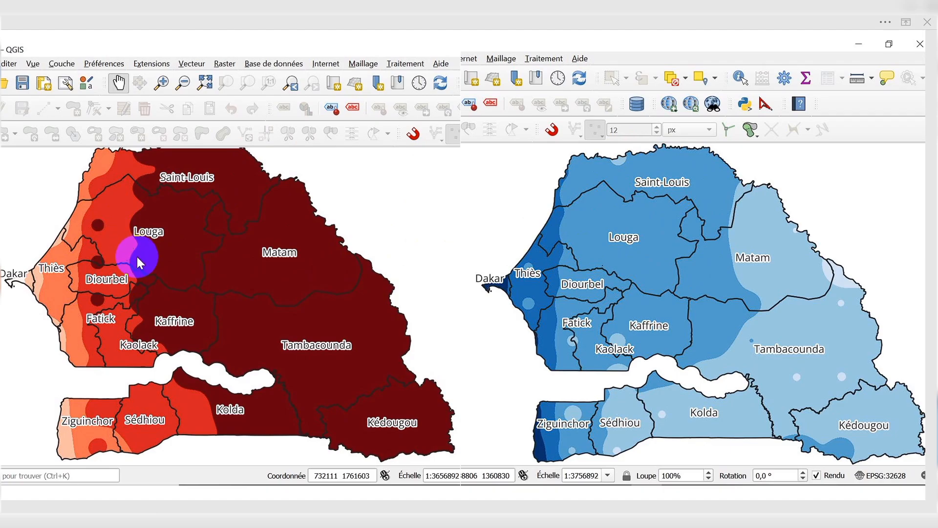
pyautogui.click(751, 308)
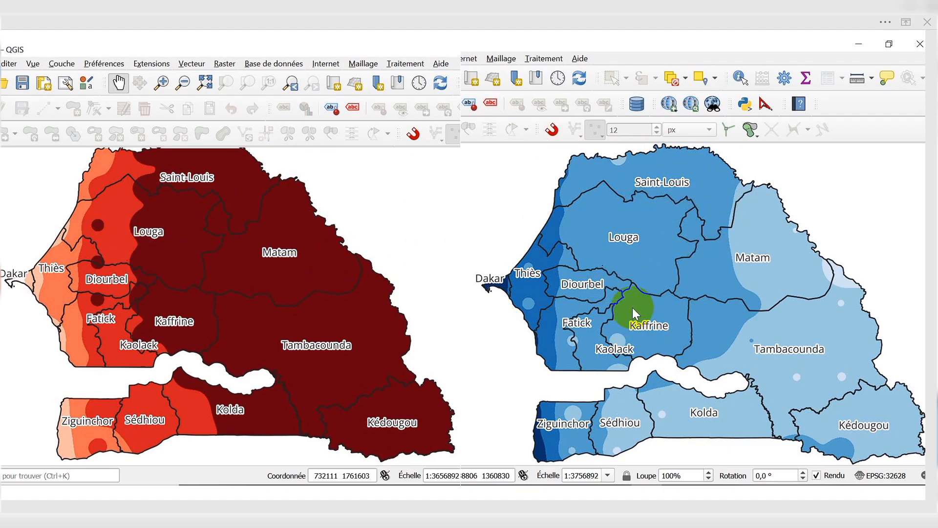
pyautogui.click(565, 305)
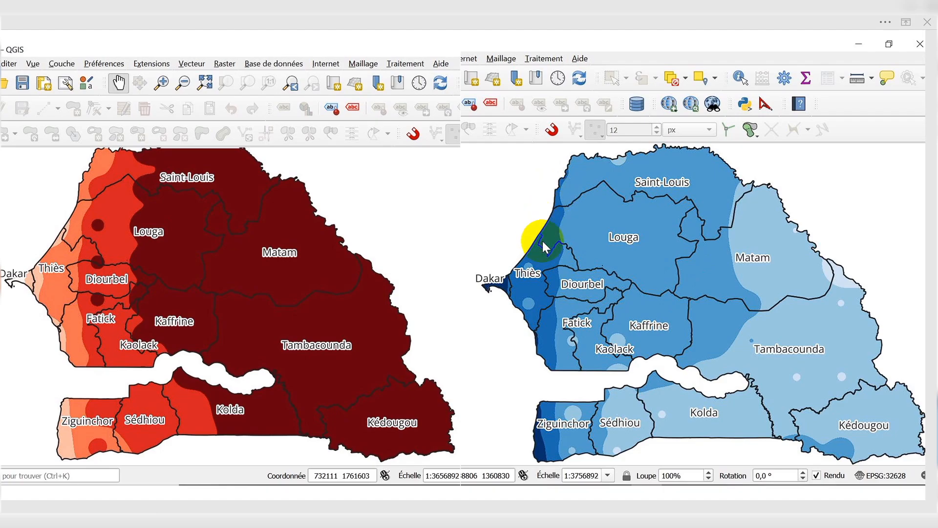
pyautogui.click(538, 264)
pyautogui.click(542, 286)
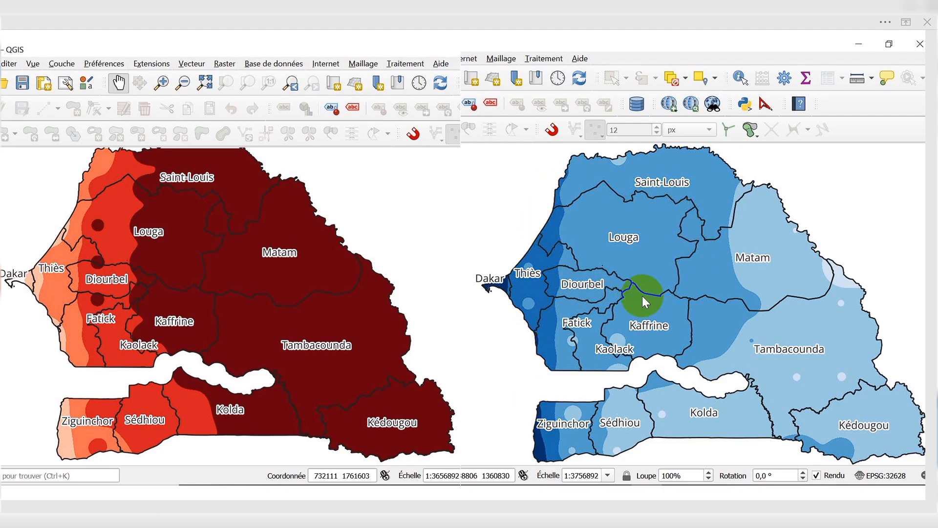
pyautogui.click(617, 301)
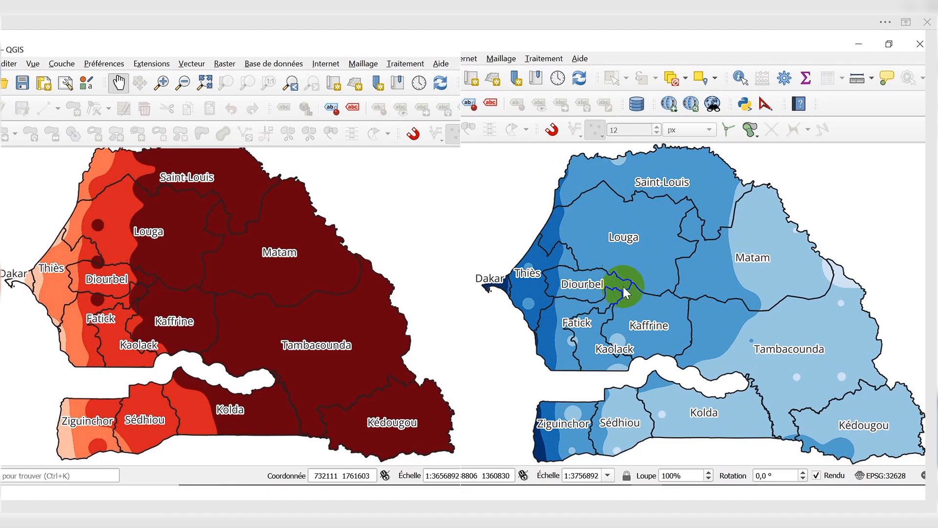
pyautogui.click(693, 321)
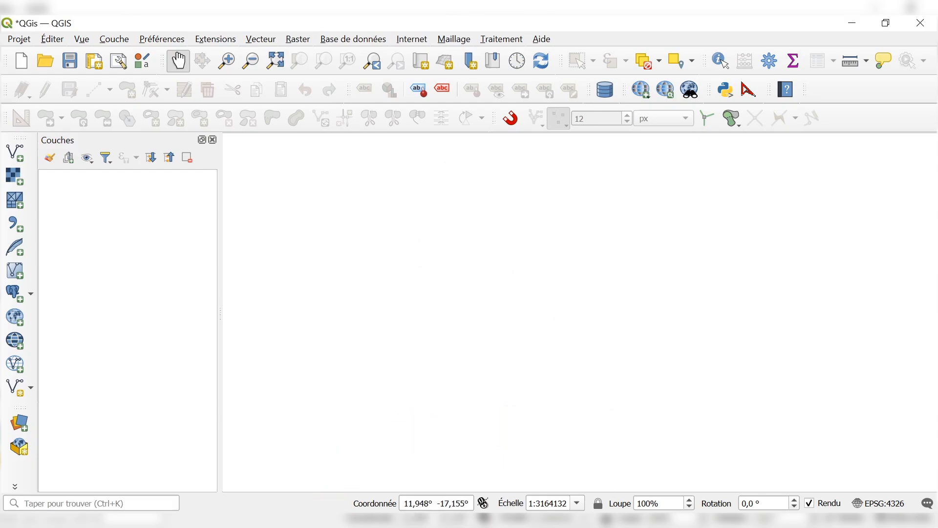
# Switch to the browser showing the NASA POWER Data Access Viewer at power.larc.nasa.gov/data-access-viewer/.
pyautogui.click(335, 522)
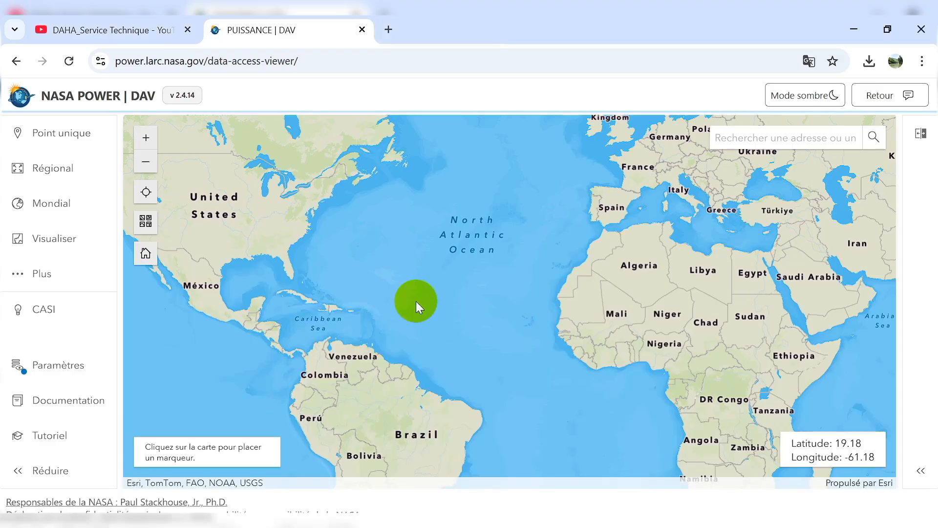
pyautogui.click(365, 63)
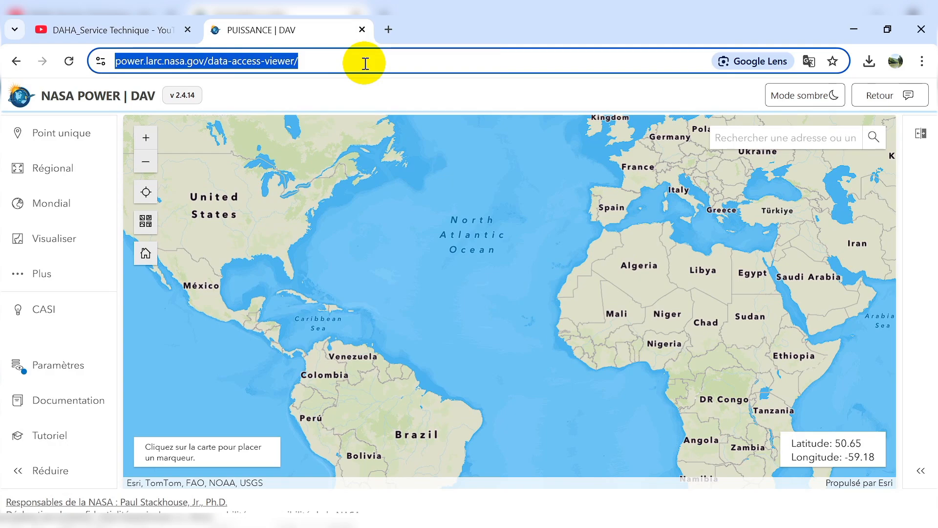
pyautogui.click(356, 86)
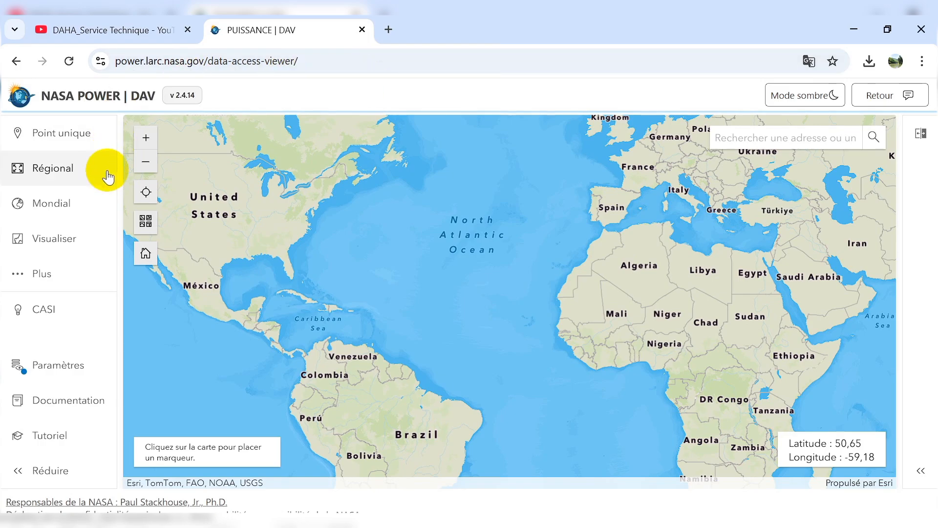
# Explore the map across Africa and Europe, then bring Senegal into view.
pyautogui.scroll(5, 538, 314)
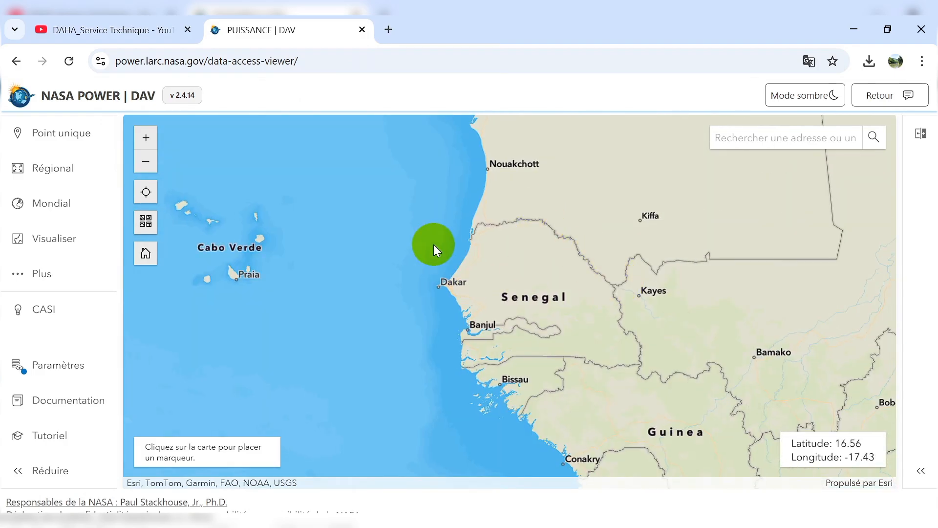
pyautogui.scroll(-5, 435, 268)
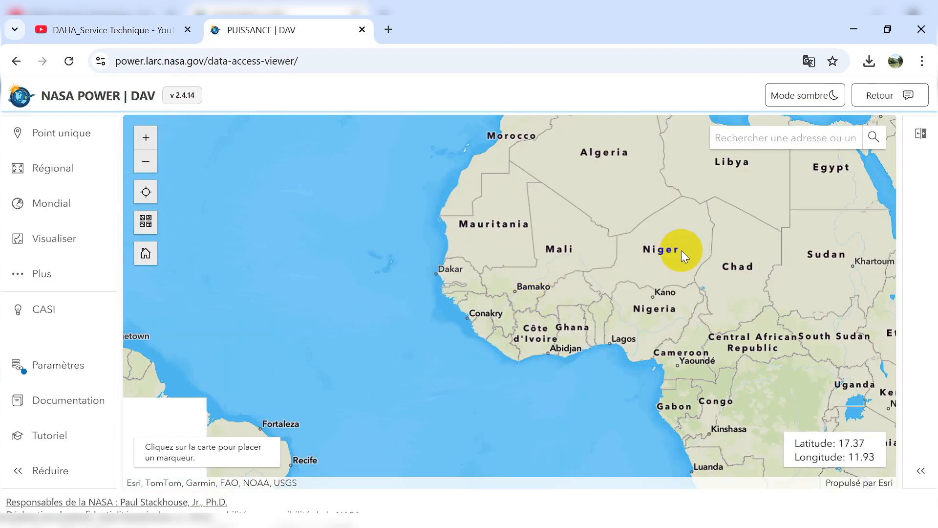
pyautogui.scroll(1, 737, 251)
pyautogui.scroll(-4, 633, 269)
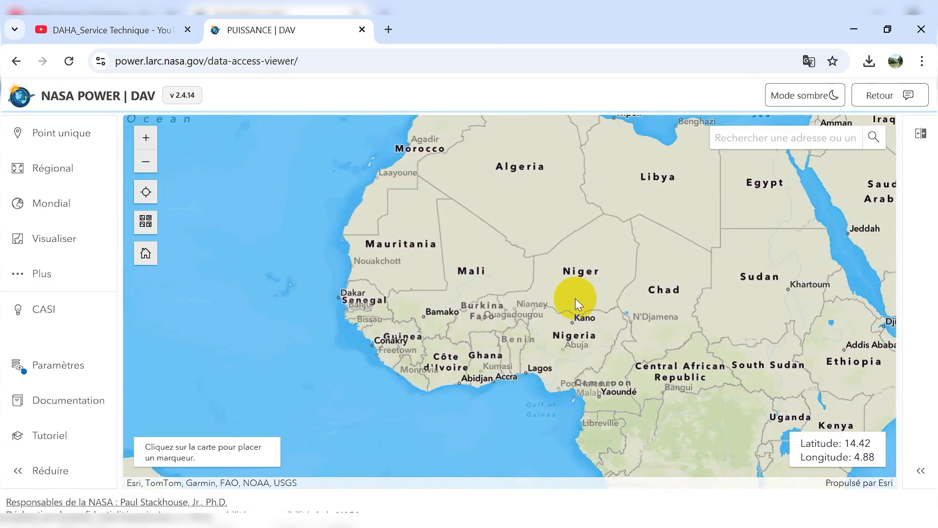
pyautogui.scroll(4, 557, 256)
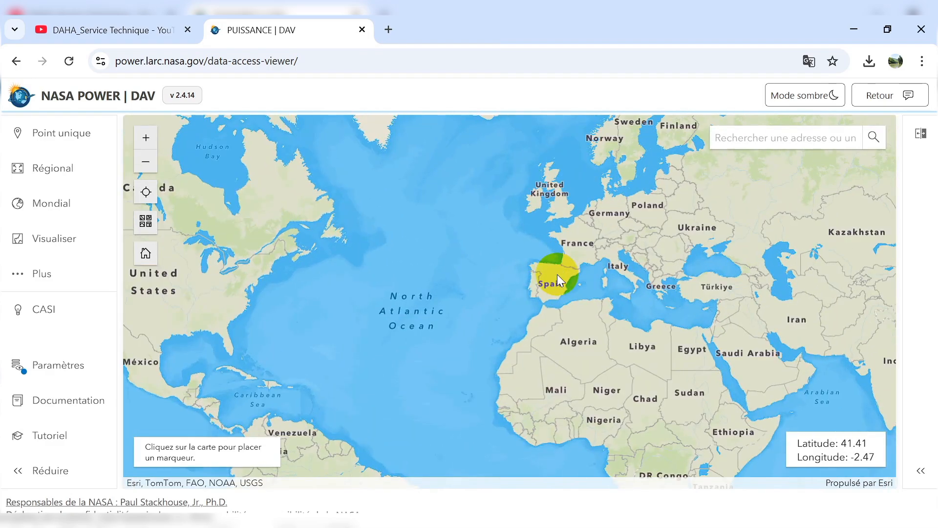
pyautogui.scroll(1, 532, 295)
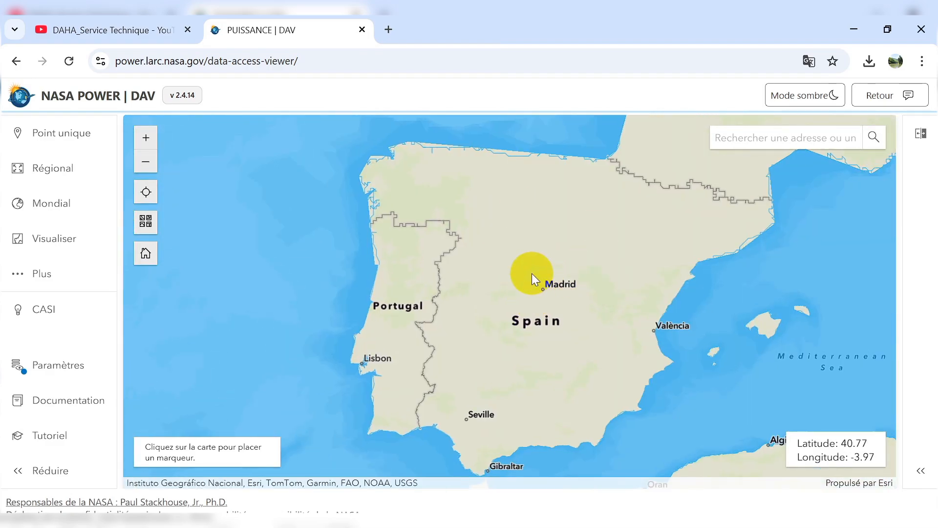
pyautogui.scroll(-2, 496, 206)
pyautogui.scroll(-1, 564, 186)
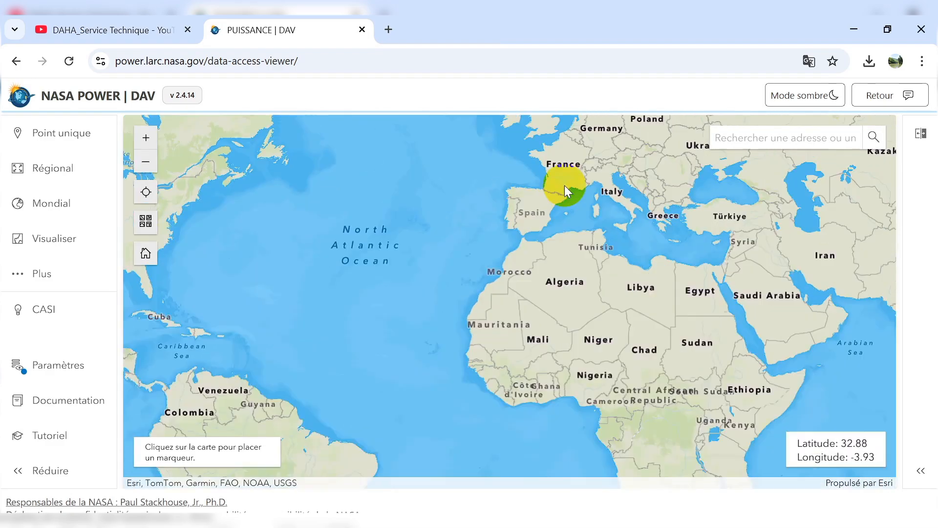
pyautogui.scroll(3, 491, 332)
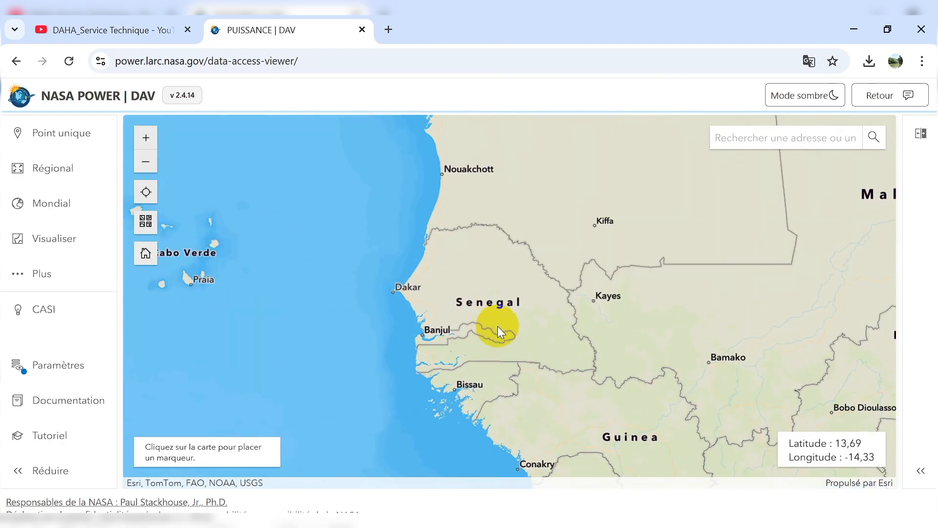
# Start a regional data request and set its user community to Agroclimatology.
pyautogui.click(83, 182)
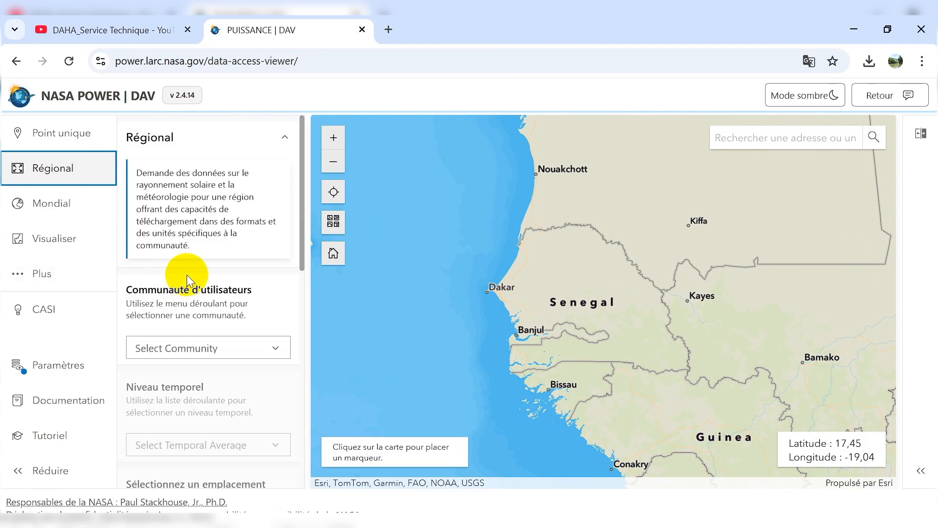
pyautogui.scroll(-3, 191, 273)
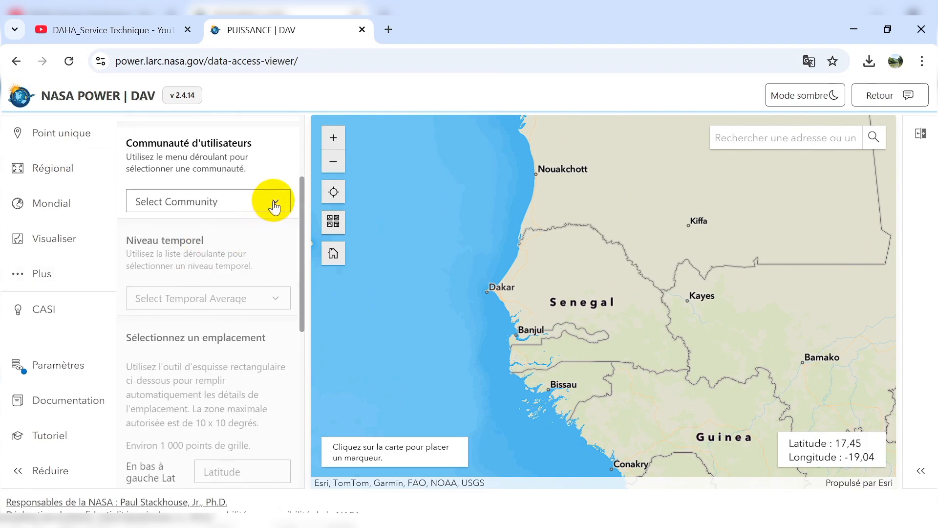
pyautogui.scroll(-2, 269, 203)
pyautogui.scroll(3, 256, 203)
pyautogui.click(263, 220)
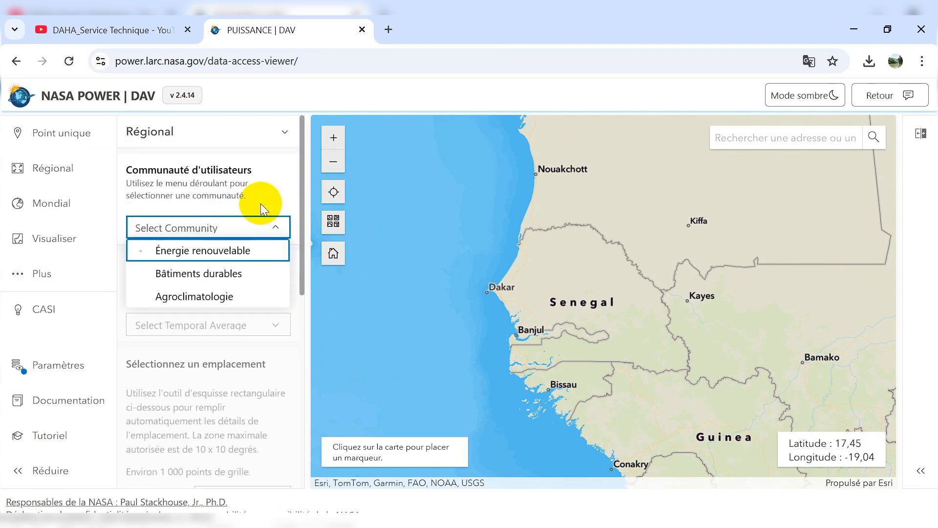
pyautogui.click(195, 297)
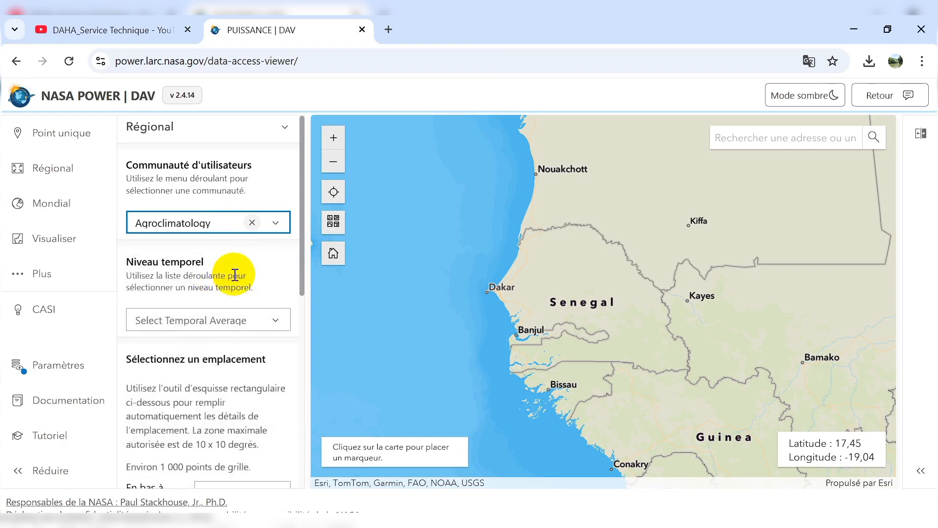
# Set the temporal level of the regional request to Monthly & Annual.
pyautogui.scroll(-3, 235, 275)
pyautogui.click(272, 180)
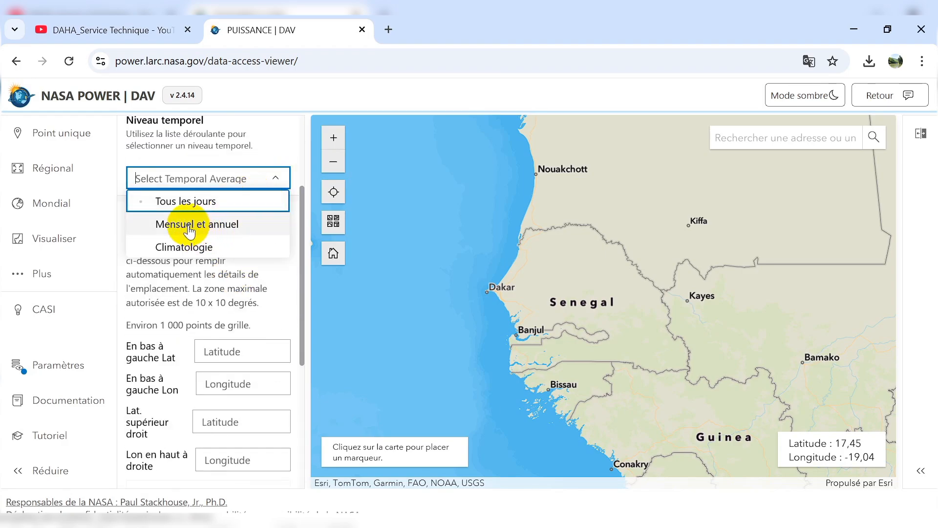
pyautogui.click(189, 229)
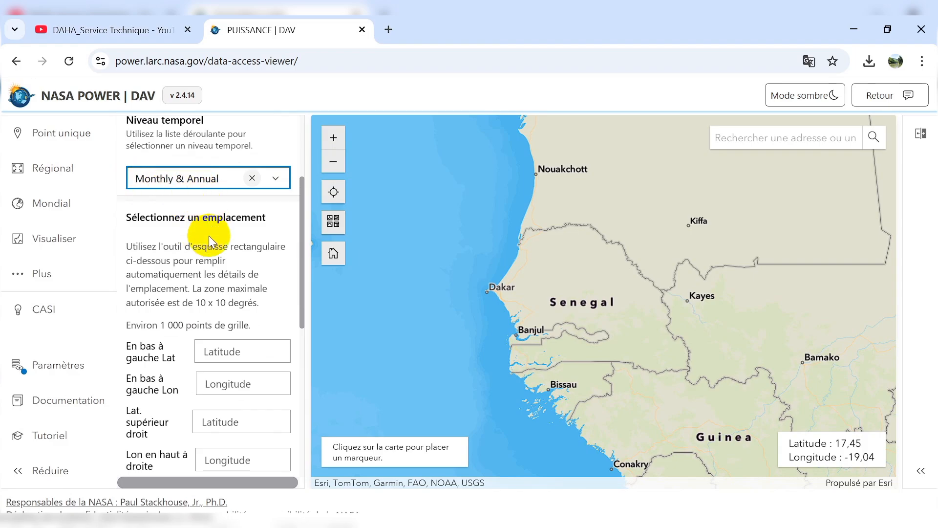
# Examine the corner latitude and longitude fields of the location section and the duration and parameter settings that follow.
pyautogui.scroll(-3, 209, 240)
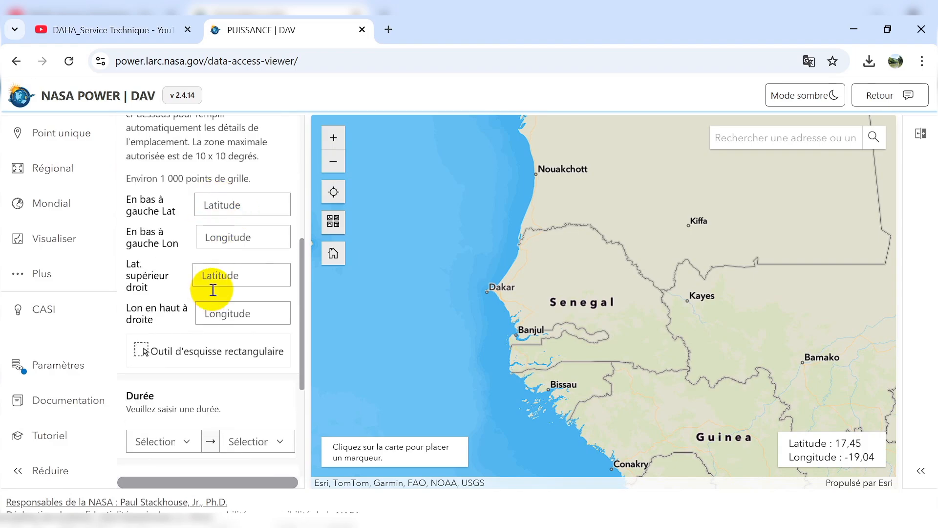
pyautogui.click(225, 208)
pyautogui.click(225, 236)
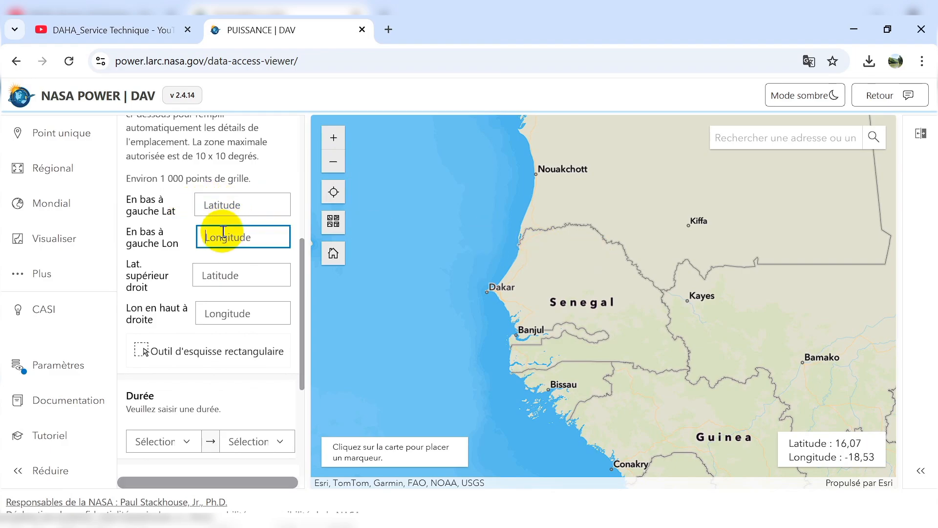
pyautogui.click(231, 208)
pyautogui.click(224, 273)
pyautogui.click(226, 309)
pyautogui.scroll(-3, 185, 276)
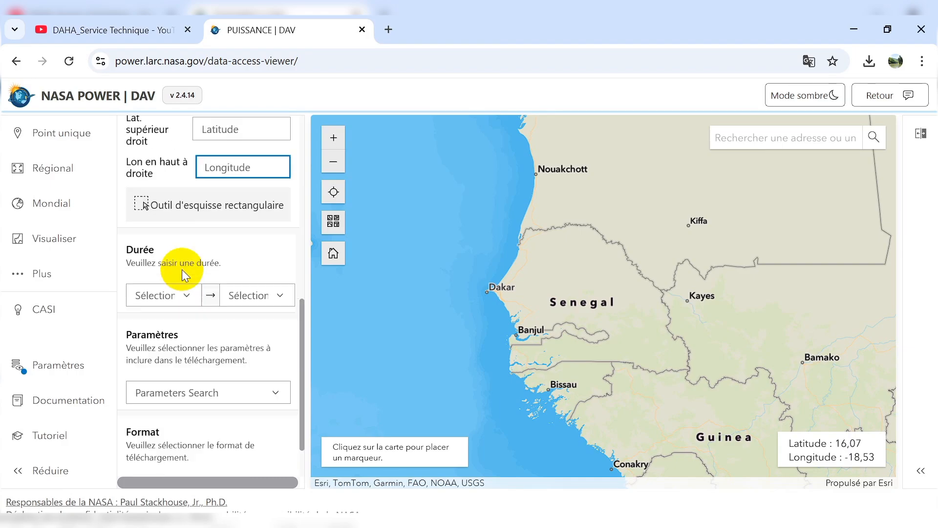
# Sketch a rectangular extent around Senegal from about latitude 11.08, longitude -19.48 to latitude 17.73, longitude -9.78.
pyautogui.scroll(3, 183, 277)
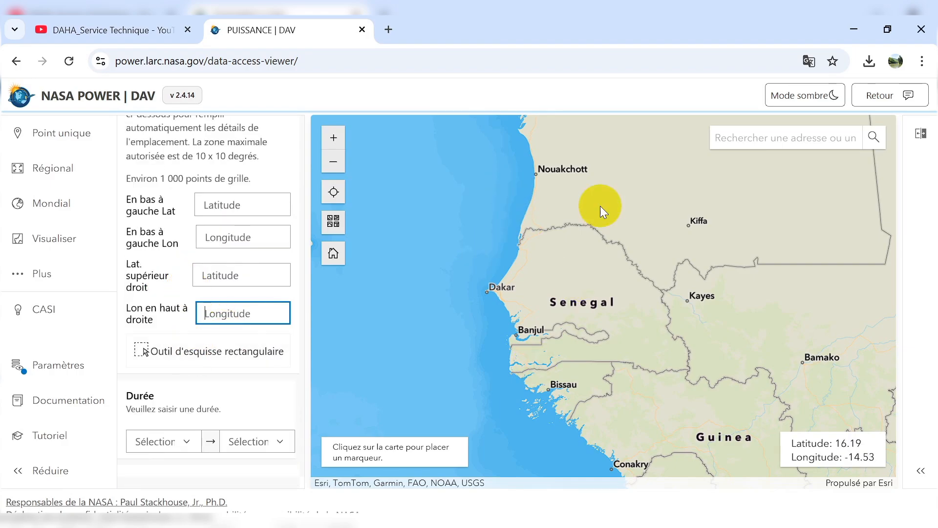
pyautogui.click(202, 351)
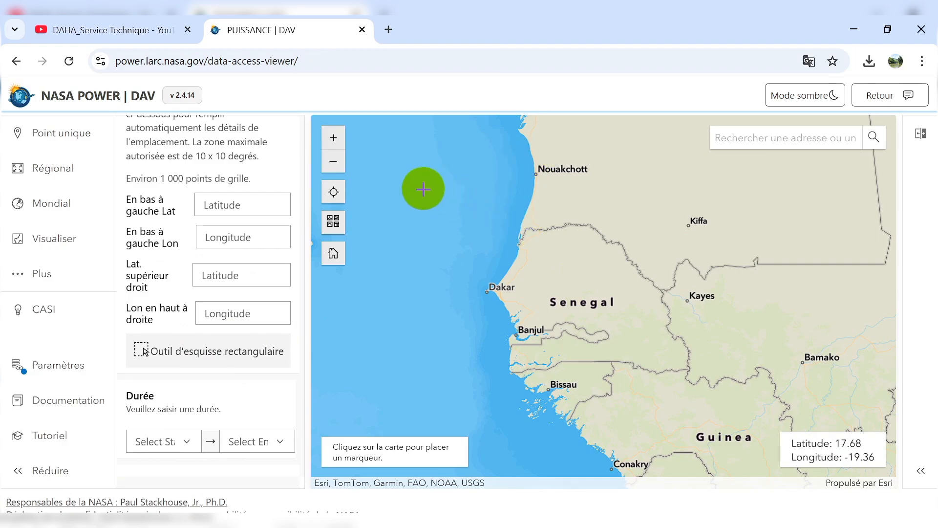
pyautogui.moveTo(419, 186)
pyautogui.mouseDown()
pyautogui.moveTo(471, 335)
pyautogui.moveTo(594, 393)
pyautogui.moveTo(720, 401)
pyautogui.moveTo(742, 416)
pyautogui.mouseUp()
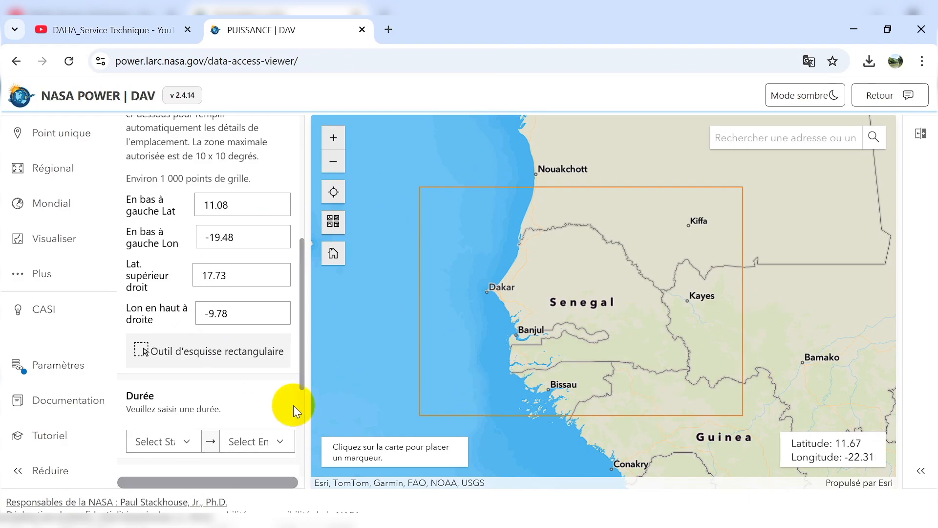
# Set the duration's start year to 2024 and choose the first end year offered.
pyautogui.scroll(-3, 207, 385)
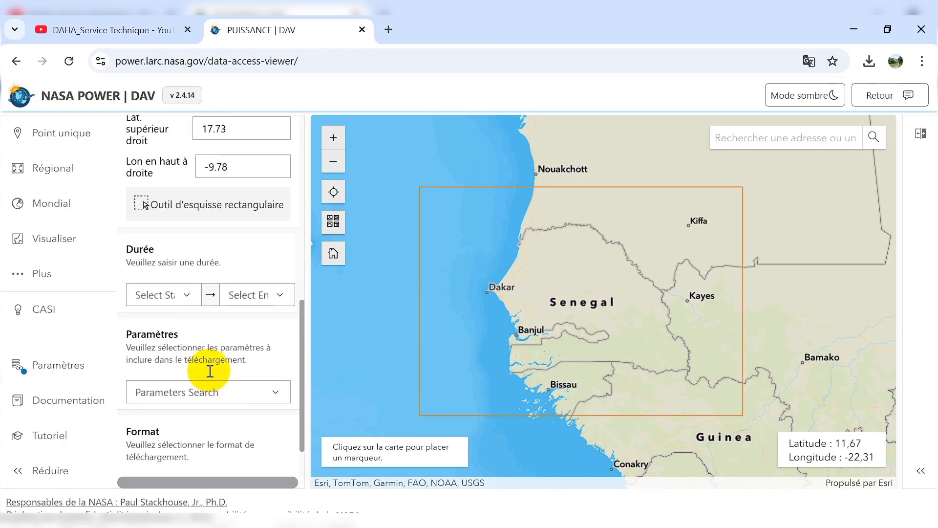
pyautogui.click(190, 296)
pyautogui.scroll(-5, 171, 348)
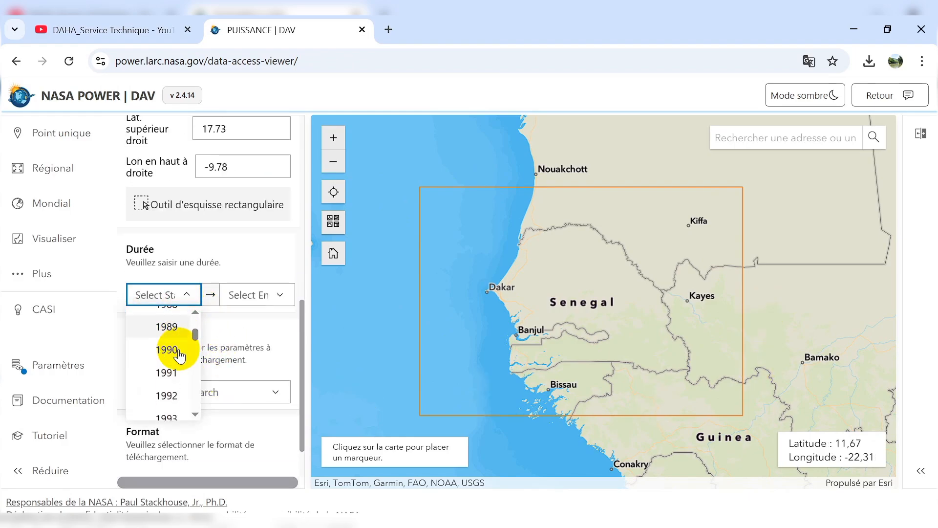
pyautogui.scroll(-6, 180, 356)
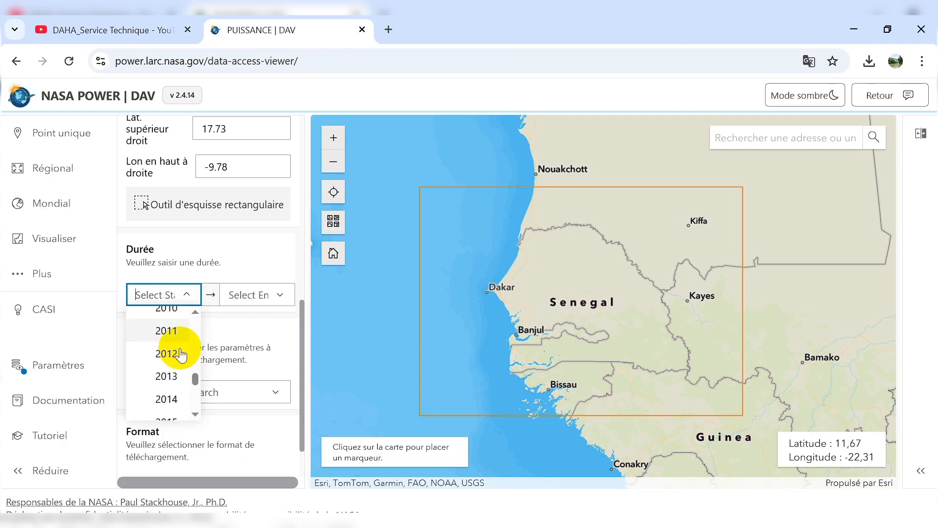
pyautogui.scroll(-2, 185, 385)
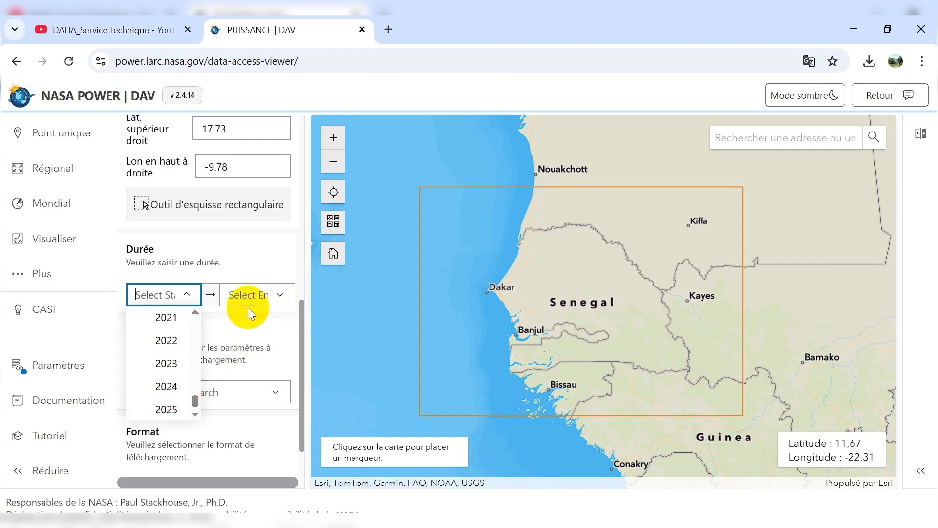
pyautogui.click(185, 386)
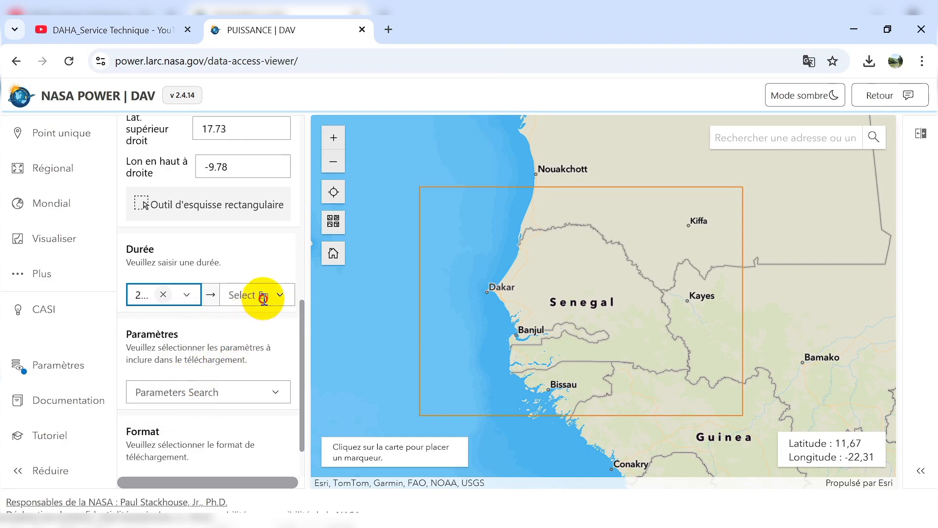
pyautogui.click(260, 297)
pyautogui.click(259, 318)
# Choose Temperature at 2 Meters Maximum from the Temperatures/Thermal IR Flux group as the parameter to download.
pyautogui.scroll(-1, 231, 339)
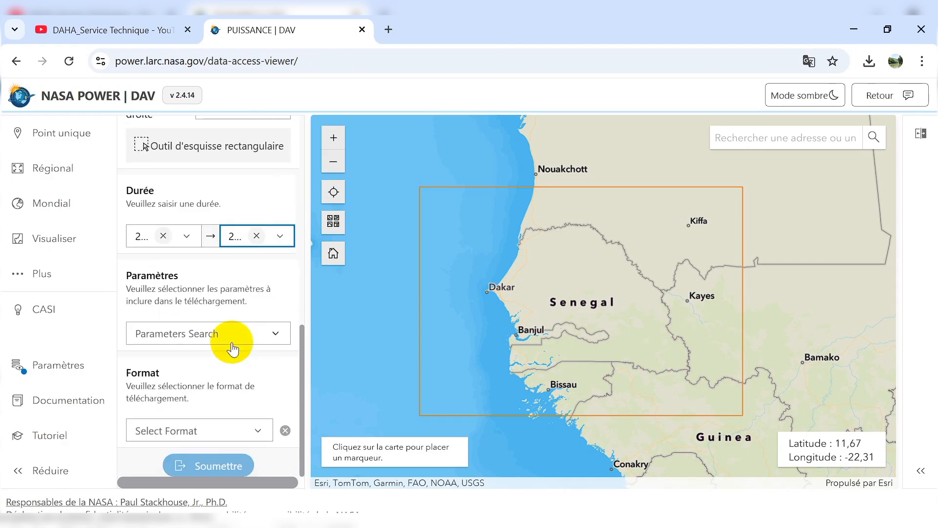
pyautogui.click(268, 340)
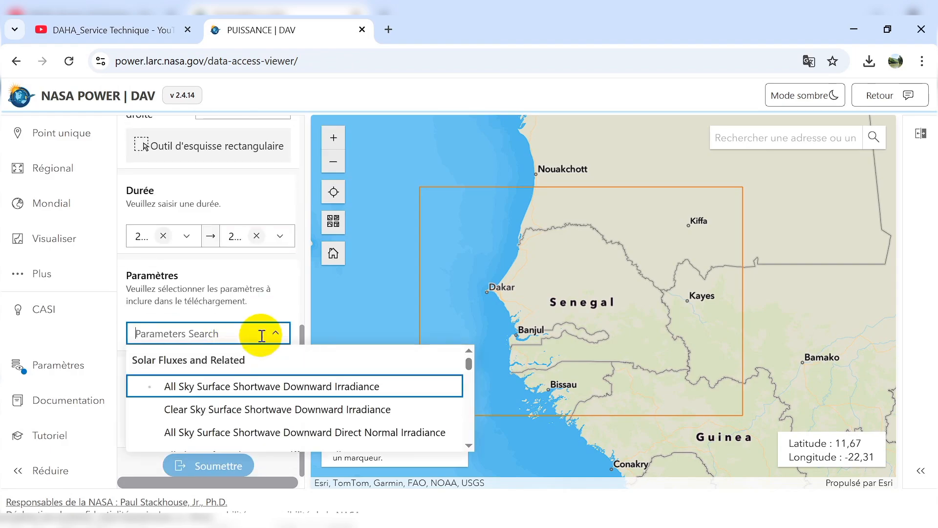
pyautogui.scroll(-5, 239, 383)
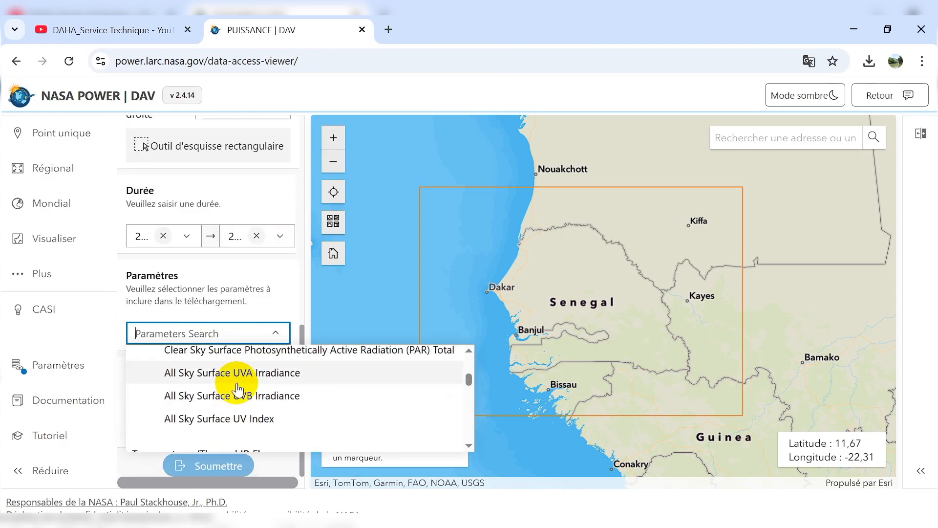
pyautogui.scroll(-2, 240, 390)
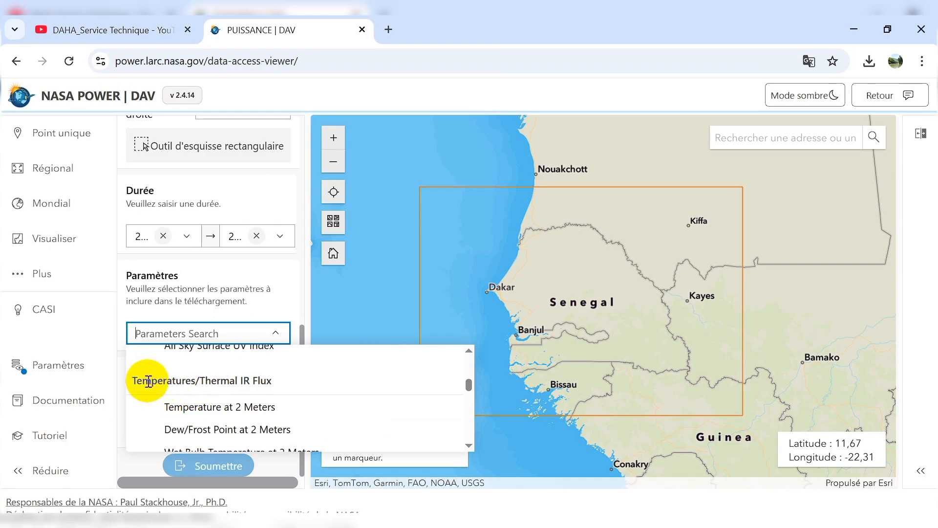
pyautogui.moveTo(137, 379); pyautogui.dragTo(272, 381)
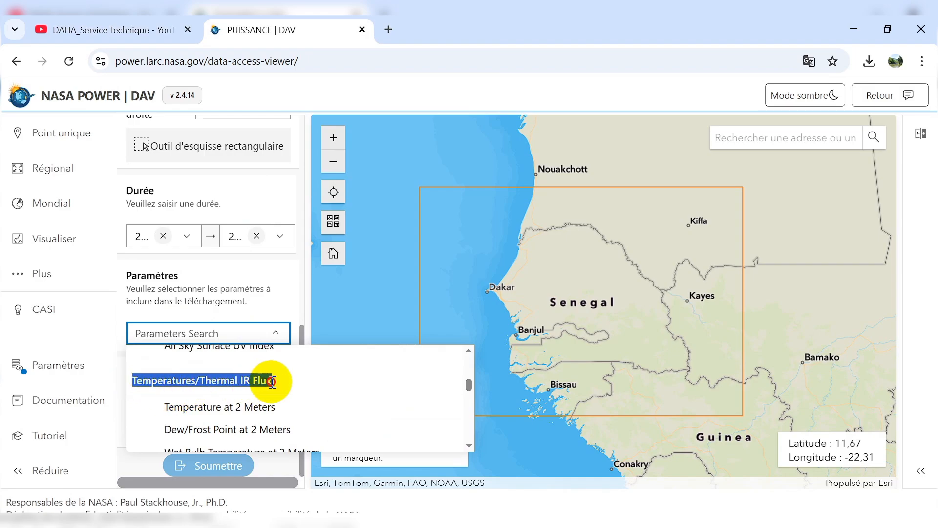
pyautogui.scroll(-2, 212, 387)
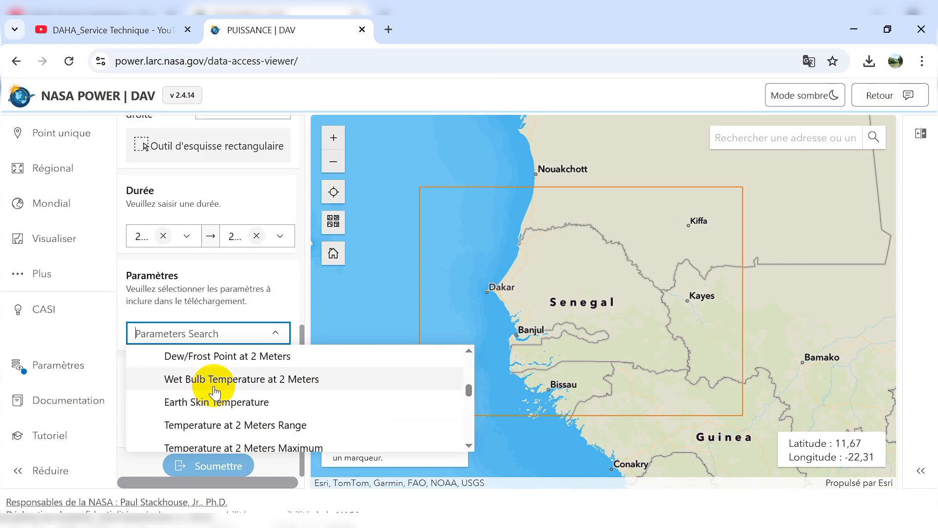
pyautogui.scroll(-1, 249, 404)
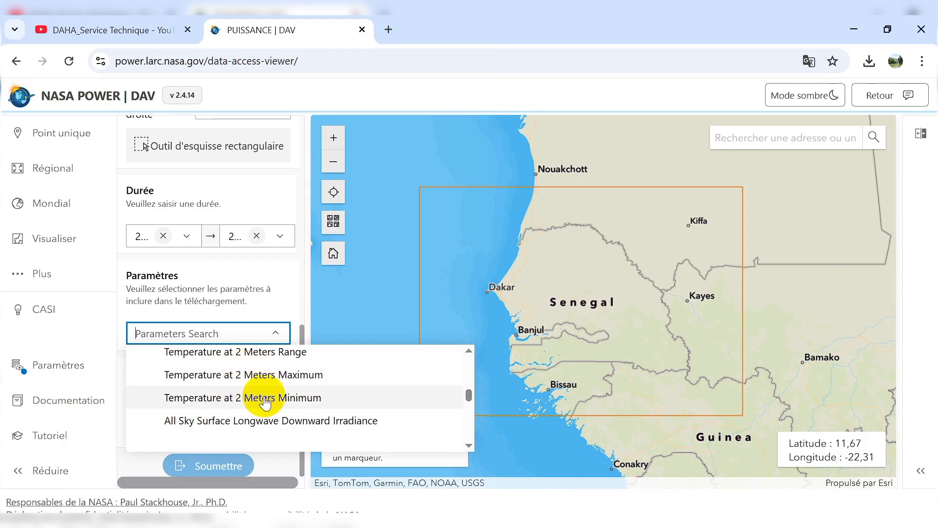
pyautogui.click(254, 384)
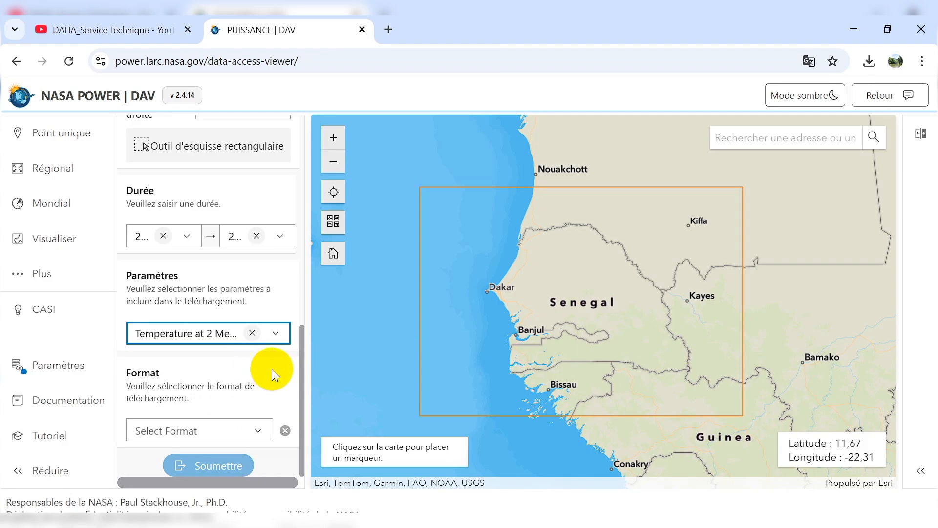
# Set the download format to CSV and submit the maximum temperature request.
pyautogui.click(249, 429)
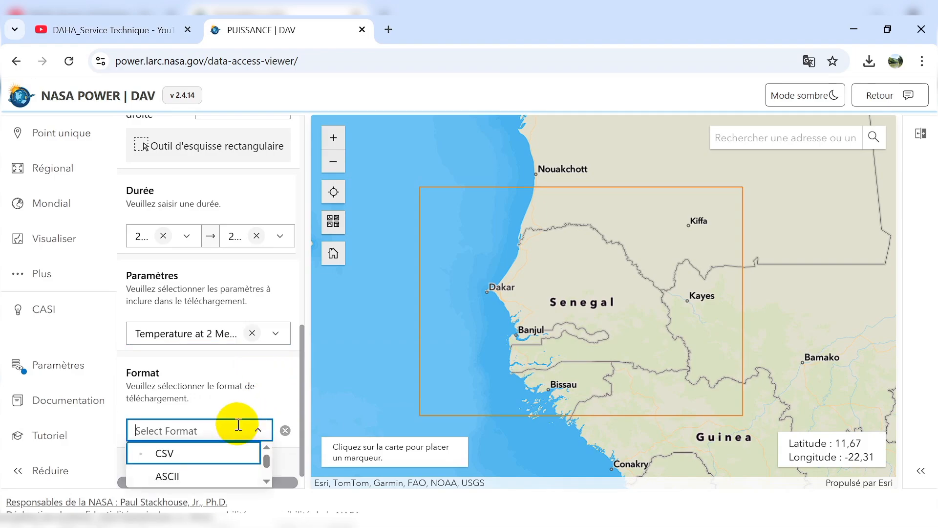
pyautogui.click(191, 455)
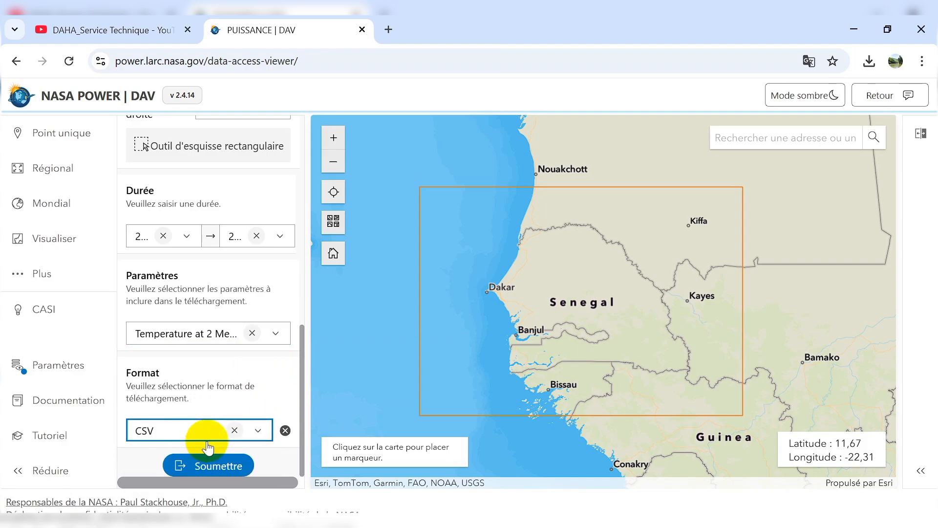
pyautogui.click(218, 466)
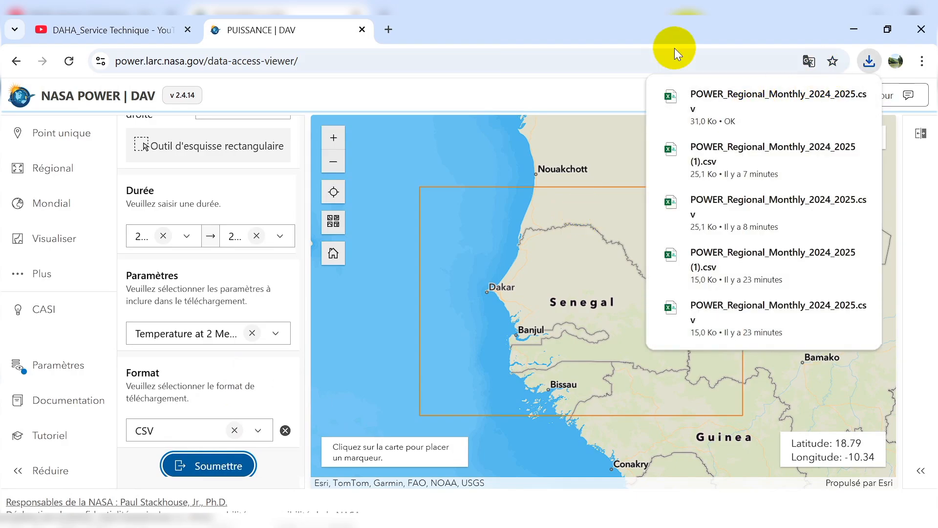
# Change the requested parameter to Temperature at 2 Meters Minimum and submit the request.
pyautogui.click(275, 332)
pyautogui.scroll(-3, 284, 403)
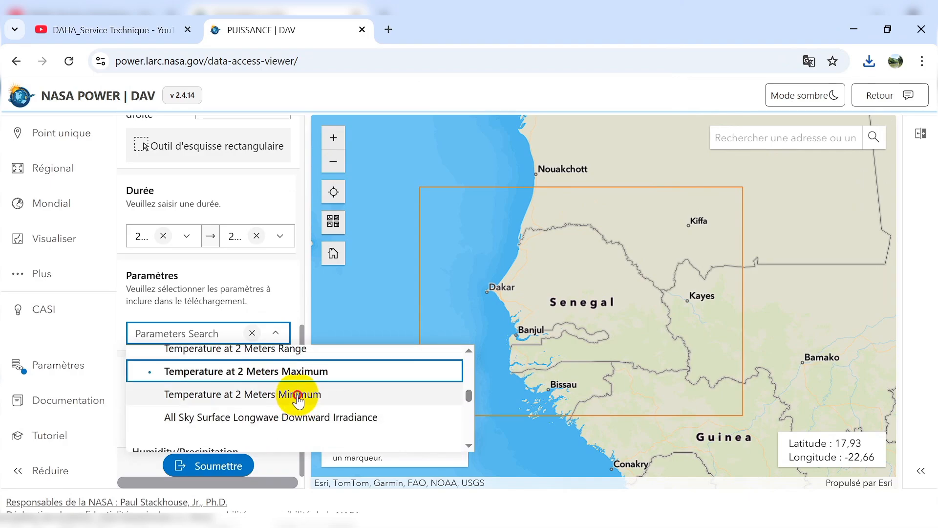
pyautogui.click(298, 398)
pyautogui.click(210, 465)
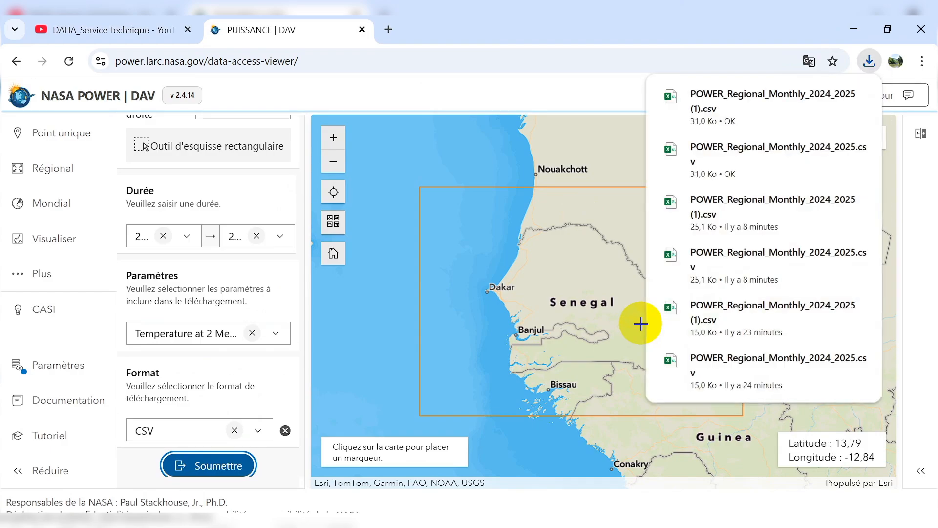
# Switch to the Téléchargements folder in File Explorer and open POWER_Regional_Monthly_2024_2025 (1) in Excel.
pyautogui.click(642, 22)
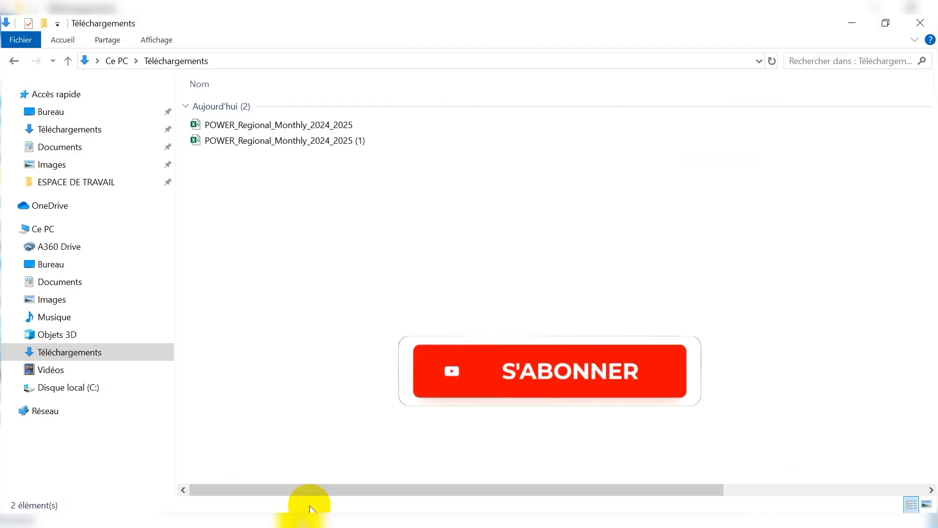
pyautogui.click(98, 350)
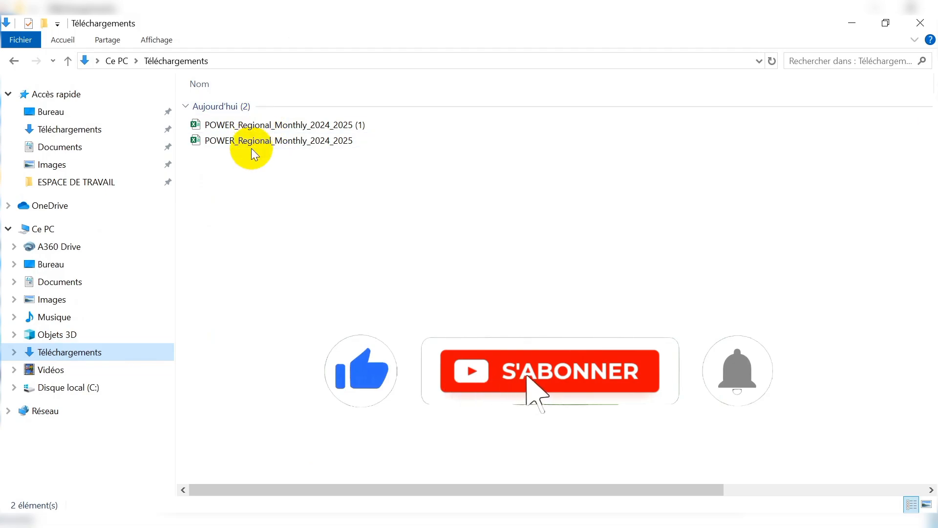
pyautogui.doubleClick(269, 126)
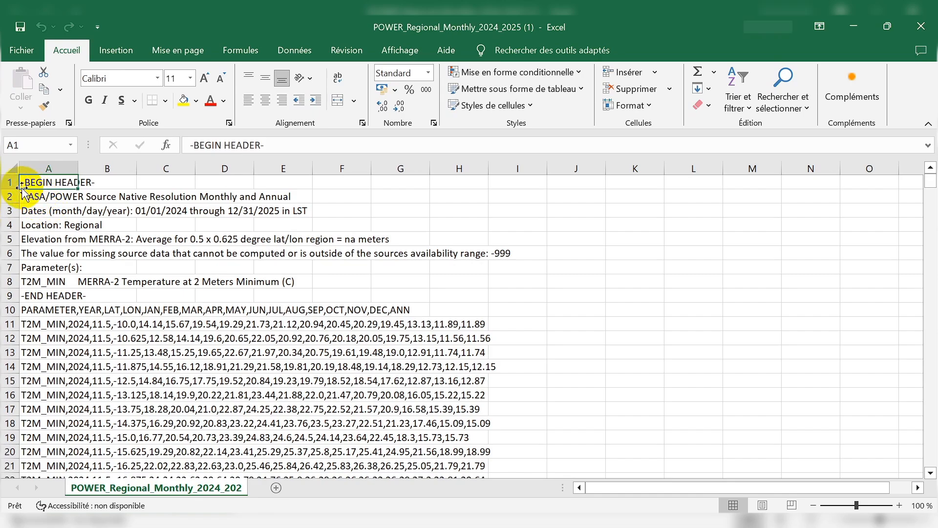
# Delete the metadata header in rows 1 to 9, so the sheet starts with the column names row.
pyautogui.moveTo(7, 183); pyautogui.dragTo(3, 292)
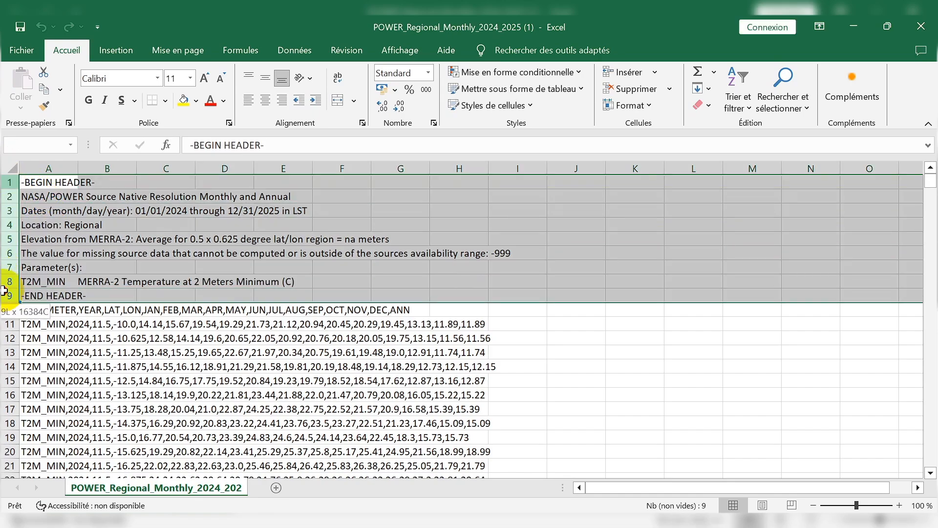
pyautogui.rightClick(9, 241)
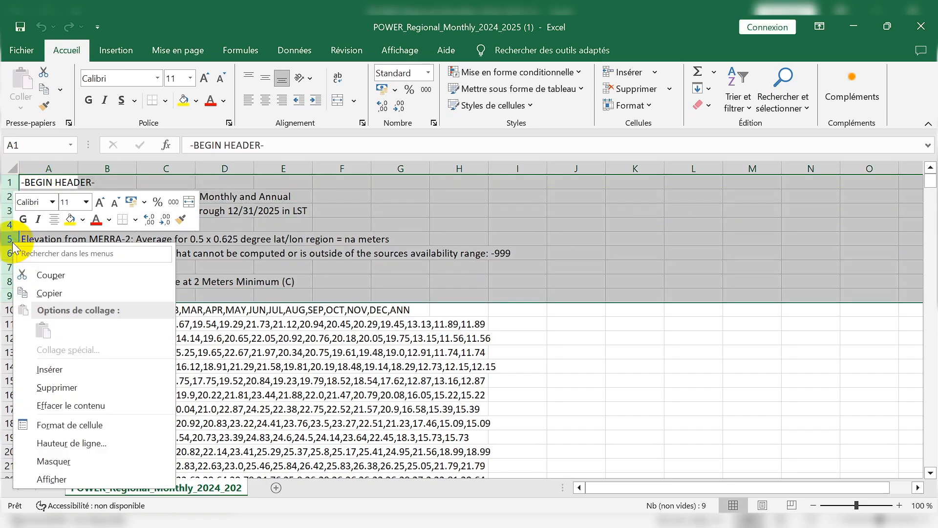
pyautogui.click(69, 387)
pyautogui.click(636, 337)
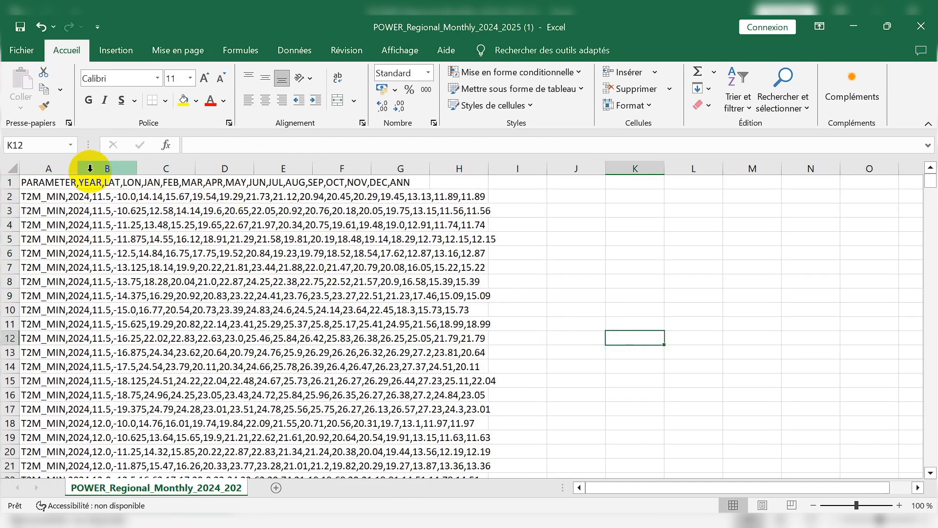
# Convert the text in column A into separate columns, as delimited data with tab and comma separators and Standard format.
pyautogui.click(51, 168)
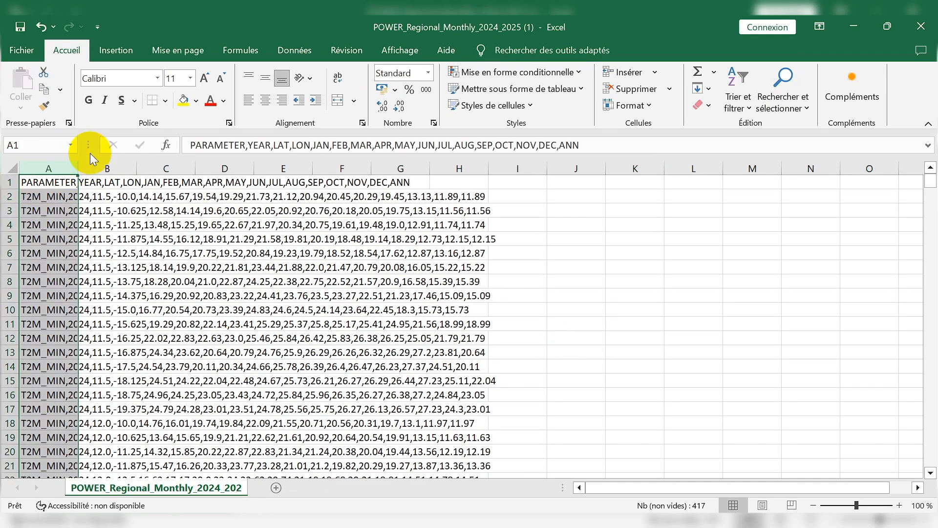
pyautogui.click(295, 50)
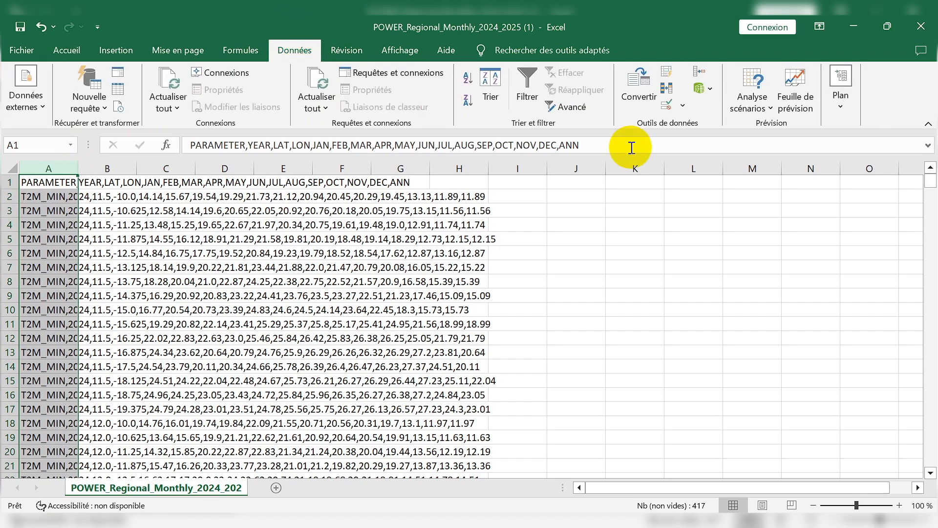
pyautogui.click(635, 87)
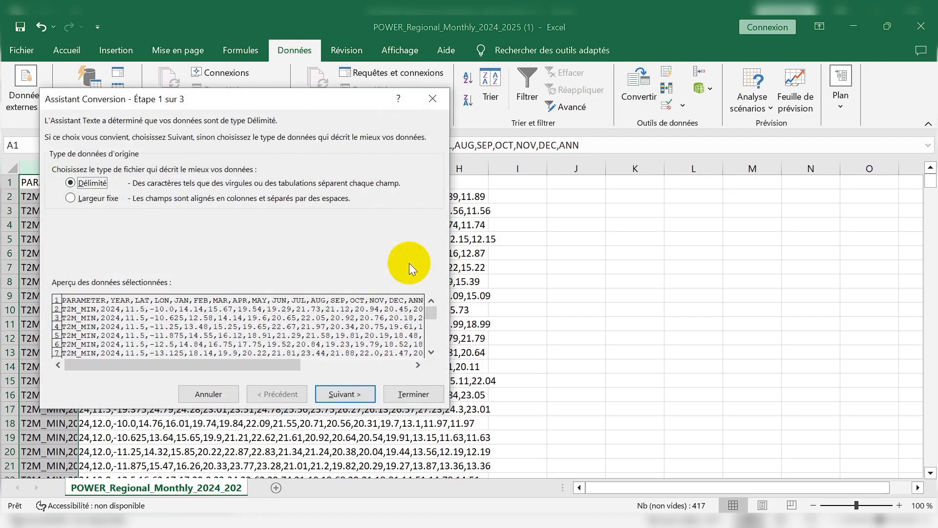
pyautogui.click(362, 395)
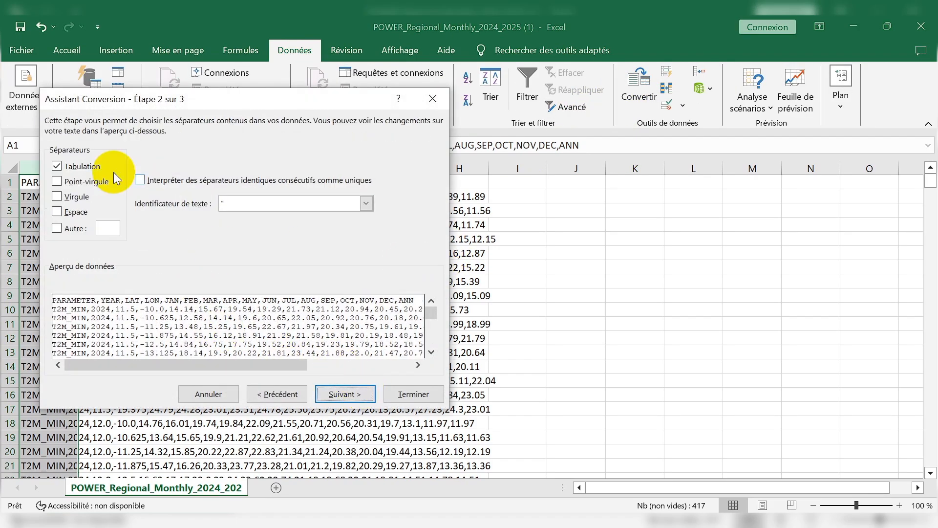
pyautogui.click(82, 199)
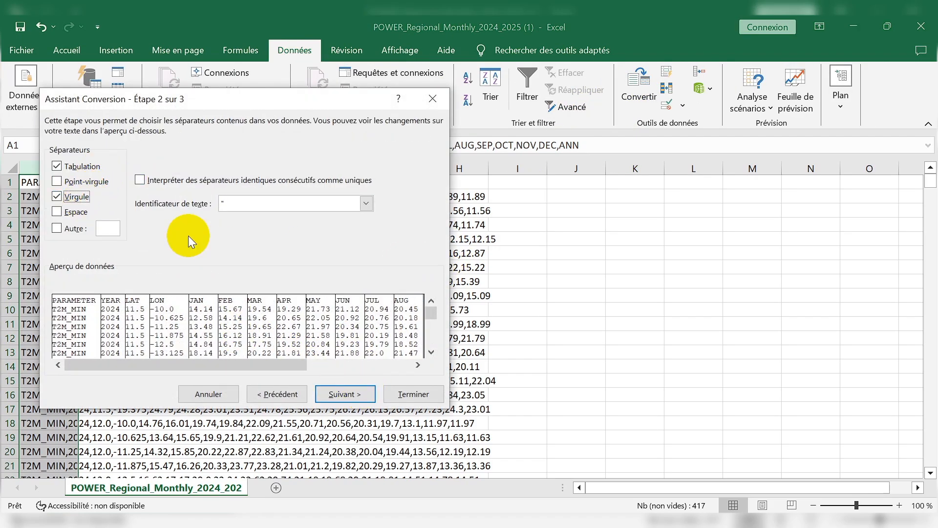
pyautogui.click(344, 391)
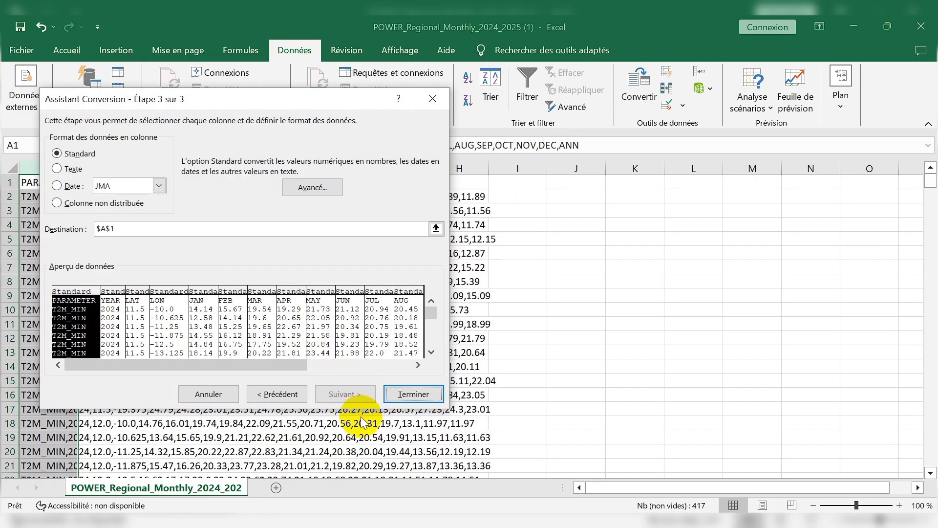
pyautogui.click(414, 395)
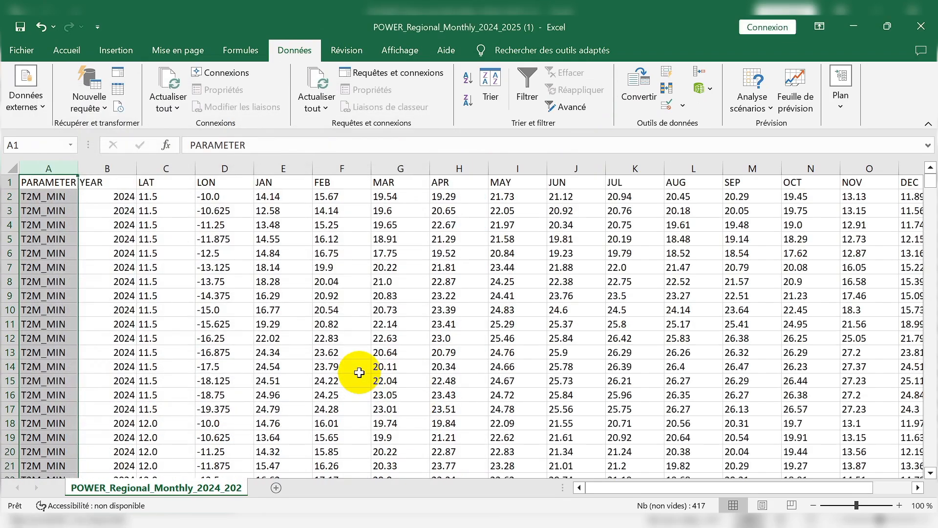
pyautogui.click(296, 341)
# Examine the year, LAT and LON, monthly and ANN columns of the minimum temperature table.
pyautogui.click(115, 164)
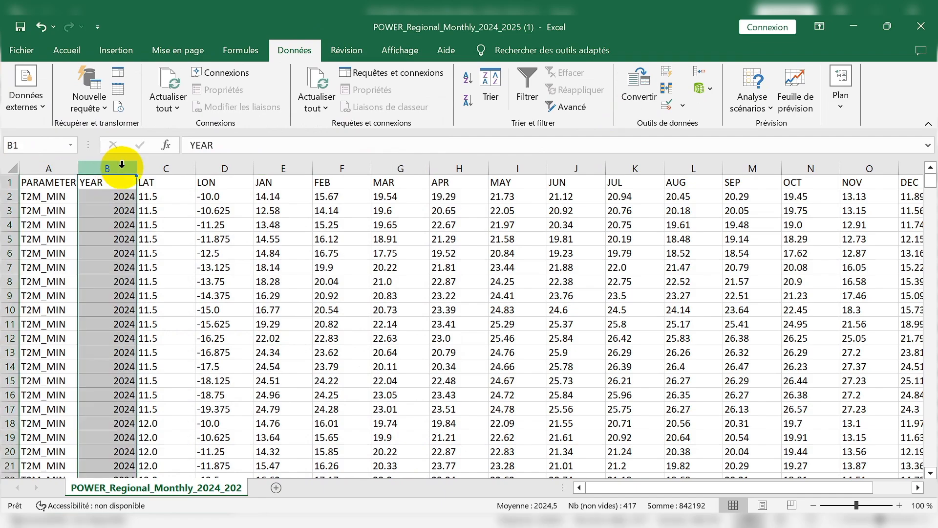
pyautogui.moveTo(158, 168); pyautogui.dragTo(206, 171)
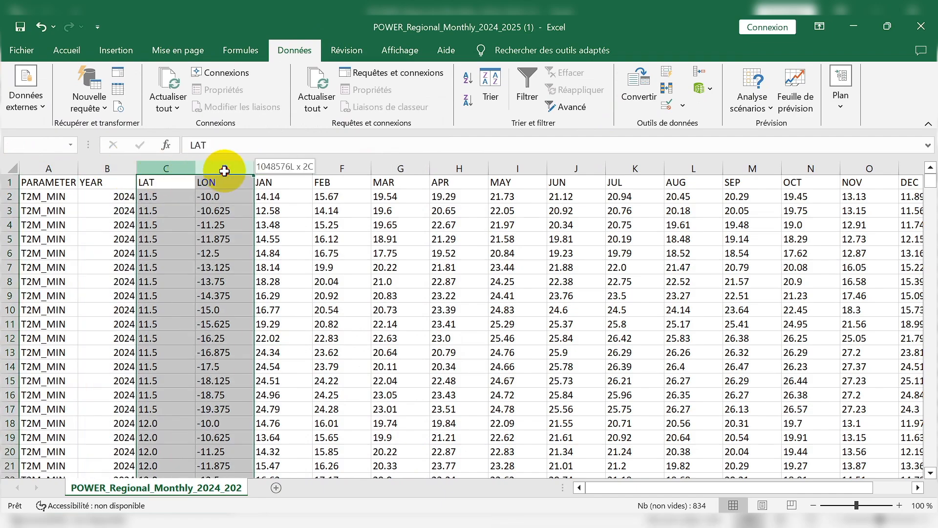
pyautogui.moveTo(274, 168); pyautogui.dragTo(848, 193)
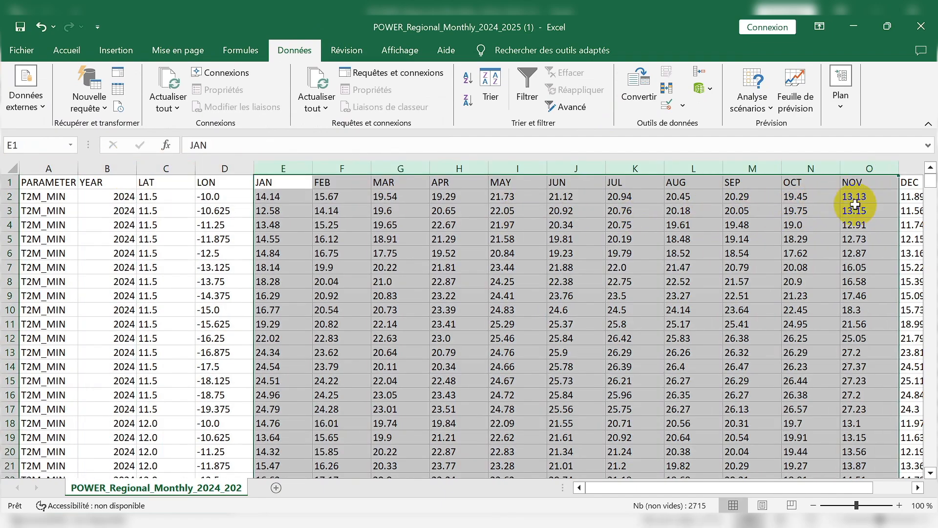
pyautogui.click(917, 487)
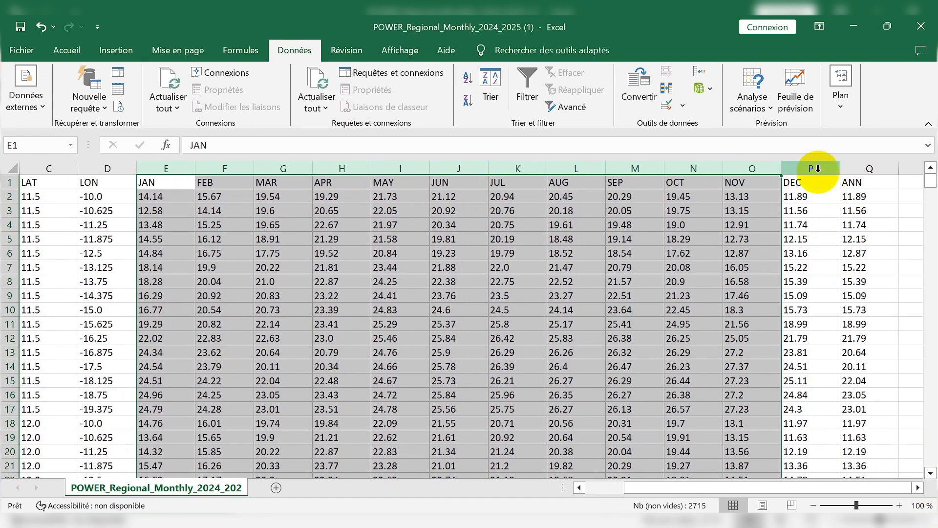
pyautogui.click(817, 169)
pyautogui.click(860, 169)
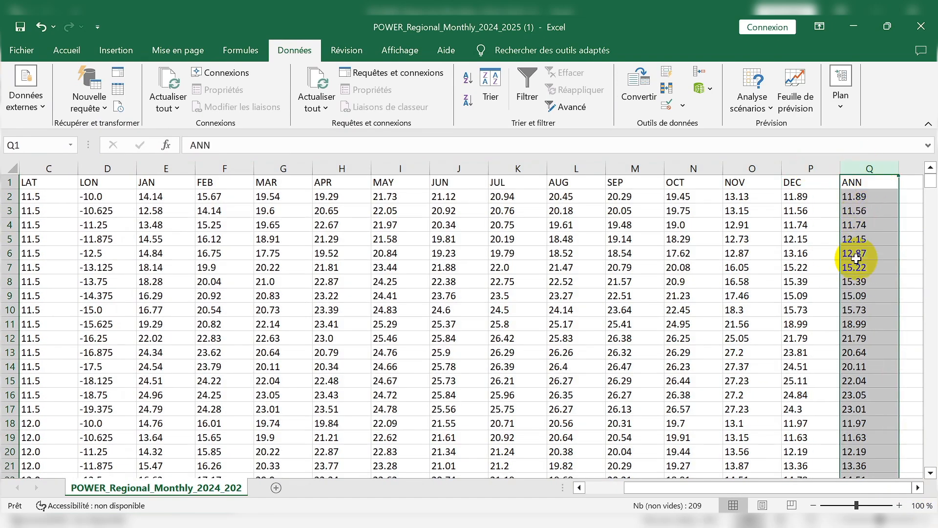
pyautogui.scroll(-14, 855, 258)
pyautogui.scroll(5, 856, 287)
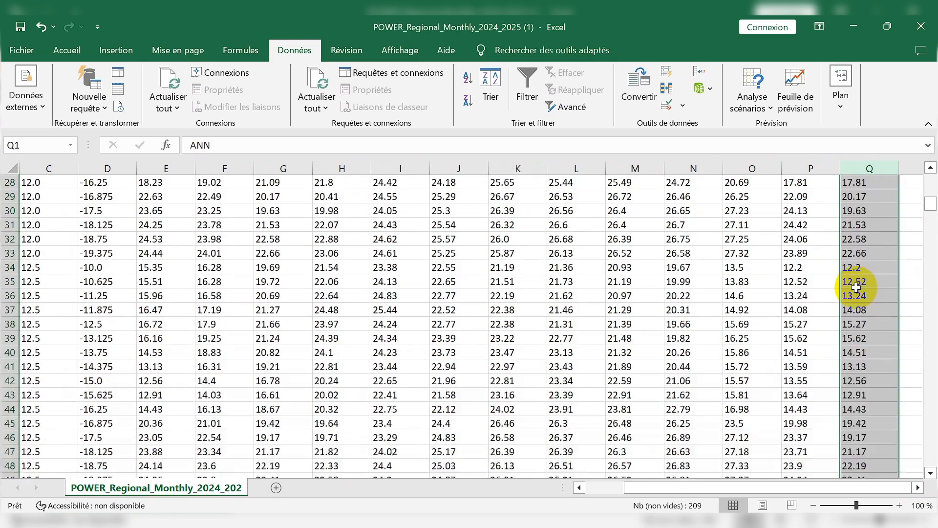
pyautogui.scroll(9, 856, 283)
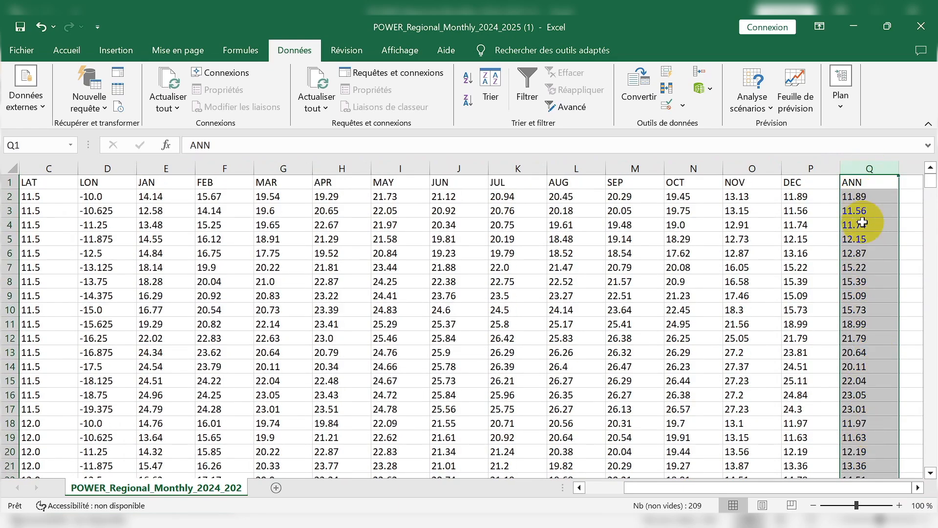
pyautogui.click(855, 251)
pyautogui.click(861, 167)
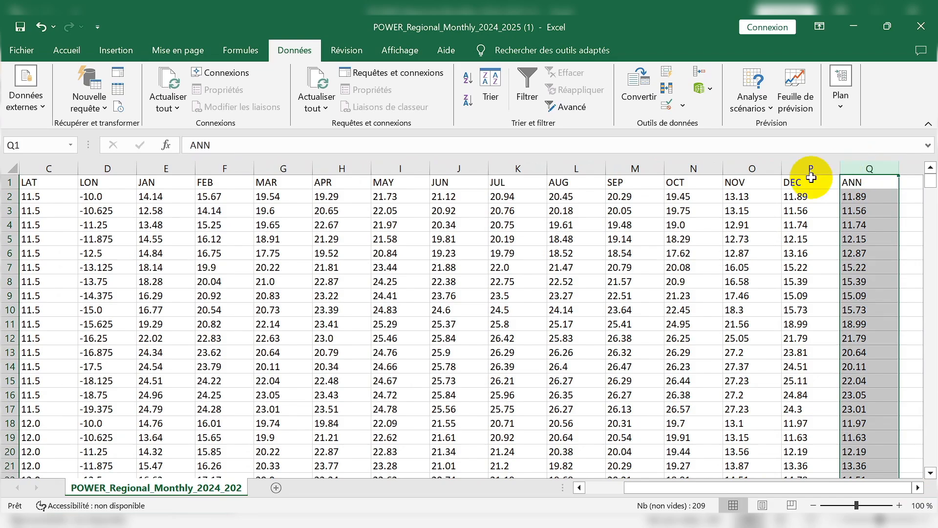
pyautogui.click(271, 172)
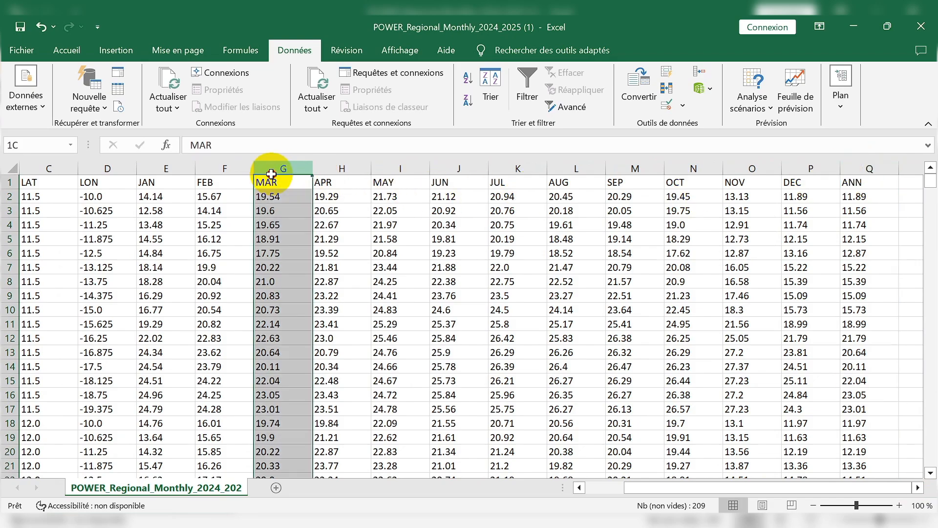
# Examine the YEAR column and the JAN and FEB columns from the header row down to the 2025 rows.
pyautogui.moveTo(271, 173); pyautogui.dragTo(326, 168)
pyautogui.click(399, 306)
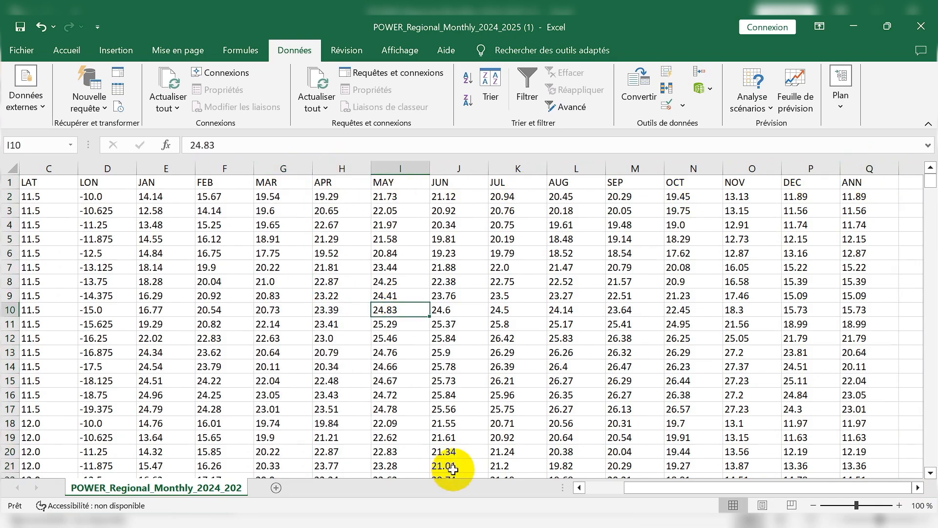
pyautogui.click(591, 488)
pyautogui.scroll(-19, 254, 351)
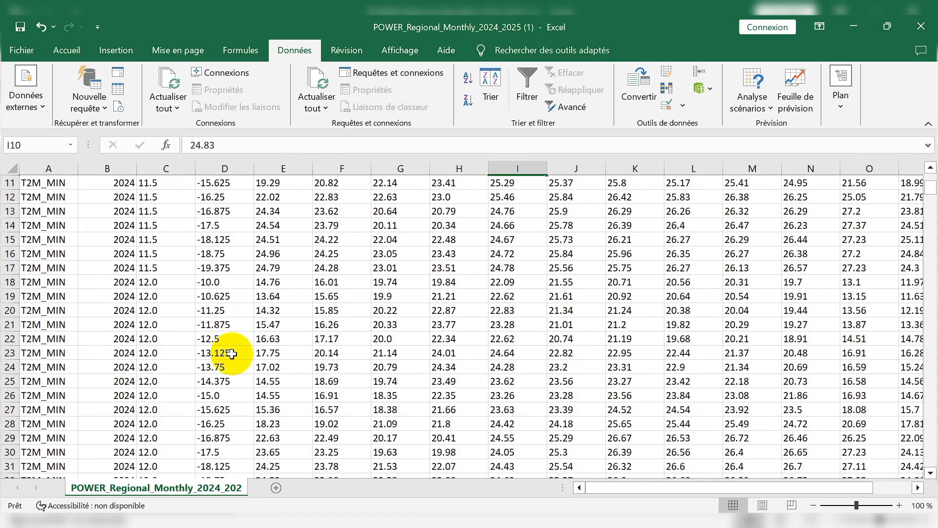
pyautogui.click(122, 182)
pyautogui.hotkey('ctrl', 'shift', 'Down')
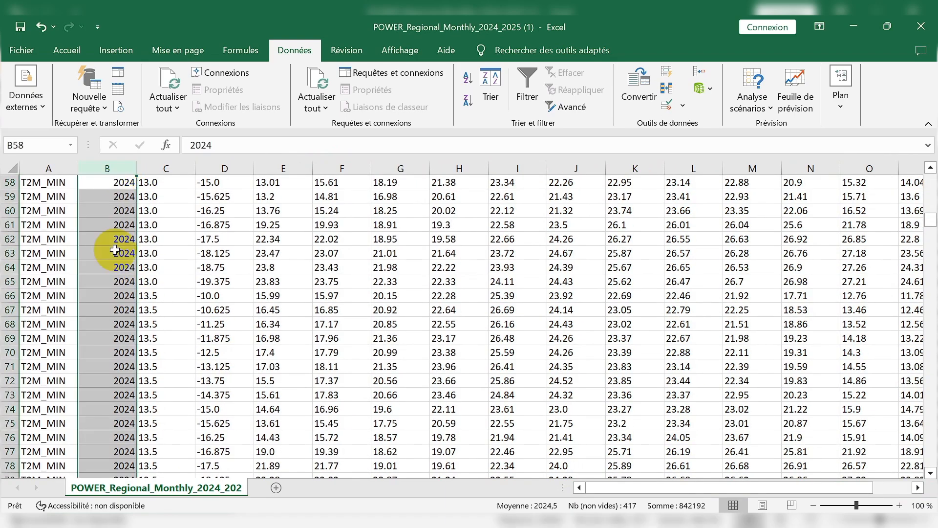
pyautogui.scroll(-16, 161, 361)
pyautogui.scroll(-20, 167, 361)
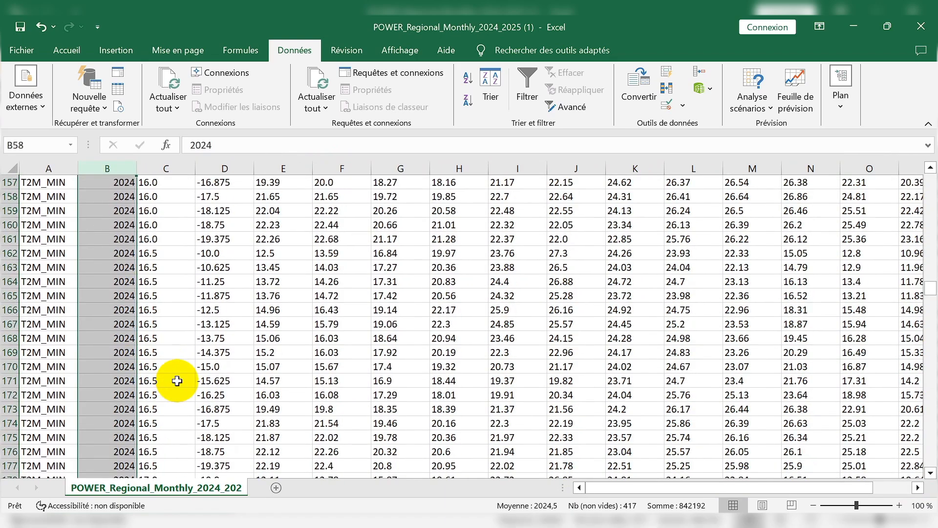
pyautogui.scroll(-6, 187, 372)
pyautogui.scroll(4, 253, 350)
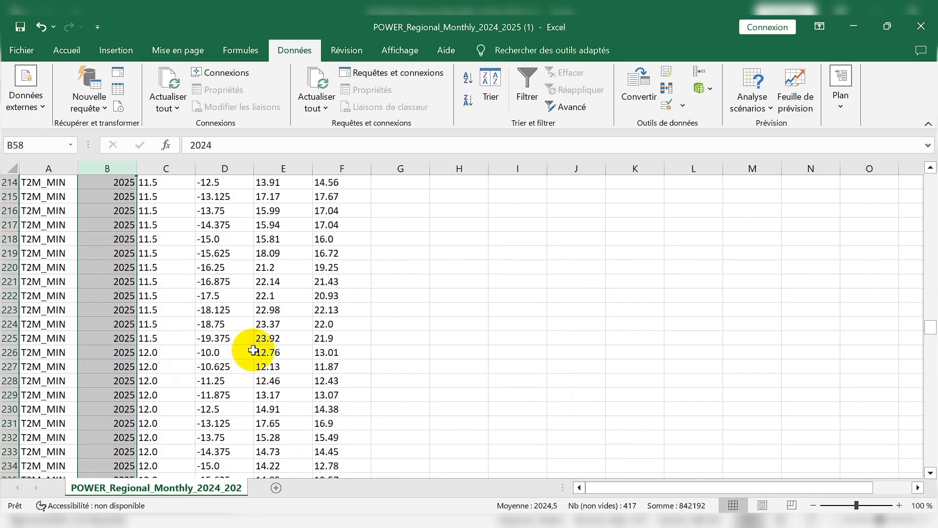
pyautogui.click(427, 303)
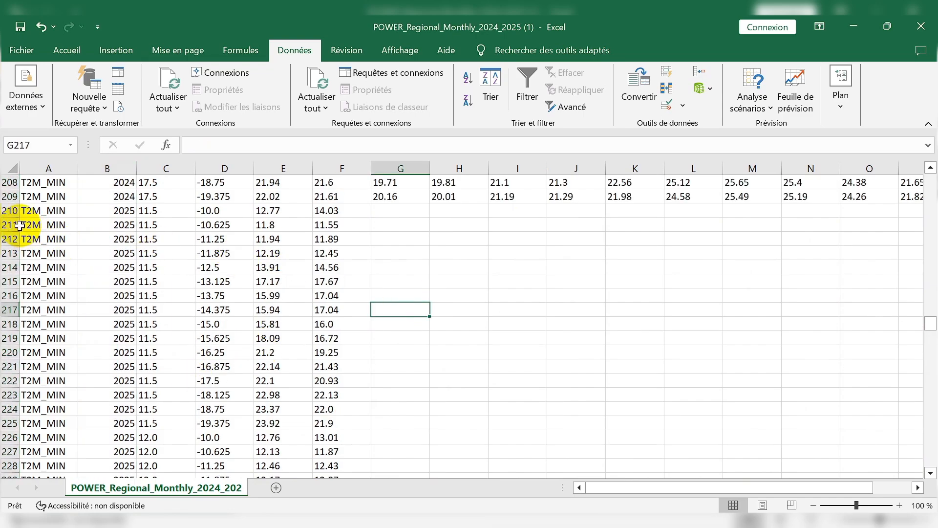
pyautogui.moveTo(8, 211); pyautogui.dragTo(30, 309)
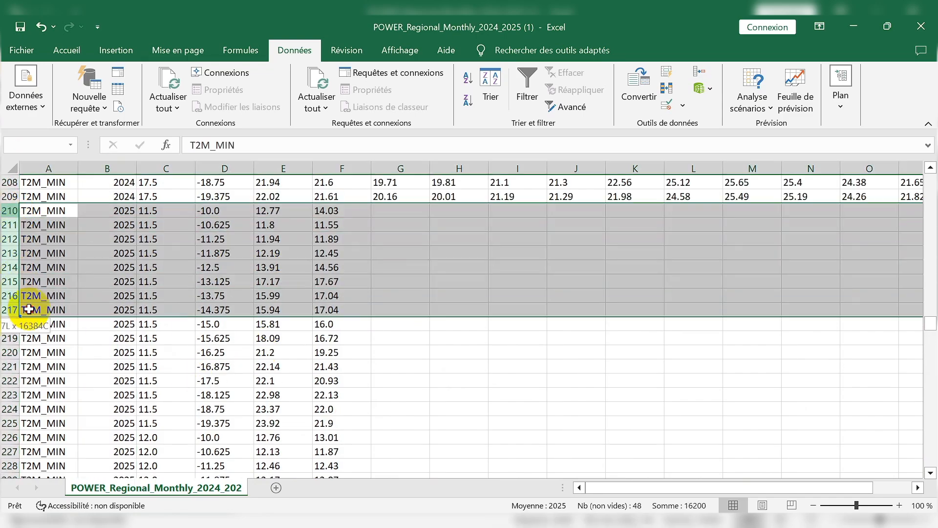
pyautogui.scroll(20, 348, 258)
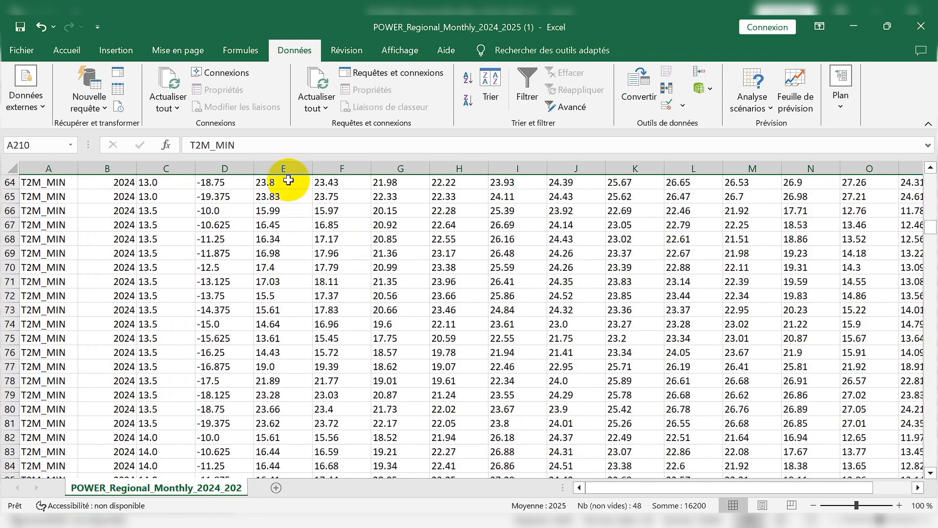
pyautogui.scroll(12, 276, 191)
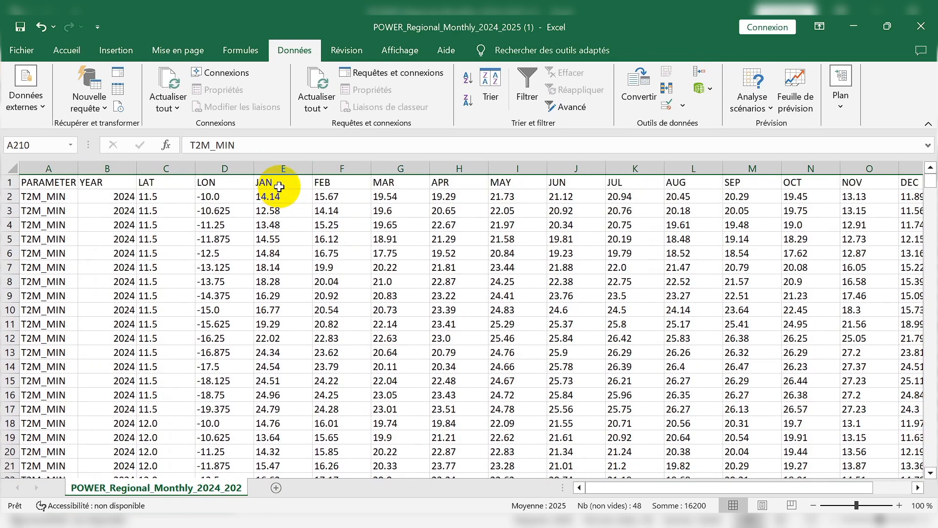
pyautogui.moveTo(275, 169); pyautogui.dragTo(322, 168)
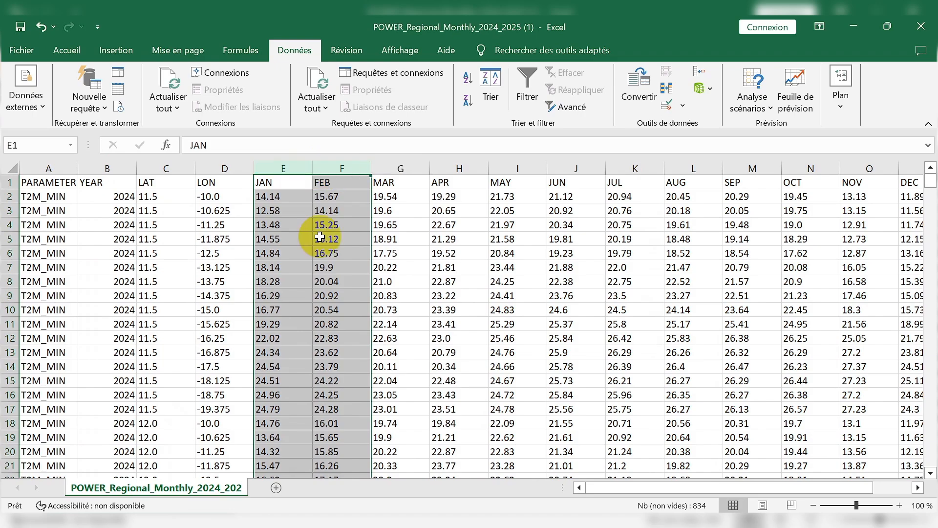
pyautogui.scroll(-20, 342, 254)
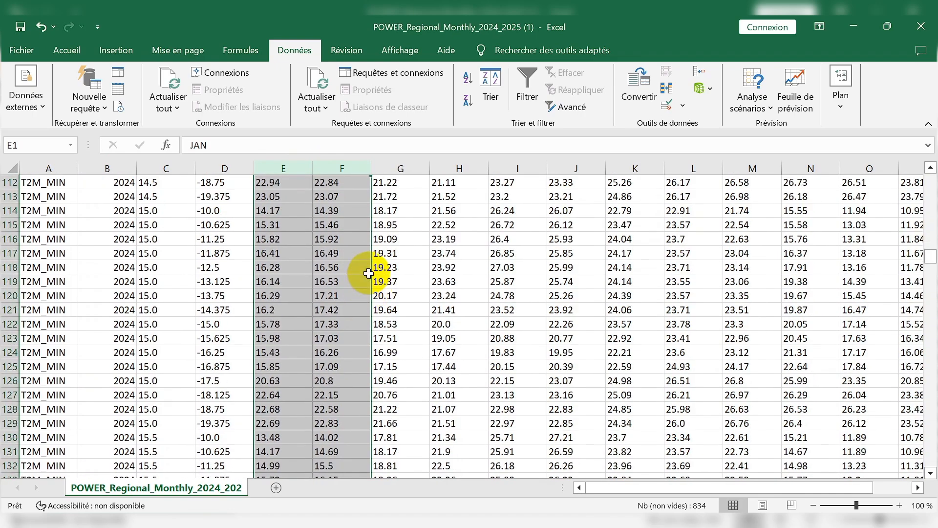
pyautogui.scroll(-20, 368, 273)
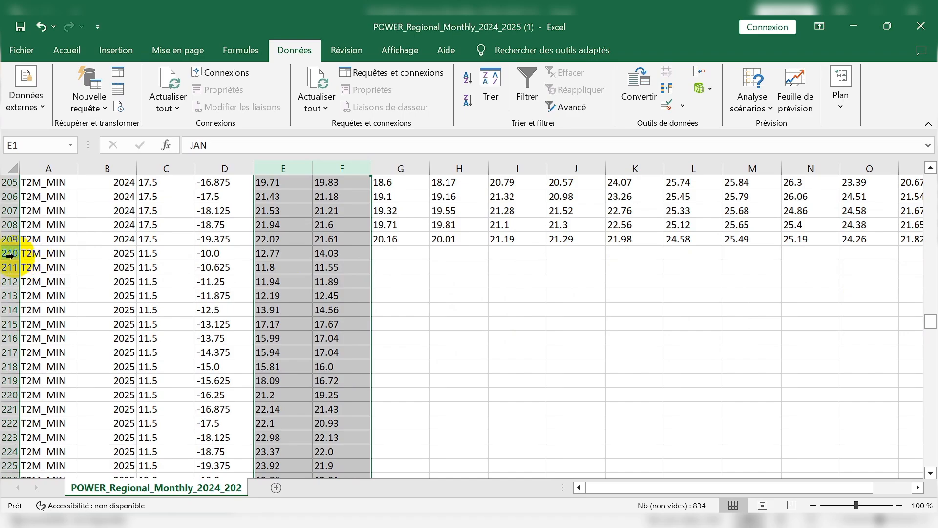
# Delete rows 210 to 420, removing all the 2025 records below the 2024 data.
pyautogui.moveTo(8, 253); pyautogui.dragTo(55, 453)
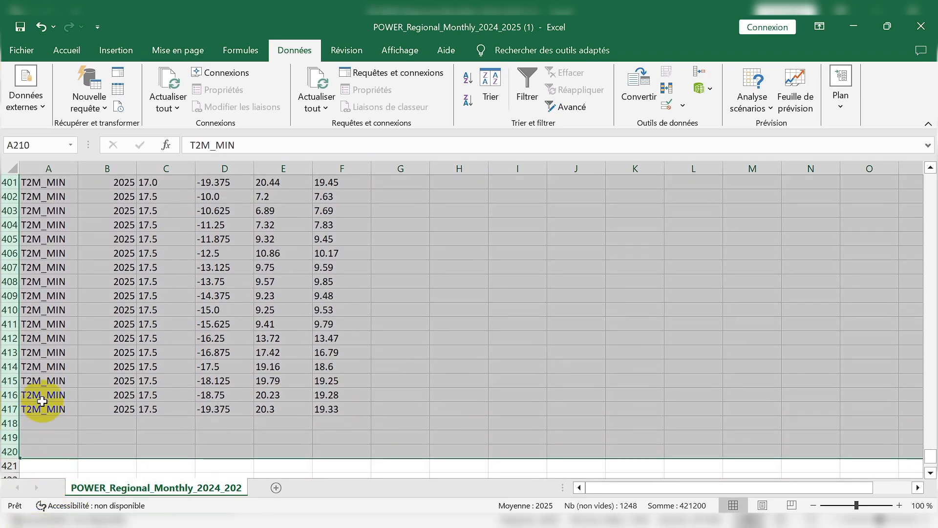
pyautogui.rightClick(3, 283)
pyautogui.click(53, 182)
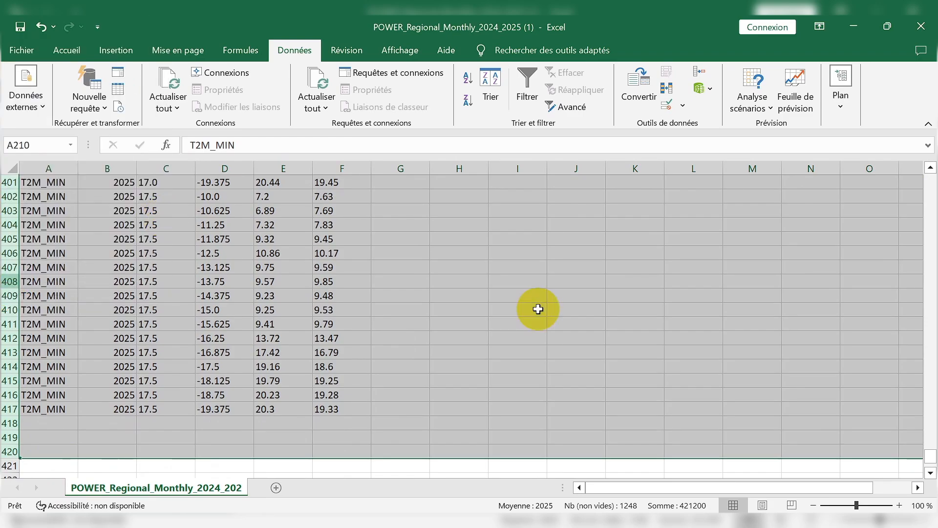
pyautogui.click(511, 348)
pyautogui.scroll(1, 440, 372)
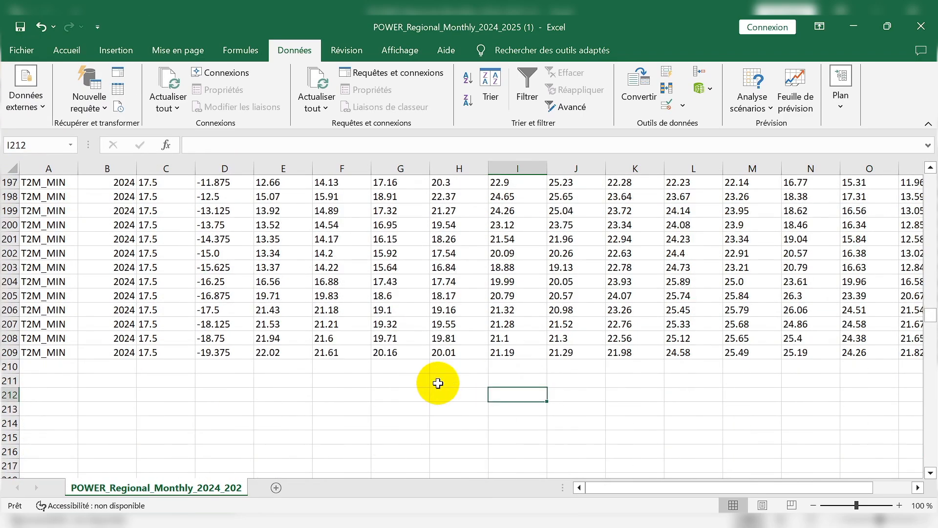
pyautogui.scroll(20, 438, 383)
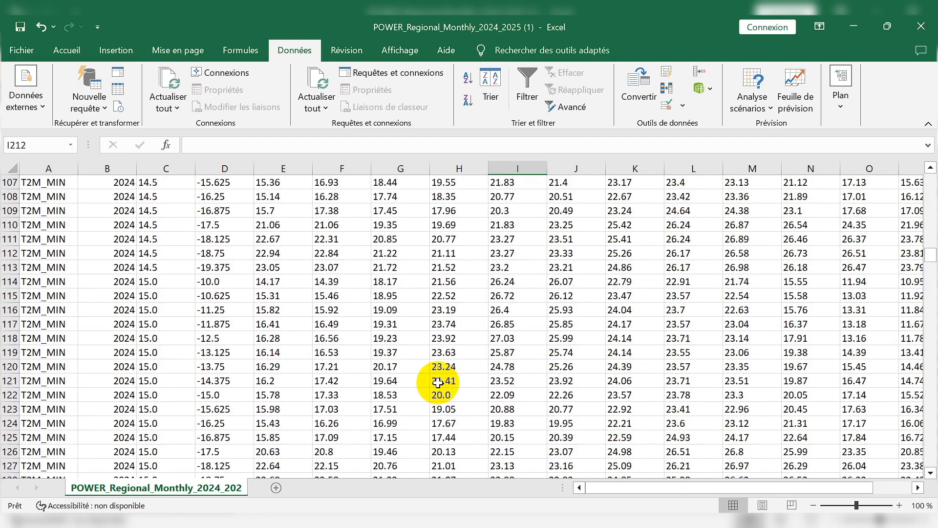
pyautogui.scroll(20, 438, 383)
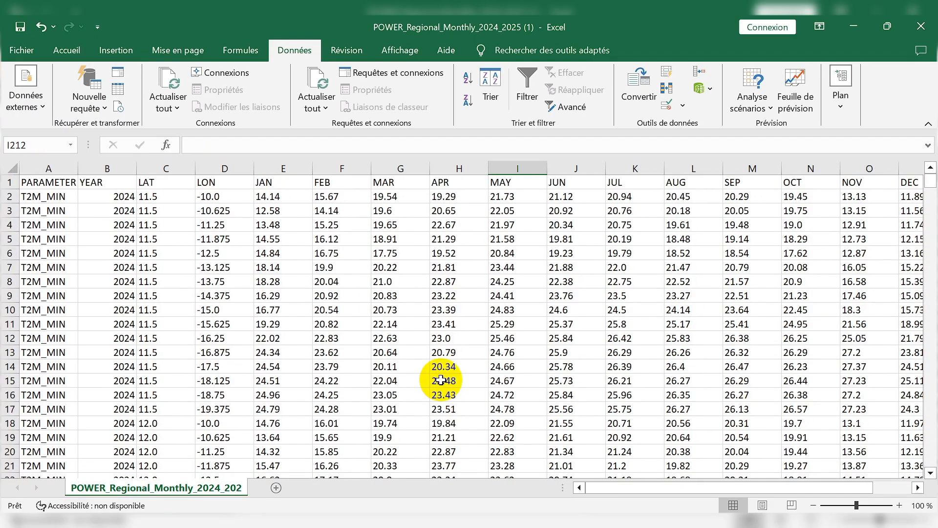
pyautogui.click(398, 365)
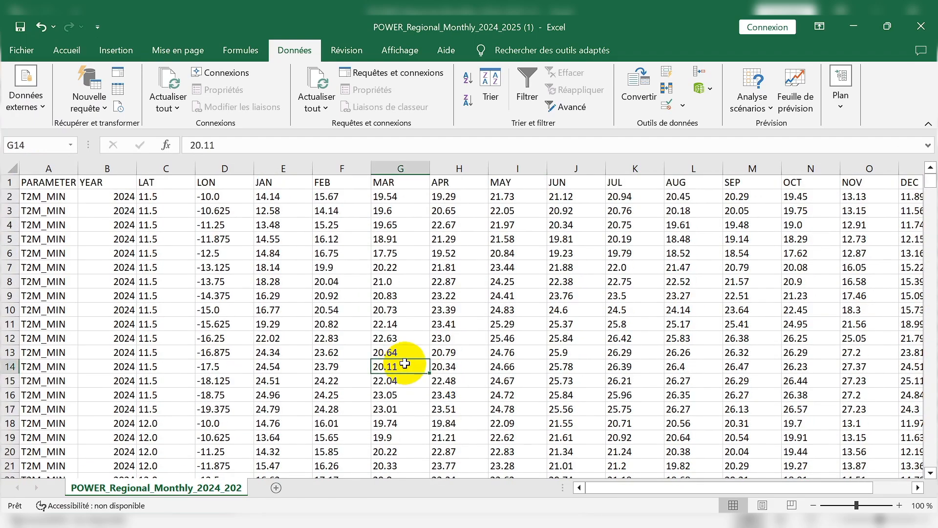
pyautogui.click(26, 51)
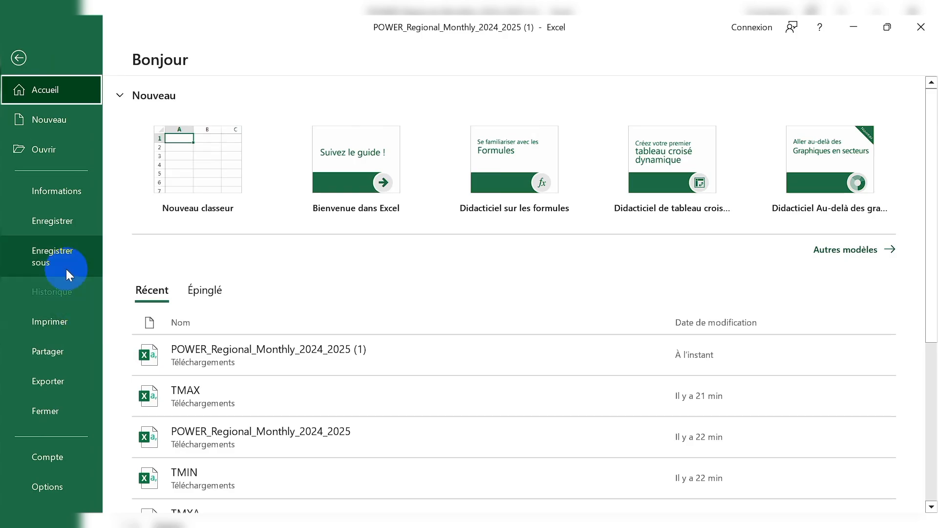
pyautogui.click(66, 267)
pyautogui.click(163, 356)
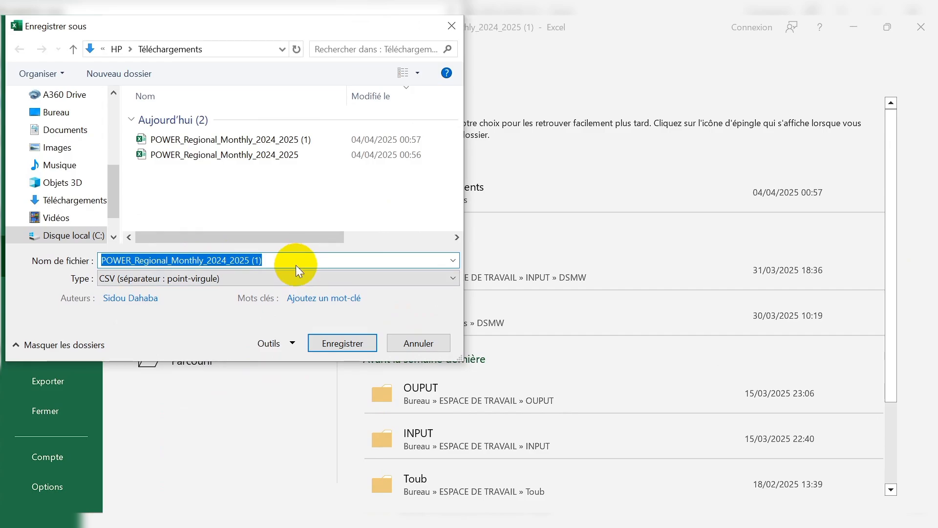
pyautogui.click(419, 343)
pyautogui.click(15, 60)
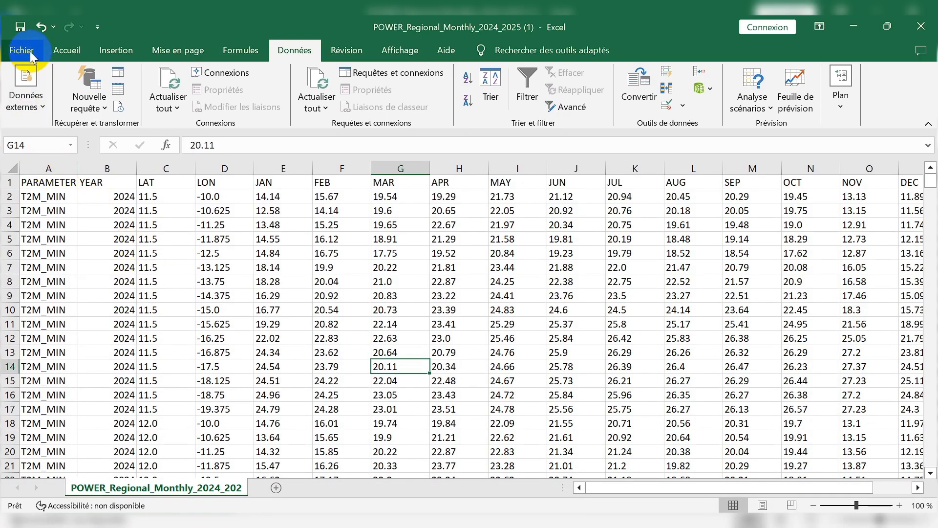
# Save the cleaned table as TMIN in the Téléchargements folder, in CSV (séparateur : point-virgule) format, and keep using that format.
pyautogui.click(30, 51)
pyautogui.click(71, 257)
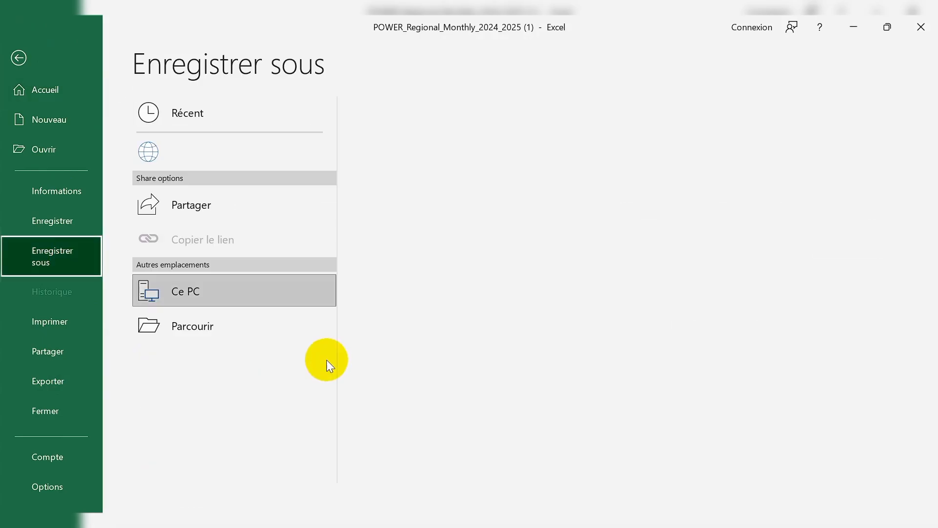
pyautogui.click(294, 369)
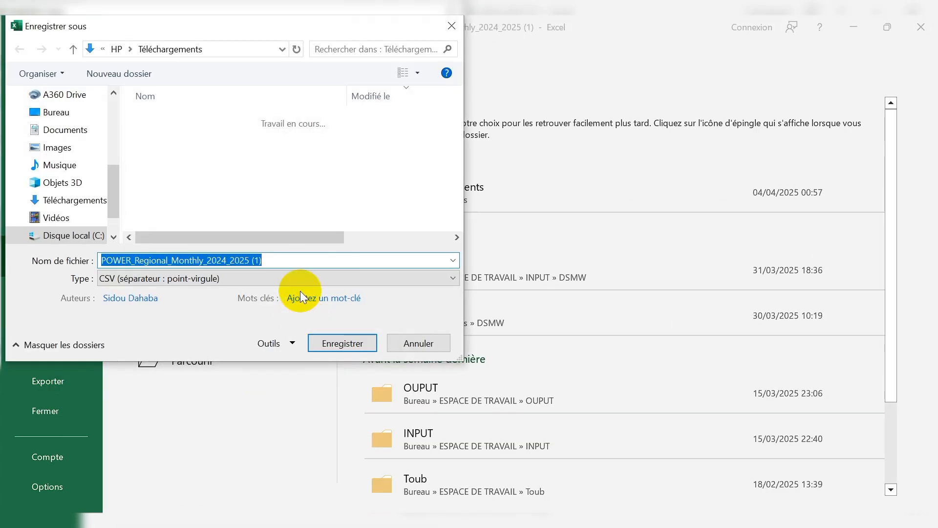
pyautogui.write('m')
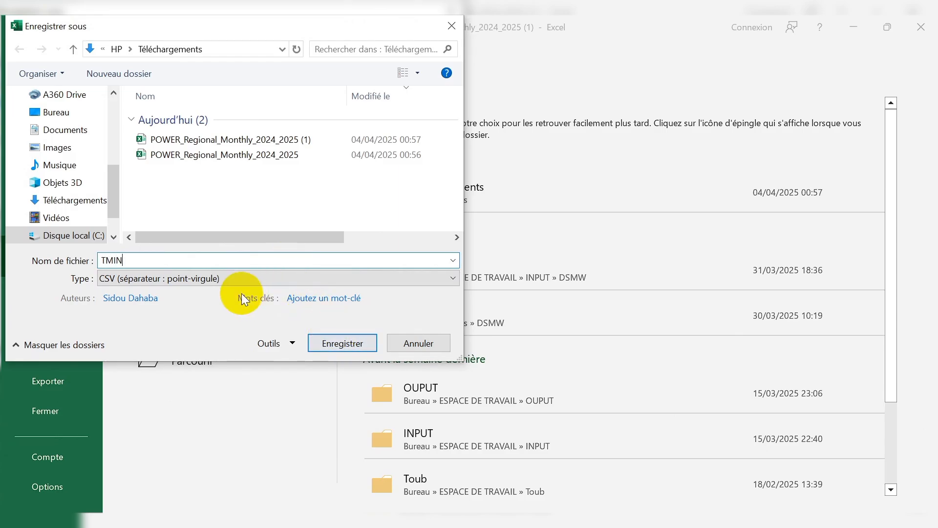
pyautogui.click(233, 278)
pyautogui.click(157, 203)
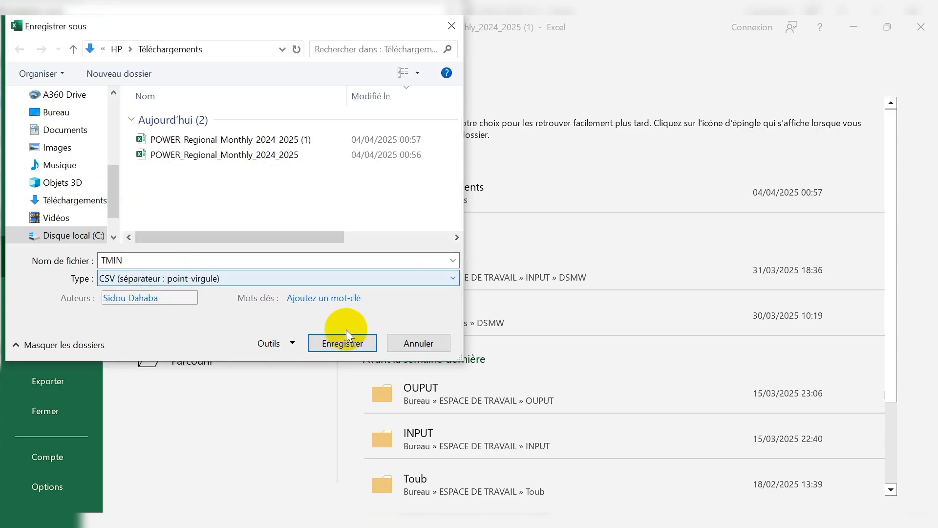
pyautogui.click(336, 344)
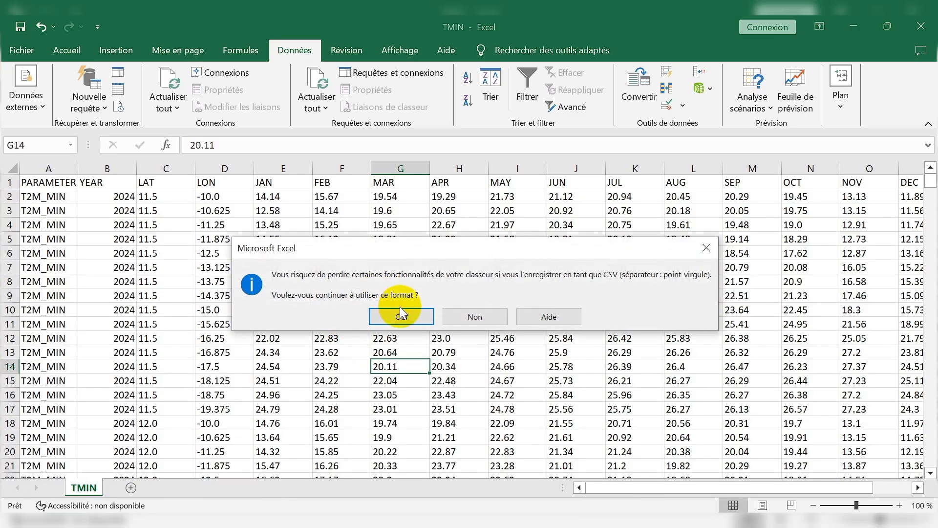
pyautogui.click(400, 312)
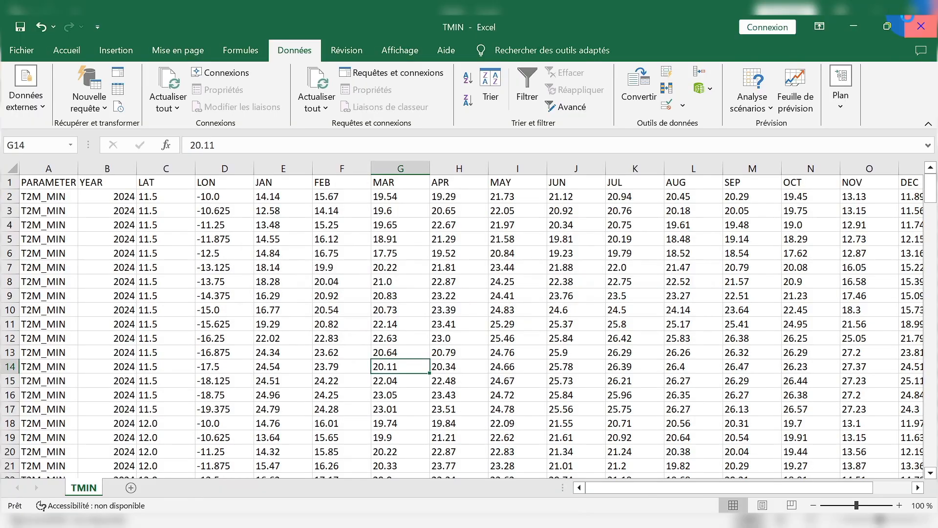
# Close the TMIN workbook and open POWER_Regional_Monthly_2024_2025 from the Téléchargements folder in File Explorer.
pyautogui.click(921, 26)
pyautogui.click(278, 143)
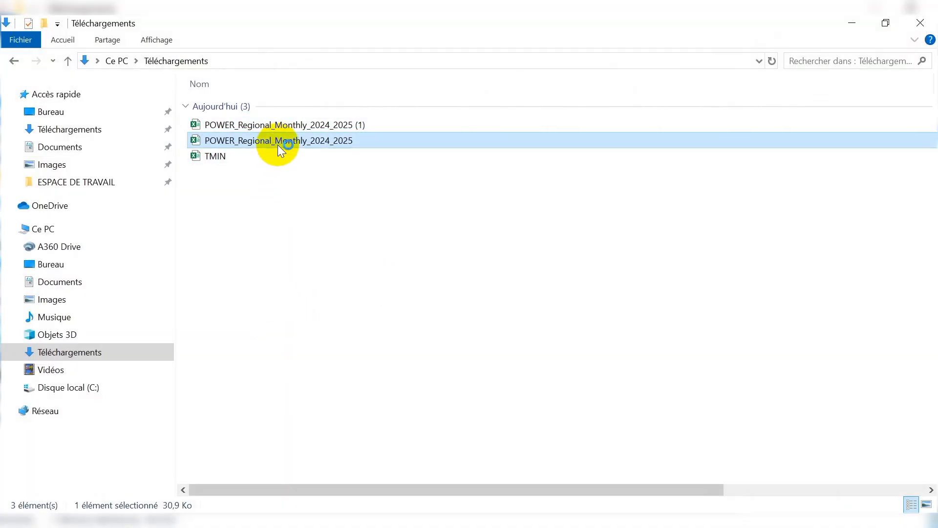
pyautogui.press('Return')
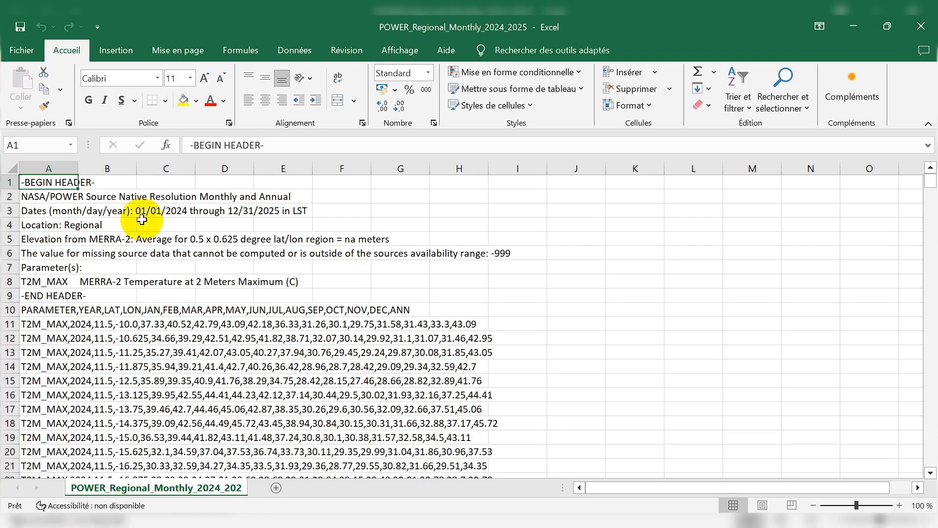
# Delete the metadata header in rows 1 to 9 of the maximum temperature sheet.
pyautogui.moveTo(7, 181); pyautogui.dragTo(4, 299)
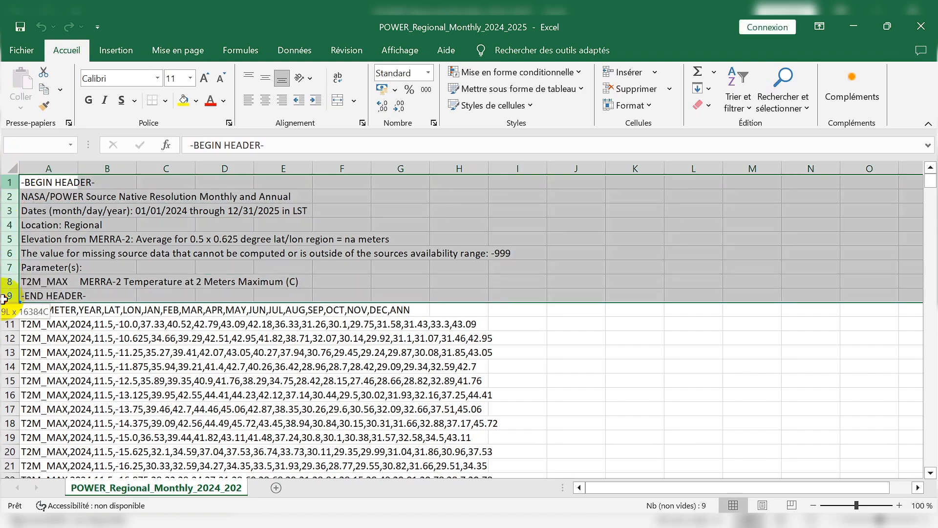
pyautogui.rightClick(6, 235)
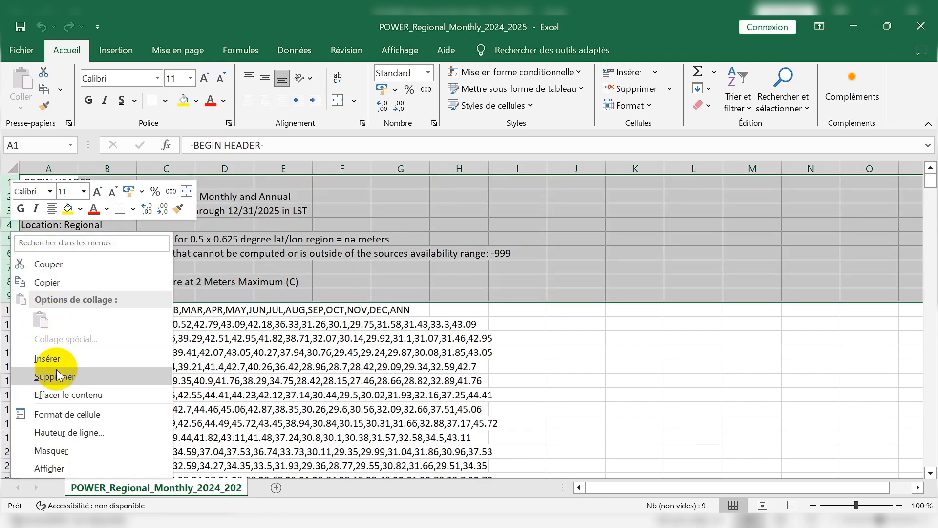
pyautogui.click(57, 371)
# Split the comma-separated text in column A into separate columns with Convertir, as delimited data with Virgule also ticked as separator.
pyautogui.click(54, 168)
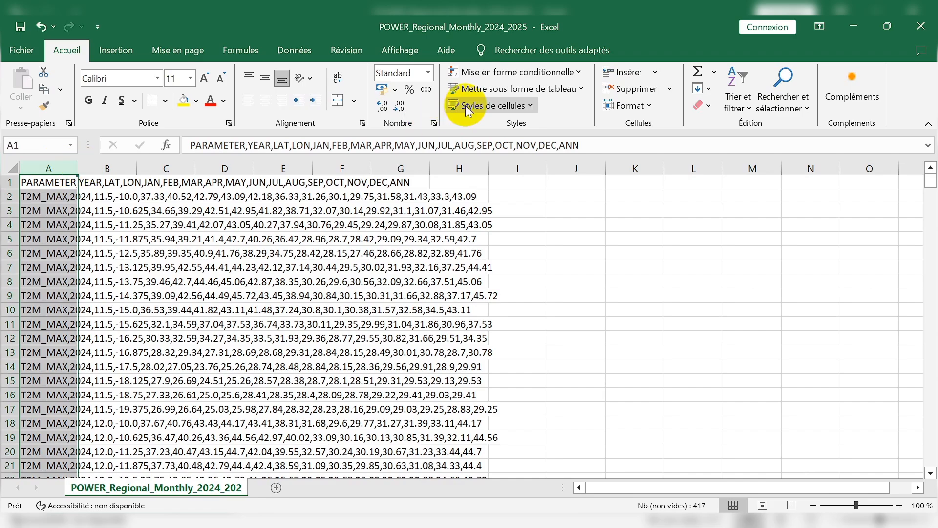
pyautogui.click(307, 59)
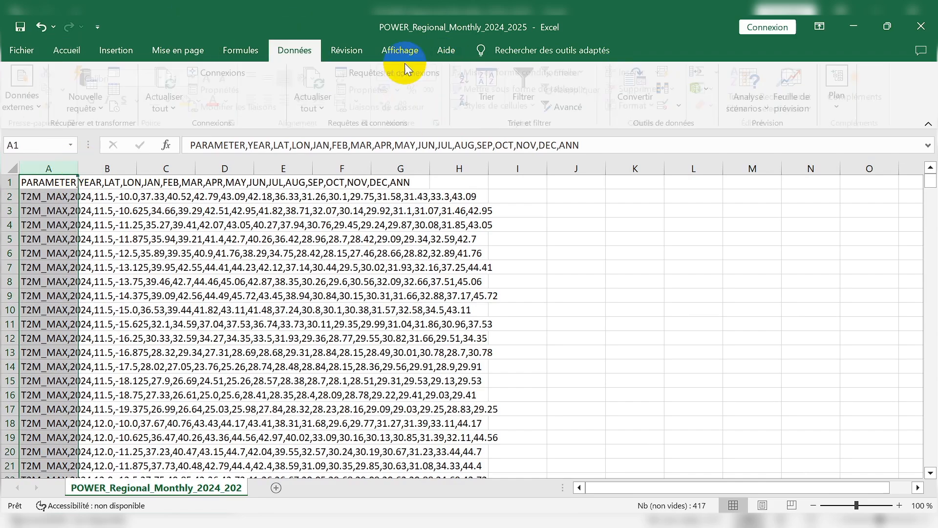
pyautogui.click(643, 96)
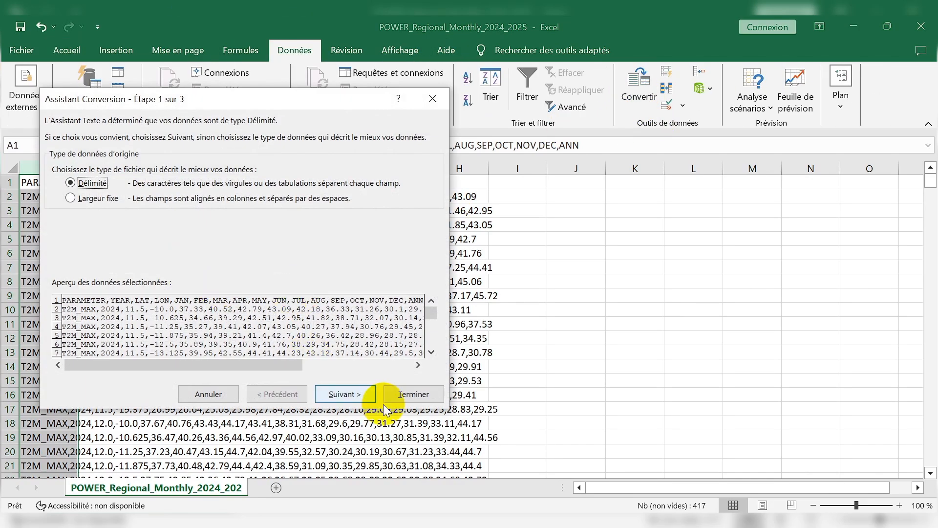
pyautogui.click(356, 392)
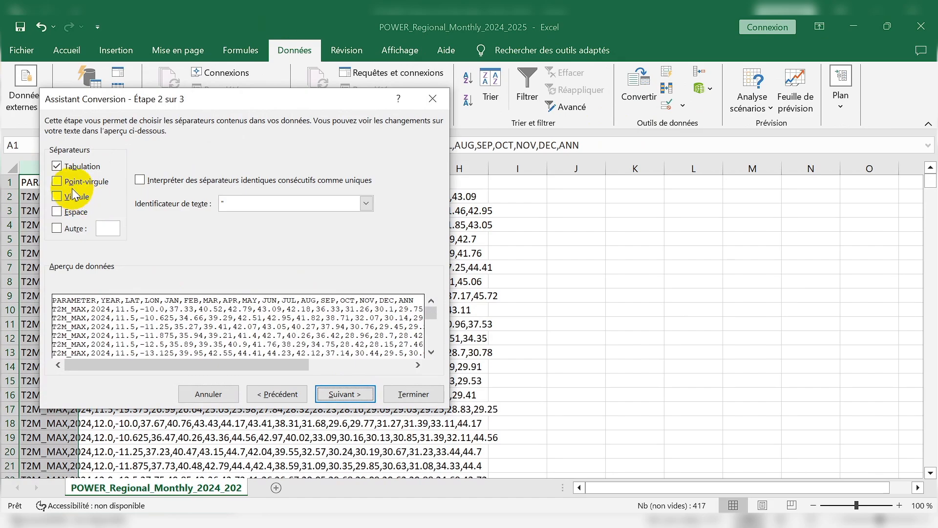
pyautogui.click(71, 194)
pyautogui.click(345, 393)
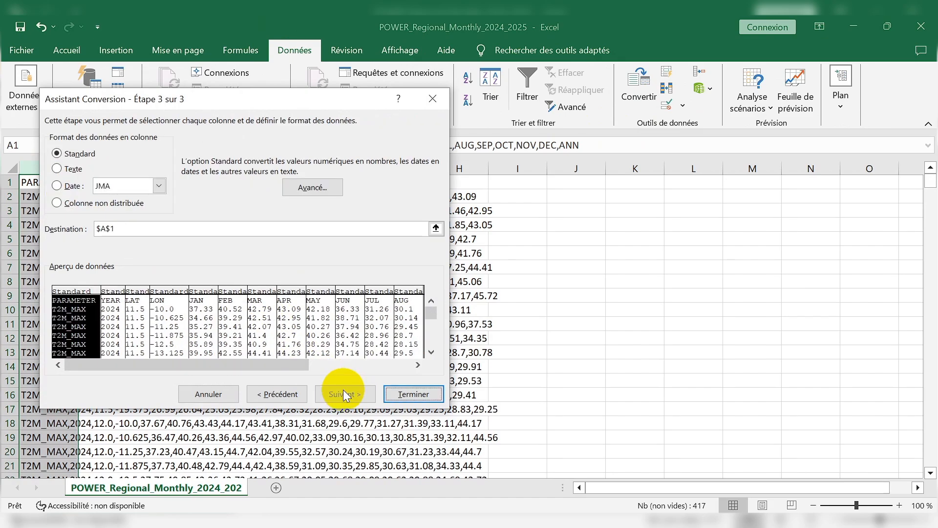
pyautogui.click(398, 394)
pyautogui.click(152, 265)
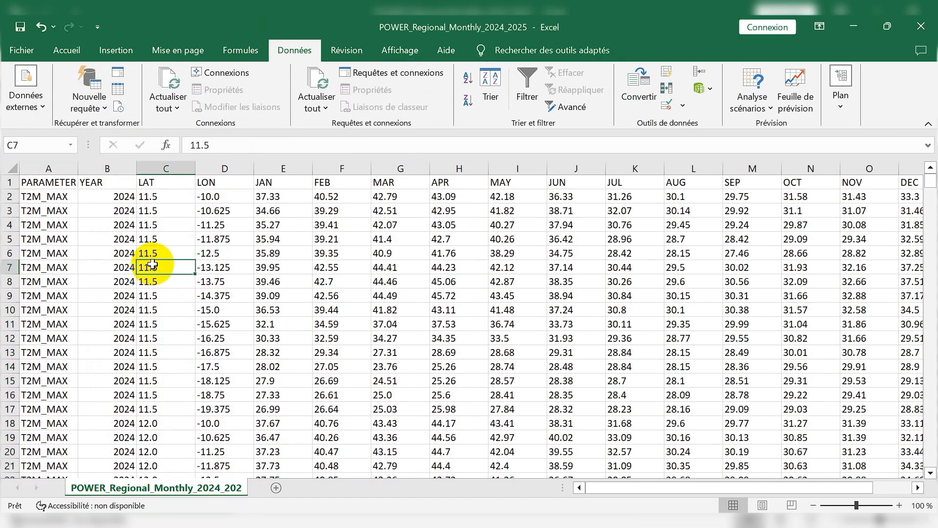
# Delete rows 210 to 418, removing all the 2025 records below the 2024 maximum temperature data.
pyautogui.scroll(-12, 166, 244)
pyautogui.scroll(-20, 154, 245)
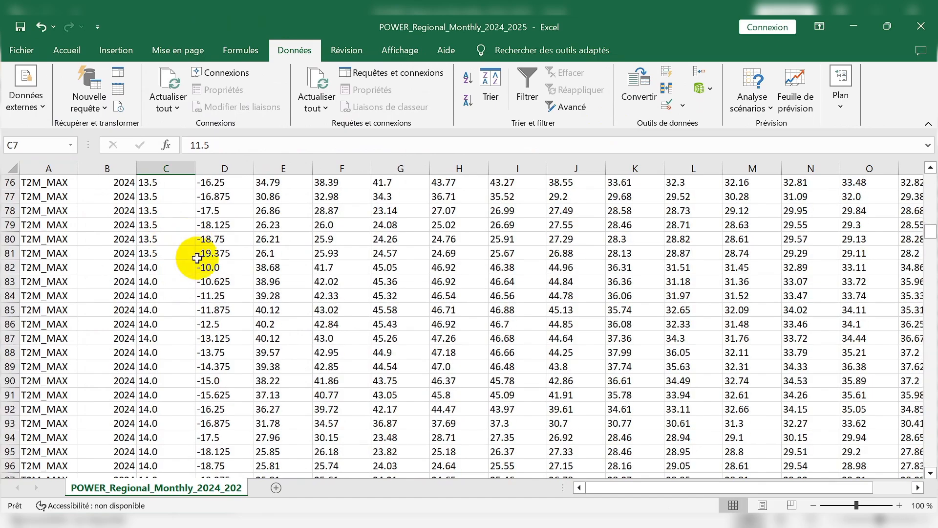
pyautogui.scroll(-5, 227, 269)
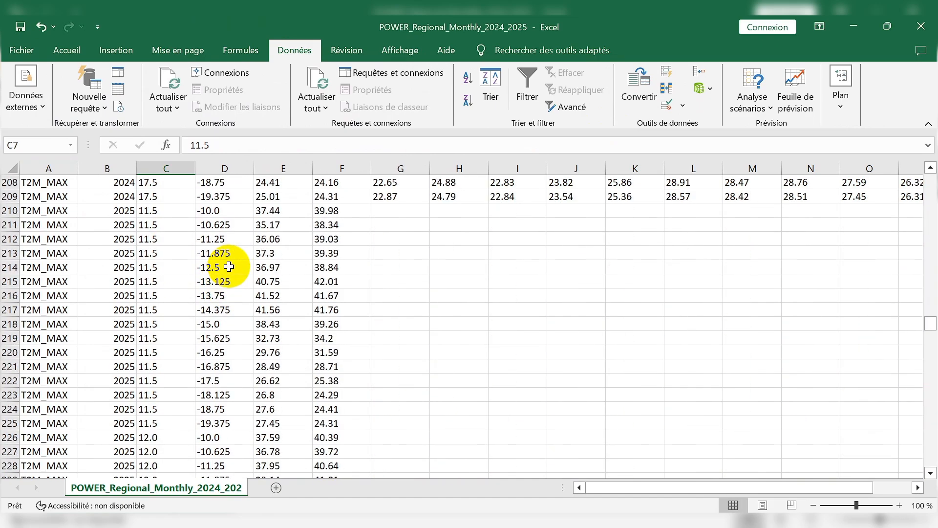
pyautogui.scroll(2, 196, 264)
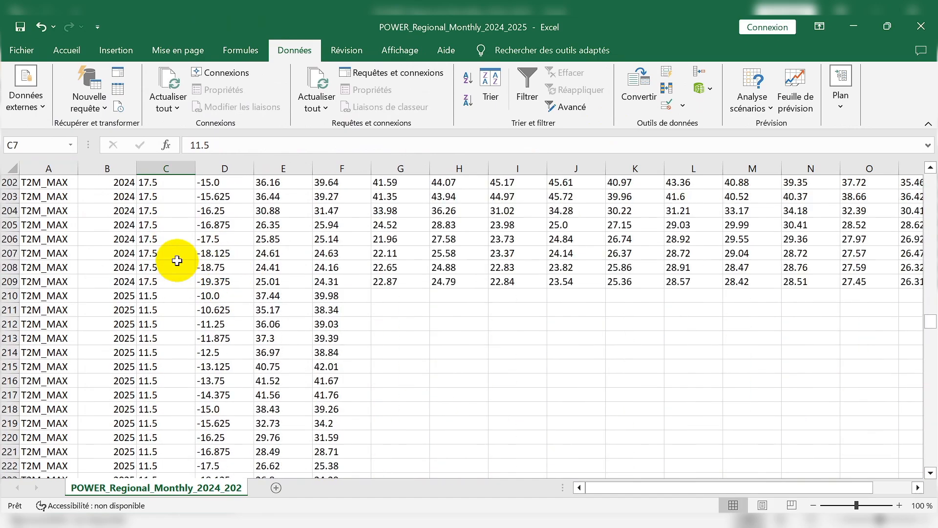
pyautogui.click(9, 282)
pyautogui.click(9, 295)
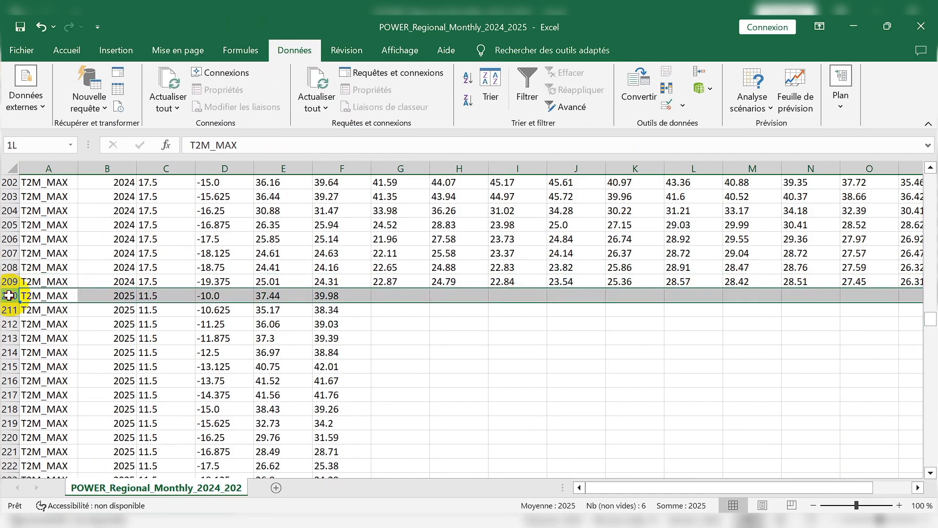
pyautogui.moveTo(9, 296); pyautogui.dragTo(52, 467)
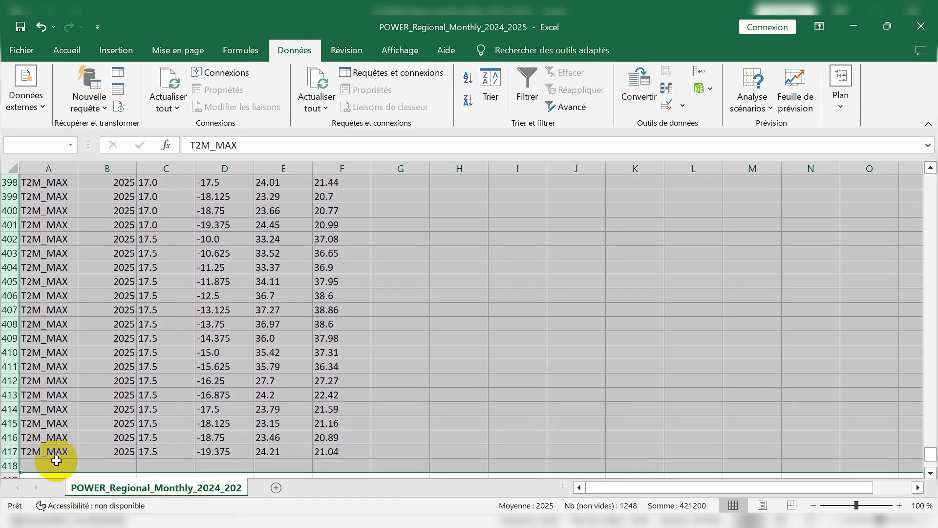
pyautogui.rightClick(7, 291)
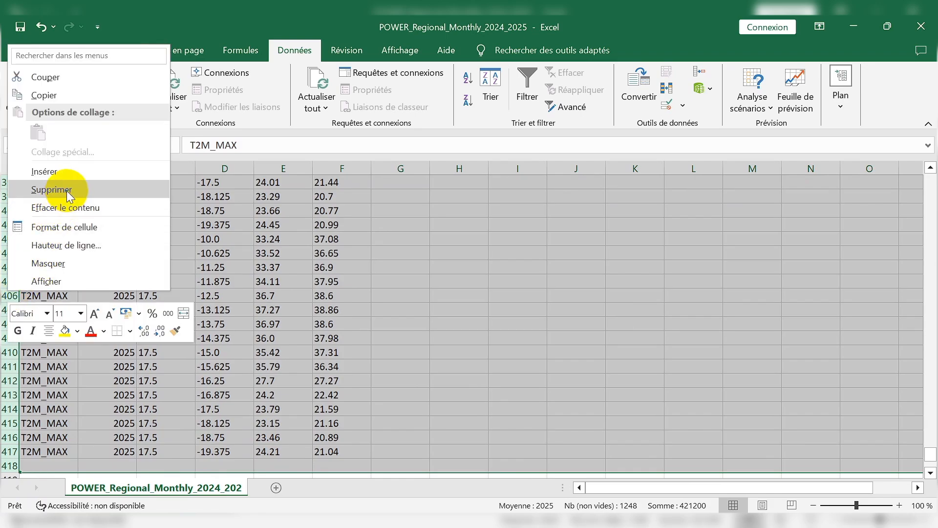
pyautogui.click(52, 190)
pyautogui.click(496, 358)
# Save the cleaned table as TMAX in the Téléchargements folder, in CSV (séparateur : point-virgule) format, and keep using that format.
pyautogui.scroll(16, 499, 354)
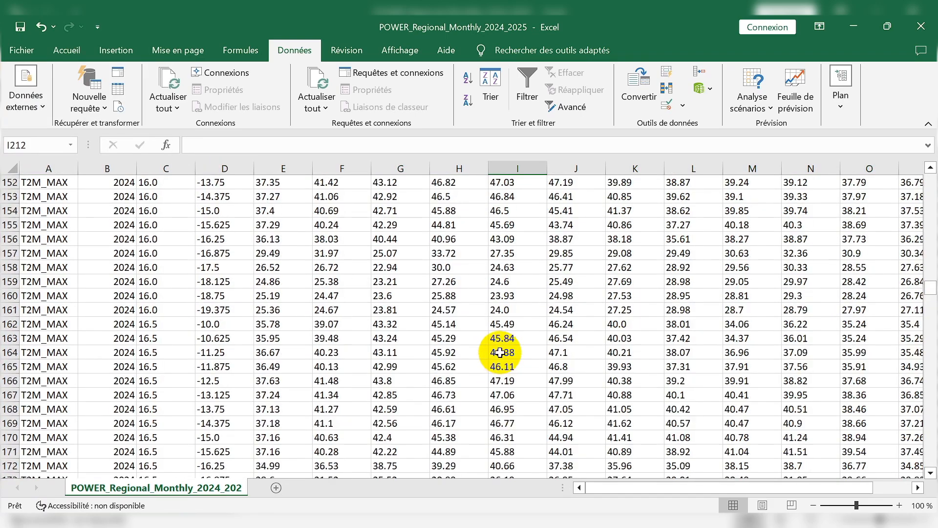
pyautogui.scroll(10, 500, 352)
pyautogui.moveTo(929, 252); pyautogui.dragTo(928, 161)
pyautogui.click(17, 28)
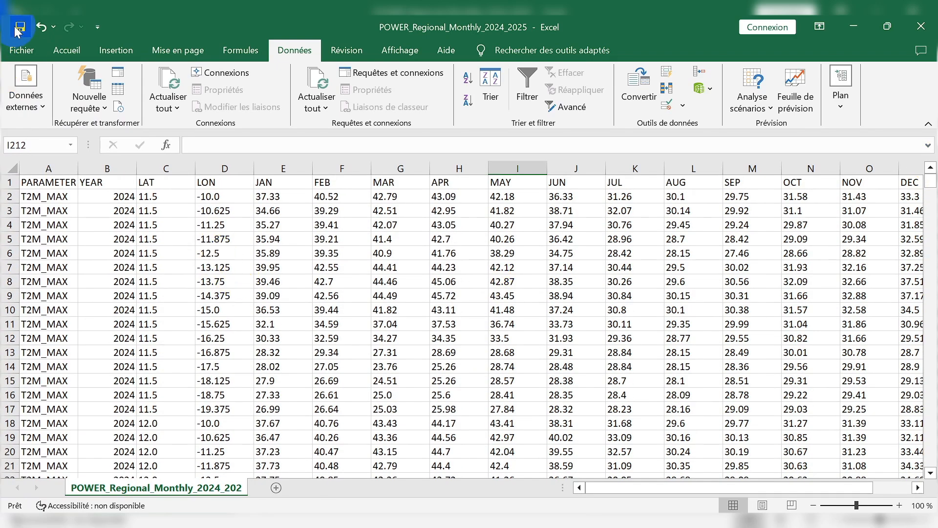
pyautogui.click(20, 51)
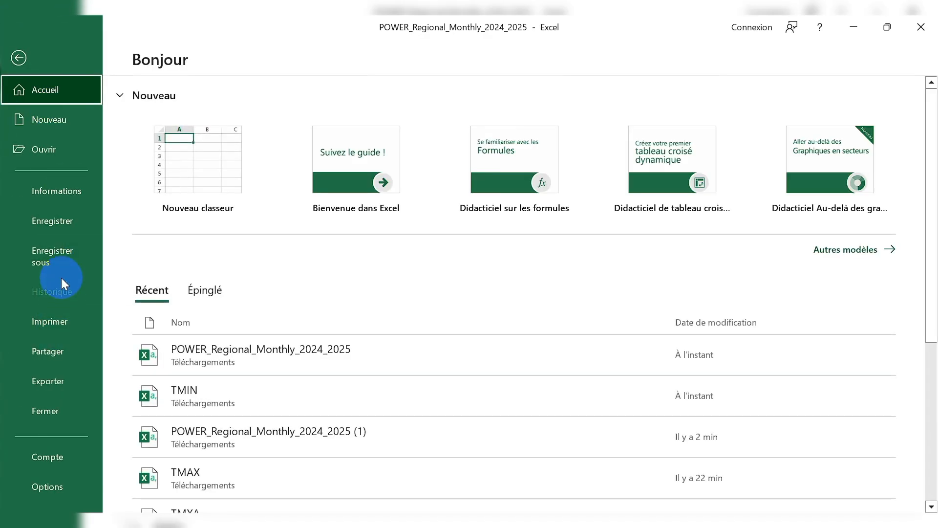
pyautogui.click(61, 271)
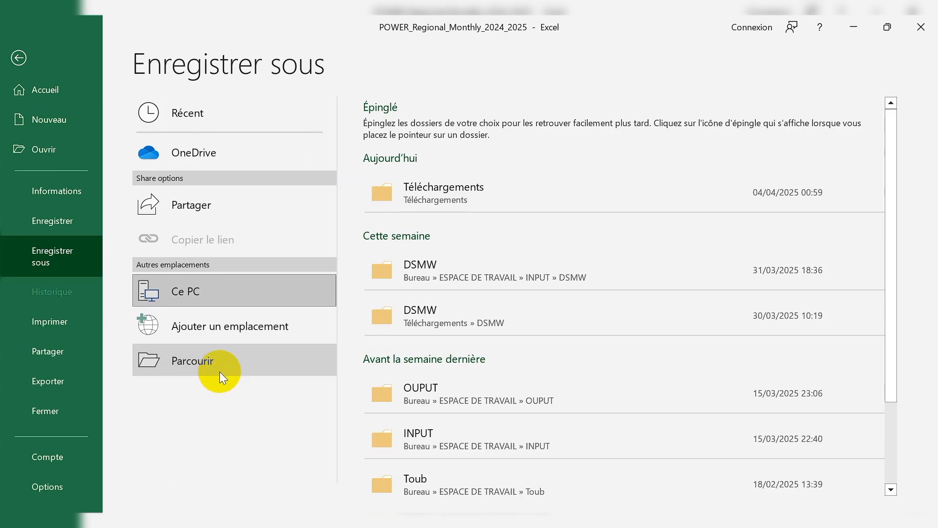
pyautogui.click(235, 375)
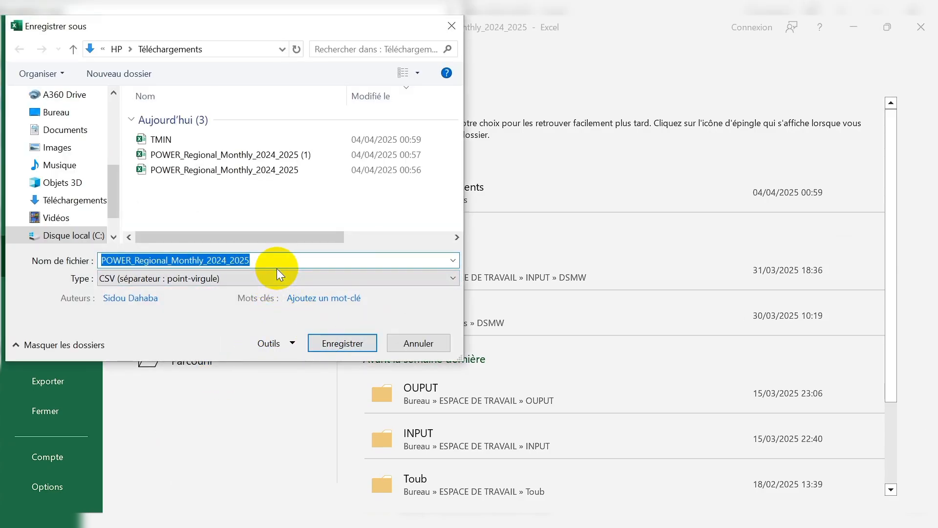
pyautogui.write('T')
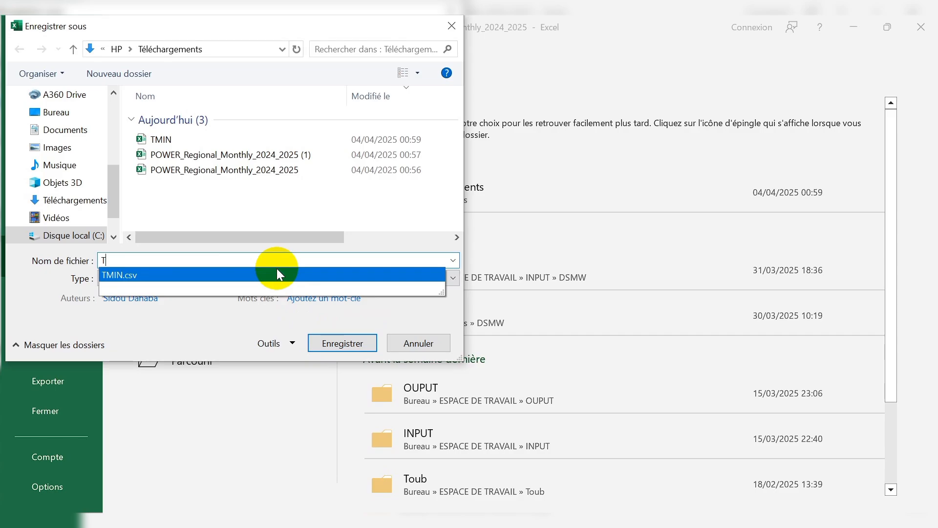
pyautogui.write('MAX')
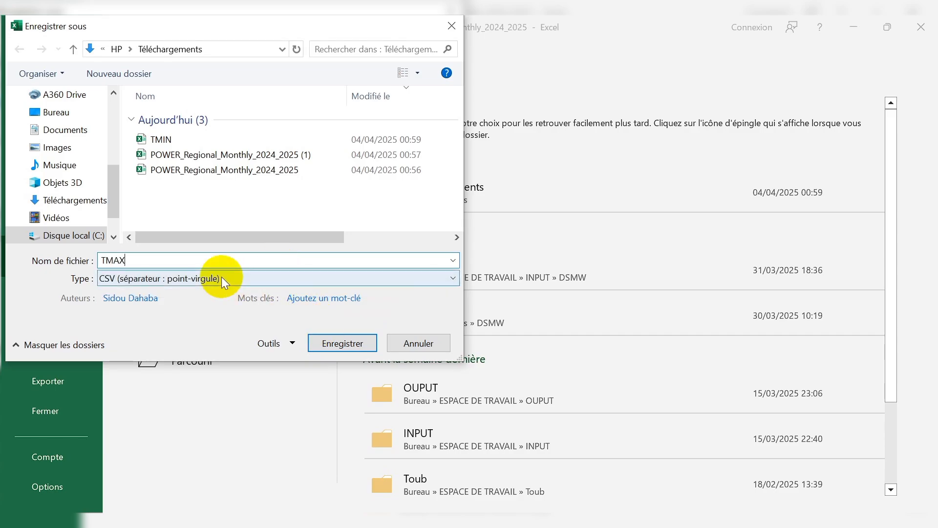
pyautogui.click(222, 278)
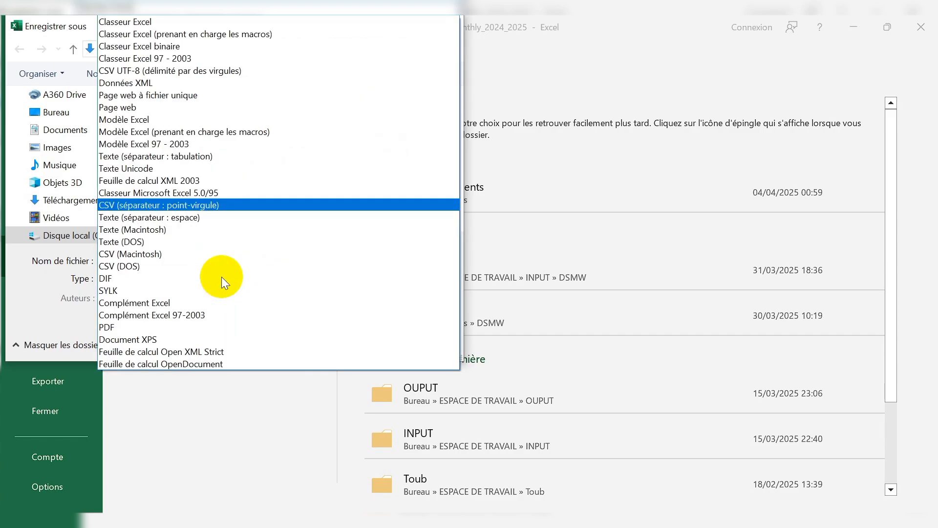
pyautogui.click(172, 205)
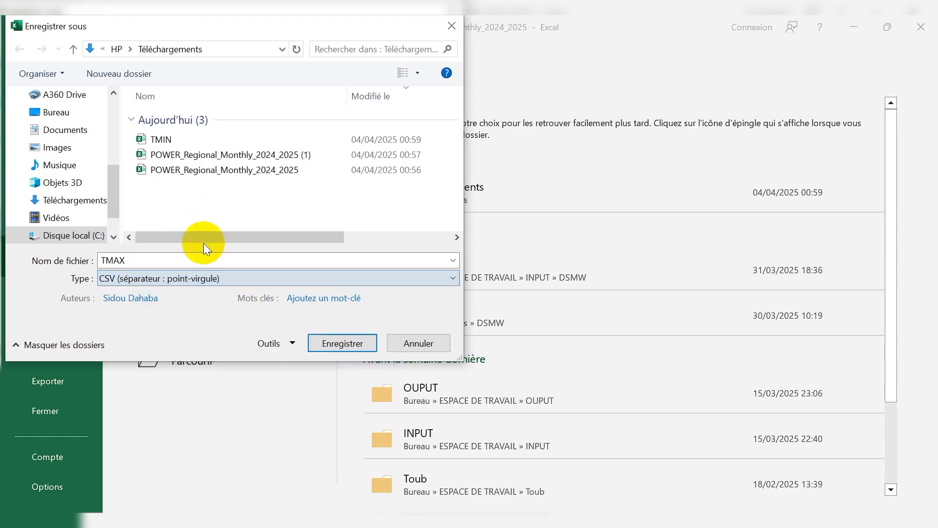
pyautogui.click(350, 345)
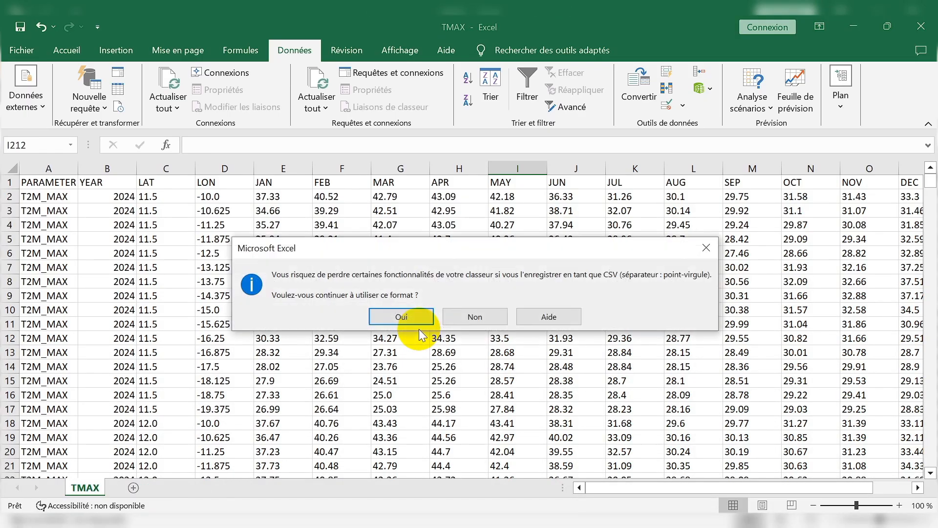
pyautogui.click(382, 318)
# Close the TMAX workbook and delete both original POWER_Regional_Monthly_2024_2025 files from the Téléchargements folder.
pyautogui.click(910, 20)
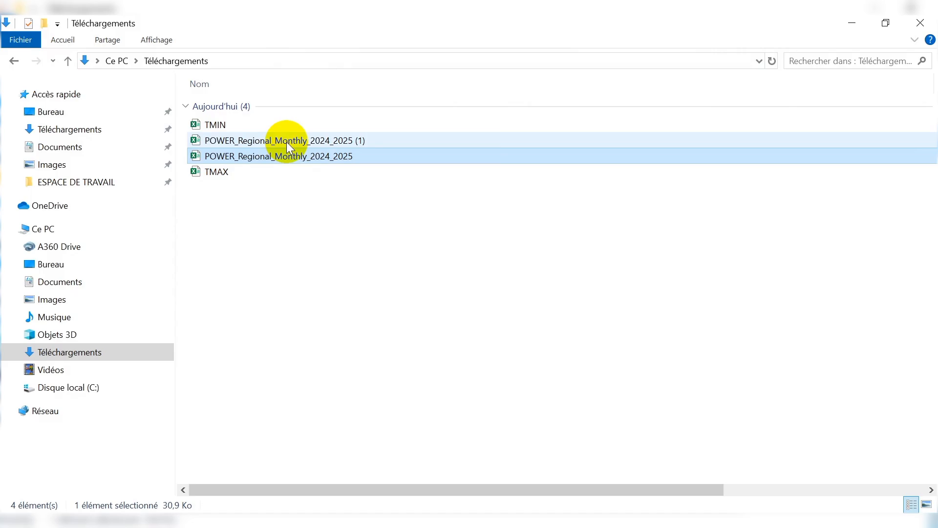
pyautogui.keyDown('ctrl'); pyautogui.click(287, 142); pyautogui.keyUp('ctrl')
pyautogui.rightClick(288, 141)
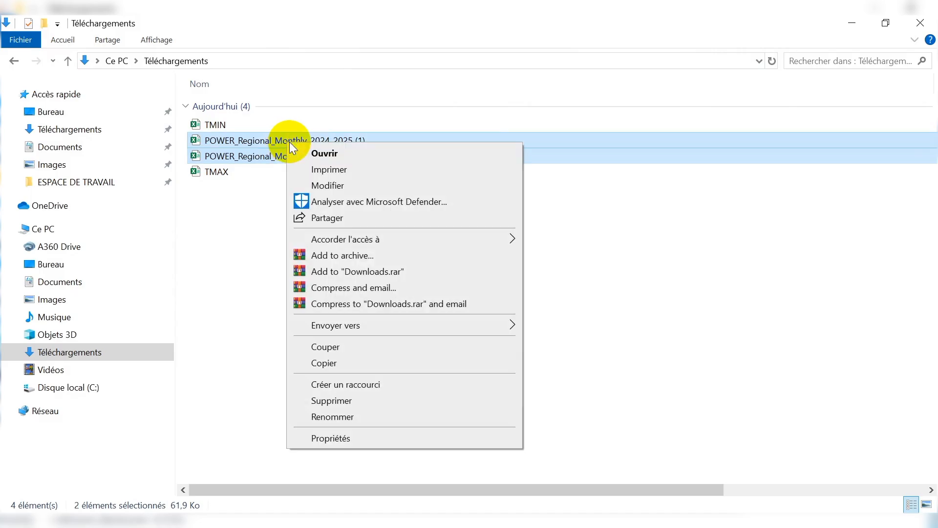
pyautogui.click(327, 399)
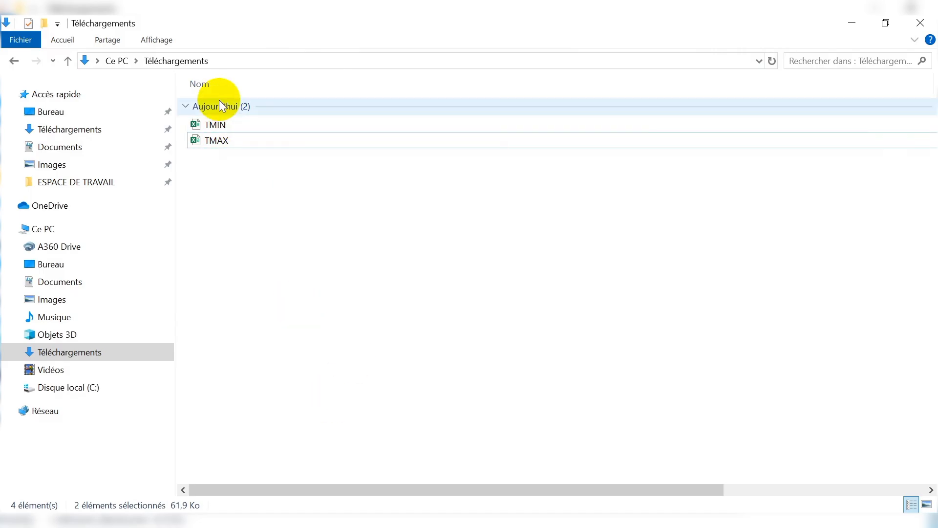
# Minimize File Explorer, switch to QGIS and start adding a delimited text layer.
pyautogui.click(852, 23)
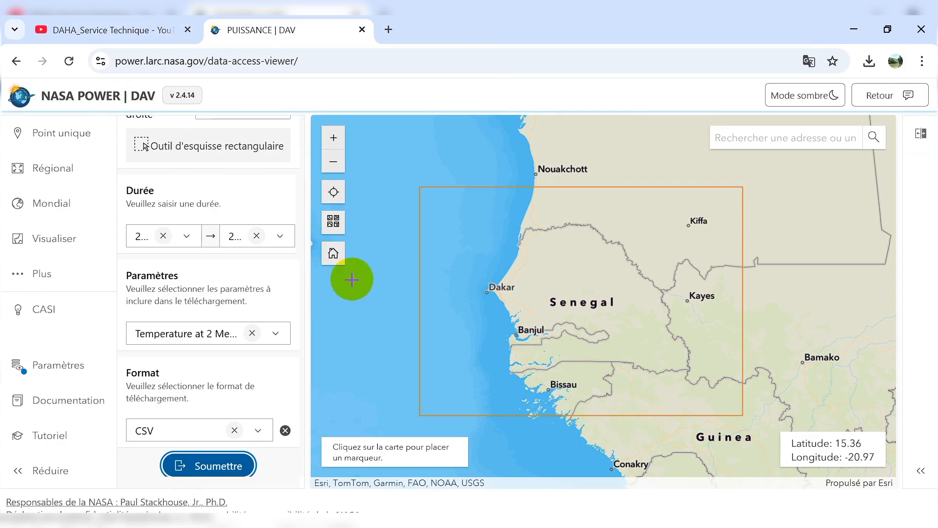
pyautogui.click(623, 523)
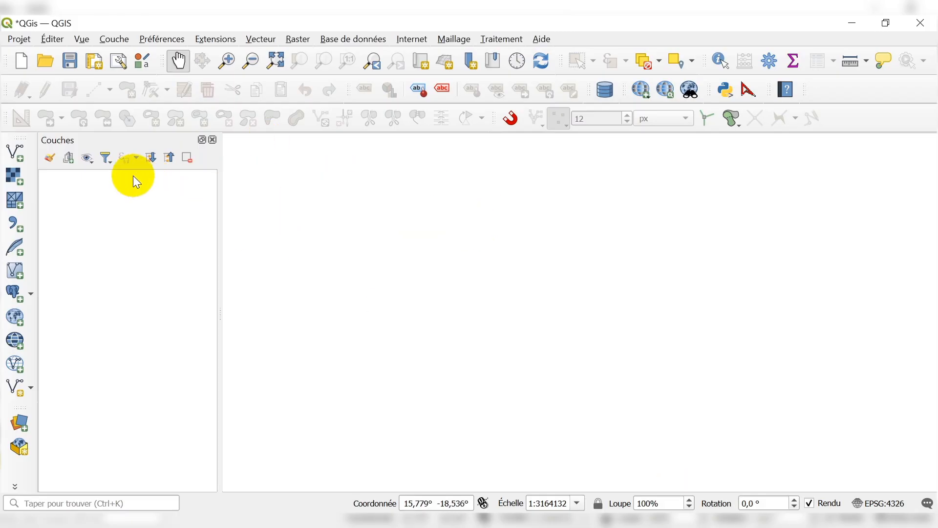
pyautogui.click(117, 40)
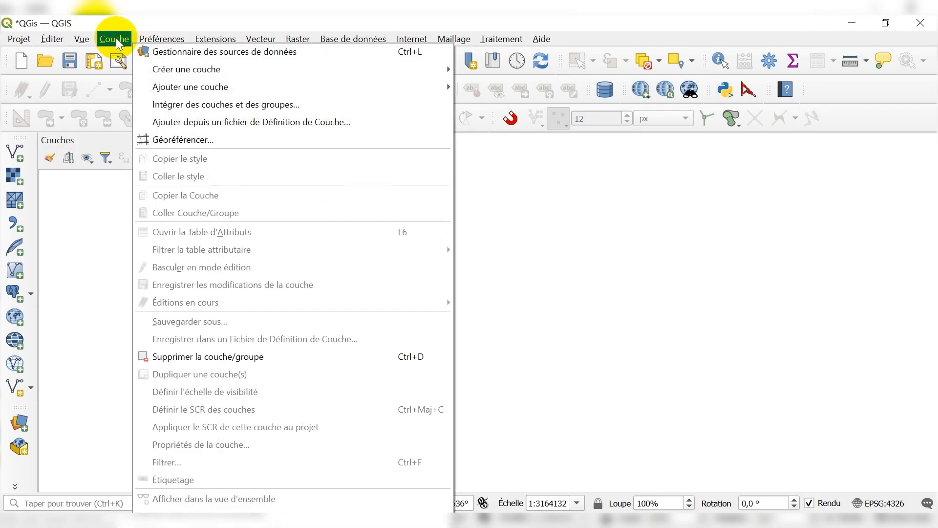
pyautogui.moveTo(227, 88)
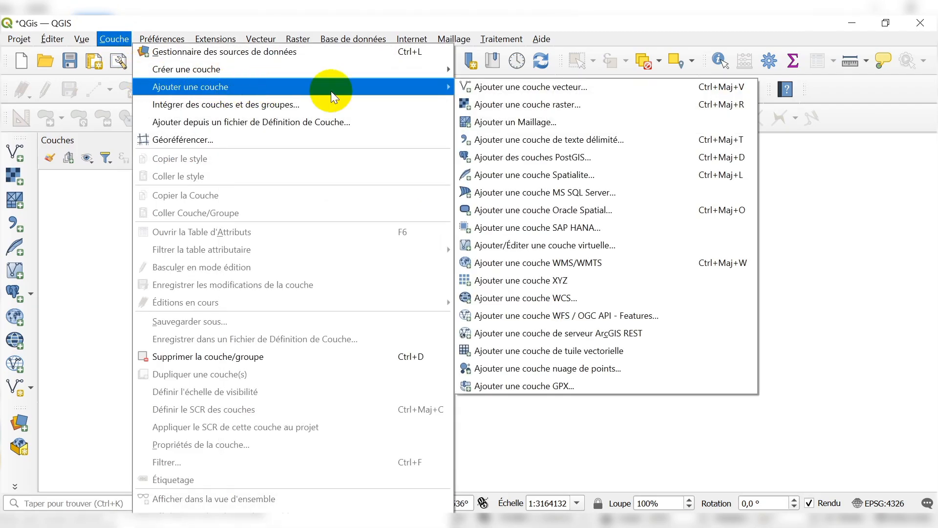
pyautogui.click(562, 142)
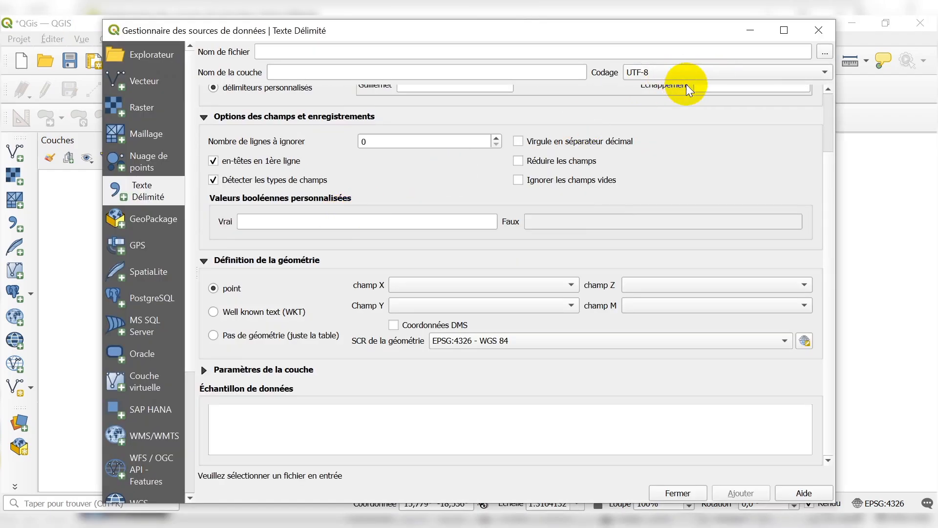
# Load TMIN.csv from the Téléchargements folder as the source file of the delimited text layer.
pyautogui.click(825, 51)
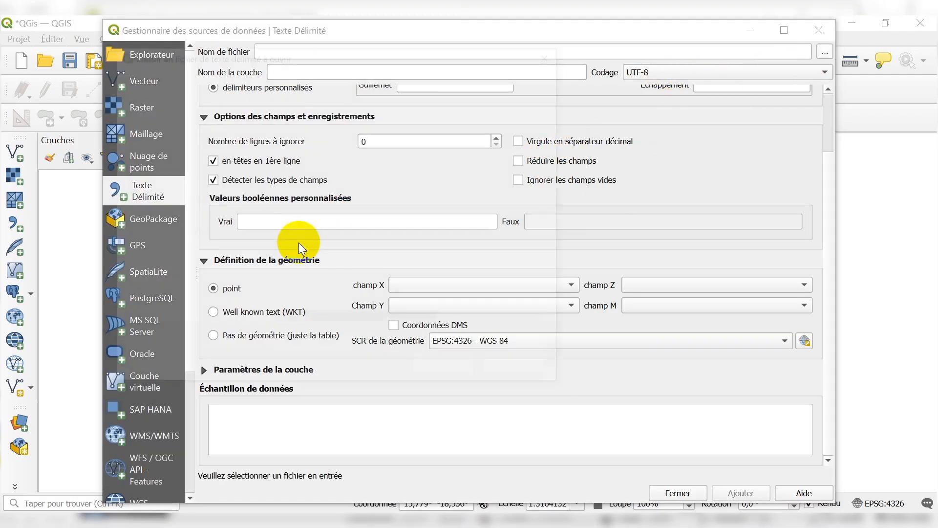
pyautogui.click(181, 273)
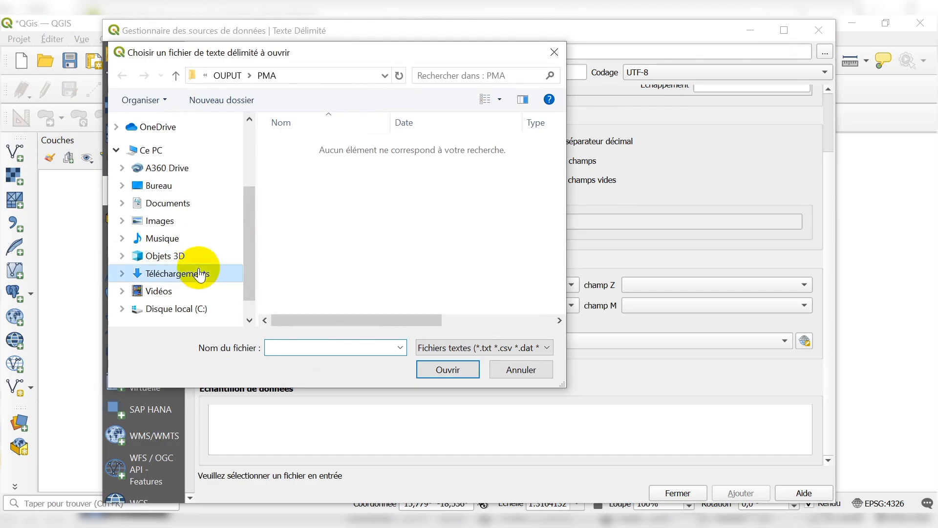
pyautogui.click(301, 166)
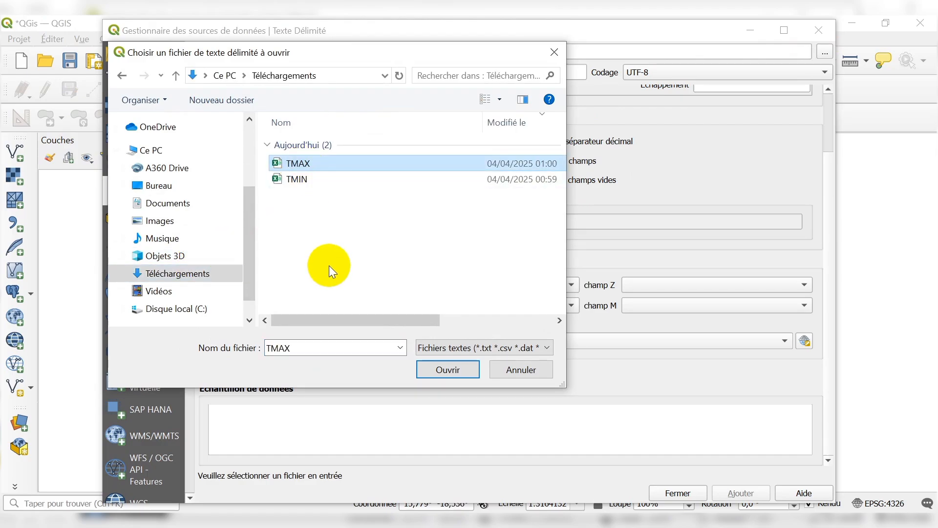
pyautogui.click(301, 180)
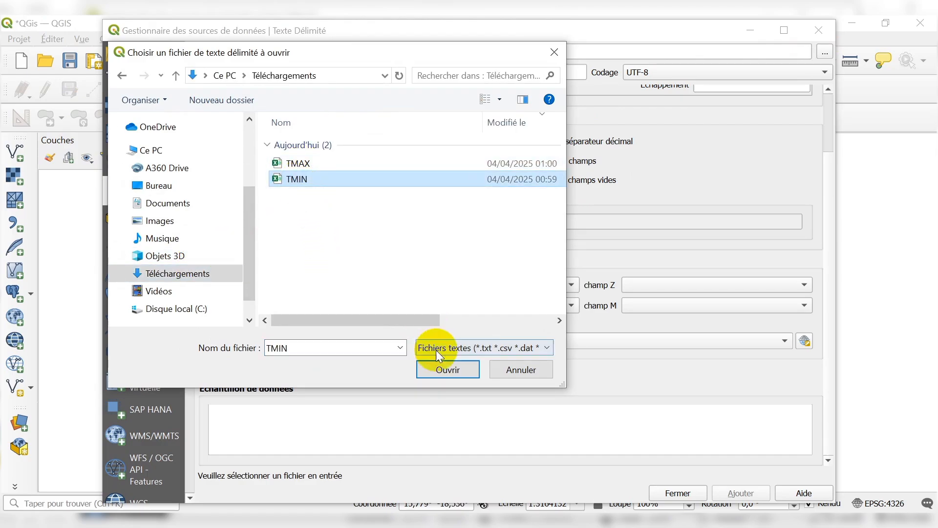
pyautogui.click(443, 365)
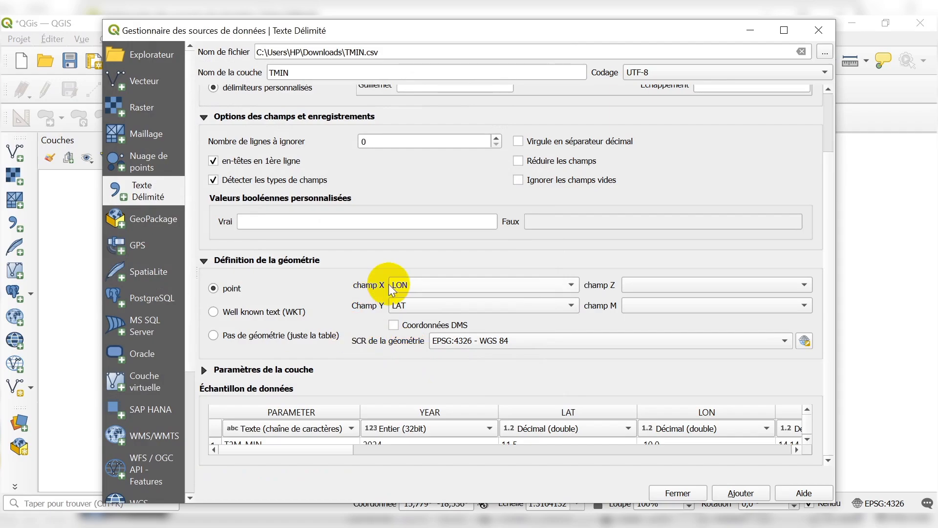
# Add the TMIN points to the map using LON as X field, LAT as Y field and the EPSG:4326 - WGS 84 geometry CRS.
pyautogui.scroll(3, 305, 158)
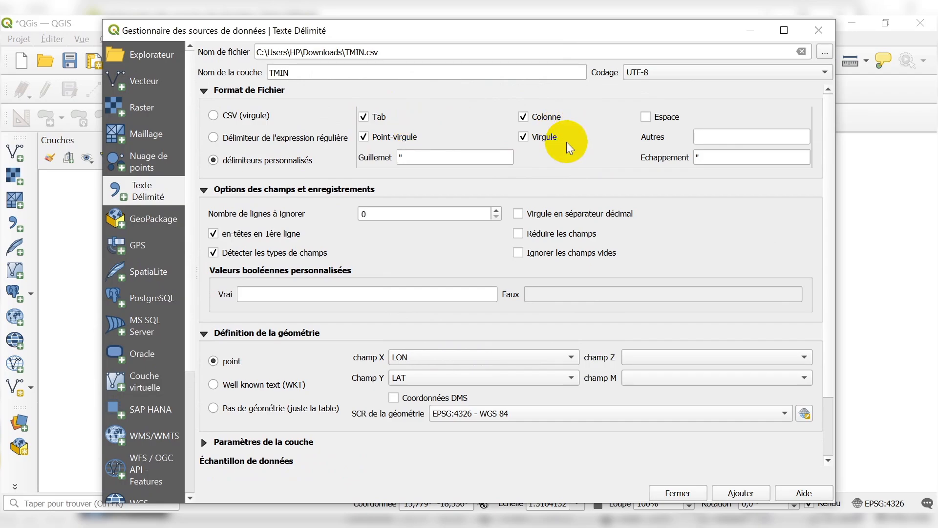
pyautogui.scroll(-3, 288, 176)
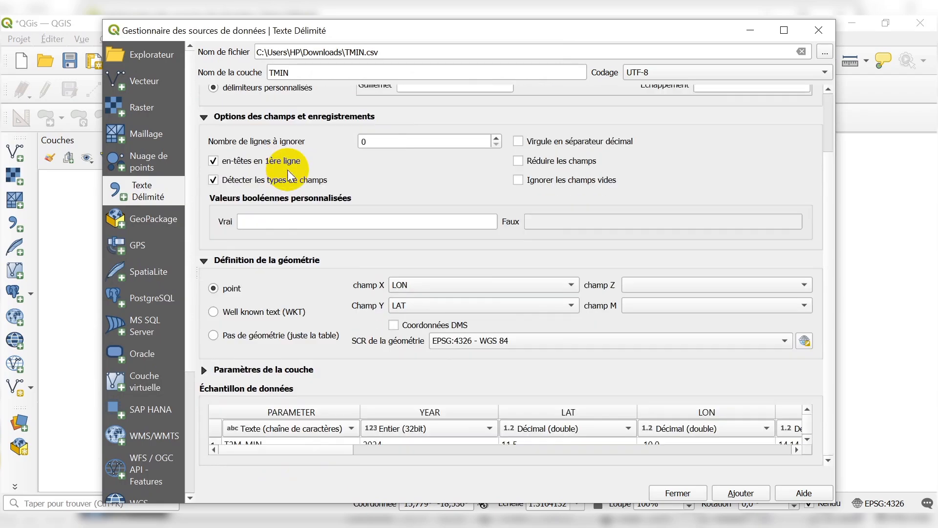
pyautogui.click(409, 285)
pyautogui.click(410, 285)
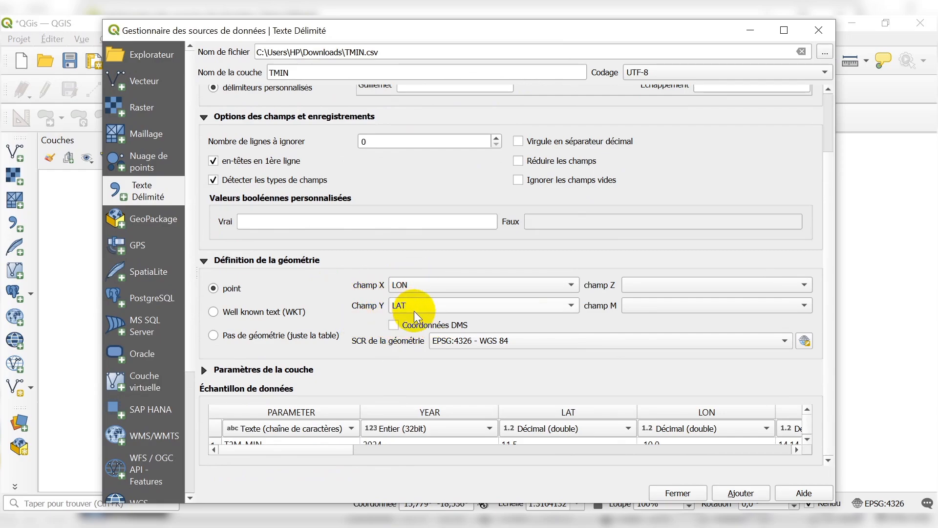
pyautogui.click(445, 341)
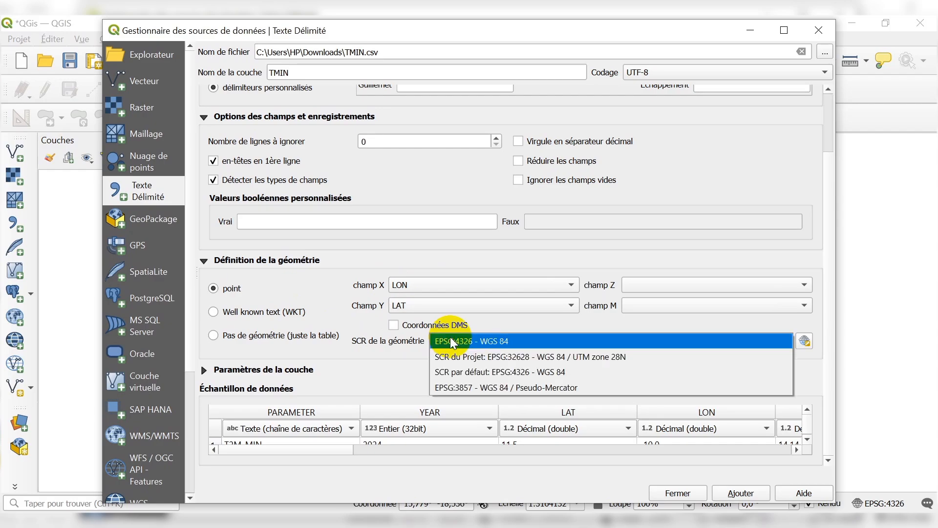
pyautogui.click(446, 341)
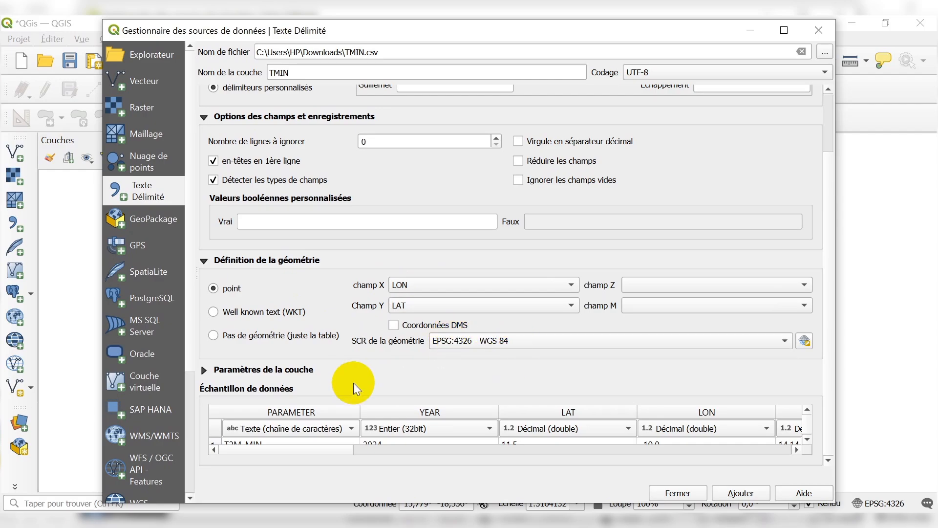
pyautogui.click(741, 492)
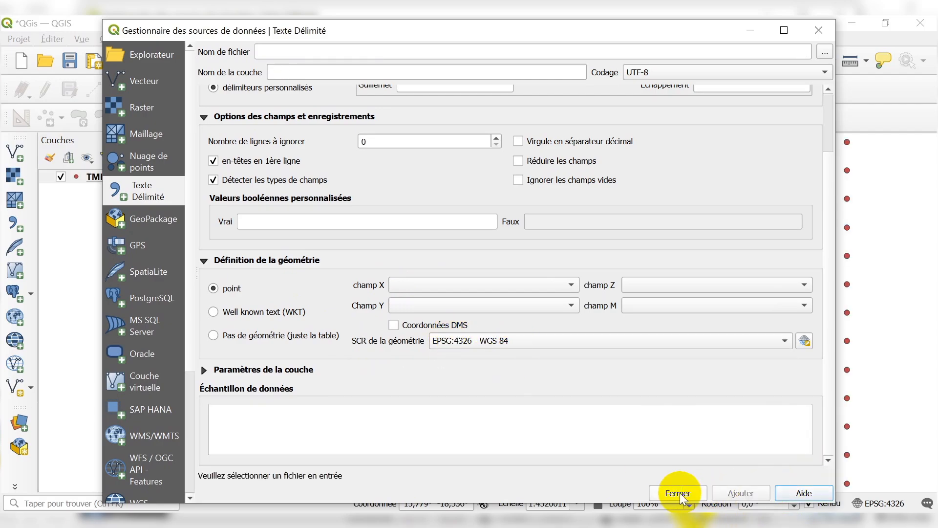
pyautogui.click(678, 492)
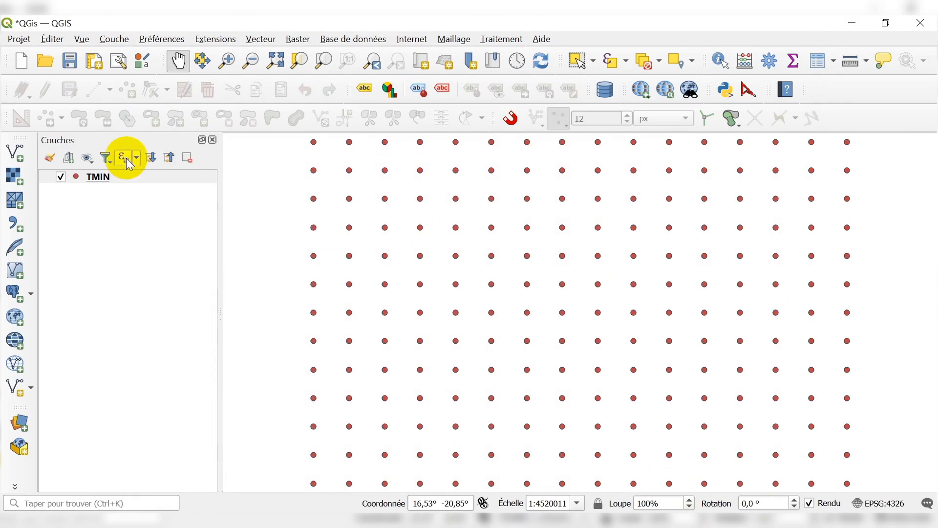
# Add the Sénégal.shp vector layer from the PMA folder under ESPACE DE TRAVAIL\OUPUT to the map.
pyautogui.click(15, 155)
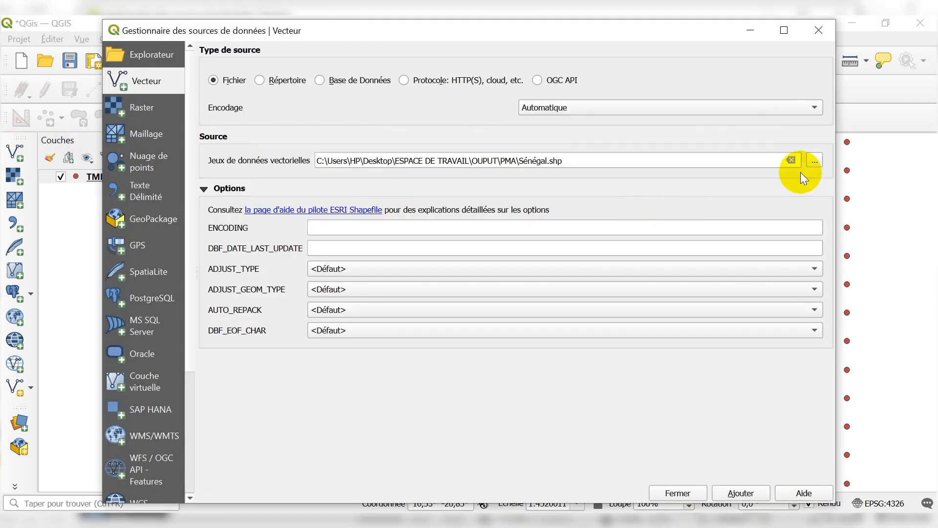
pyautogui.click(791, 160)
pyautogui.click(815, 161)
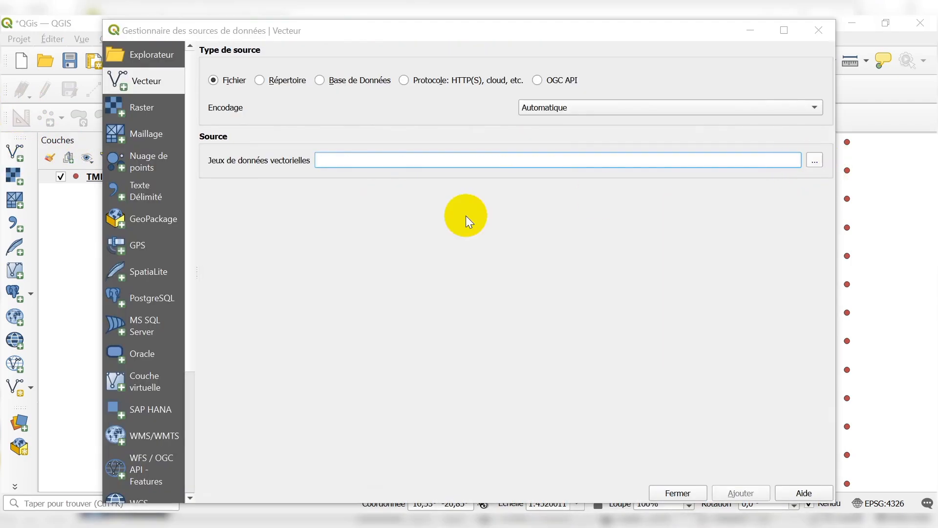
pyautogui.scroll(3, 202, 221)
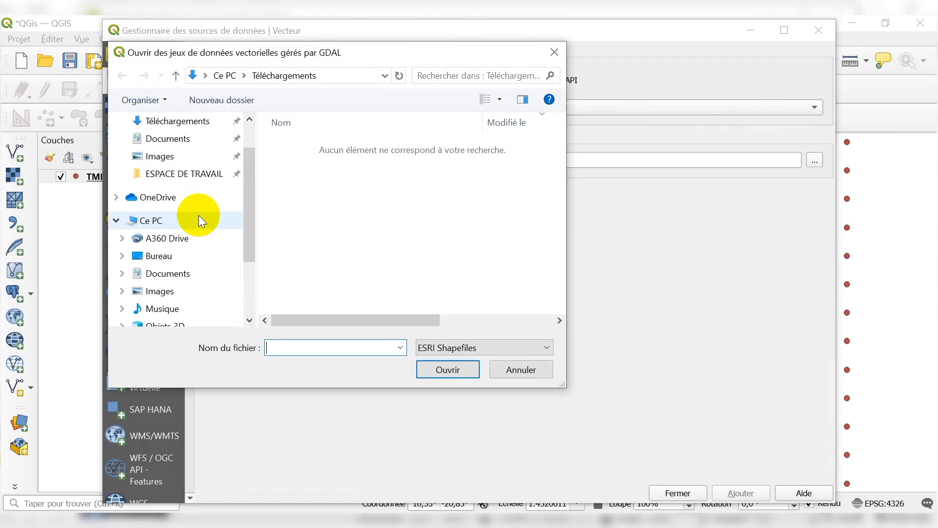
pyautogui.click(186, 174)
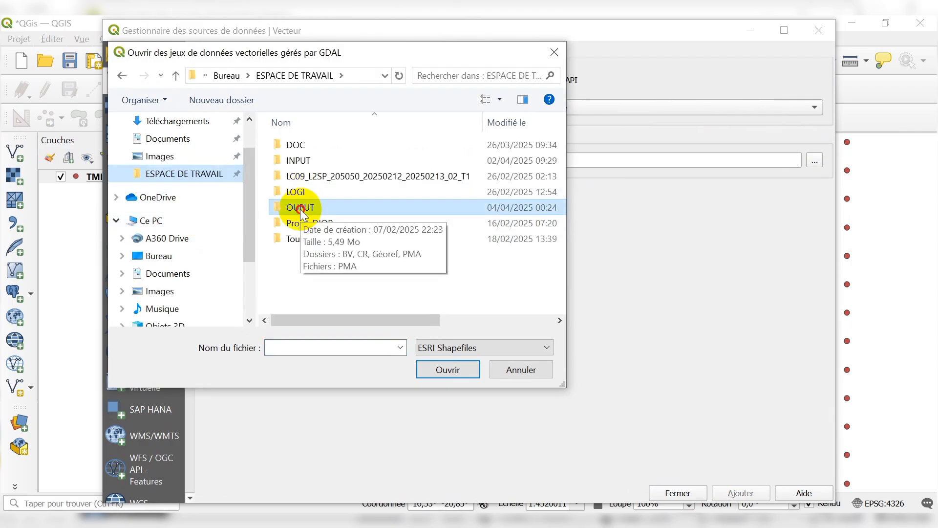
pyautogui.doubleClick(301, 211)
pyautogui.doubleClick(293, 195)
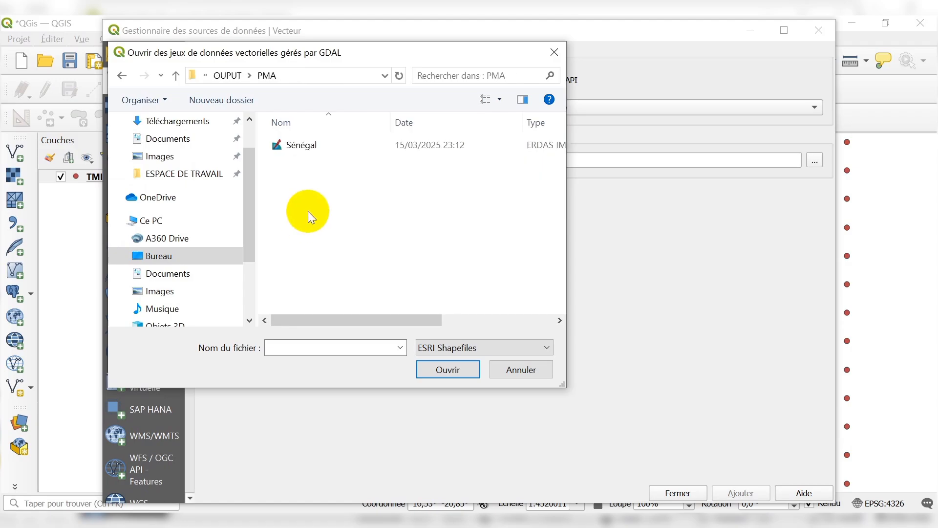
pyautogui.click(303, 146)
pyautogui.click(442, 369)
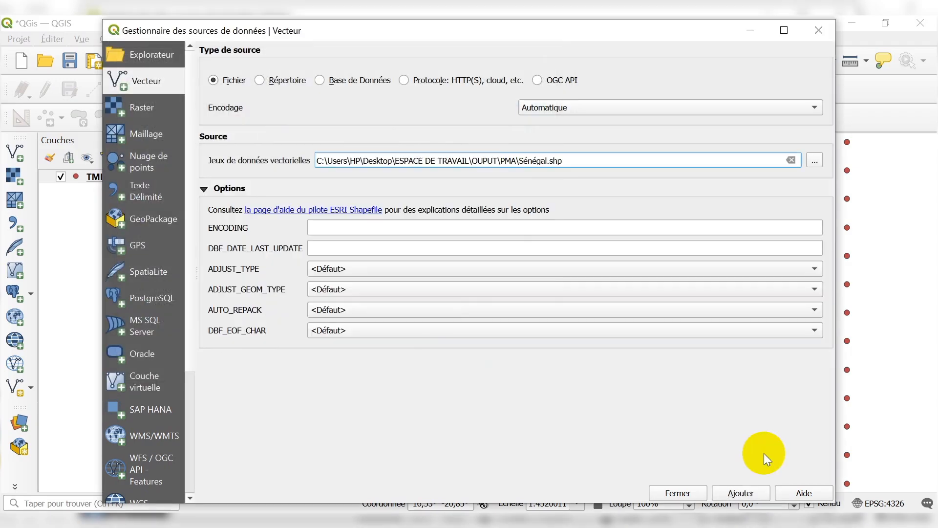
pyautogui.click(754, 491)
pyautogui.click(669, 494)
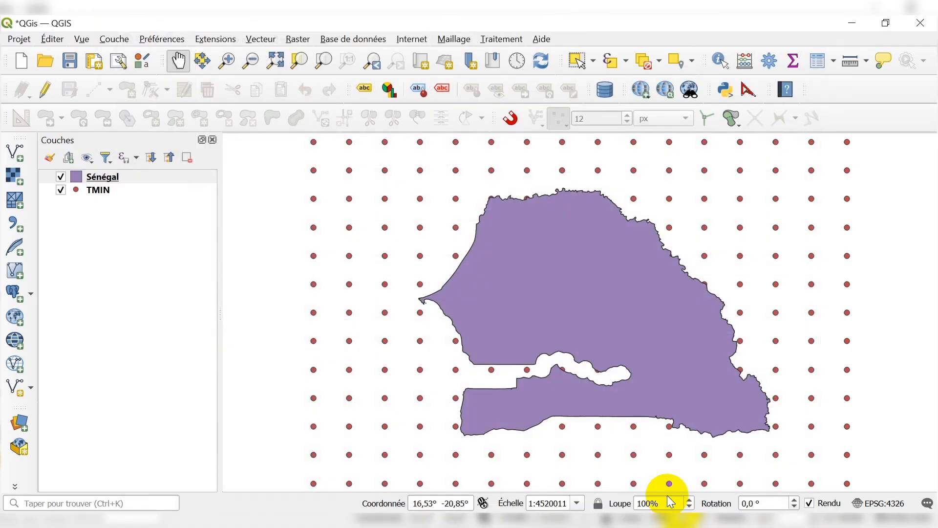
# Set the Sénégal layer's simple fill style to Pas de remplissage.
pyautogui.scroll(-1, 566, 315)
pyautogui.scroll(1, 584, 320)
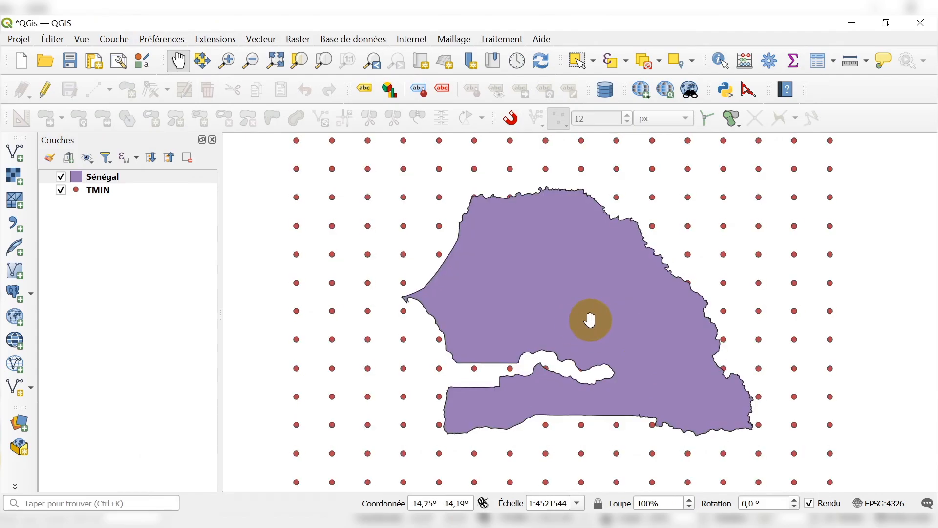
pyautogui.click(76, 176)
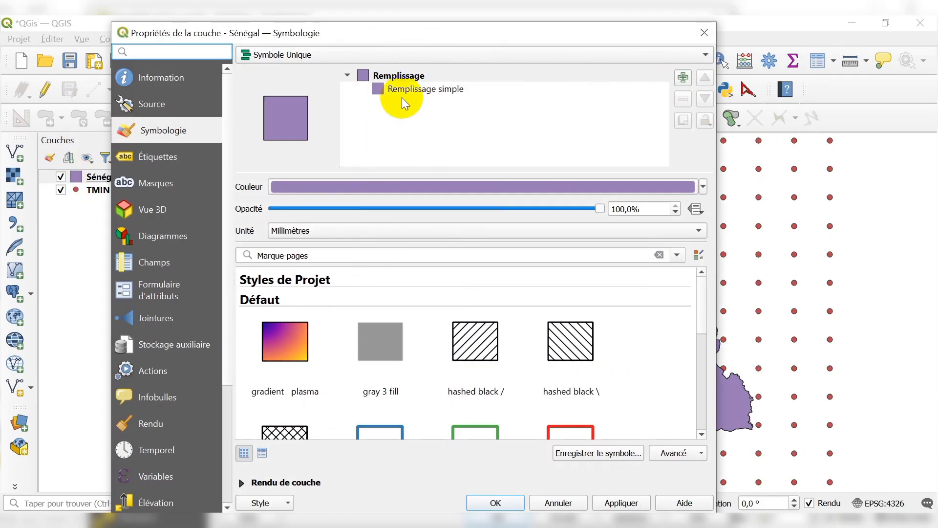
pyautogui.click(425, 89)
pyautogui.click(505, 237)
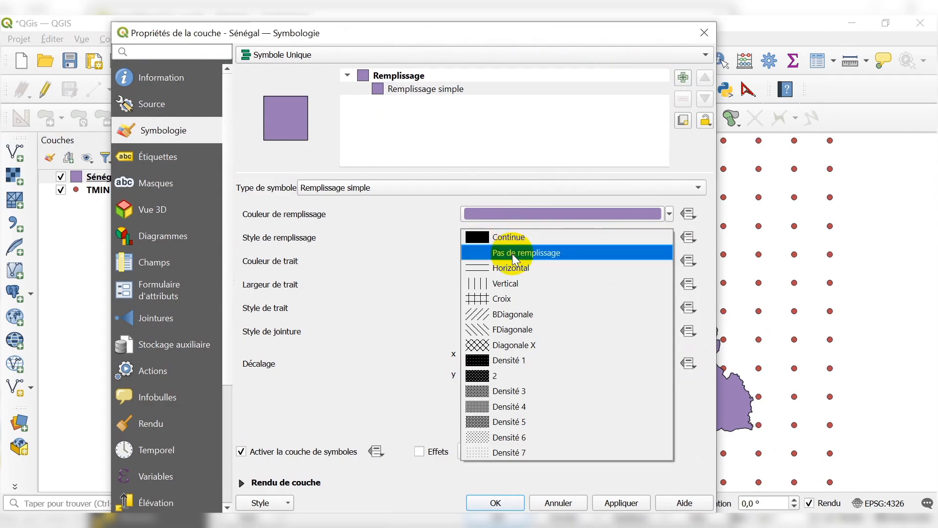
pyautogui.click(512, 252)
pyautogui.click(621, 503)
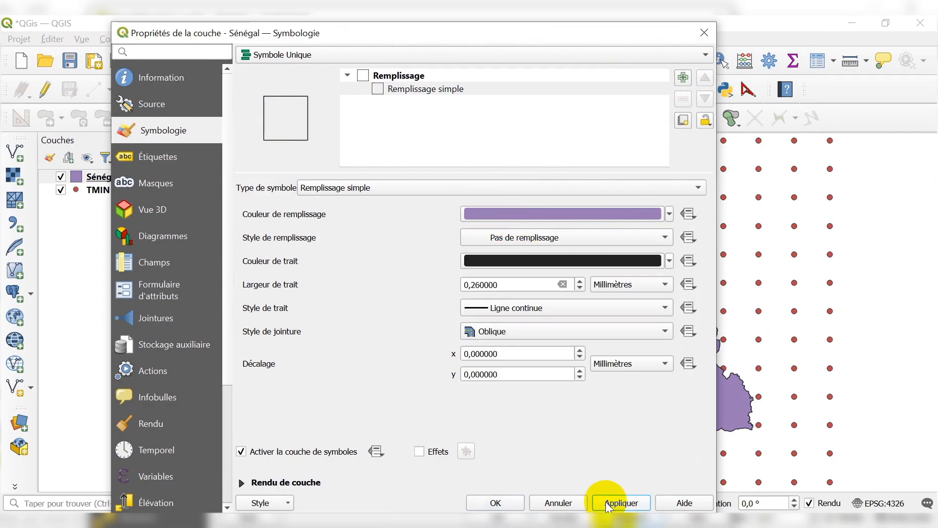
pyautogui.click(495, 502)
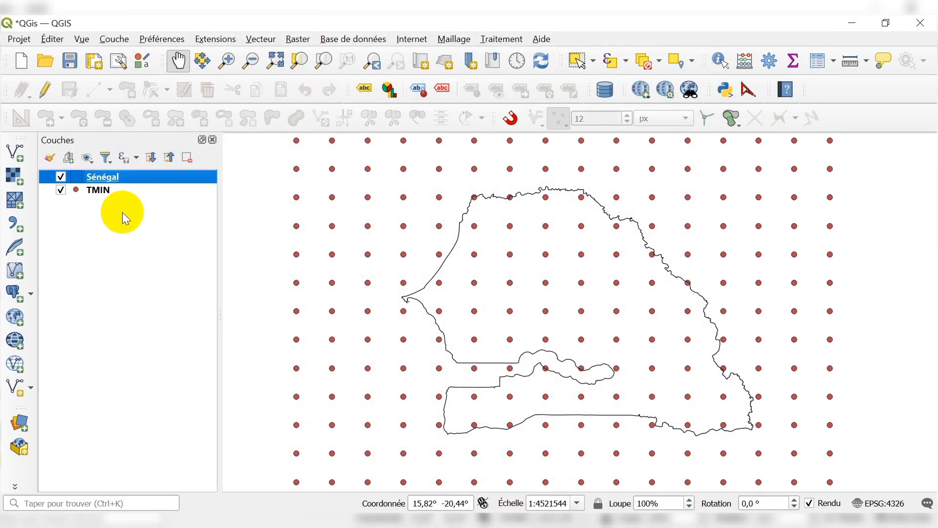
# Start exporting the TMIN layer's features as an ESRI Shapefile with the CRS EPSG:32628 - WGS 84 / UTM zone 28N.
pyautogui.rightClick(103, 194)
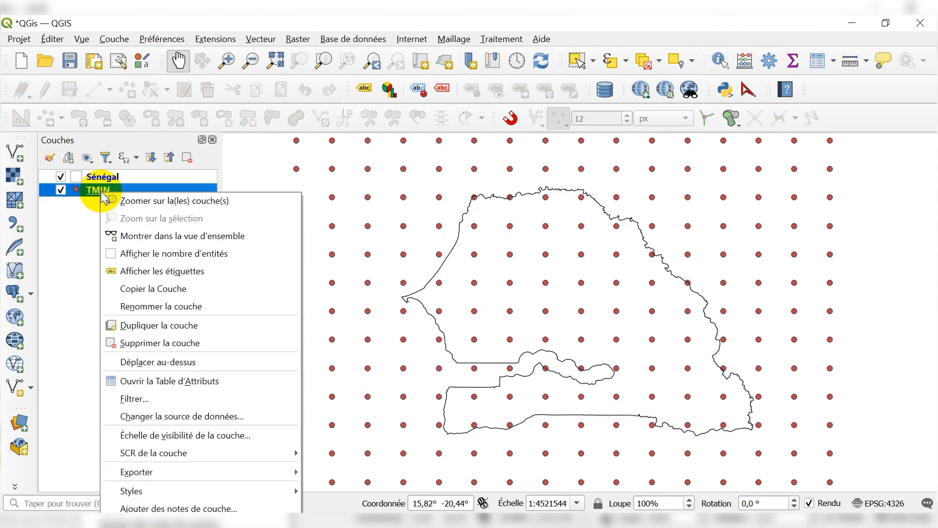
pyautogui.moveTo(188, 476)
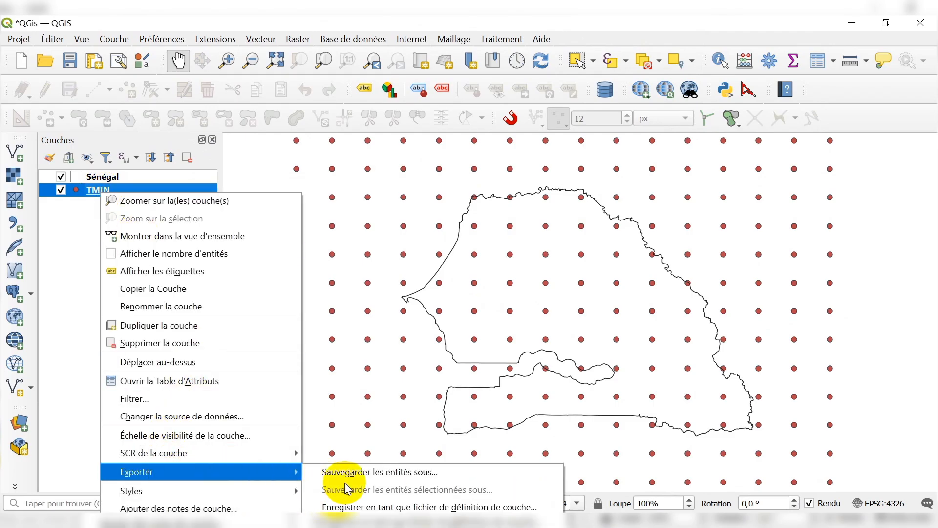
pyautogui.click(361, 476)
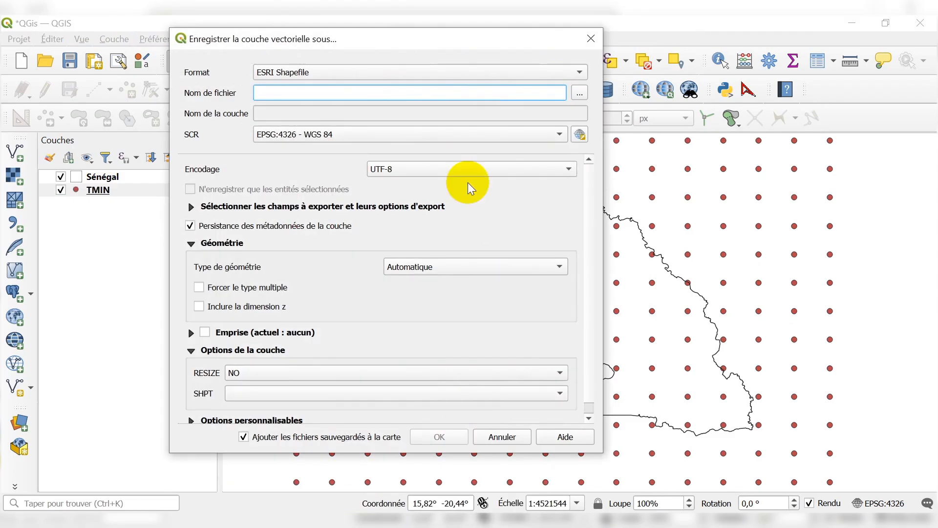
pyautogui.click(315, 136)
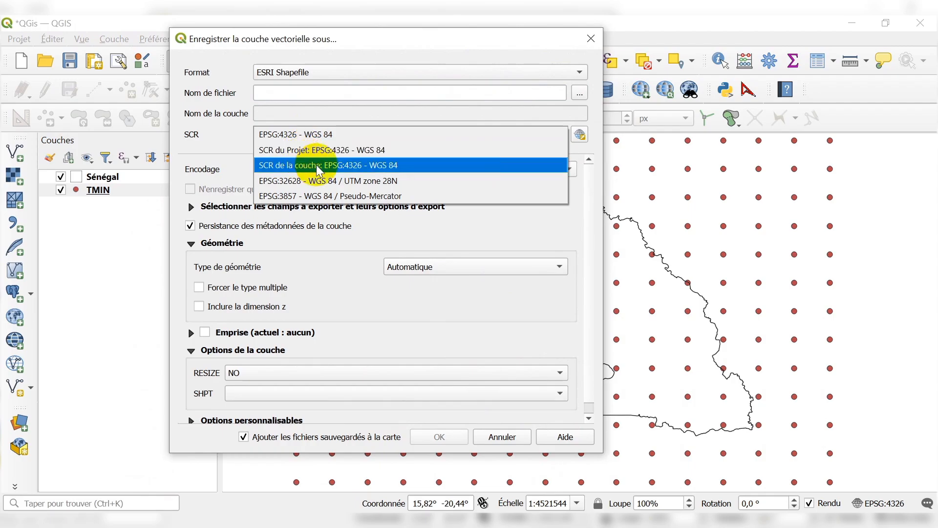
pyautogui.click(341, 187)
pyautogui.click(374, 133)
pyautogui.click(384, 140)
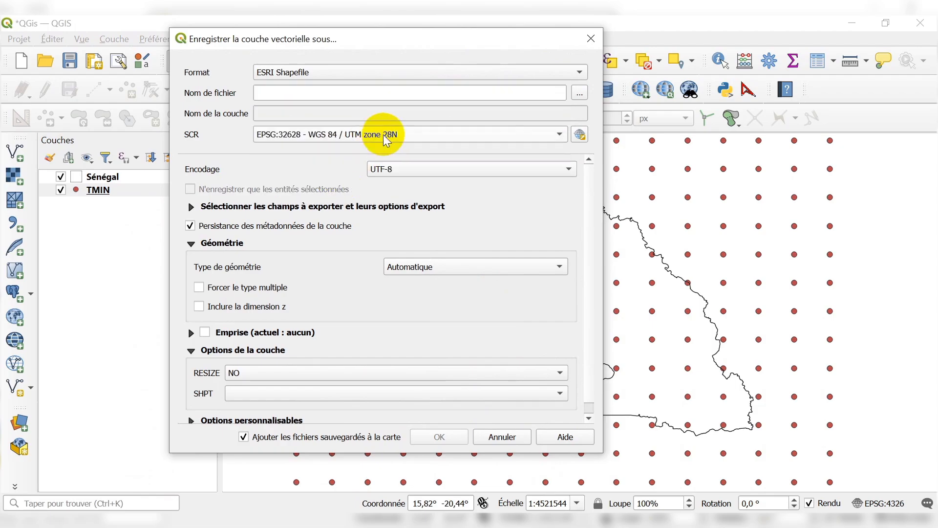
pyautogui.click(579, 136)
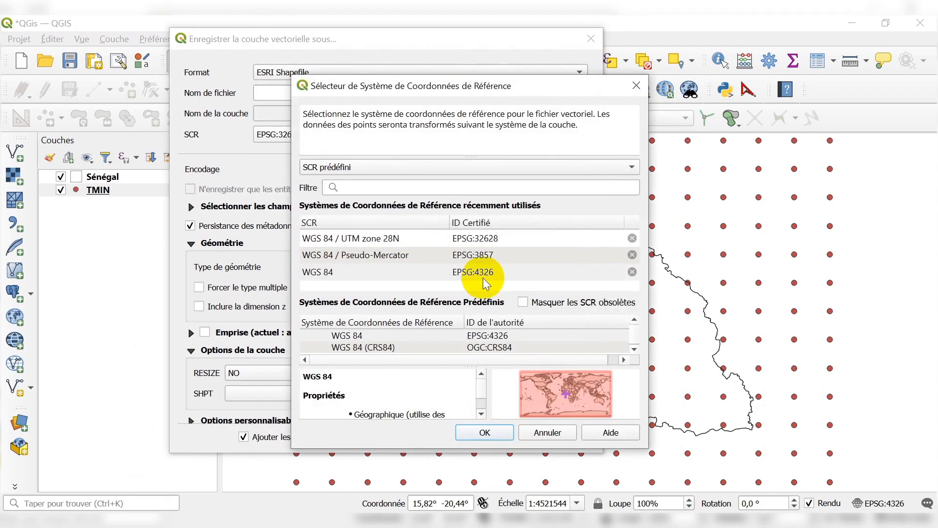
pyautogui.scroll(-2, 502, 346)
pyautogui.scroll(2, 502, 346)
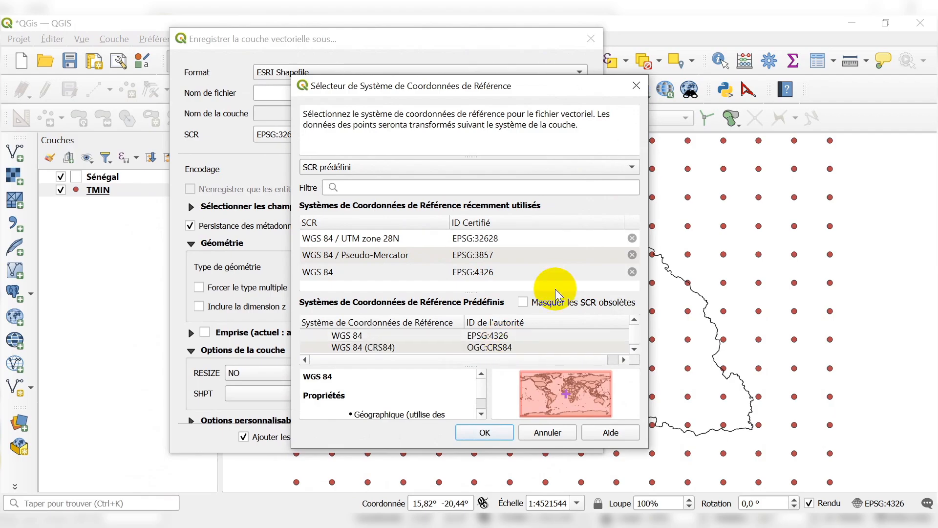
pyautogui.click(636, 86)
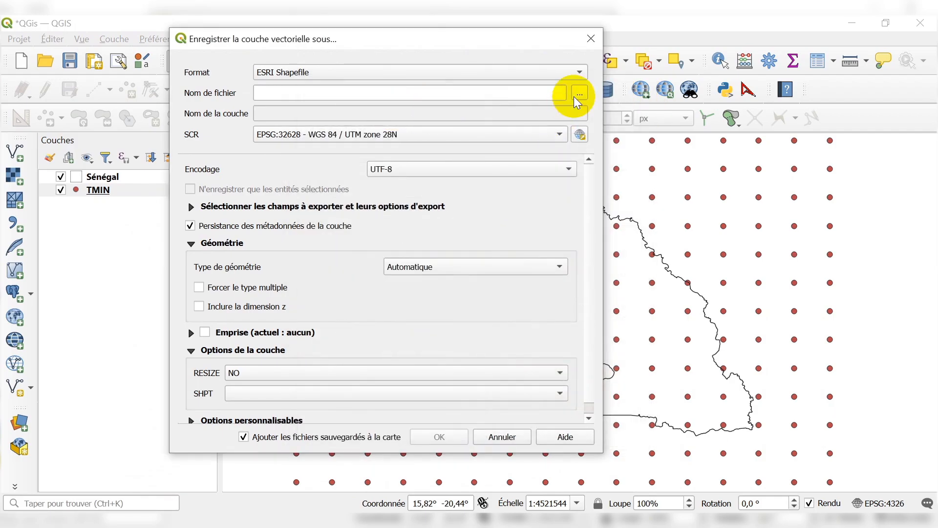
# Save the exported shapefile as TMIN in the PMA folder and add it to the map.
pyautogui.click(579, 94)
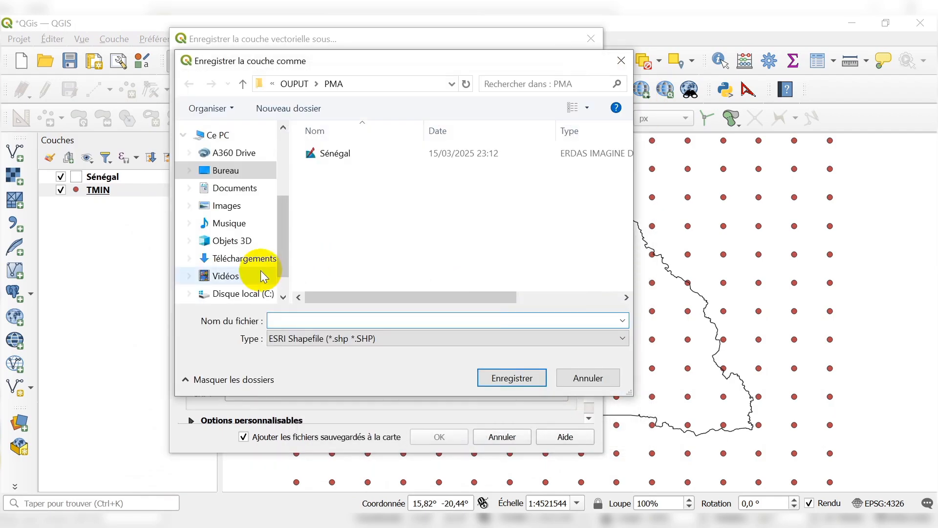
pyautogui.scroll(3, 251, 241)
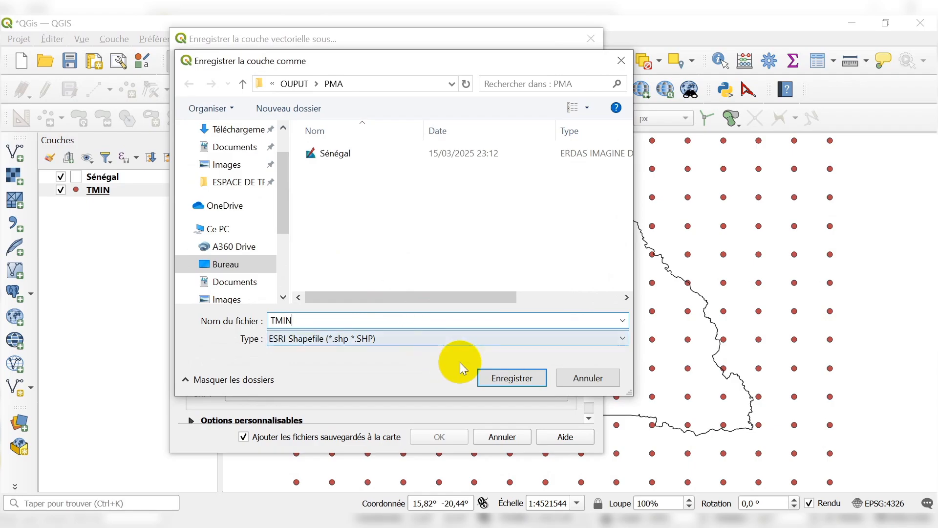
pyautogui.click(488, 378)
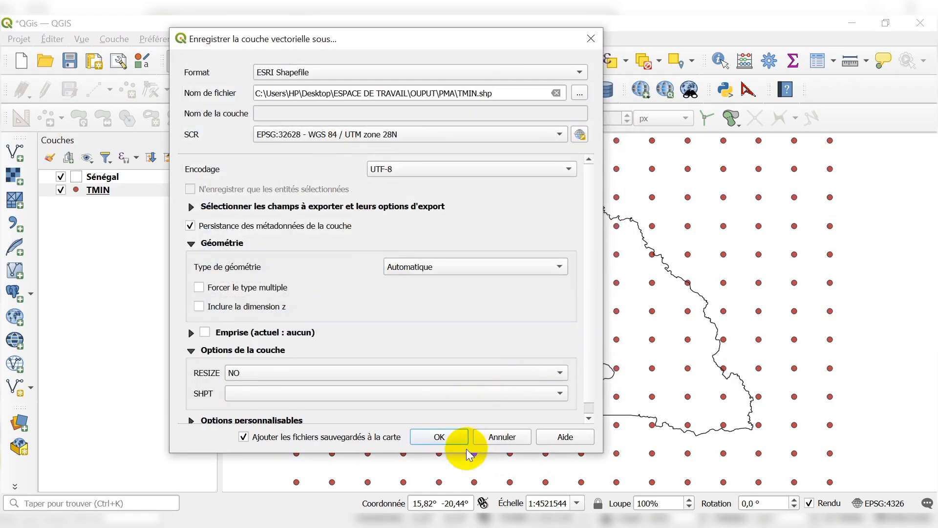
pyautogui.click(439, 436)
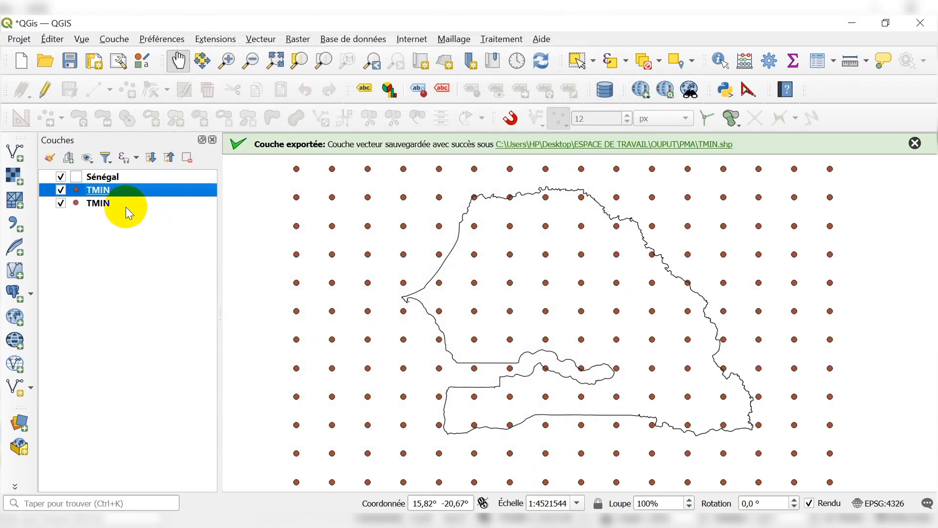
# Remove the original delimited text TMIN layer, the lower of the two, from the project.
pyautogui.click(101, 204)
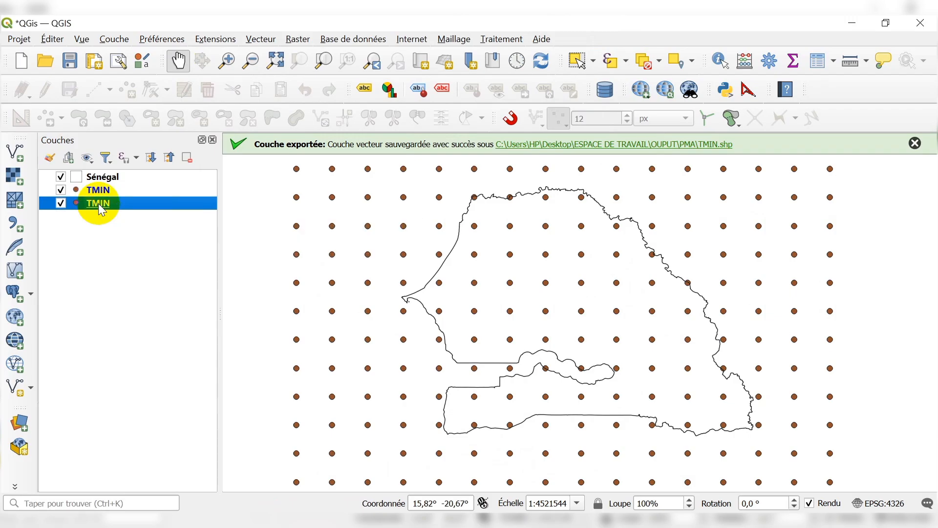
pyautogui.rightClick(101, 210)
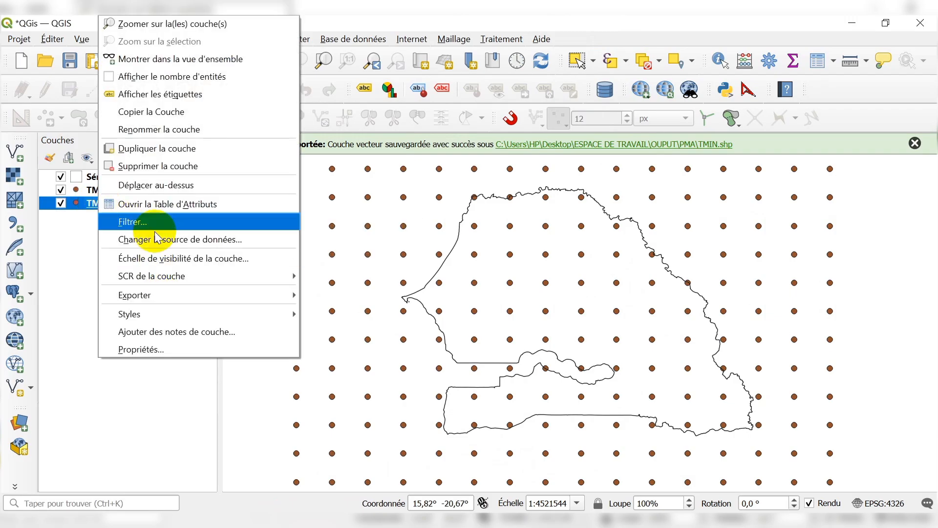
pyautogui.click(156, 164)
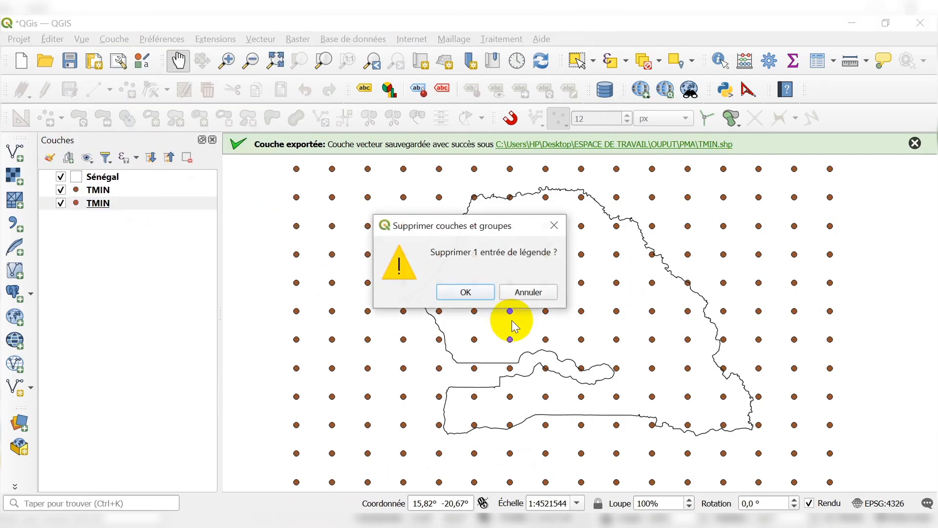
pyautogui.click(466, 292)
# Inspect the TMIN layer's information, checking its coordinate reference system and field list, and close the properties.
pyautogui.rightClick(109, 189)
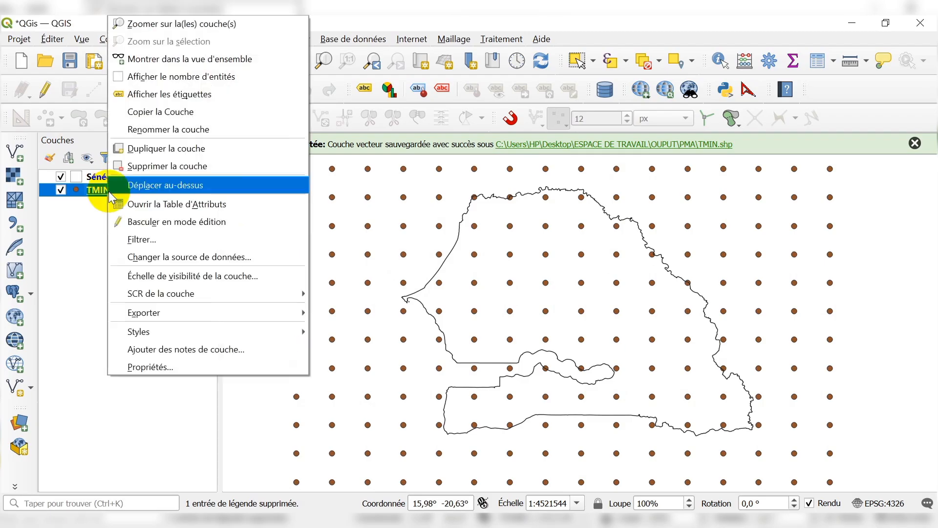
pyautogui.click(168, 366)
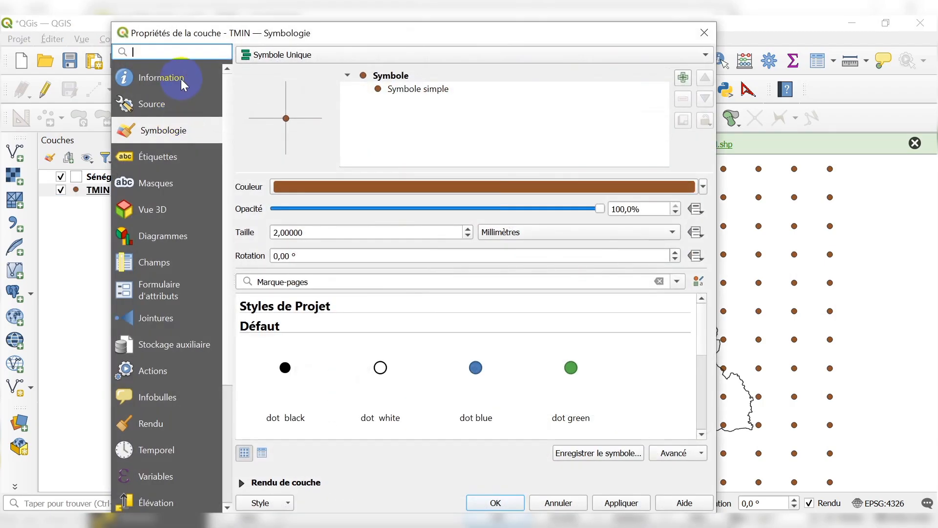
pyautogui.click(180, 78)
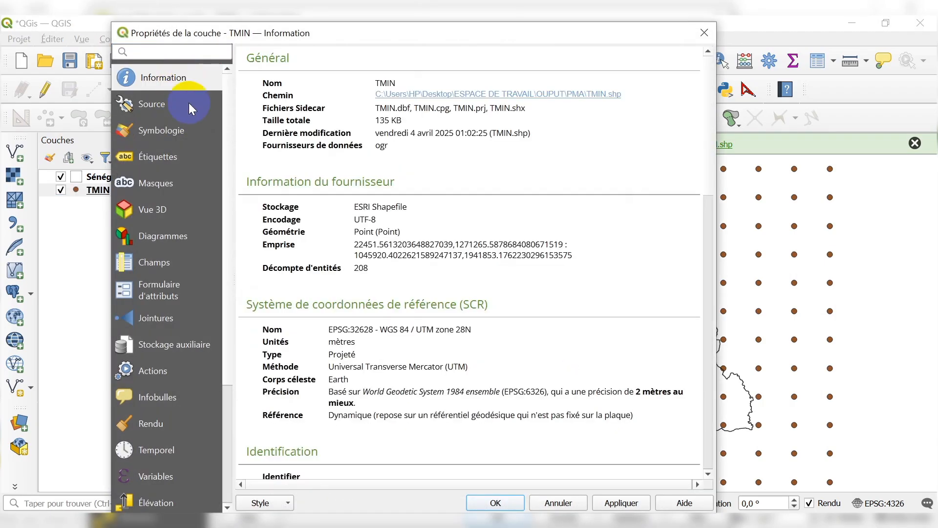
pyautogui.scroll(-15, 452, 230)
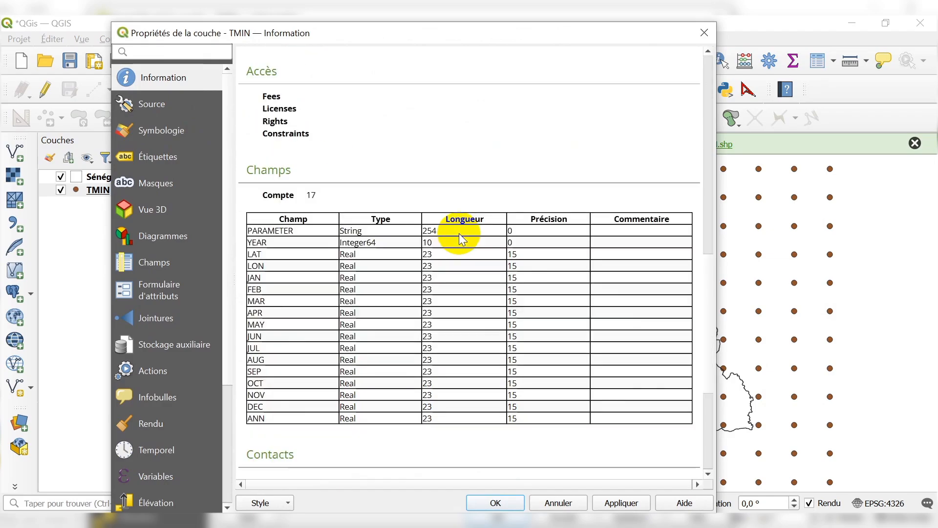
pyautogui.scroll(12, 459, 231)
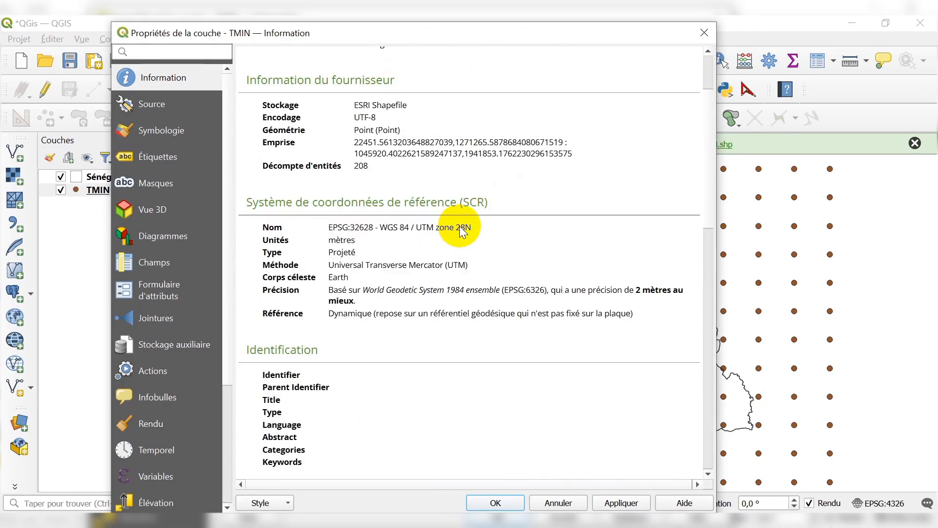
pyautogui.moveTo(326, 227); pyautogui.dragTo(473, 227)
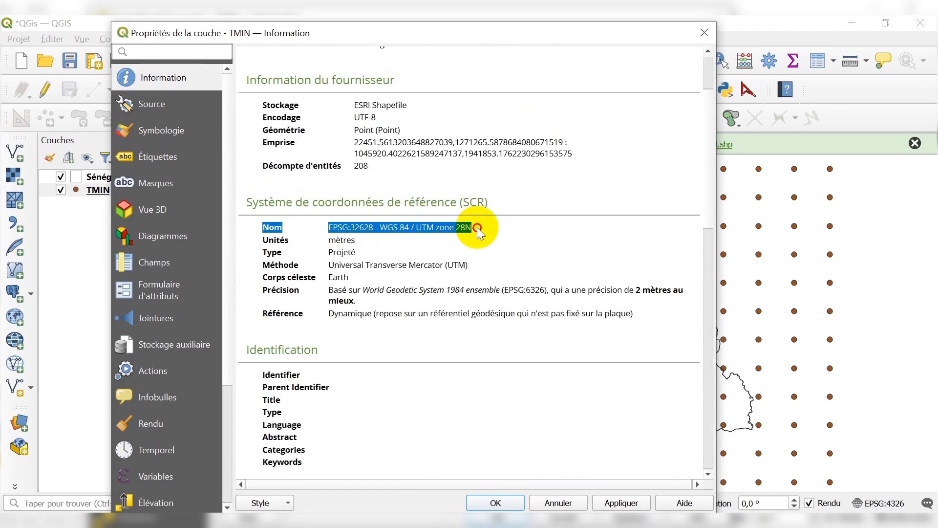
pyautogui.click(704, 33)
# Move the TMIN layer above the Sénégal layer and dismiss the export notification.
pyautogui.moveTo(98, 190); pyautogui.dragTo(172, 174)
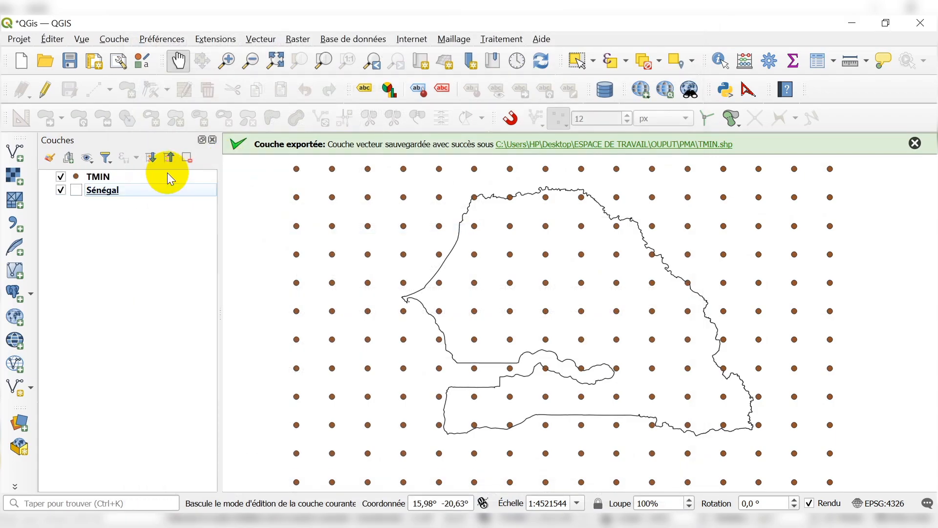
pyautogui.click(915, 143)
pyautogui.scroll(-1, 534, 268)
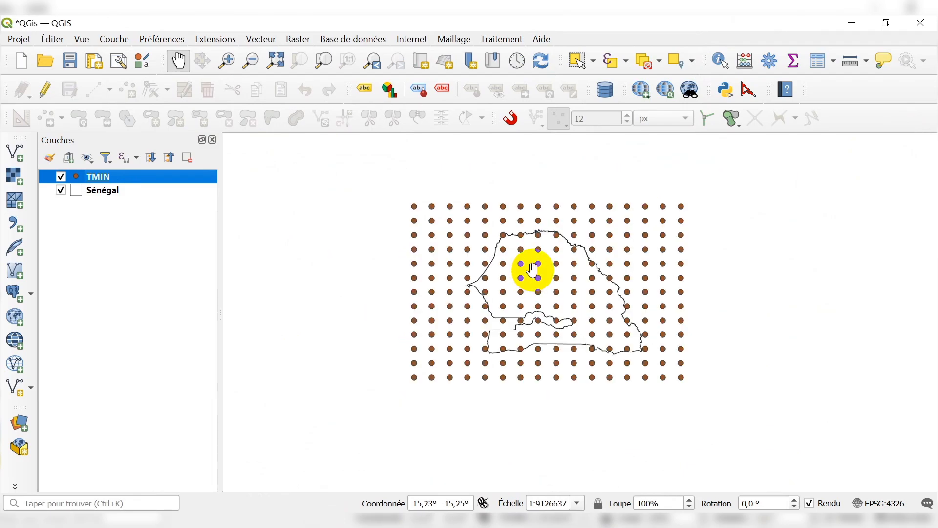
pyautogui.scroll(1, 557, 255)
# Open the Interpolation IDW processing tool and choose TMIN as the input vector layer.
pyautogui.click(774, 62)
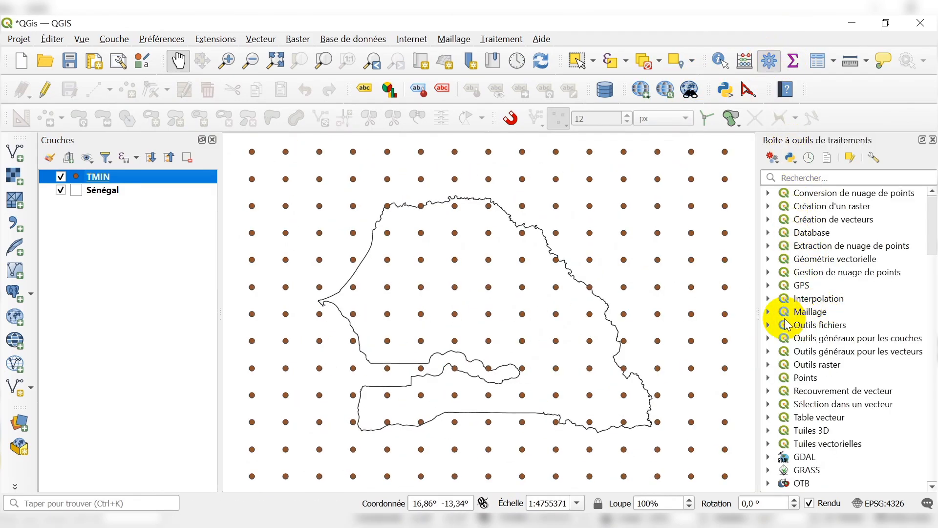
pyautogui.click(774, 305)
pyautogui.scroll(-1, 806, 322)
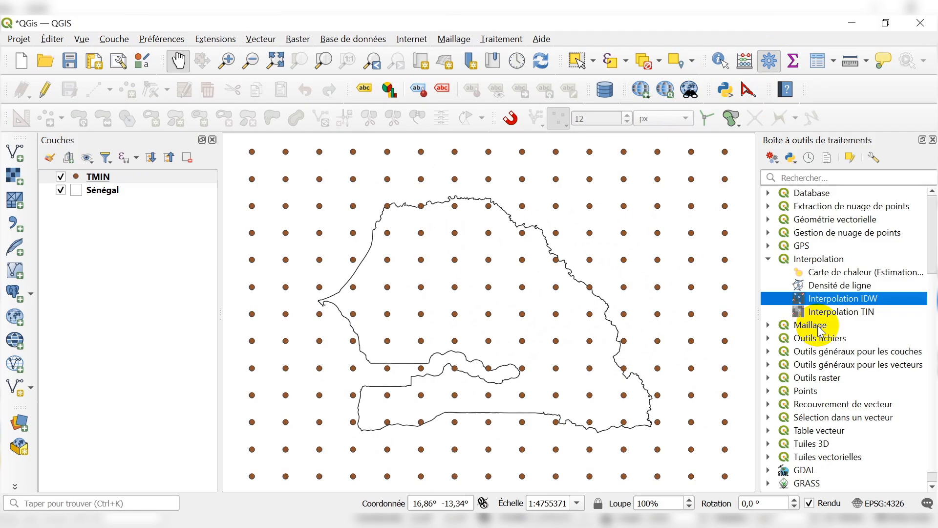
pyautogui.doubleClick(837, 299)
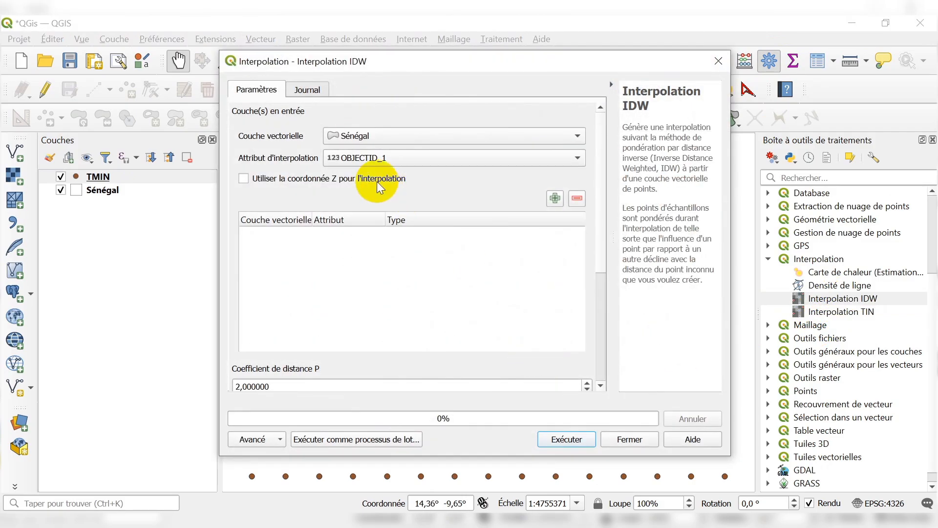
pyautogui.click(383, 136)
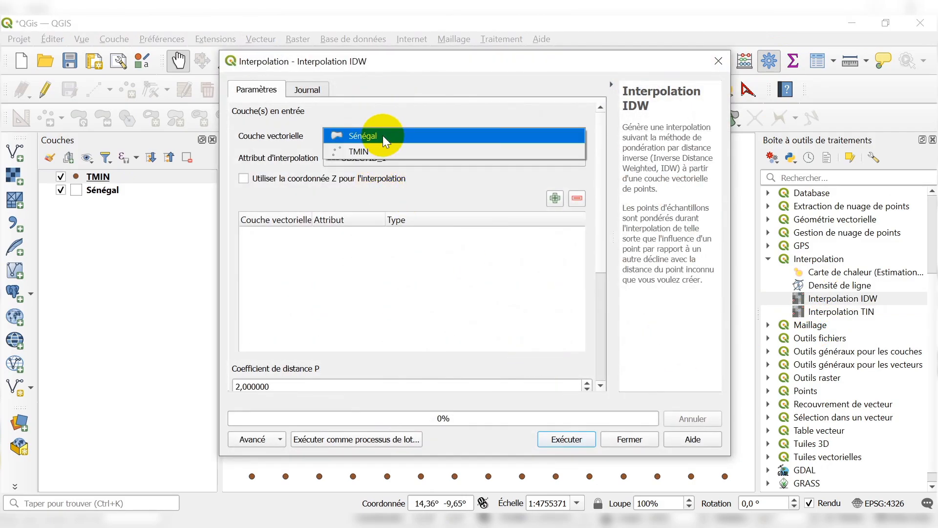
pyautogui.click(359, 152)
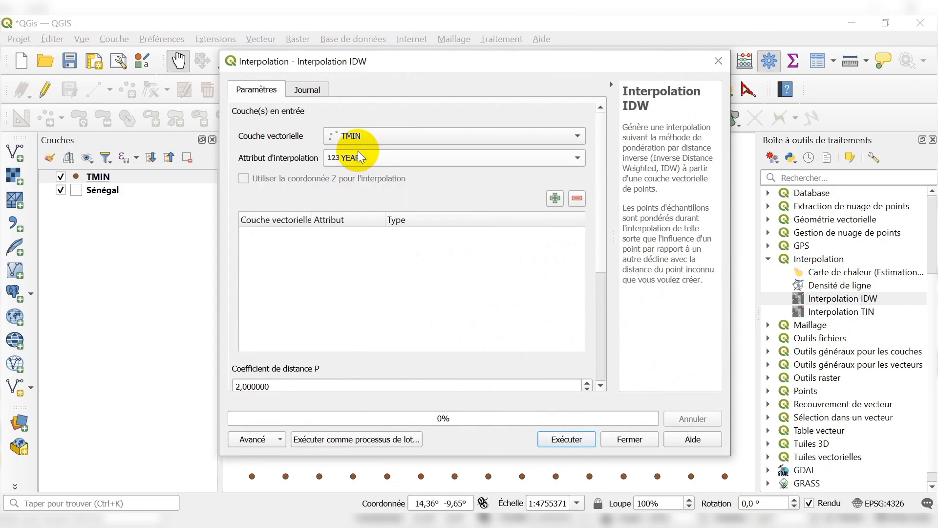
# Try the JAN and FEB fields as the interpolation attribute.
pyautogui.click(98, 182)
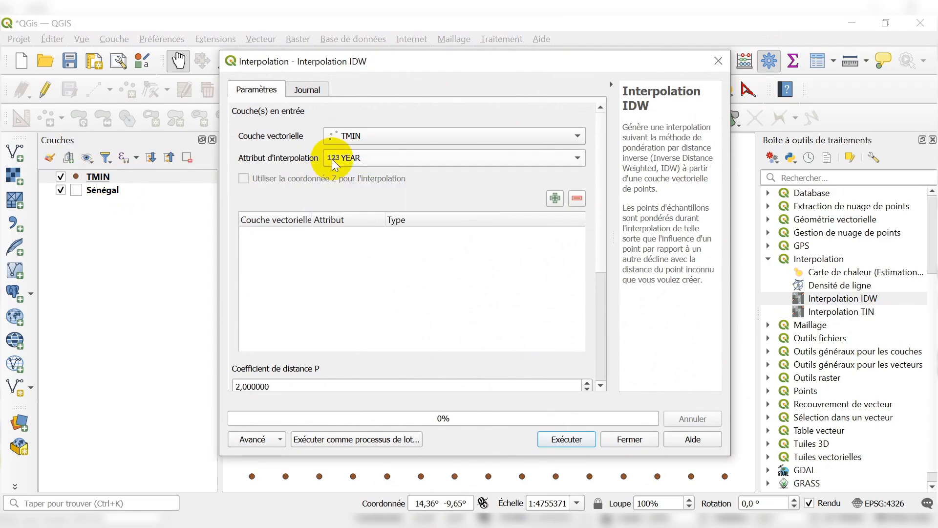
pyautogui.click(374, 157)
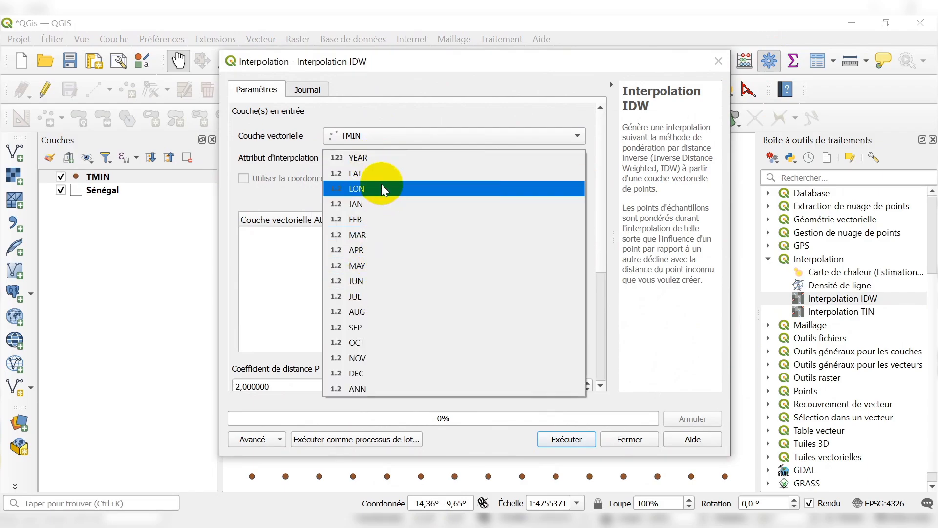
pyautogui.click(362, 204)
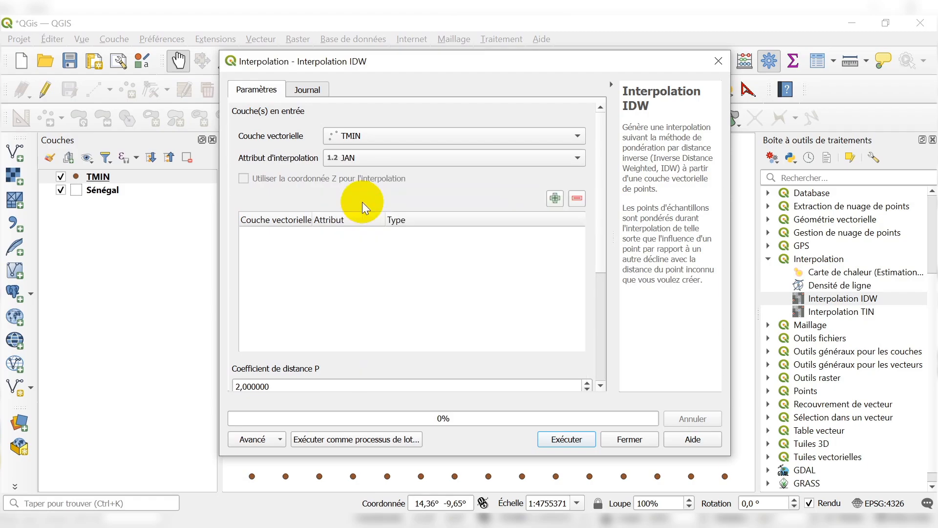
pyautogui.click(386, 159)
pyautogui.click(366, 173)
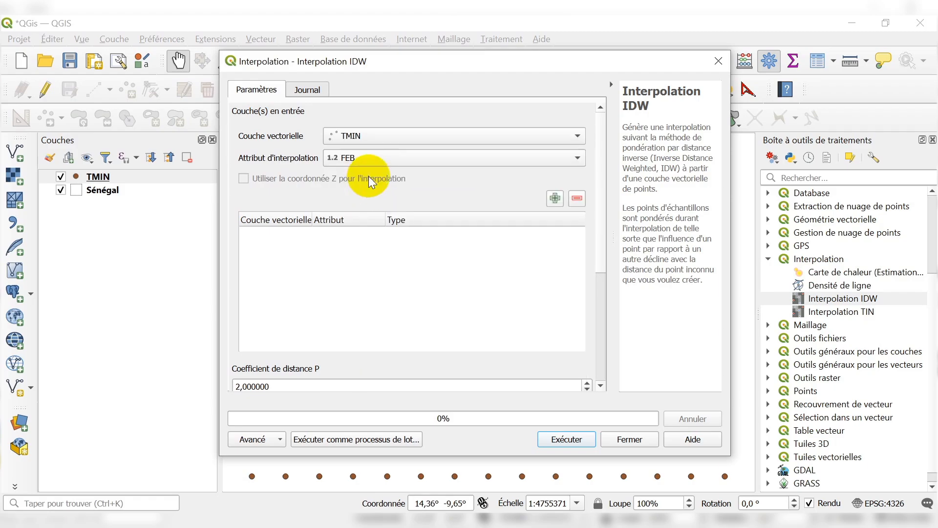
# Choose ANN as the interpolation attribute and add the TMIN layer with it to the input list.
pyautogui.click(386, 159)
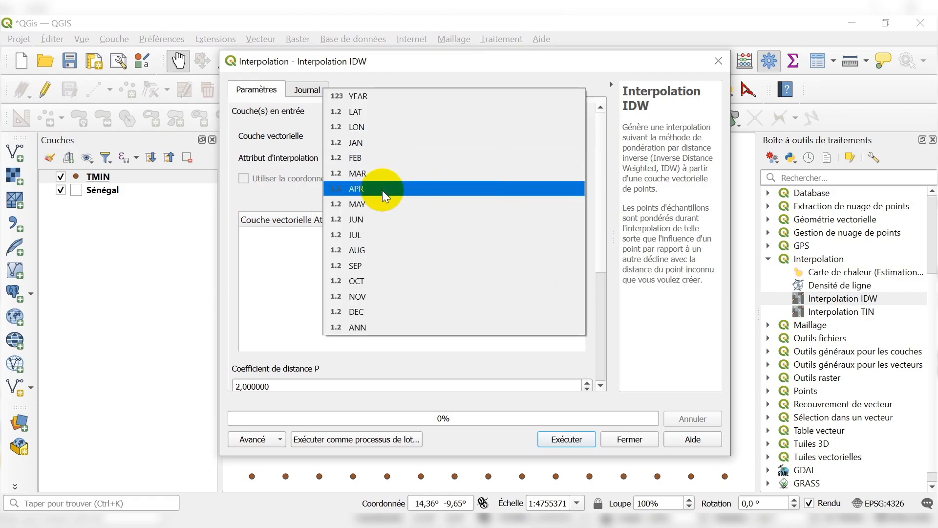
pyautogui.click(374, 327)
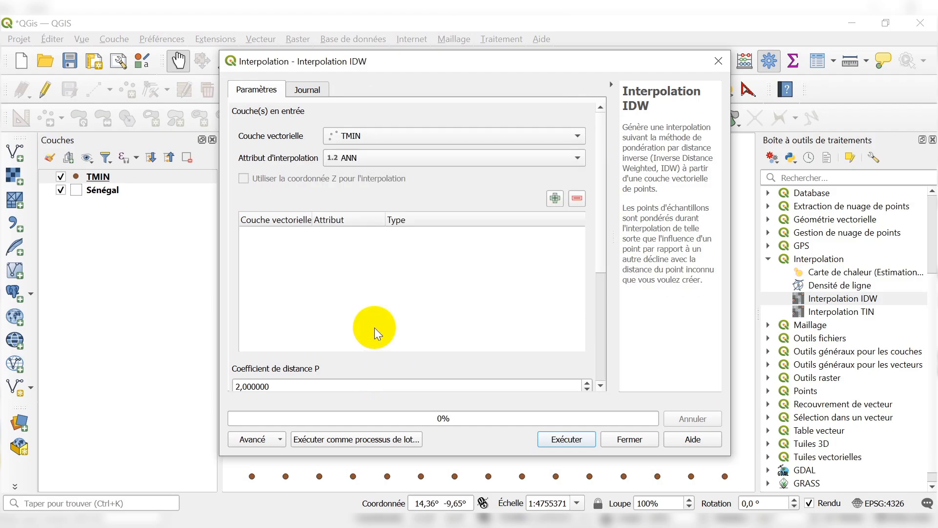
pyautogui.click(555, 198)
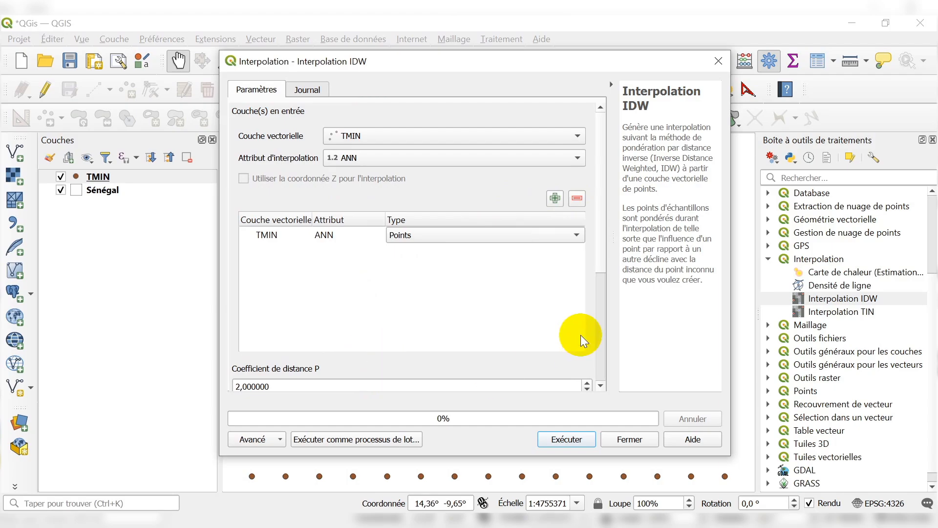
# Draw the interpolation extent on the map canvas as a rectangle around the TMIN point grid.
pyautogui.scroll(-3, 581, 335)
pyautogui.click(427, 247)
pyautogui.scroll(-1, 325, 293)
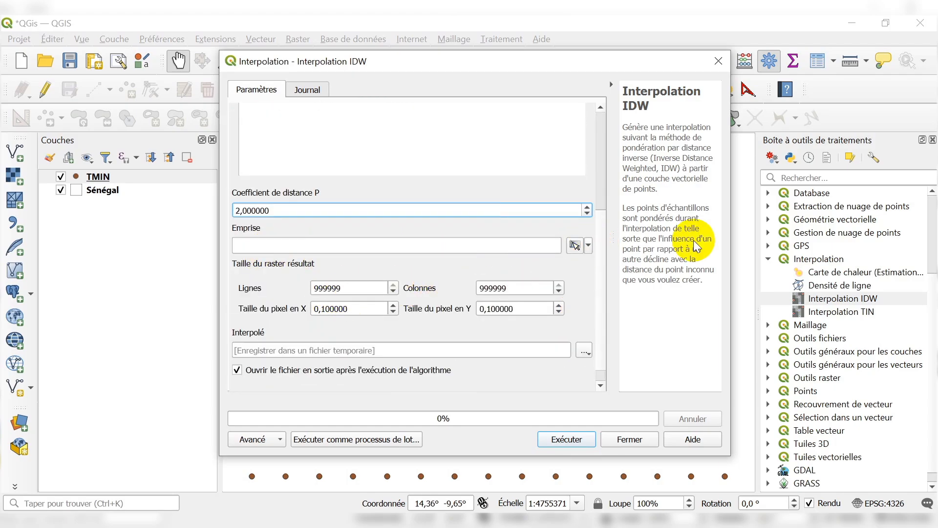
pyautogui.moveTo(561, 70); pyautogui.dragTo(575, 371)
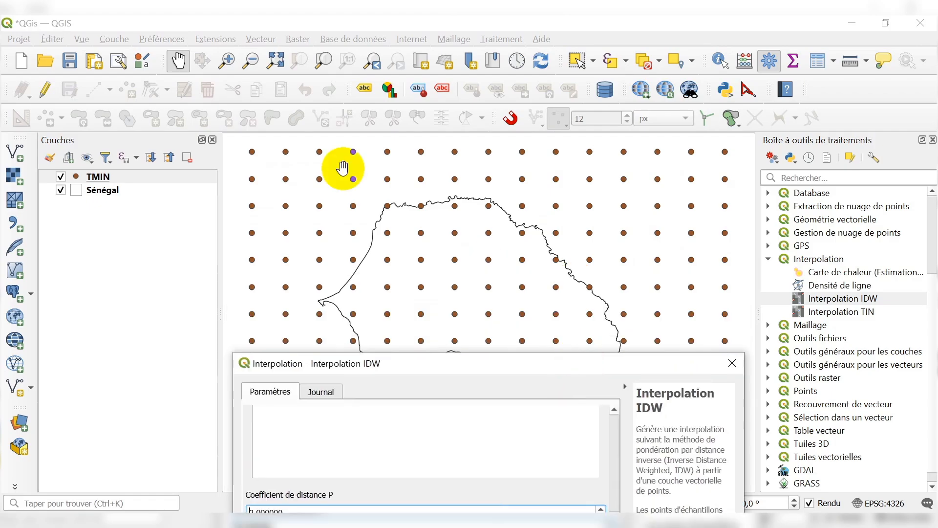
pyautogui.scroll(-1, 386, 215)
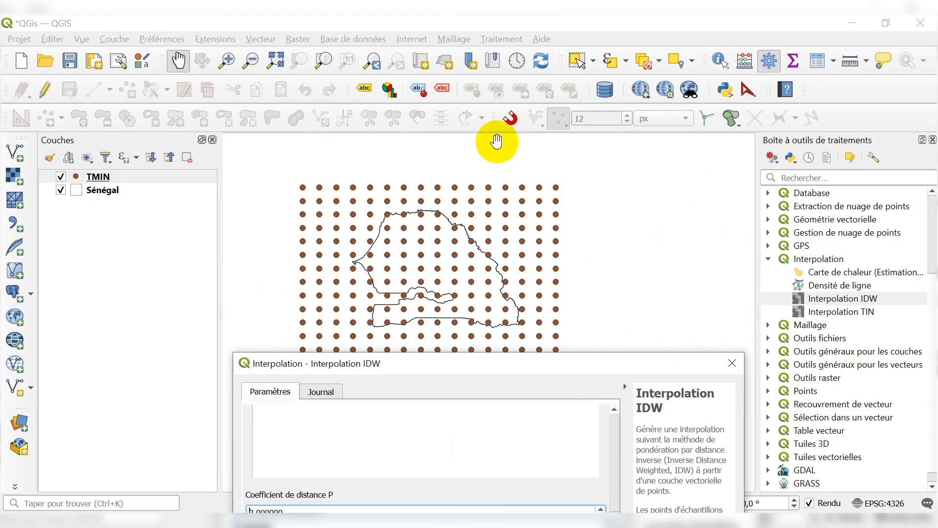
pyautogui.moveTo(511, 360); pyautogui.dragTo(487, 45)
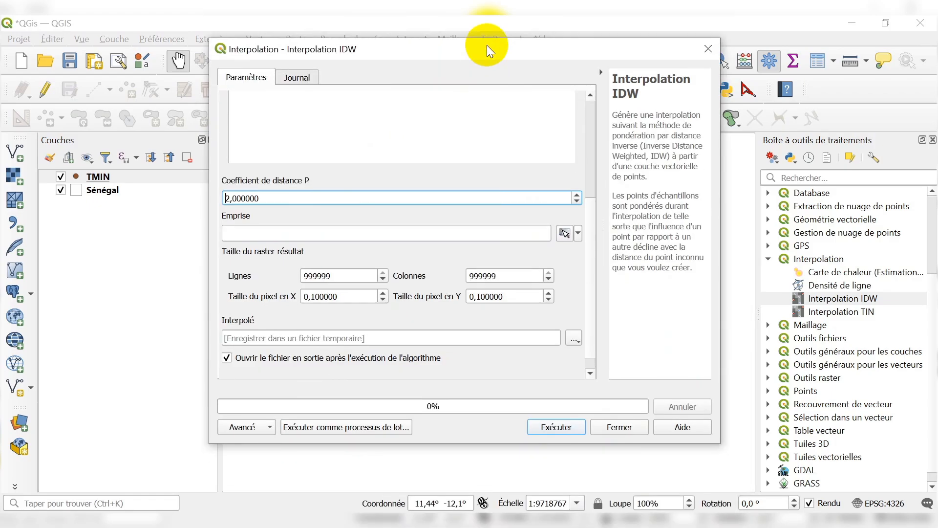
pyautogui.click(578, 233)
pyautogui.moveTo(635, 250)
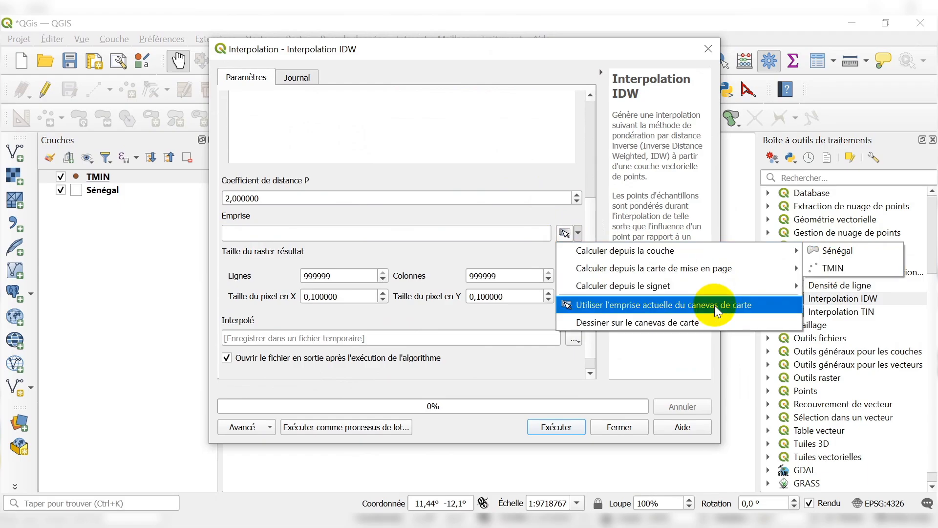
pyautogui.click(611, 323)
pyautogui.moveTo(269, 159); pyautogui.dragTo(626, 398)
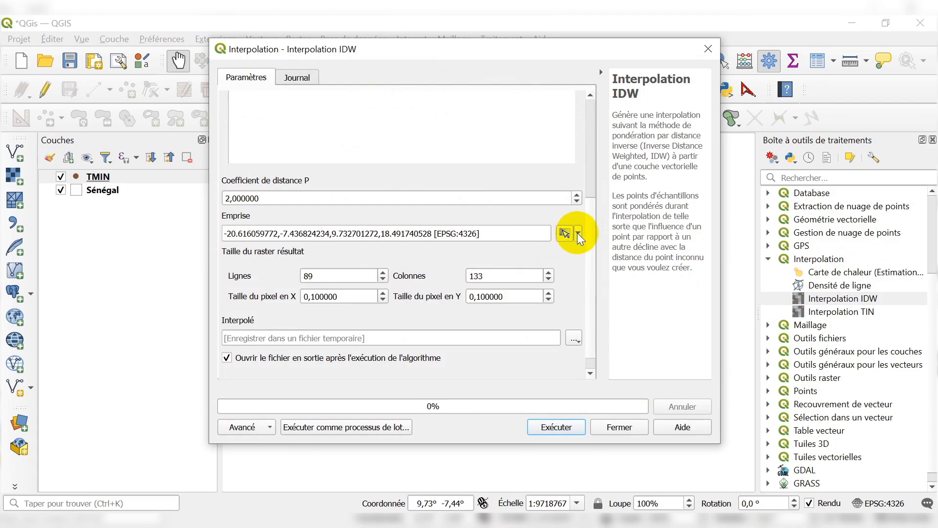
# Calculate the interpolation extent from the TMIN layer and set the output raster's pixel size to 100 in X and Y.
pyautogui.click(580, 233)
pyautogui.moveTo(688, 251)
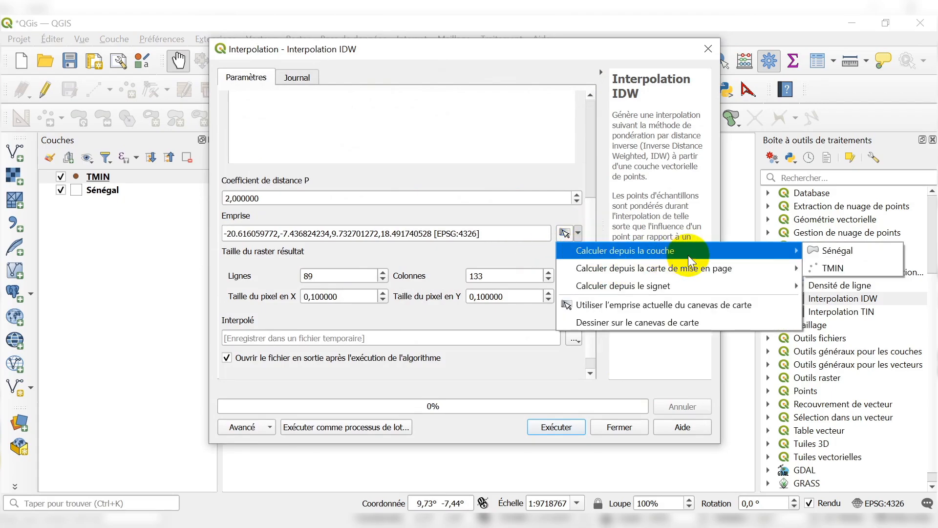
pyautogui.click(834, 270)
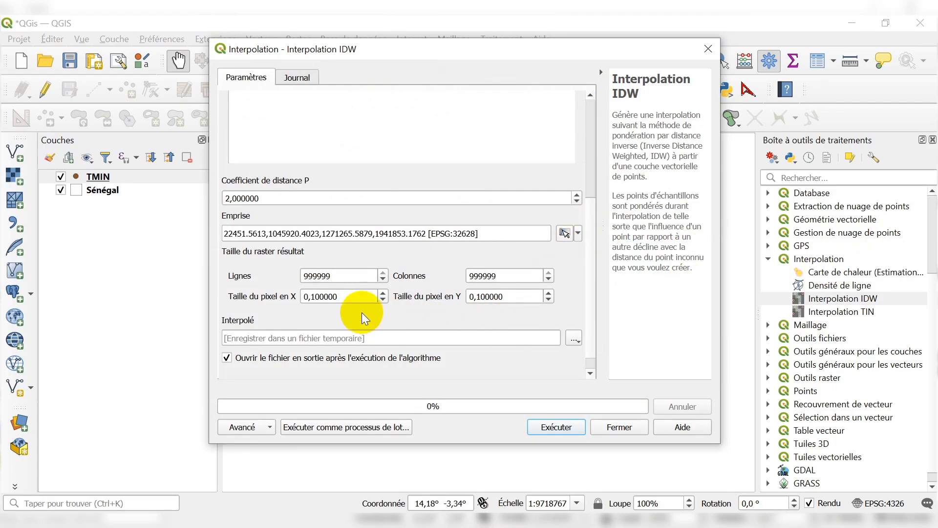
pyautogui.moveTo(353, 297); pyautogui.dragTo(298, 301)
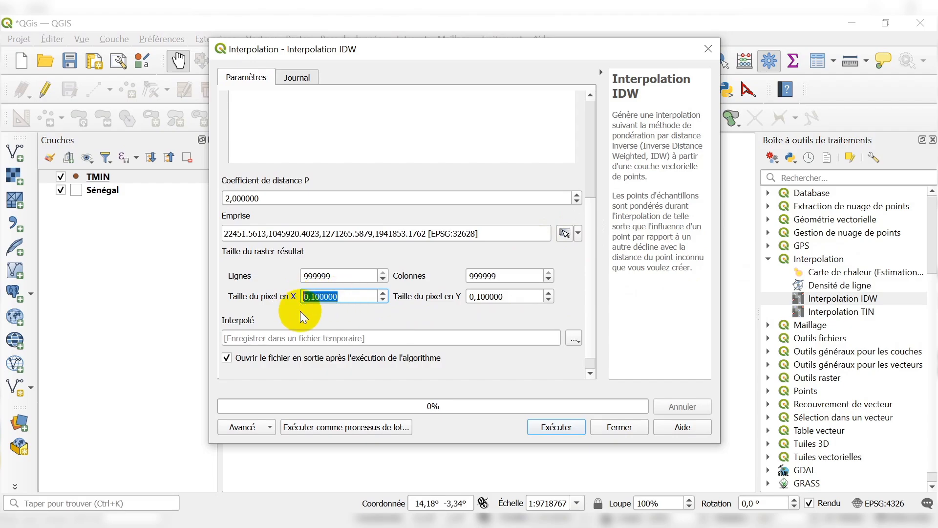
pyautogui.write('100')
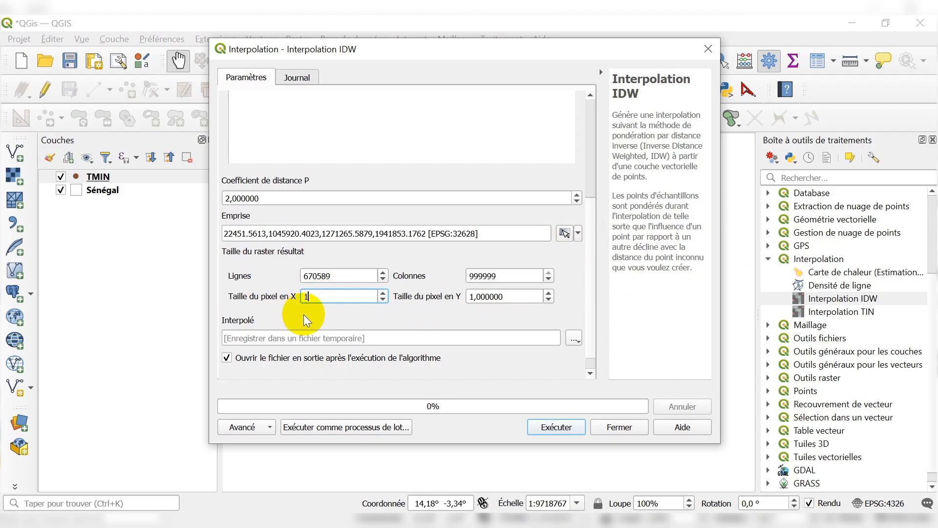
pyautogui.click(355, 320)
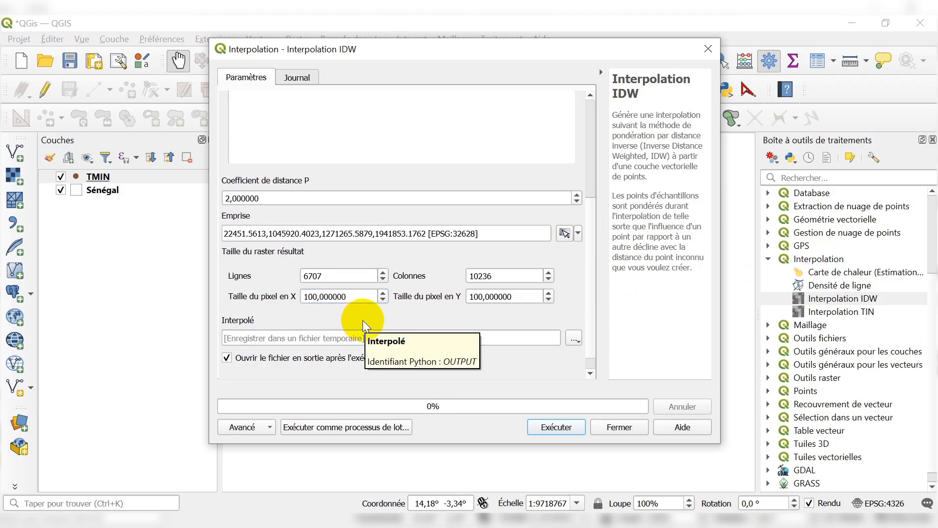
pyautogui.click(527, 57)
pyautogui.moveTo(528, 57); pyautogui.dragTo(538, 80)
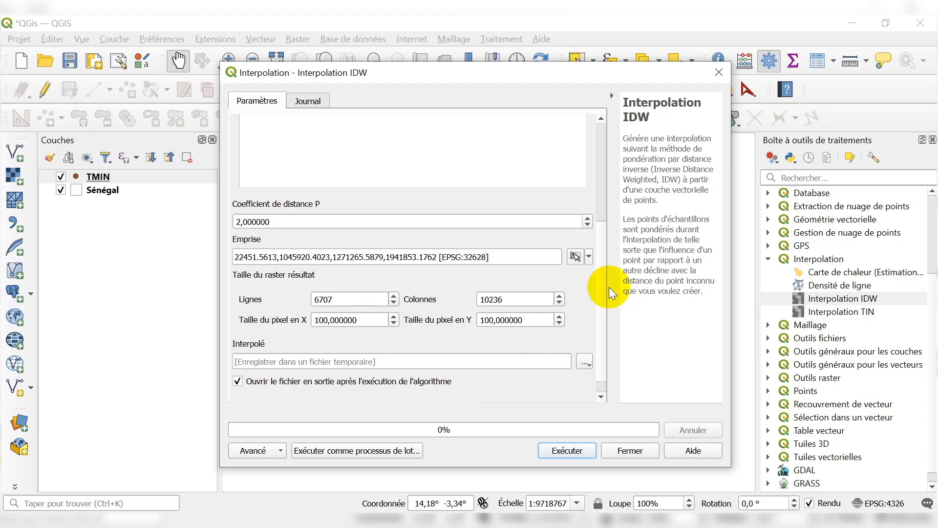
pyautogui.moveTo(605, 274); pyautogui.dragTo(597, 299)
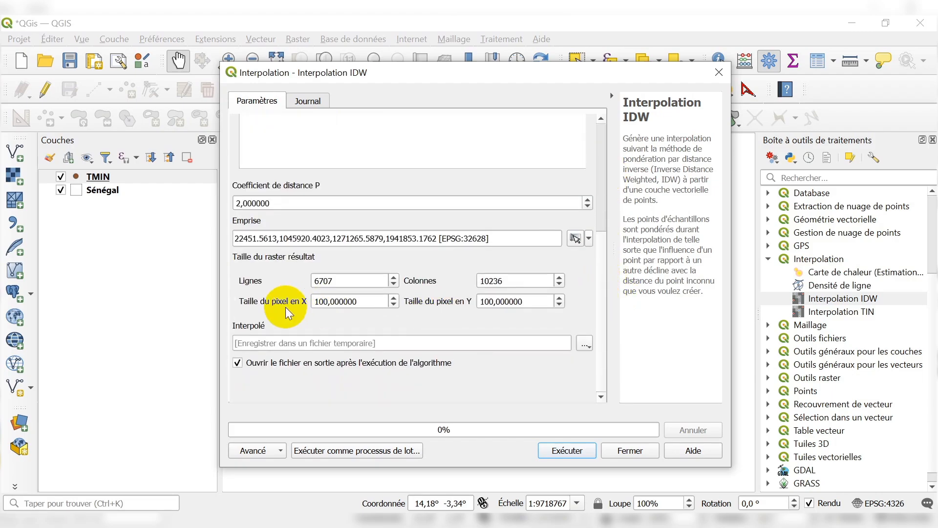
pyautogui.click(591, 344)
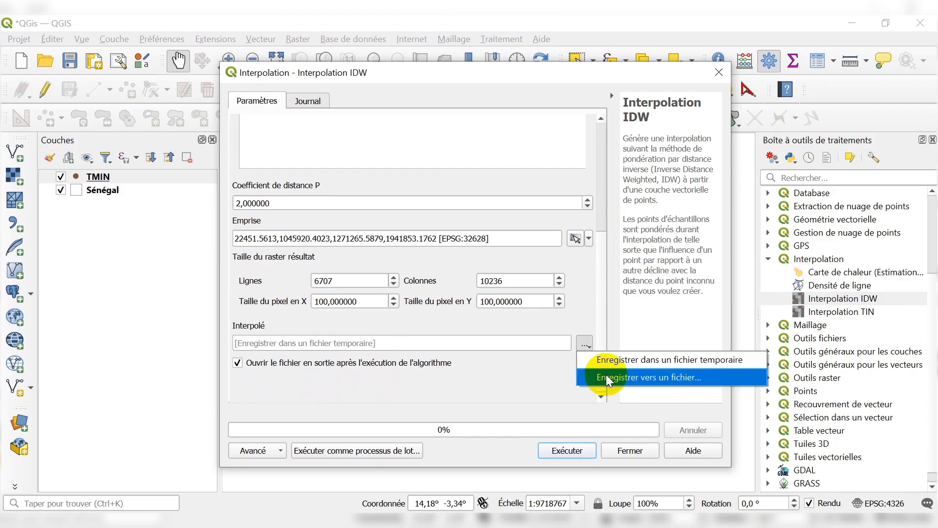
pyautogui.click(585, 310)
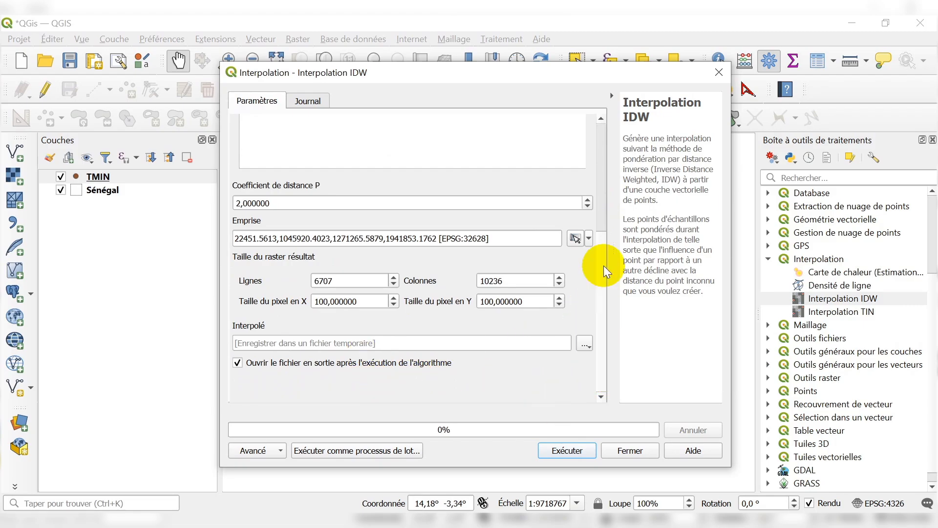
# Review the IDW interpolation inputs and run it on TMIN's ANN attribute with a temporary output raster.
pyautogui.scroll(5, 603, 266)
pyautogui.click(612, 156)
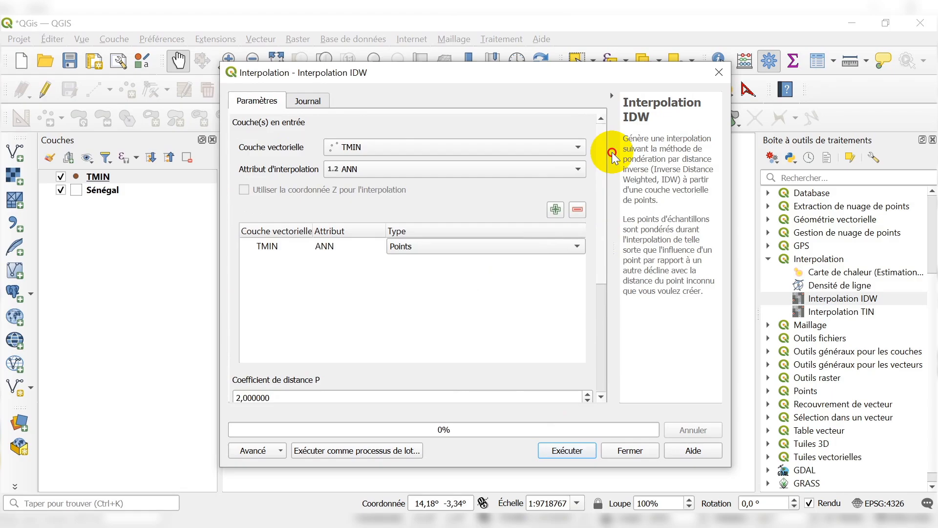
pyautogui.scroll(-5, 603, 203)
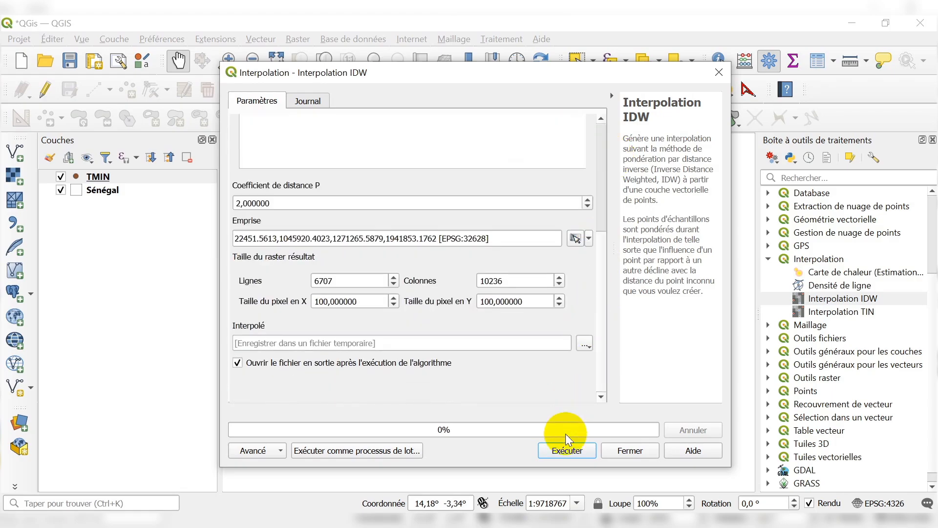
pyautogui.click(565, 452)
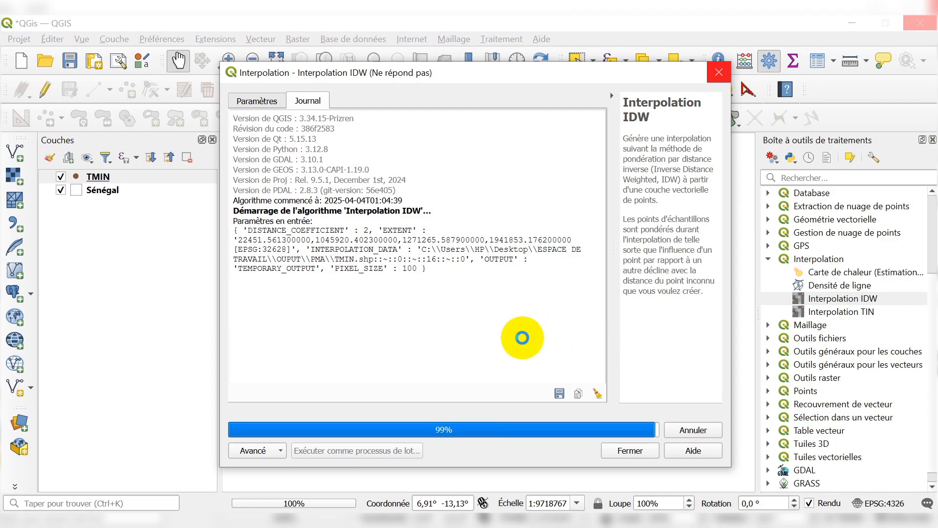
# Switch to the browser and look through the DAHA_Service Technique YouTube videos for the mean annual temperature map tutorial.
pyautogui.click(349, 517)
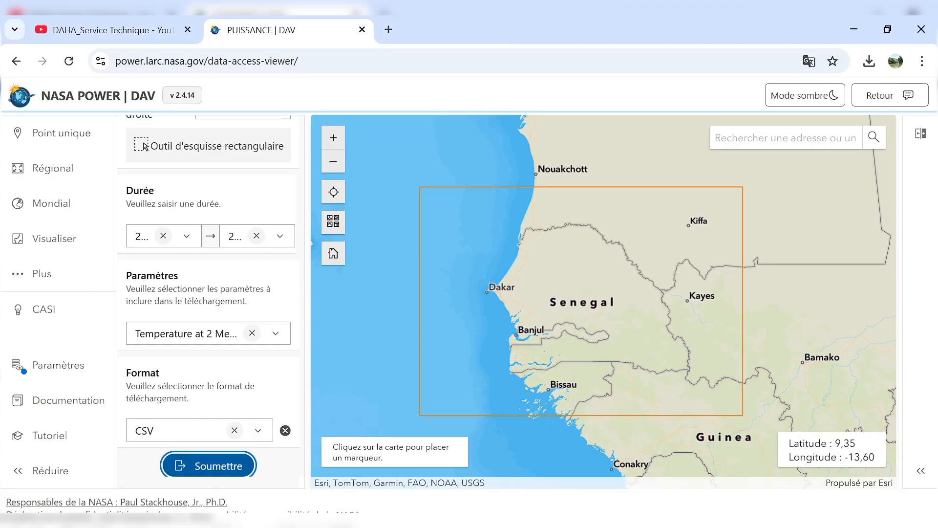
pyautogui.click(119, 28)
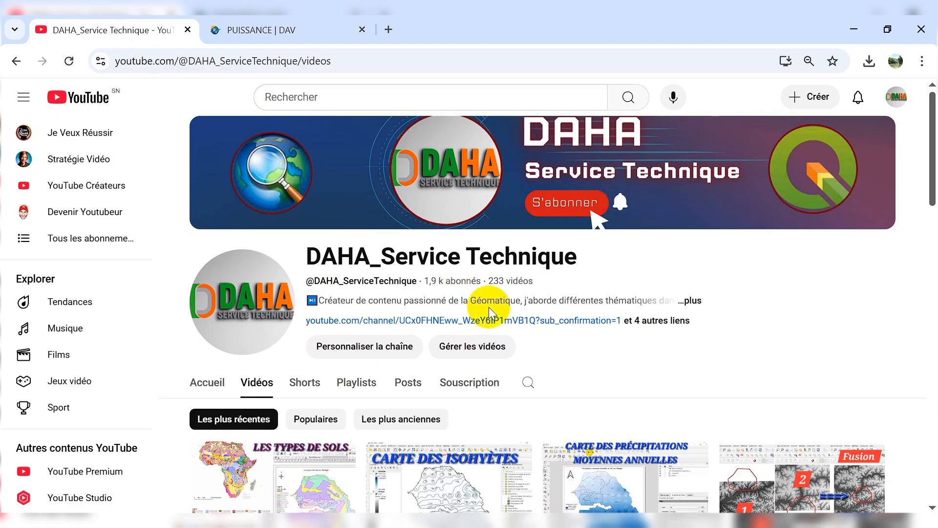
pyautogui.scroll(-6, 496, 304)
pyautogui.scroll(-12, 500, 306)
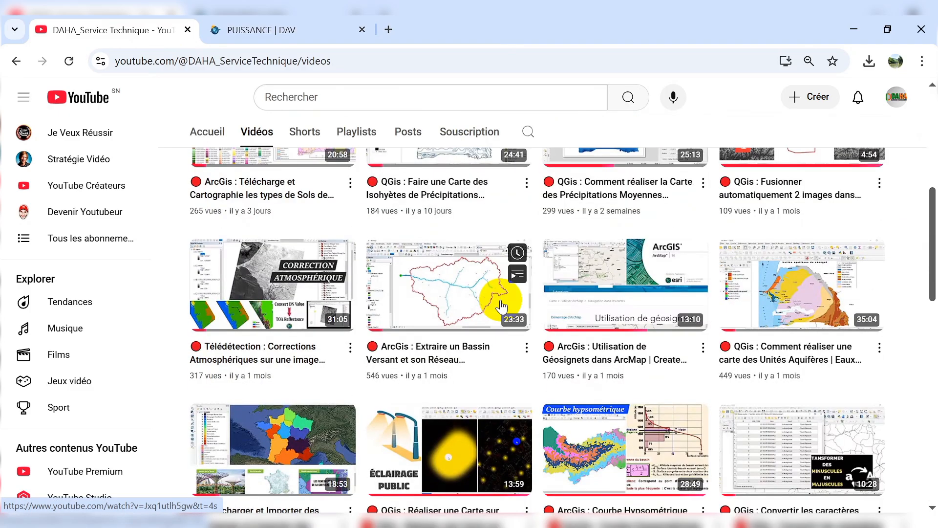
pyautogui.scroll(-2, 502, 306)
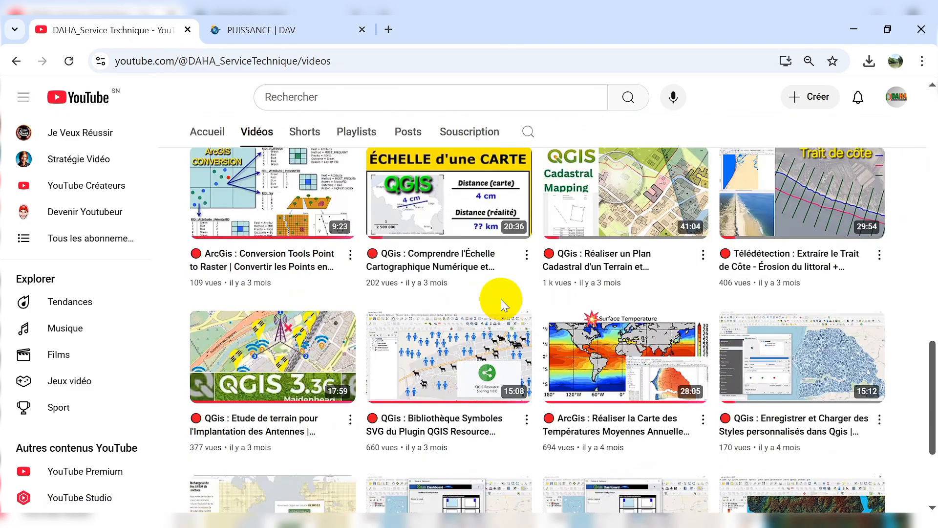
pyautogui.moveTo(586, 376)
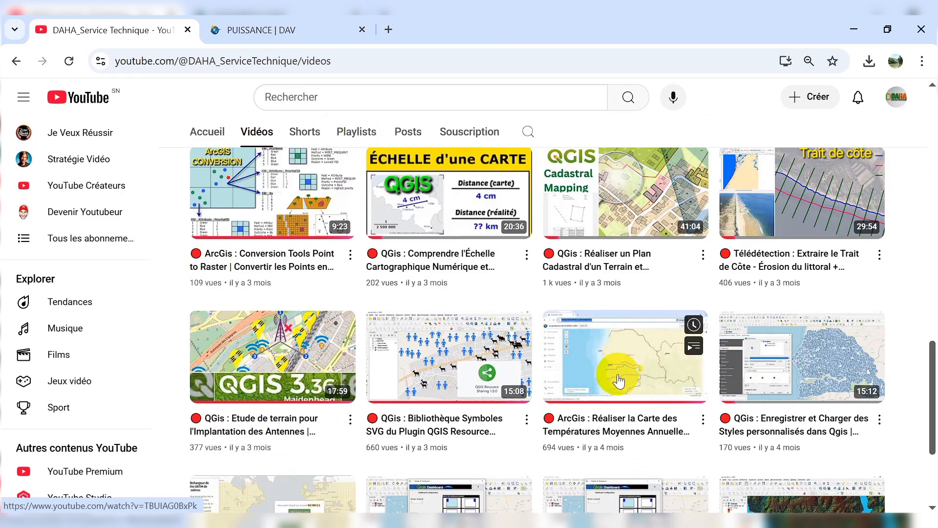
pyautogui.scroll(5, 623, 266)
pyautogui.scroll(10, 623, 266)
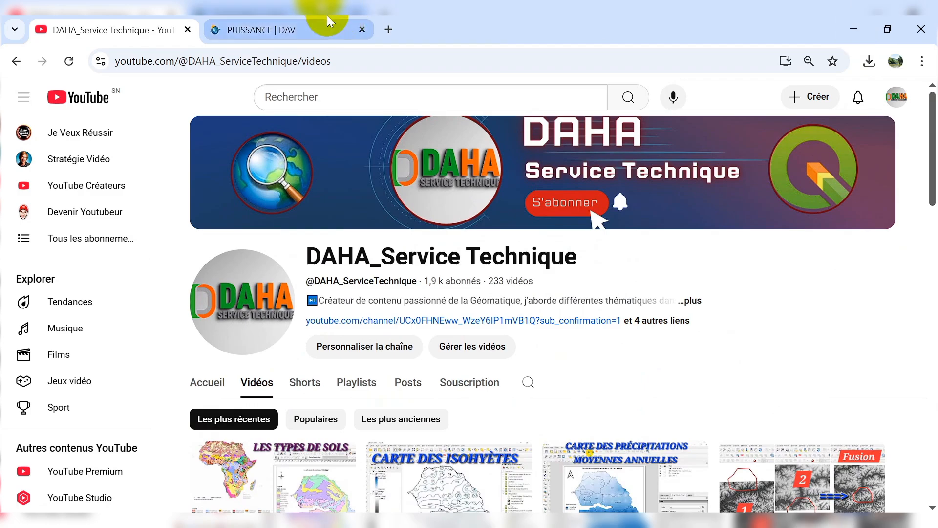
pyautogui.click(344, 28)
pyautogui.click(843, 32)
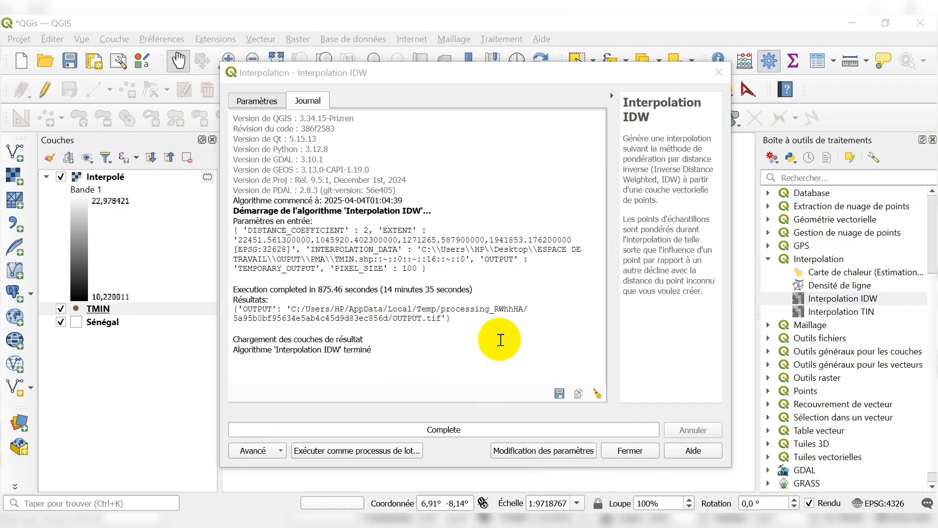
# Close the finished IDW interpolation dialog and move the Sénégal layer above the interpolated raster.
pyautogui.click(629, 453)
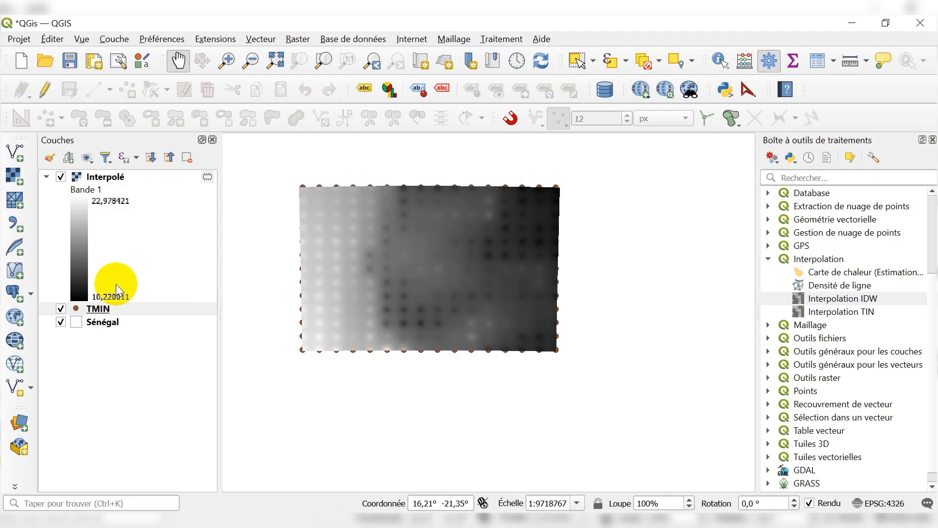
pyautogui.scroll(1, 391, 245)
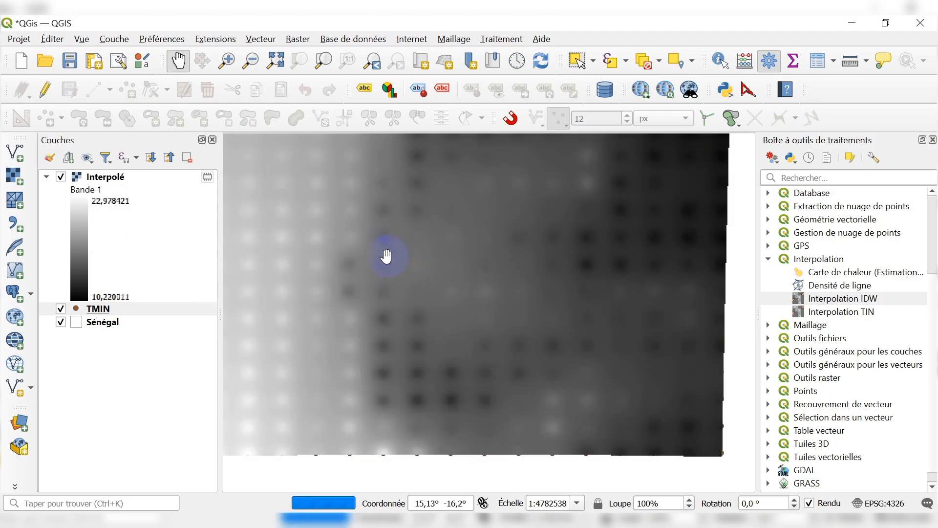
pyautogui.scroll(-1, 386, 256)
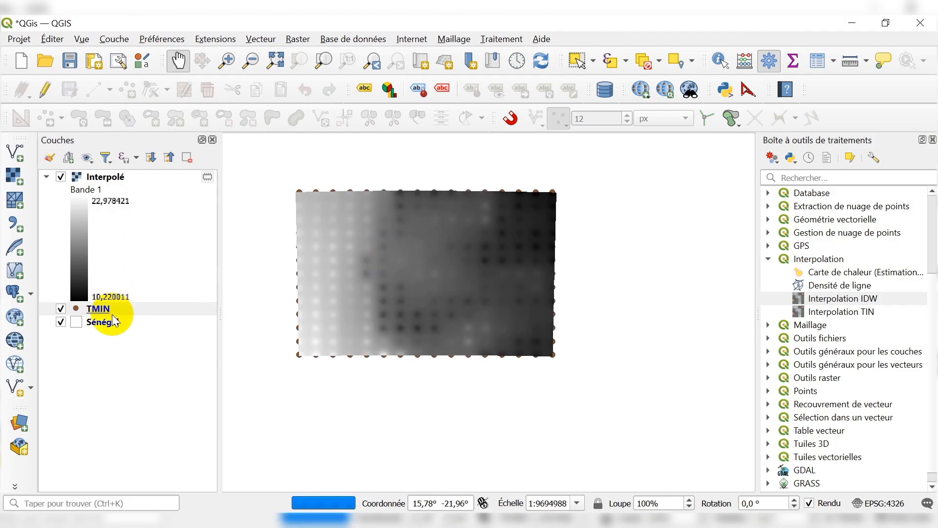
pyautogui.moveTo(113, 322); pyautogui.dragTo(162, 173)
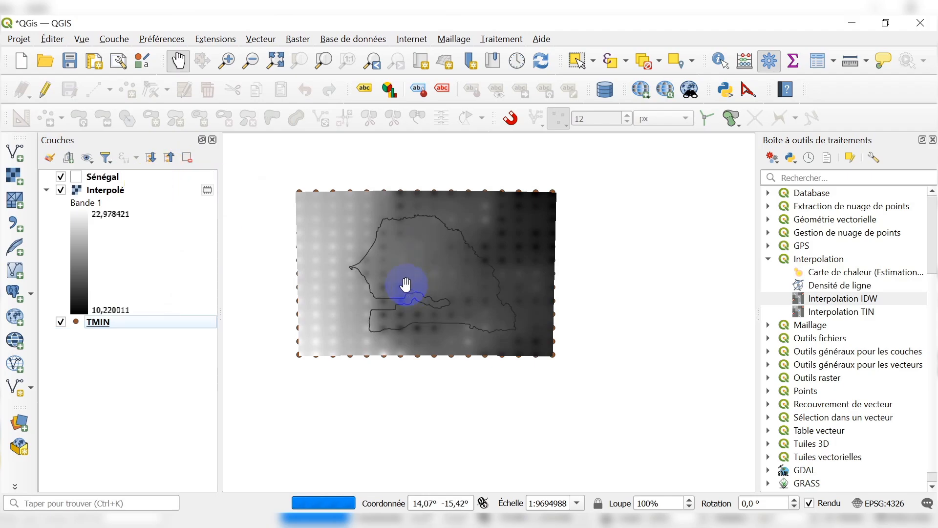
pyautogui.scroll(1, 406, 284)
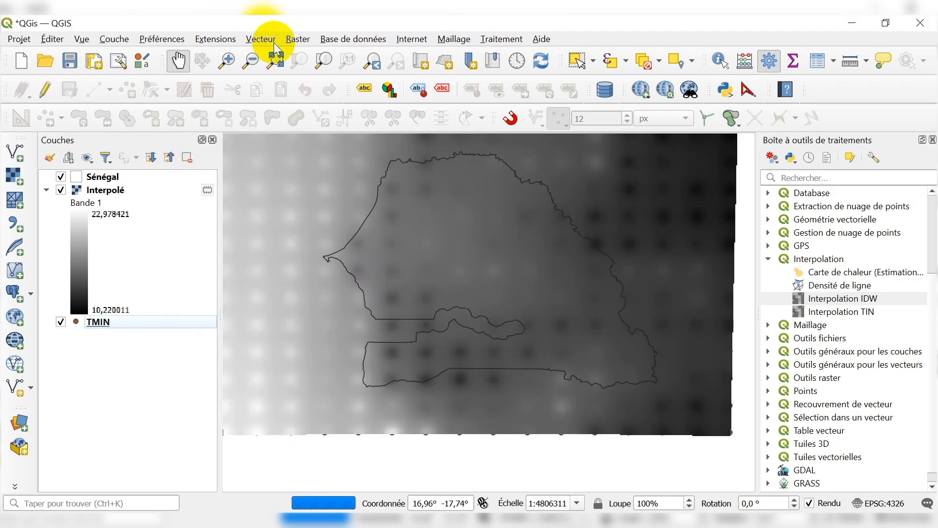
# Start clipping a raster by mask layer, with Interpolé as the source layer and Sénégal as the mask.
pyautogui.click(296, 42)
pyautogui.moveTo(313, 123)
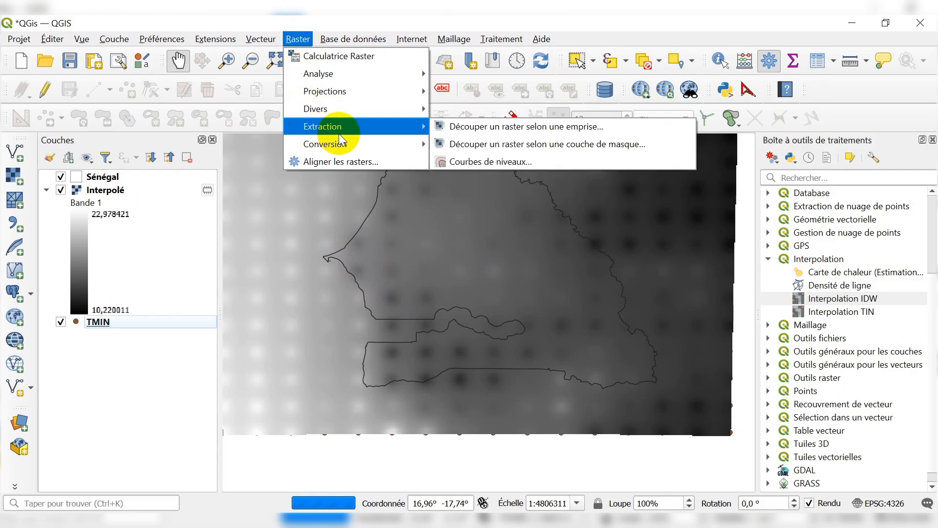
pyautogui.click(493, 143)
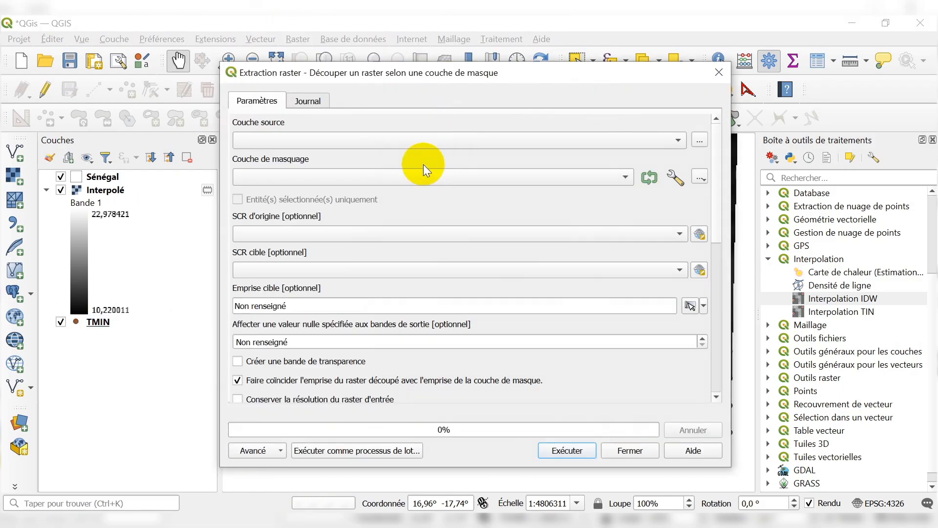
pyautogui.click(302, 142)
pyautogui.click(293, 144)
pyautogui.click(297, 176)
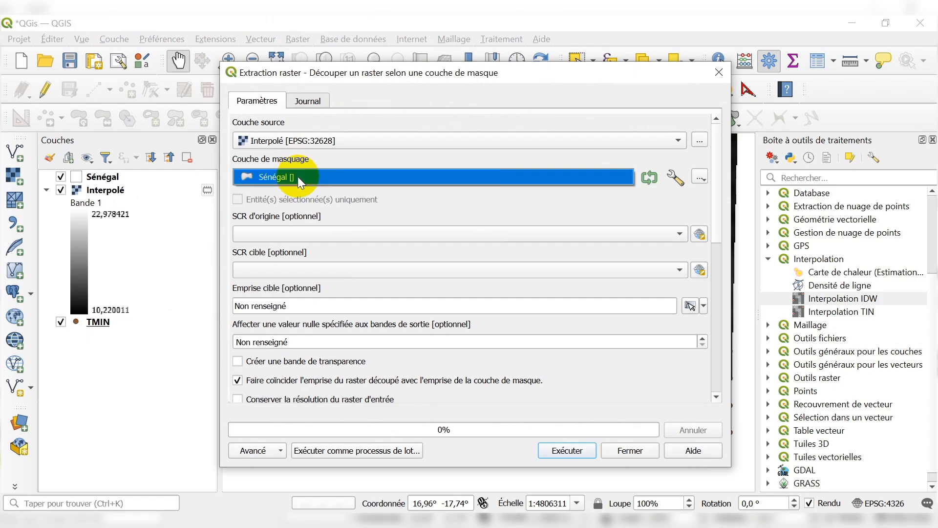
pyautogui.click(295, 177)
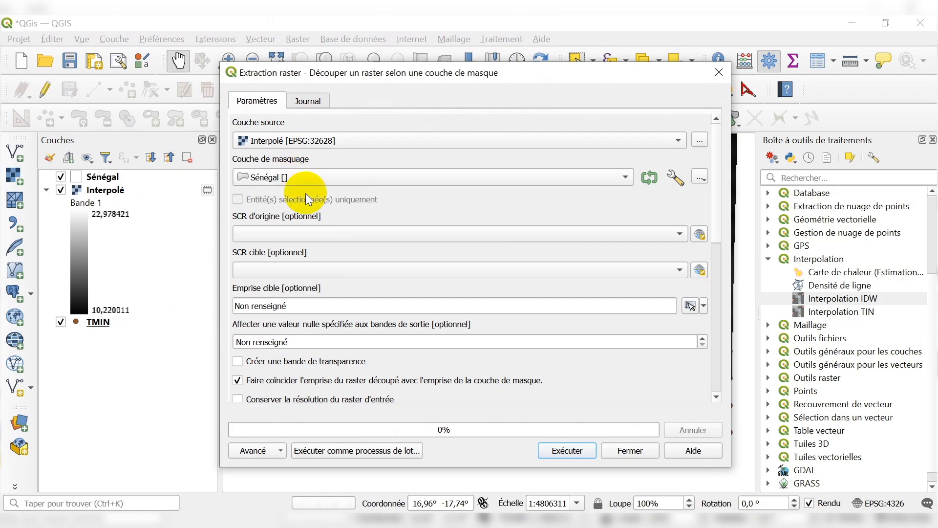
# Set the clip's target CRS to EPSG:32628 - WGS 84 / UTM zone 28N and run it with a temporary output file.
pyautogui.click(310, 271)
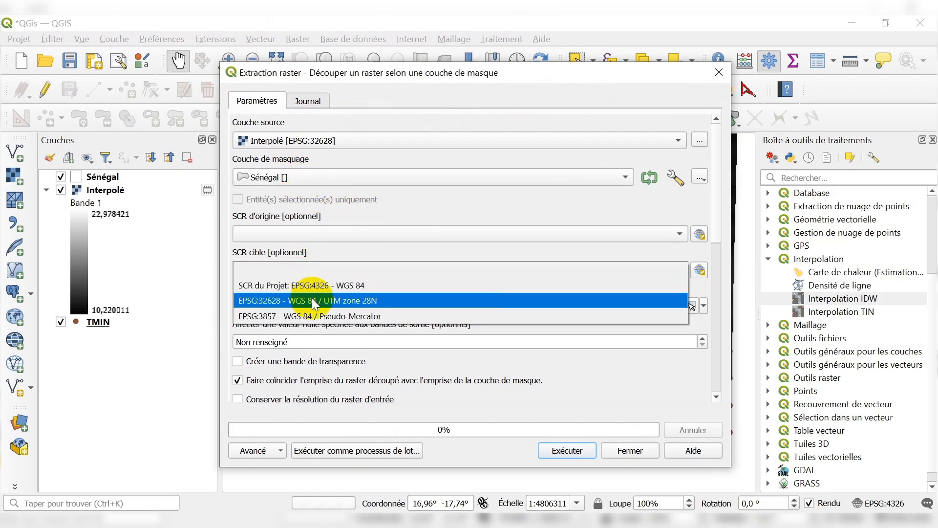
pyautogui.click(317, 301)
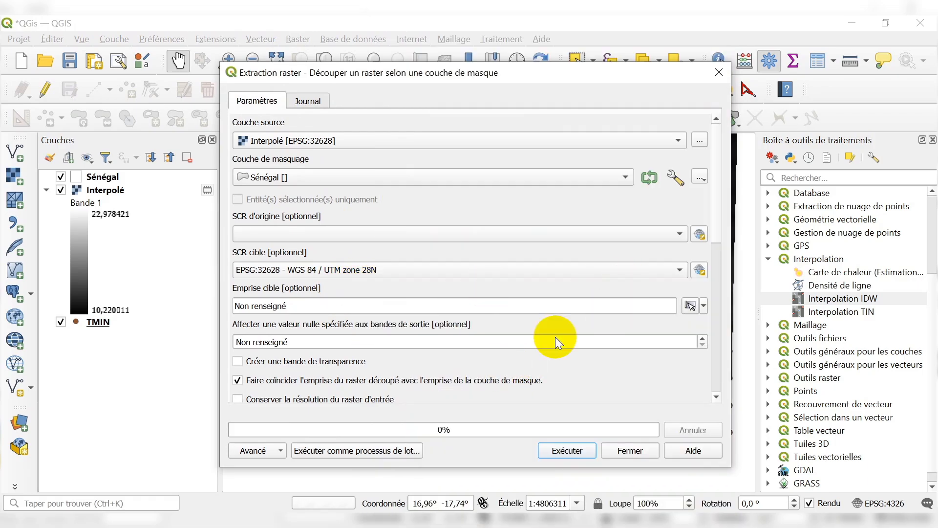
pyautogui.moveTo(714, 230); pyautogui.dragTo(706, 360)
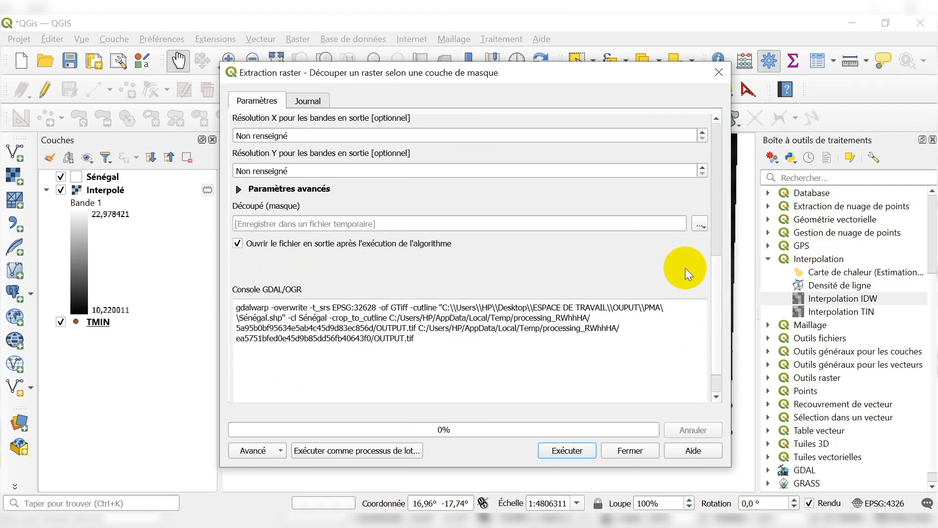
pyautogui.click(700, 224)
pyautogui.click(673, 254)
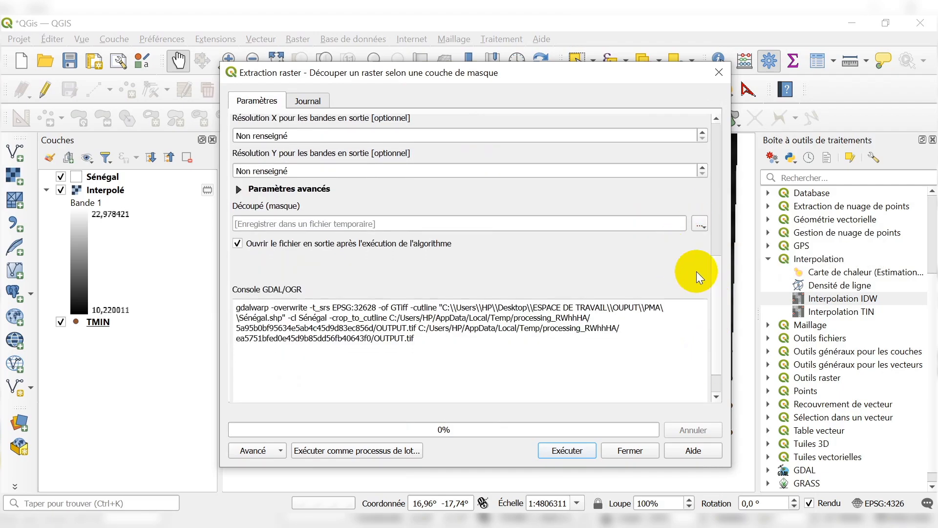
pyautogui.moveTo(717, 324); pyautogui.dragTo(741, 119)
pyautogui.click(566, 449)
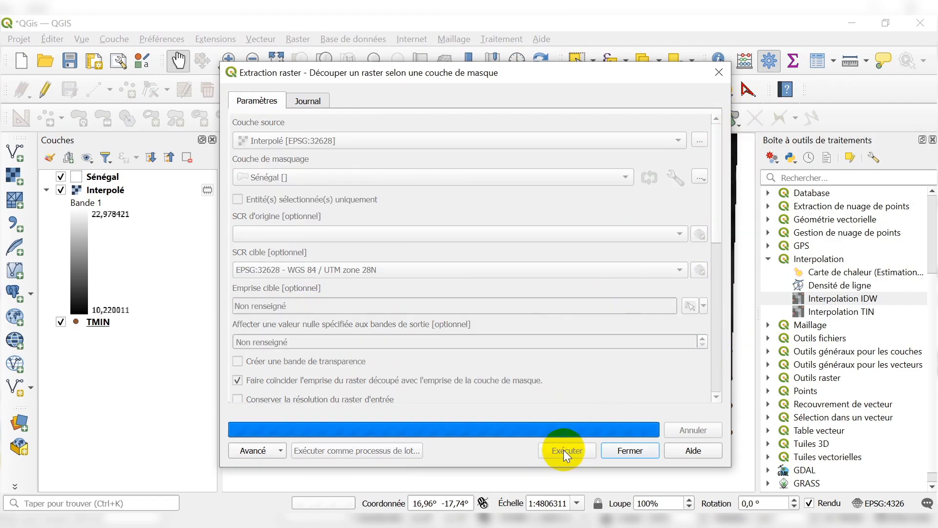
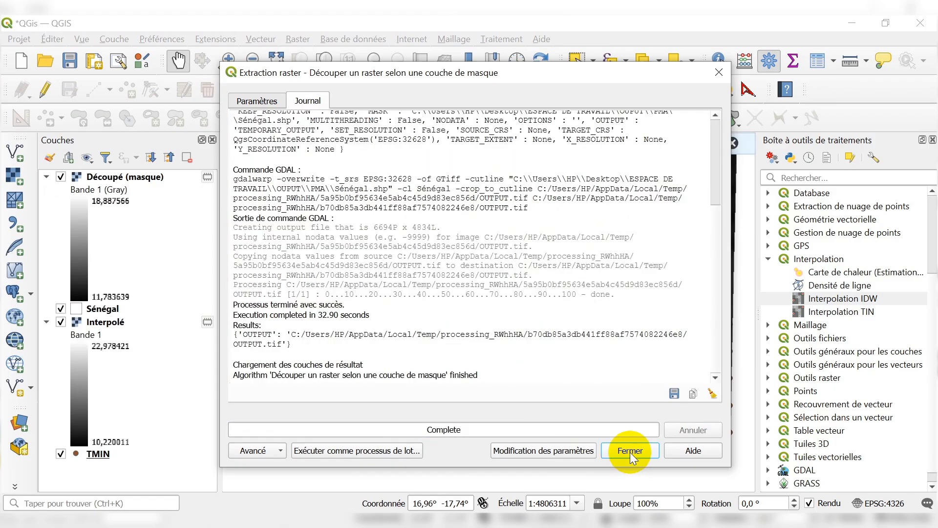
# Close the finished clipping dialog and hide the Interpolé and TMIN layers.
pyautogui.click(631, 450)
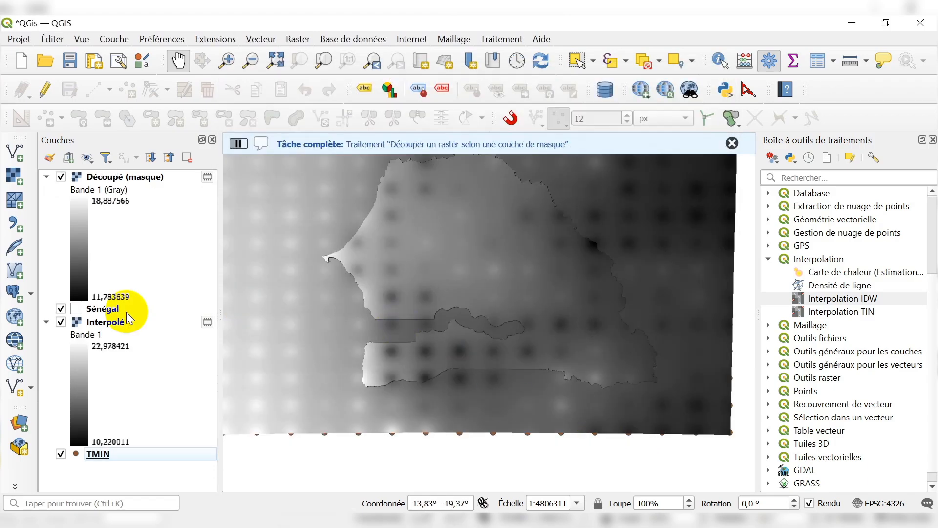
pyautogui.click(61, 322)
pyautogui.scroll(-1, 469, 342)
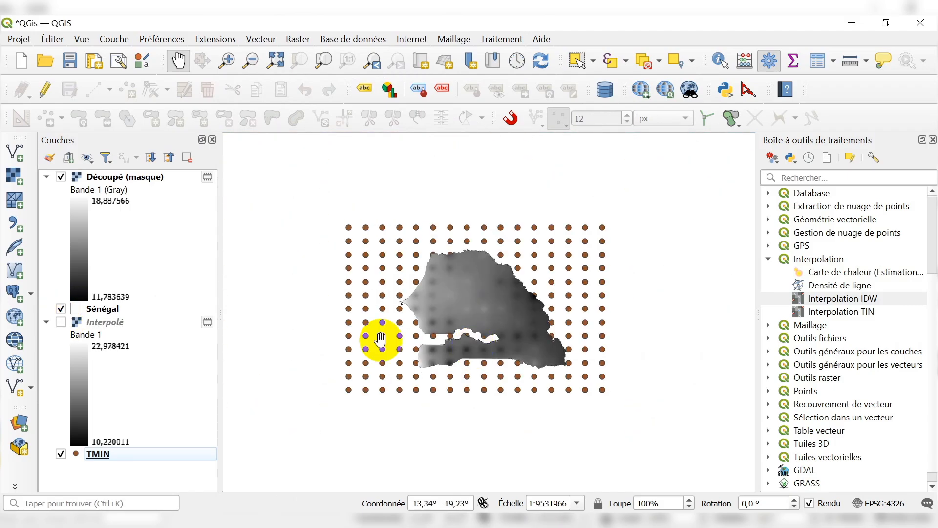
pyautogui.click(61, 453)
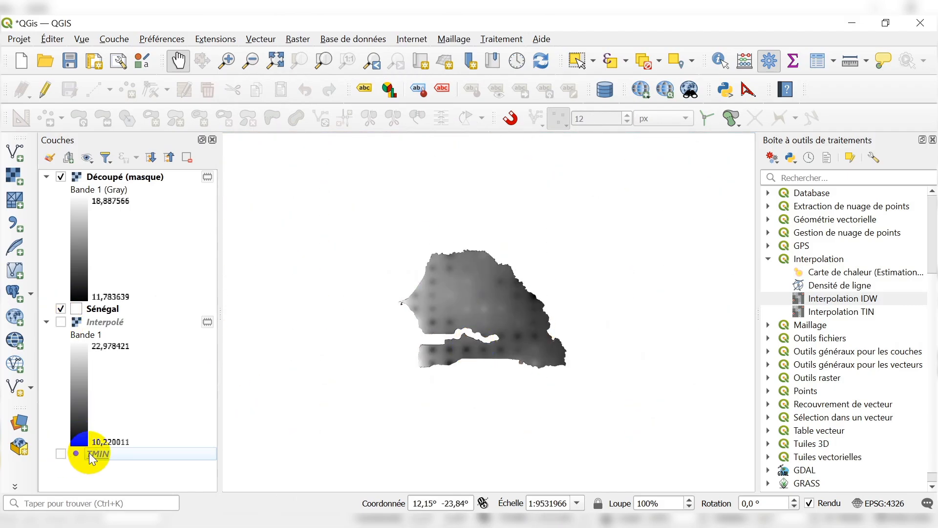
# Remove the TMIN and Interpolé layers from the project.
pyautogui.click(95, 455)
pyautogui.rightClick(96, 457)
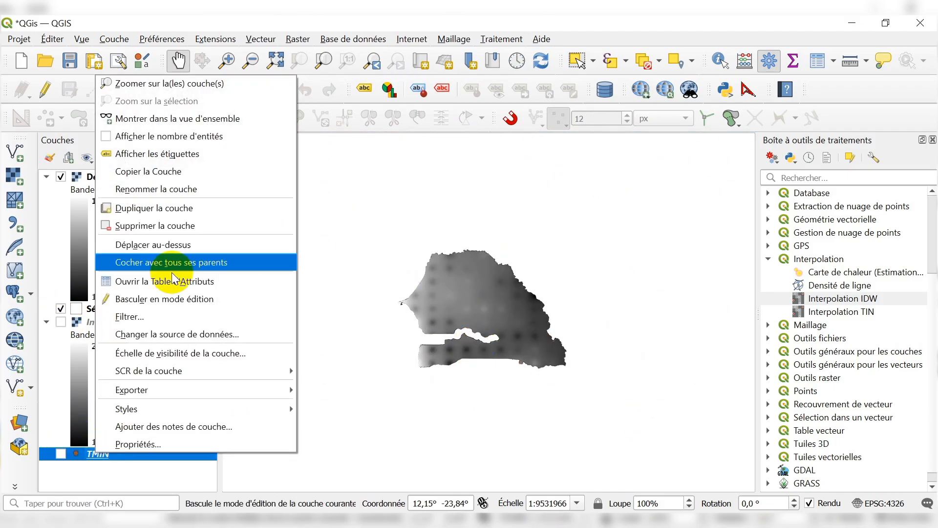
pyautogui.click(149, 225)
pyautogui.click(460, 293)
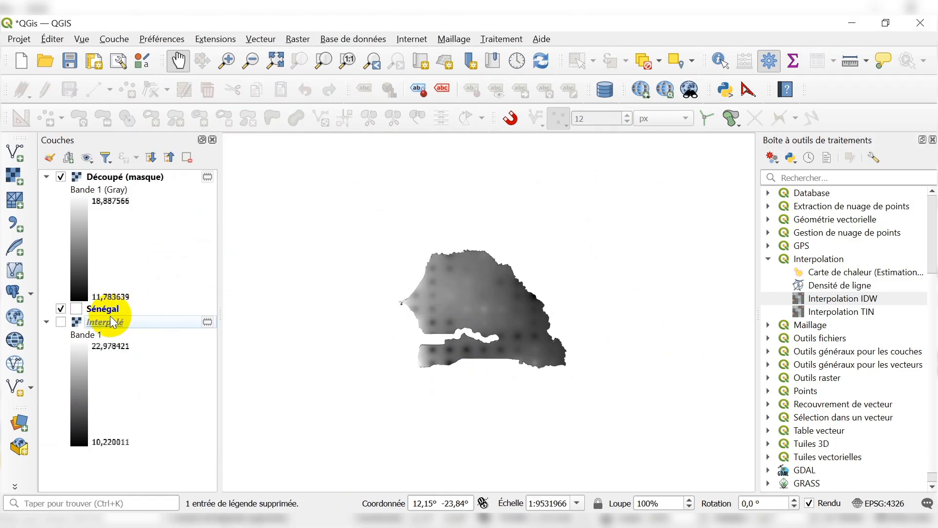
pyautogui.click(116, 321)
pyautogui.rightClick(117, 321)
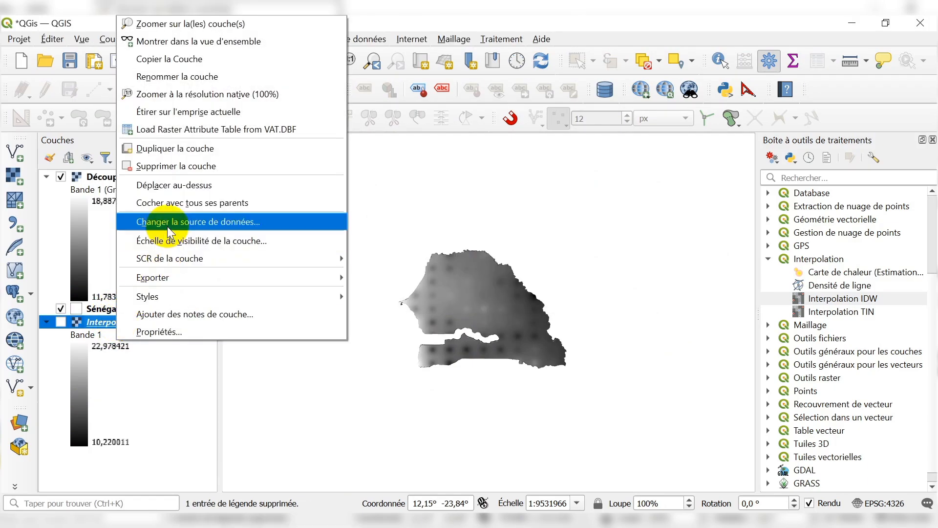
pyautogui.click(175, 167)
pyautogui.click(445, 289)
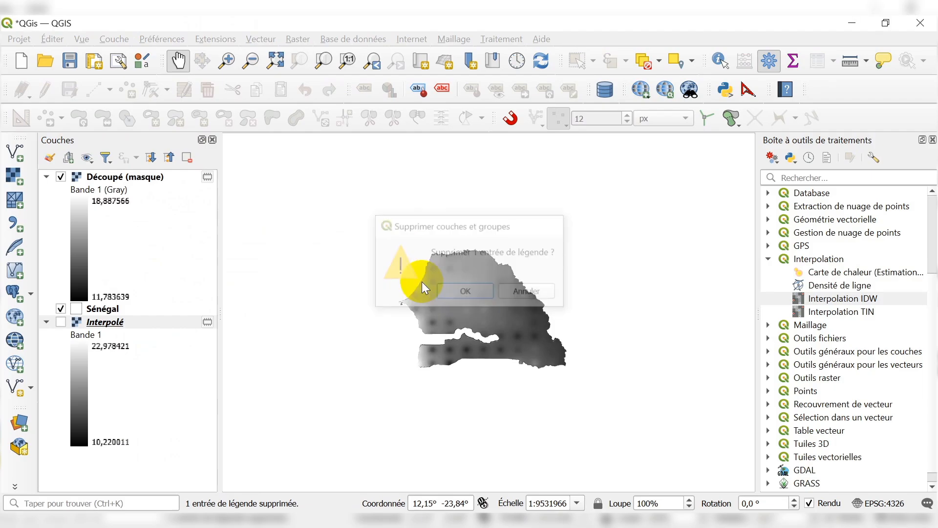
# Open the symbology of the Découpé (masque) raster and set its render type to Pseudo-couleur à bande unique.
pyautogui.click(125, 178)
pyautogui.rightClick(125, 176)
pyautogui.click(163, 470)
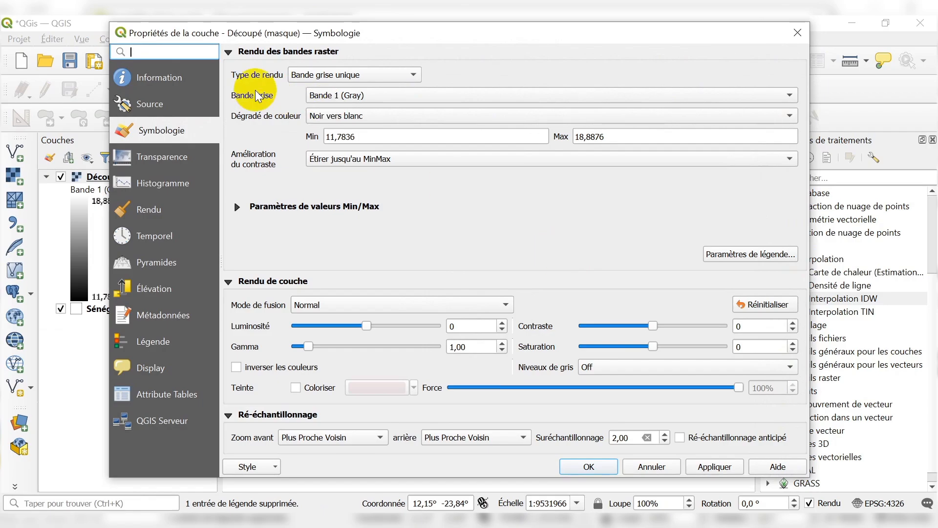
pyautogui.click(352, 74)
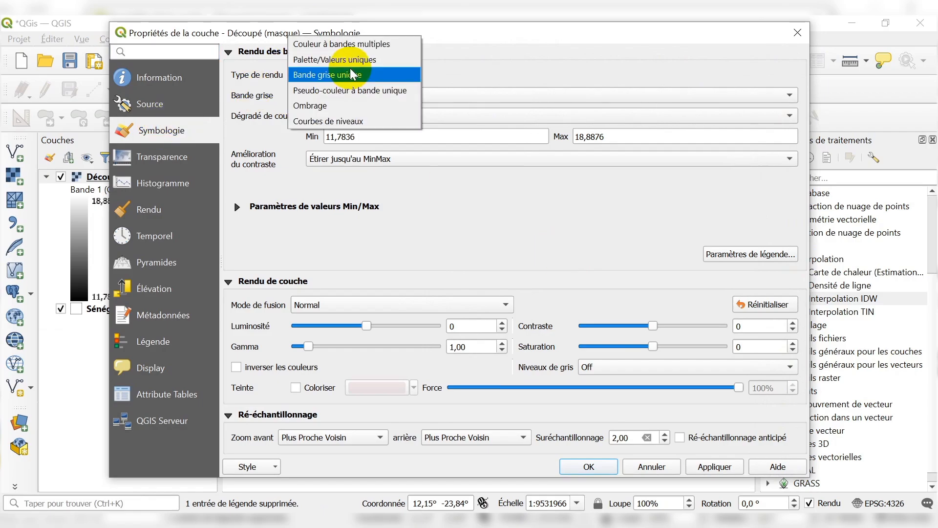
pyautogui.click(355, 90)
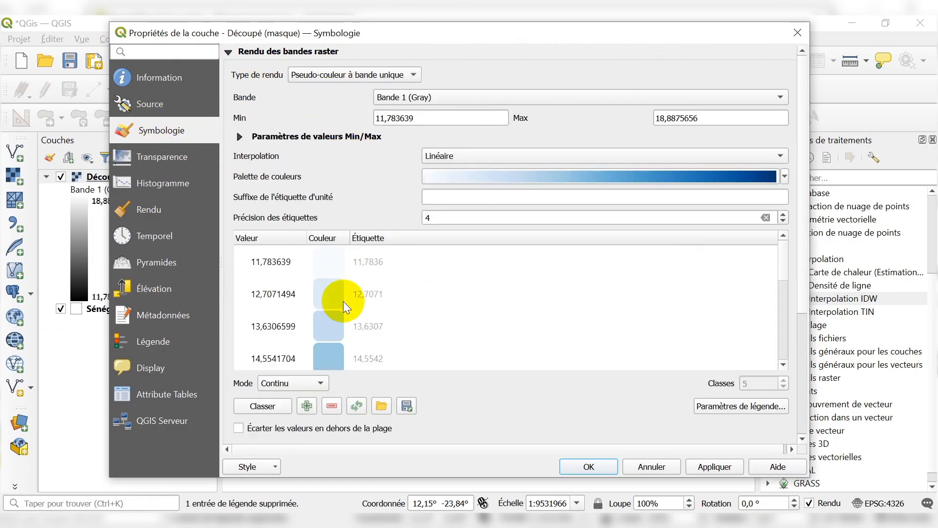
pyautogui.scroll(-5, 369, 311)
pyautogui.scroll(5, 371, 308)
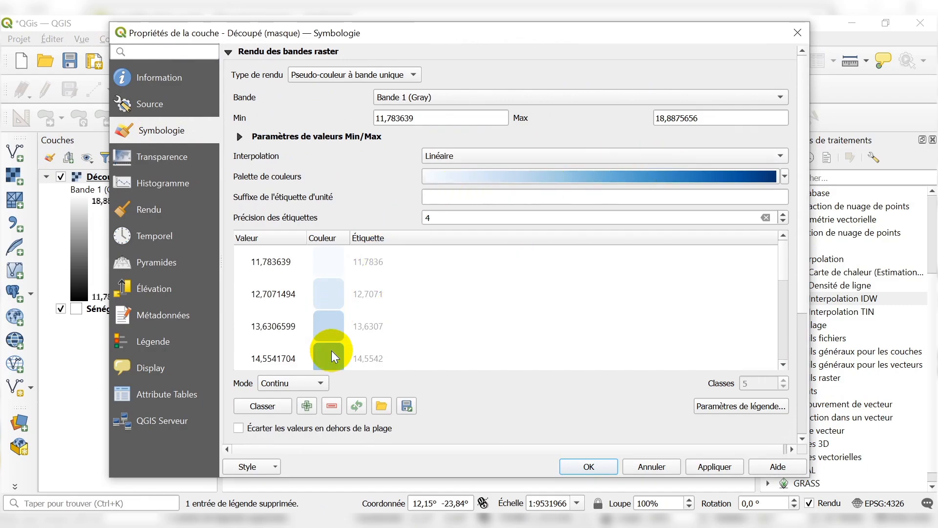
# Classify the raster values in Intervalle égal mode with 5 classes.
pyautogui.click(276, 383)
pyautogui.click(281, 398)
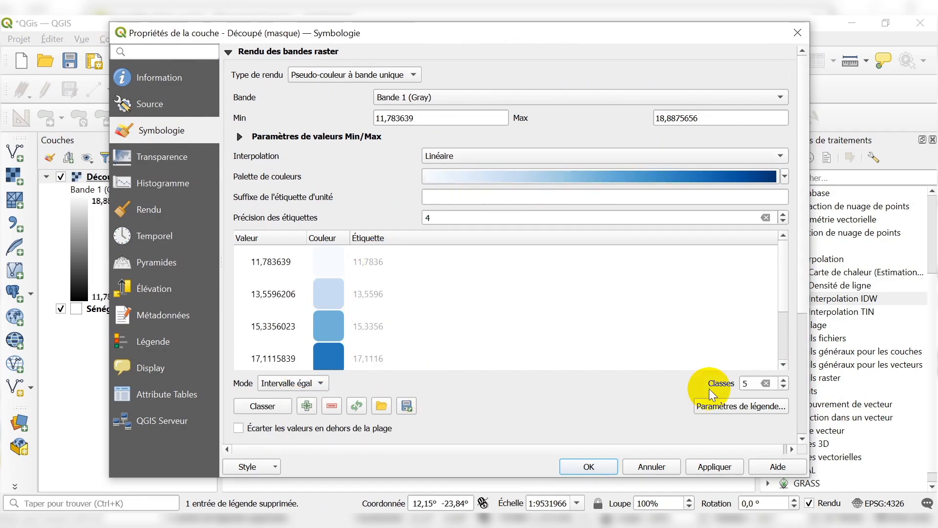
pyautogui.doubleClick(752, 383)
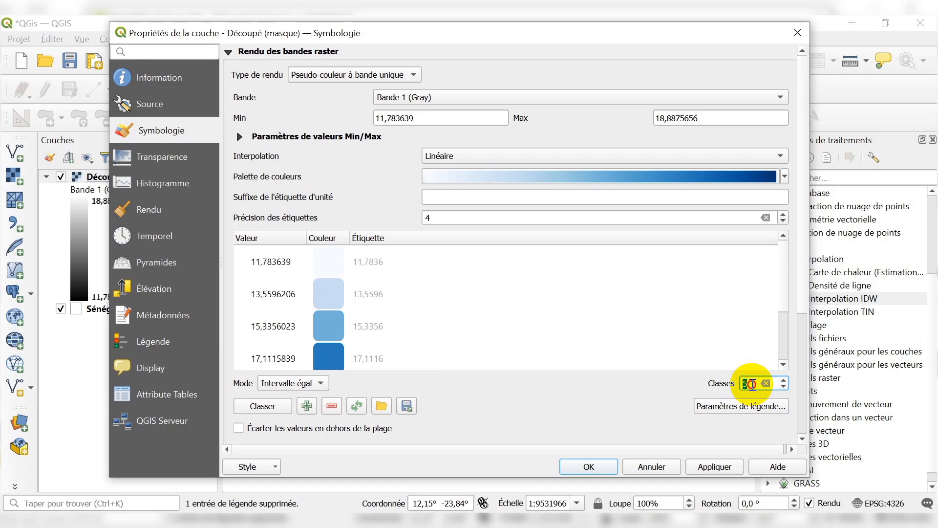
pyautogui.click(783, 380)
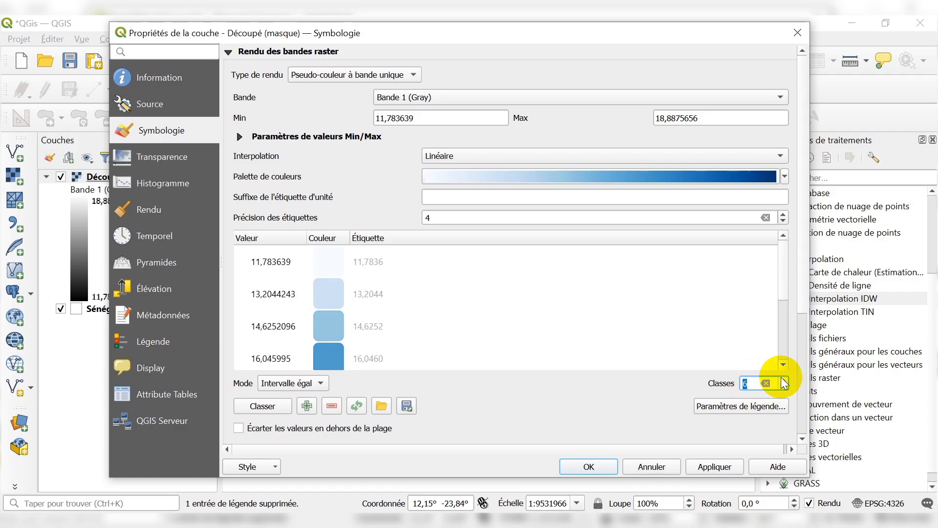
pyautogui.click(783, 380)
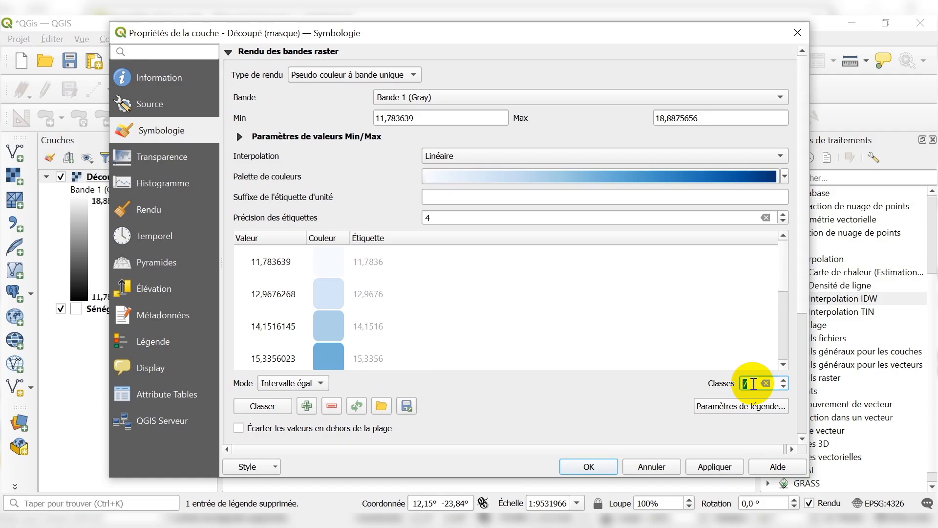
pyautogui.write('5')
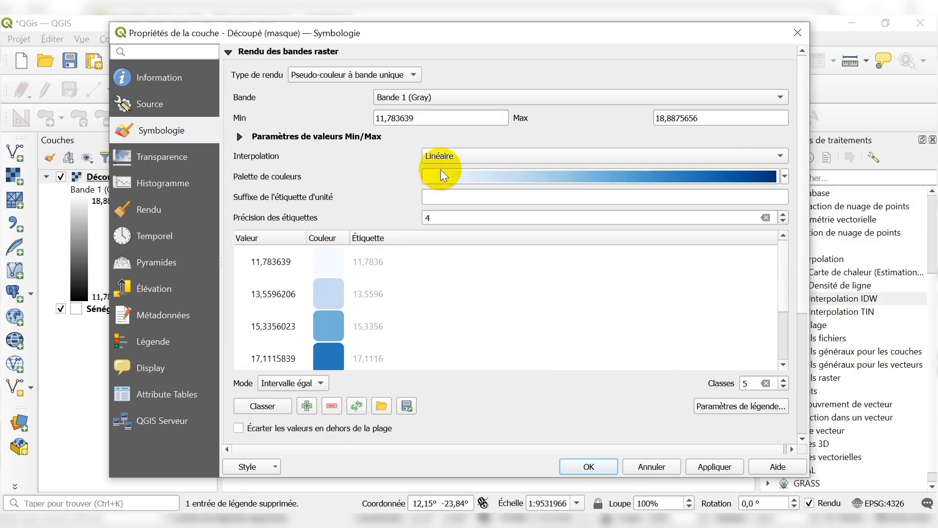
# Set the raster's colour interpolation to Discrète, leaving the Min/Max value settings as they are.
pyautogui.click(441, 156)
pyautogui.click(442, 156)
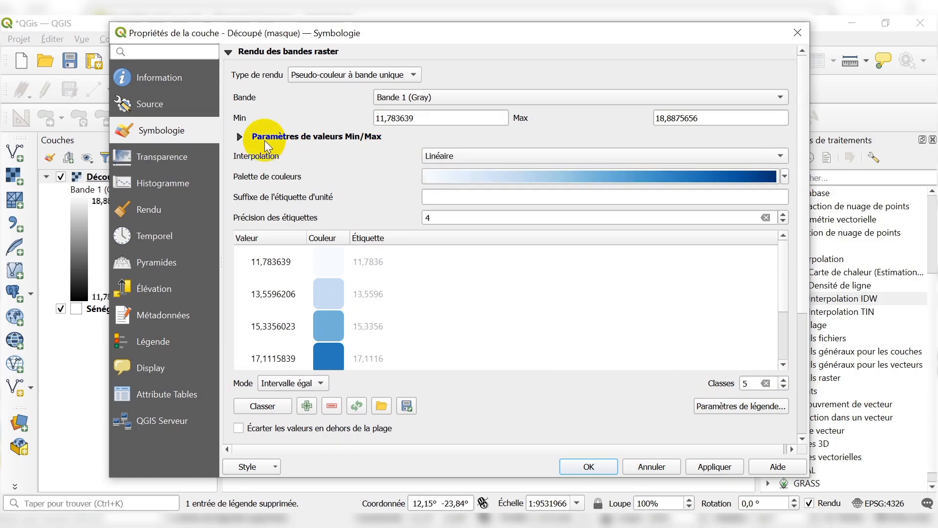
pyautogui.click(241, 137)
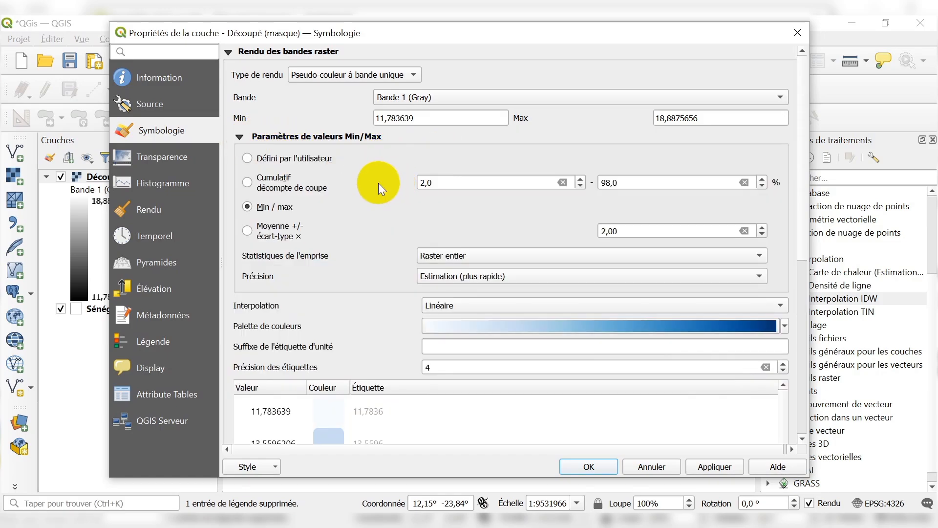
pyautogui.scroll(-4, 378, 183)
pyautogui.scroll(4, 378, 183)
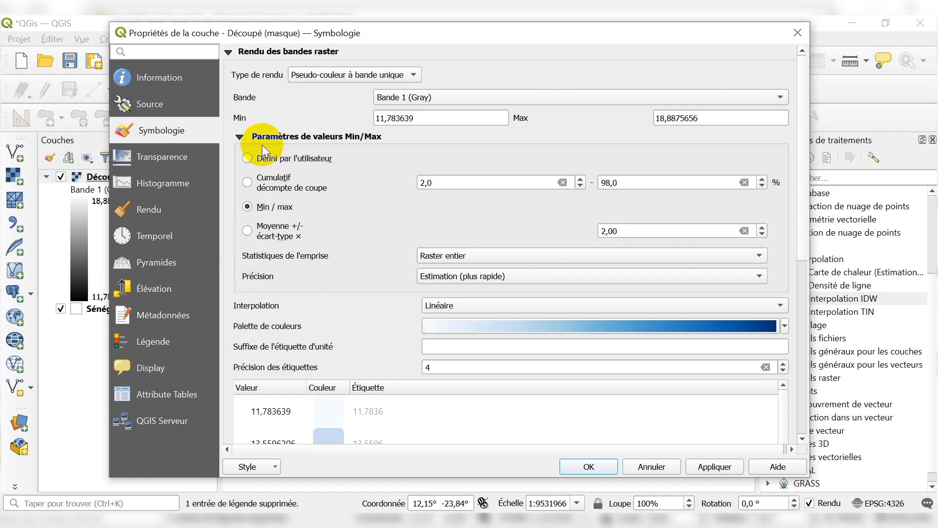
pyautogui.click(242, 137)
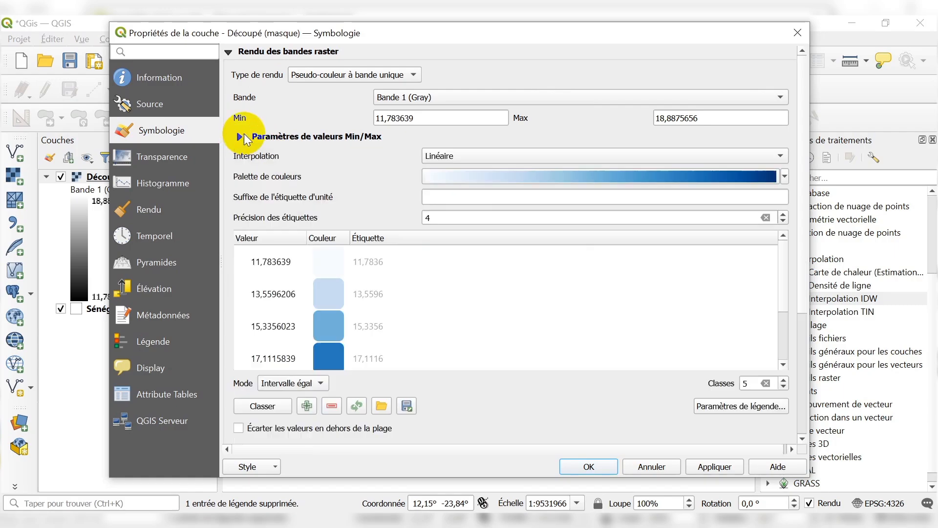
pyautogui.click(453, 158)
pyautogui.click(452, 142)
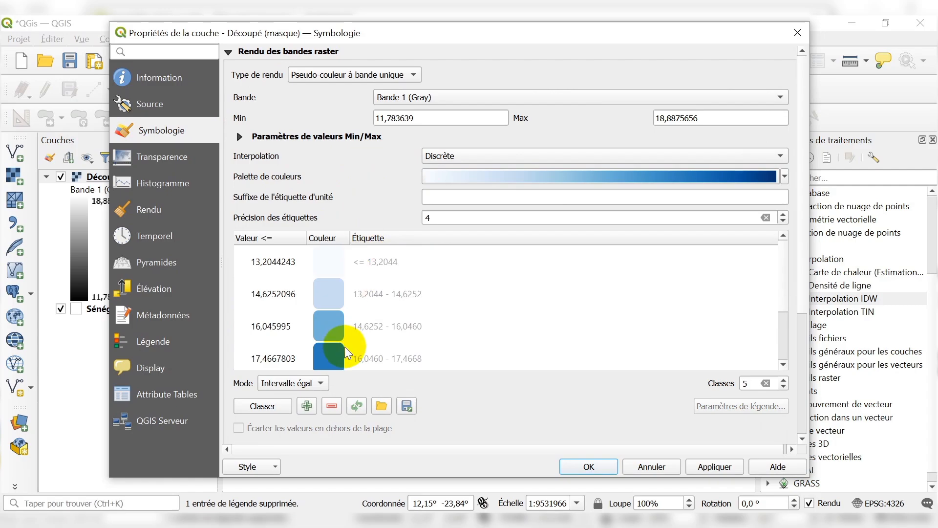
# Examine the raster's minimum and maximum values and the value ranges of the discrete classes.
pyautogui.moveTo(426, 120); pyautogui.dragTo(374, 118)
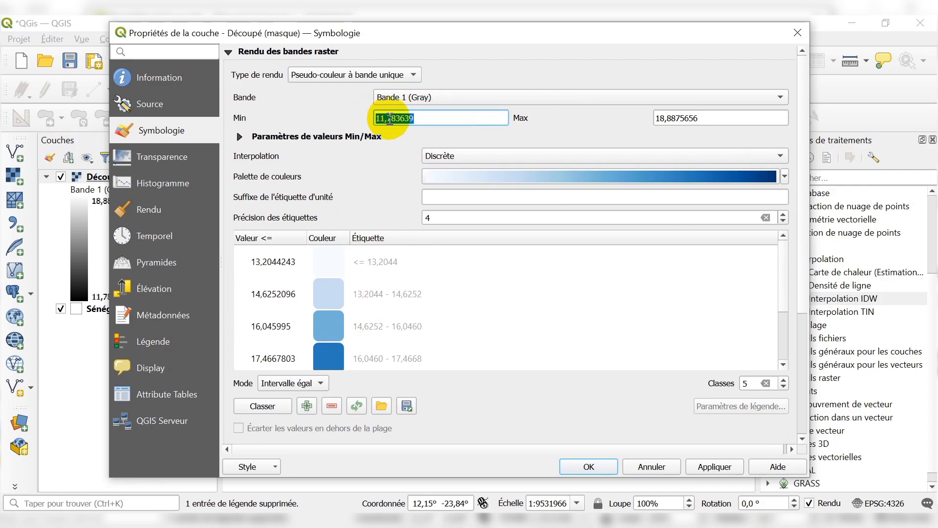
pyautogui.click(379, 118)
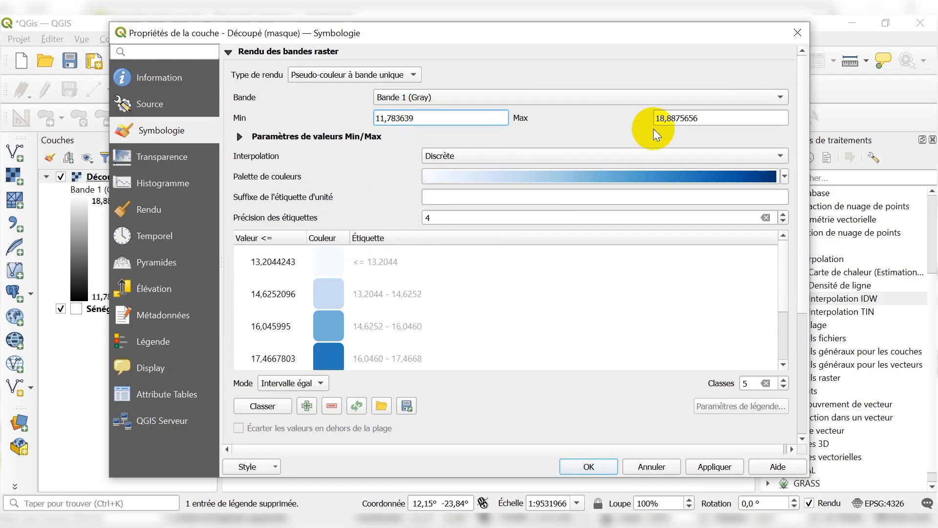
pyautogui.moveTo(719, 117); pyautogui.dragTo(652, 118)
pyautogui.click(574, 125)
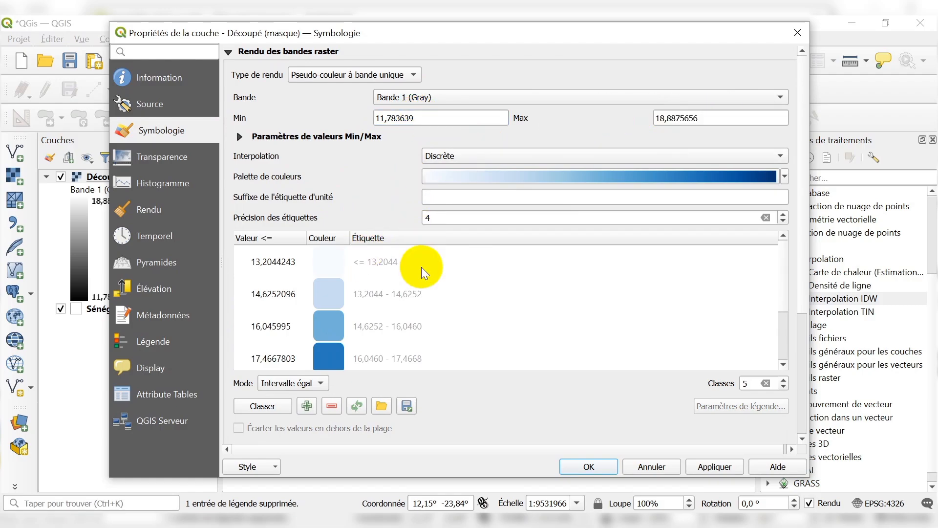
pyautogui.scroll(-3, 452, 297)
pyautogui.scroll(3, 453, 297)
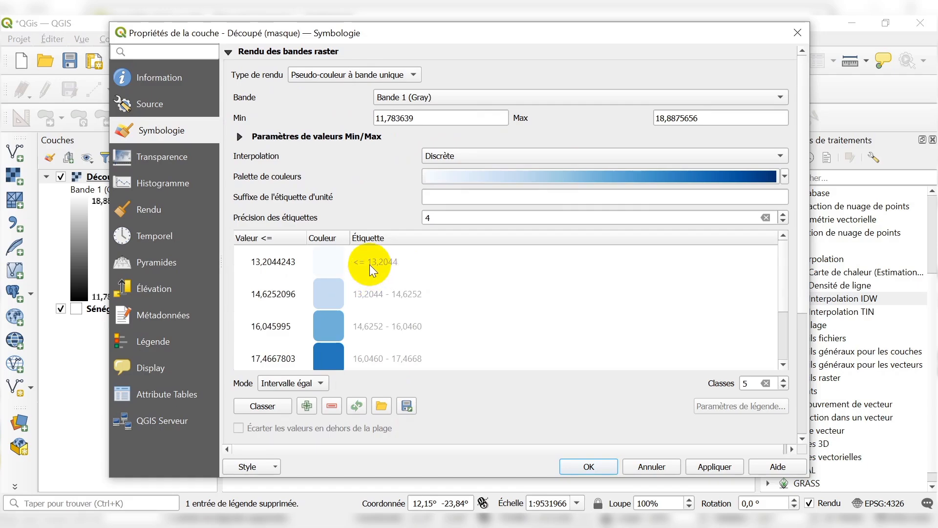
pyautogui.click(370, 267)
pyautogui.click(432, 292)
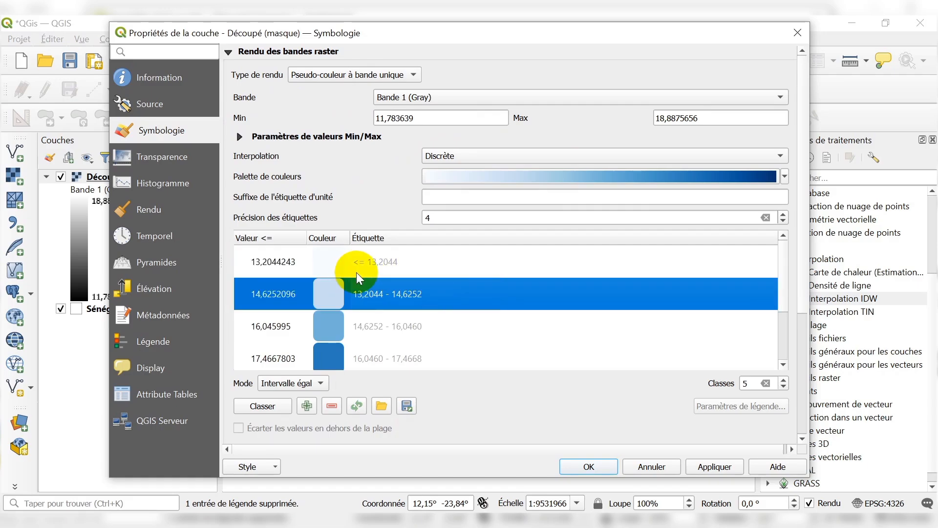
pyautogui.click(370, 261)
pyautogui.click(369, 298)
pyautogui.click(371, 328)
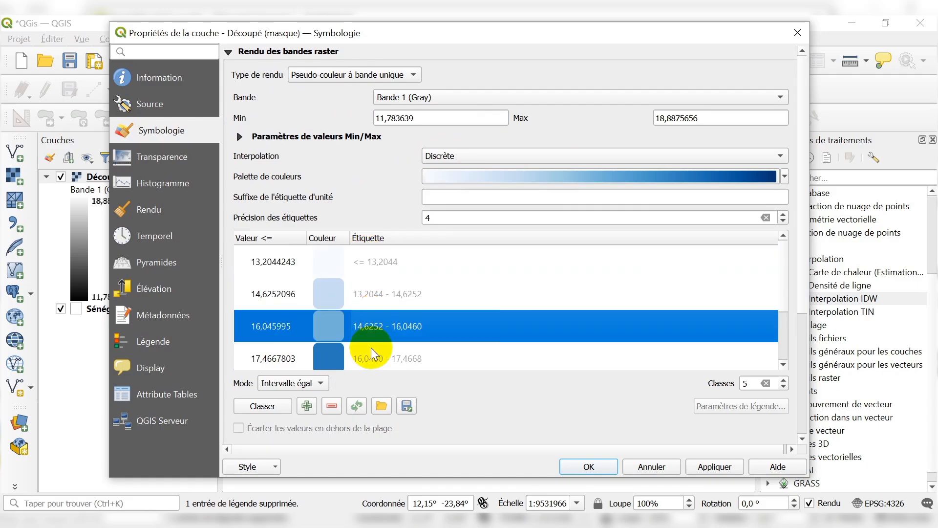
# Keep the blue colour ramp, apply the discrete symbology to the Découpé (masque) raster and close its properties.
pyautogui.click(785, 177)
pyautogui.click(787, 179)
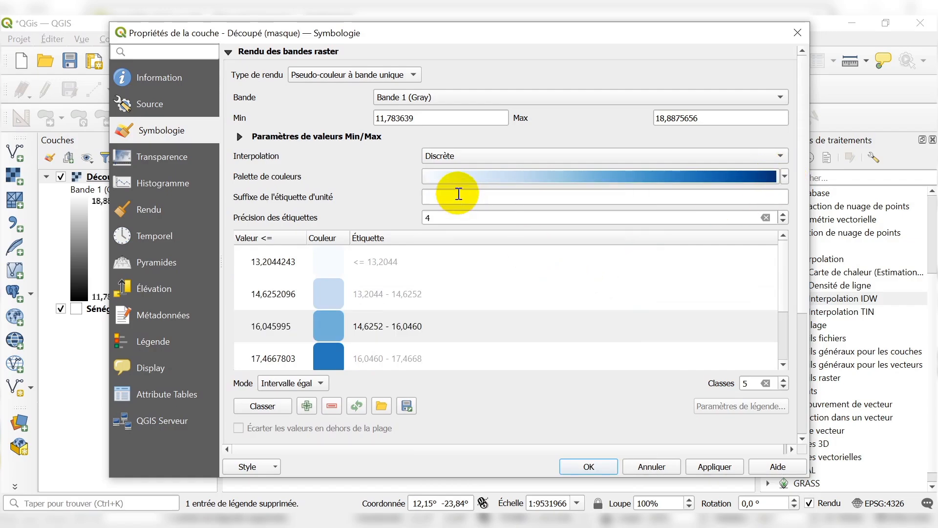
pyautogui.click(716, 465)
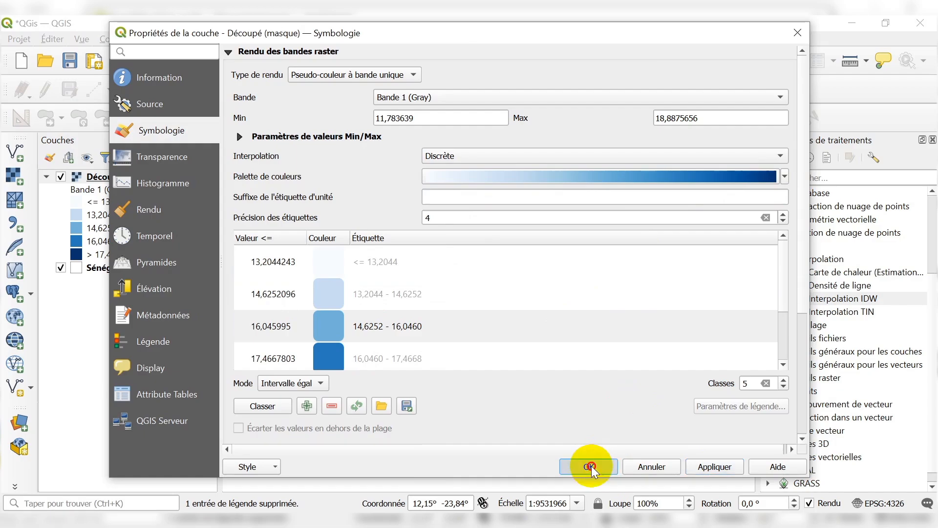
pyautogui.click(590, 467)
# Examine how the temperature classes are distributed across the Senegal map, comparing the legend's lowest class with the raster.
pyautogui.scroll(2, 490, 322)
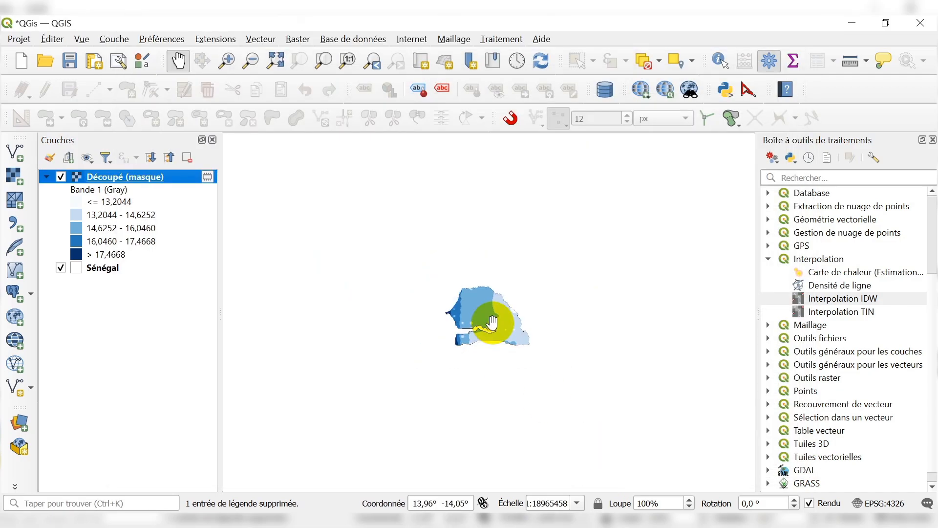
pyautogui.scroll(-1, 490, 320)
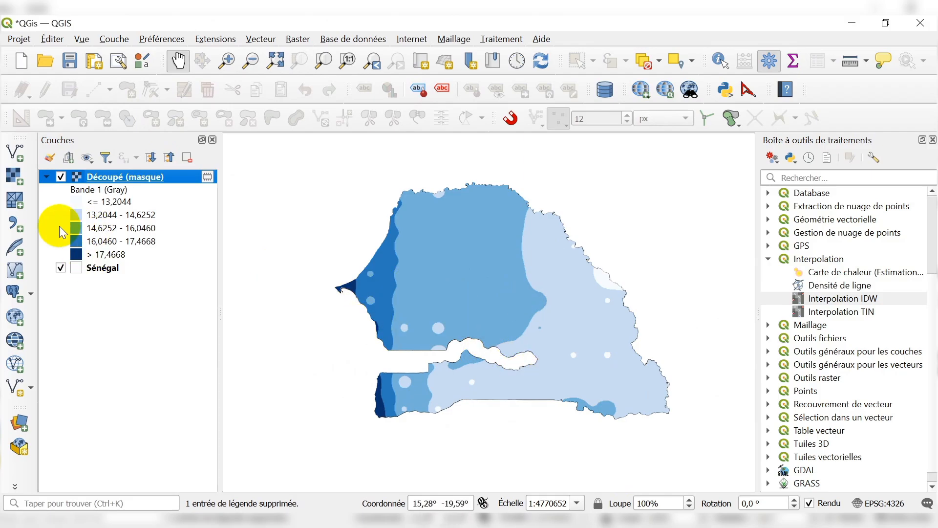
pyautogui.click(99, 203)
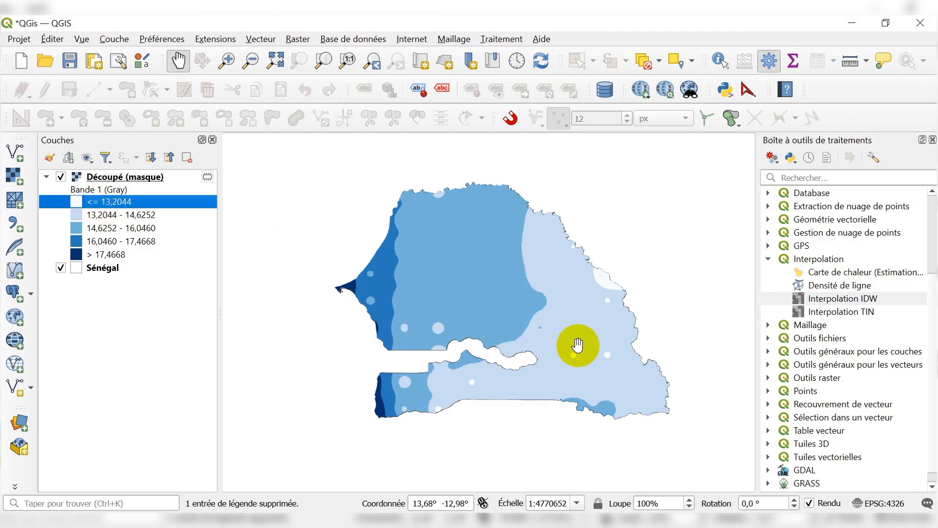
pyautogui.scroll(1, 584, 345)
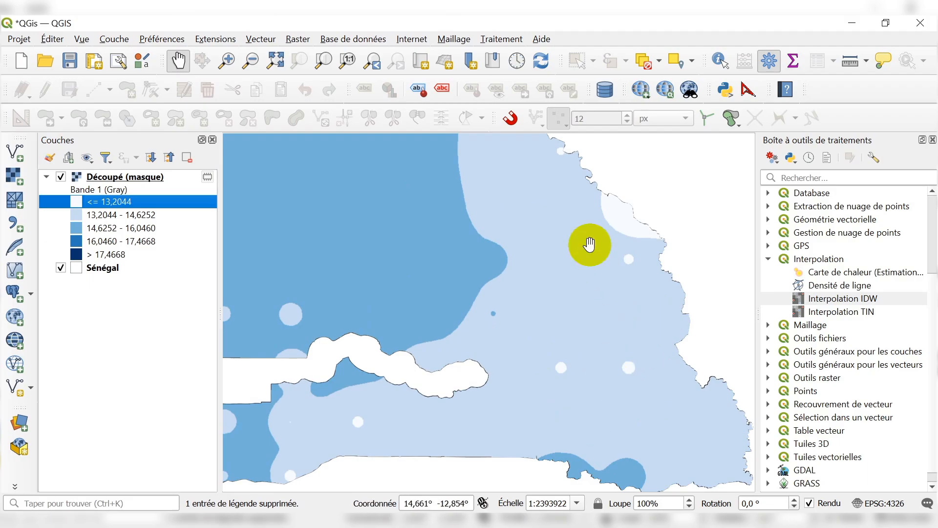
pyautogui.scroll(-1, 577, 347)
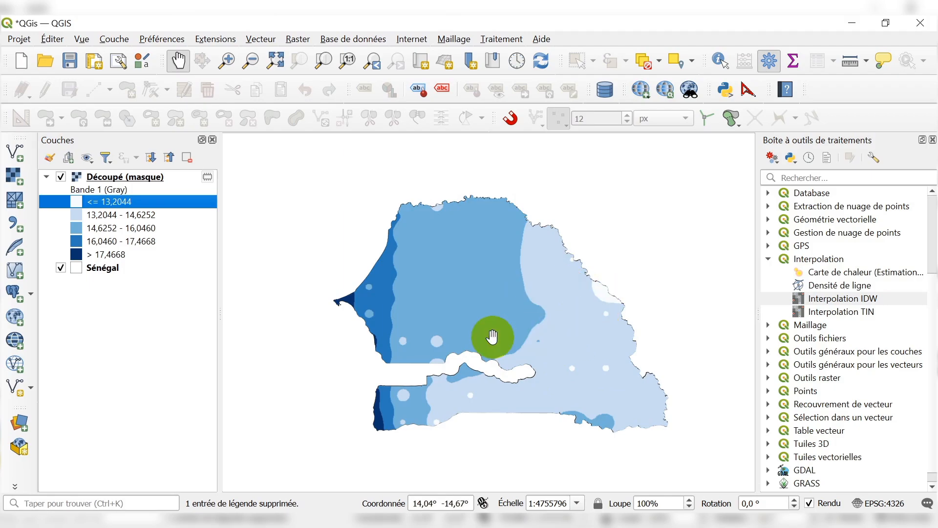
pyautogui.scroll(1, 474, 311)
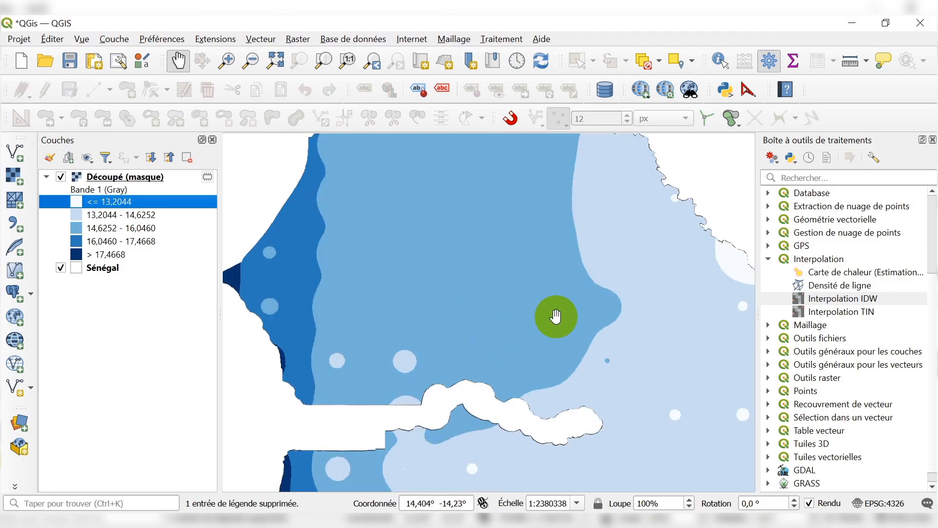
# Examine the raster's temperature classes at Senegal's western tip and along its southwestern coast.
pyautogui.scroll(-1, 554, 315)
pyautogui.scroll(1, 454, 304)
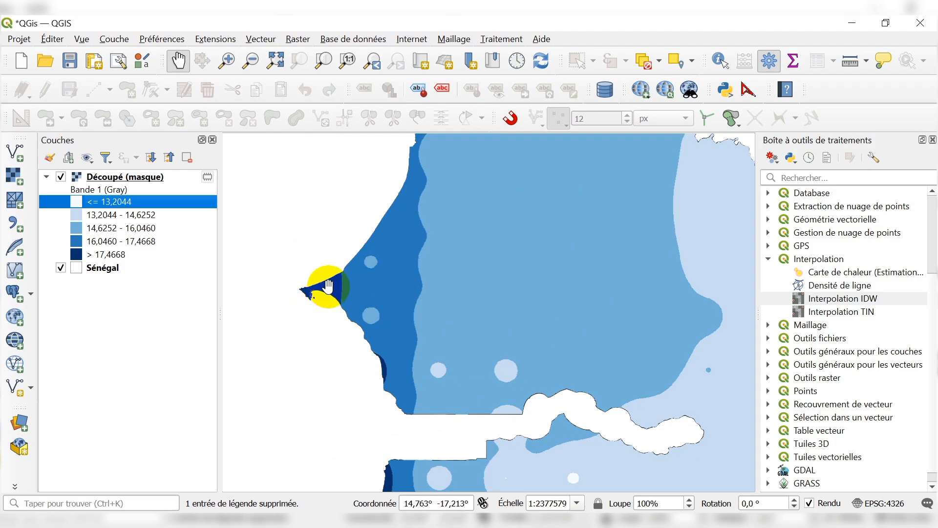
pyautogui.scroll(-1, 324, 288)
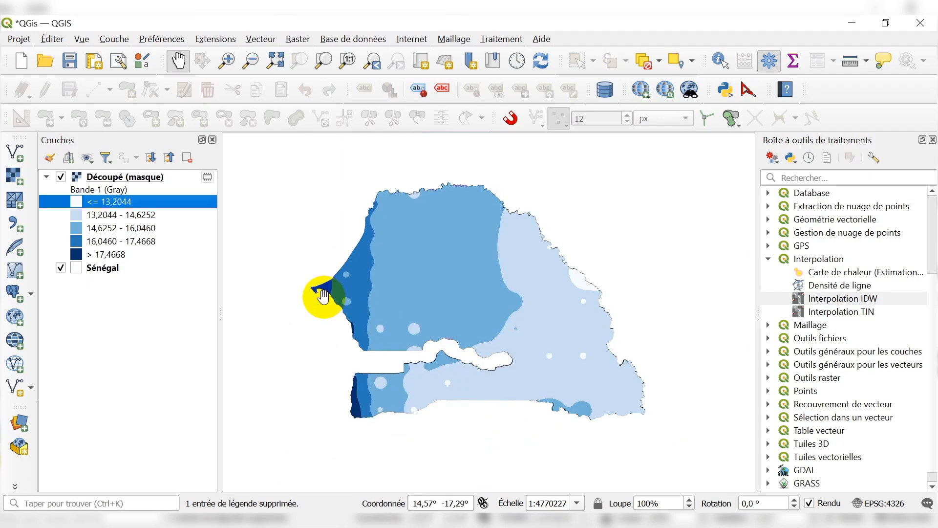
pyautogui.scroll(1, 322, 290)
pyautogui.scroll(-1, 315, 271)
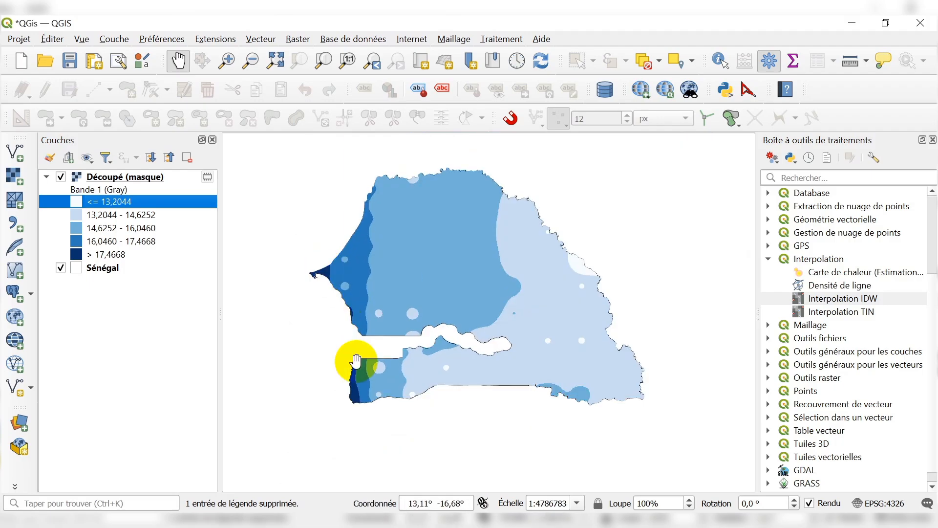
pyautogui.scroll(1, 351, 403)
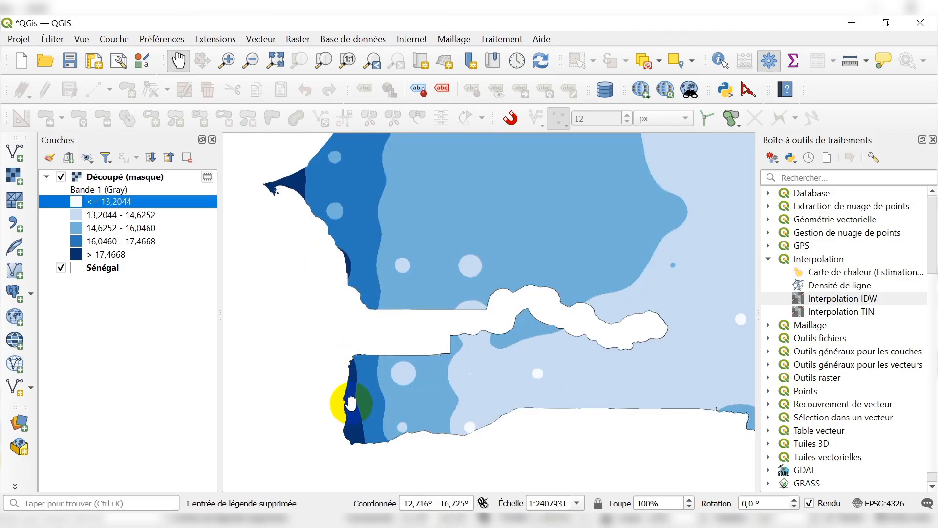
# Add the regional boundaries shapefile LIMITE_REG_2014 from the INPUT\VG folder of ESPACE DE TRAVAIL as a vector layer.
pyautogui.click(15, 153)
pyautogui.click(791, 158)
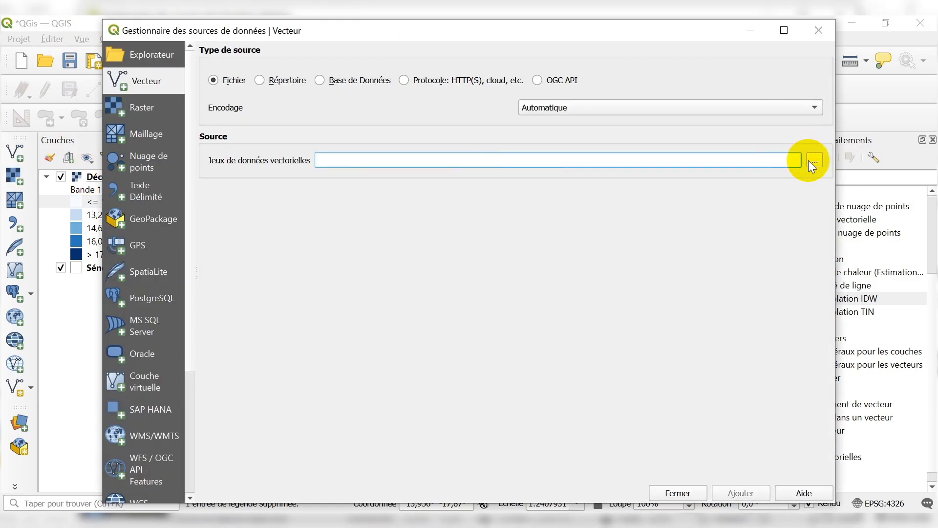
pyautogui.click(814, 161)
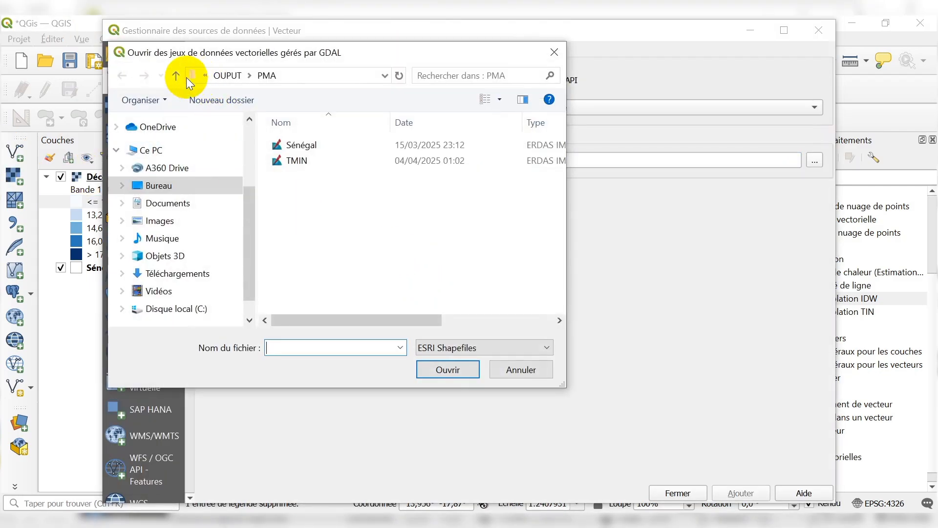
pyautogui.click(176, 75)
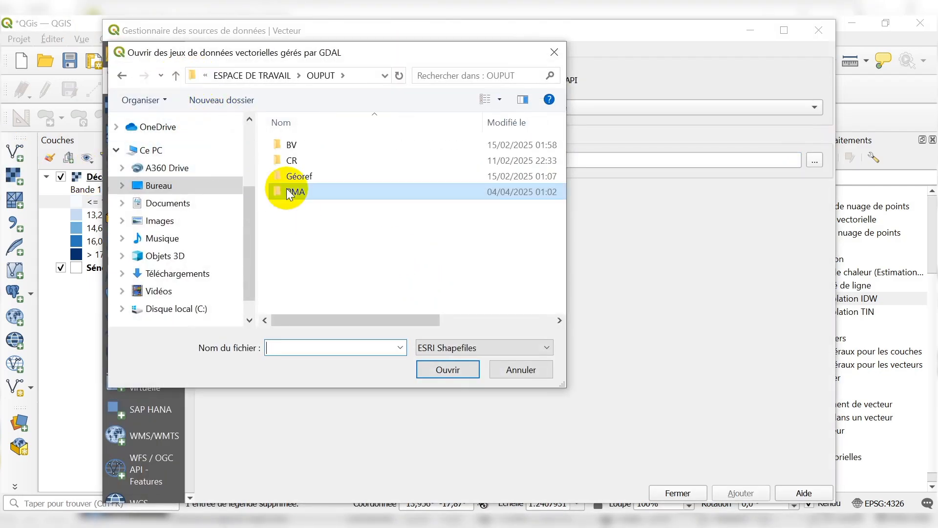
pyautogui.click(179, 76)
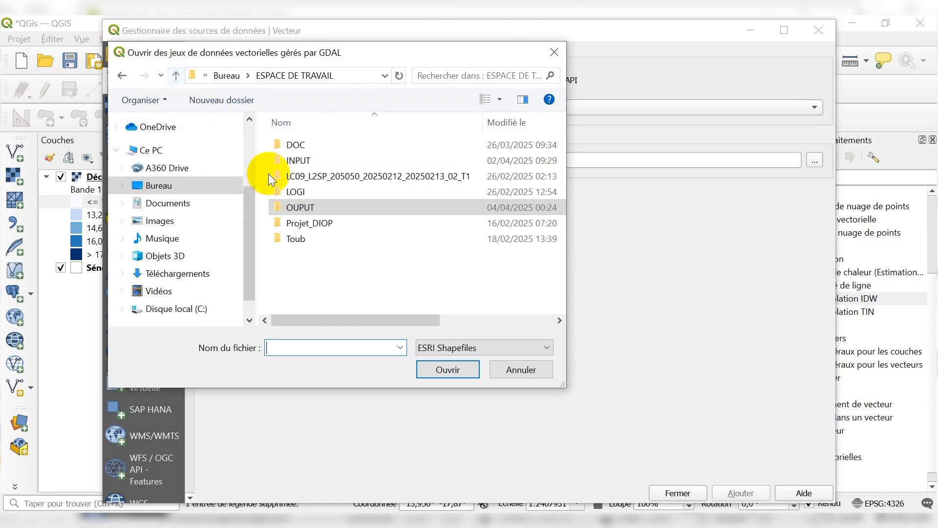
pyautogui.doubleClick(295, 164)
pyautogui.click(291, 224)
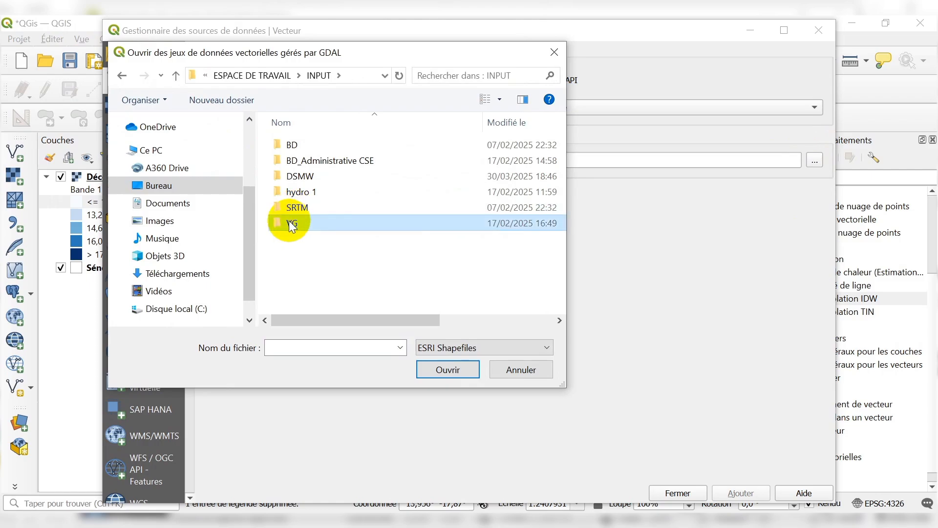
pyautogui.doubleClick(291, 224)
pyautogui.click(328, 223)
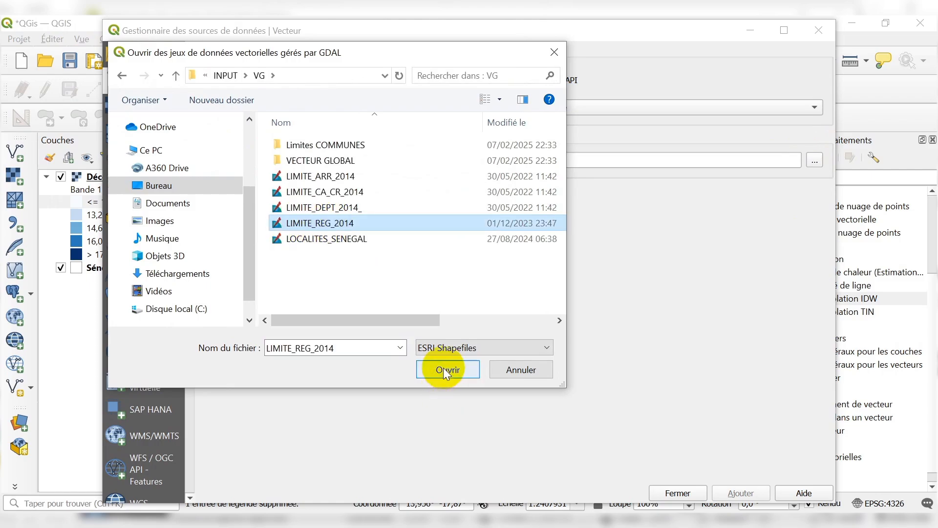
pyautogui.click(444, 374)
pyautogui.click(741, 491)
pyautogui.click(677, 494)
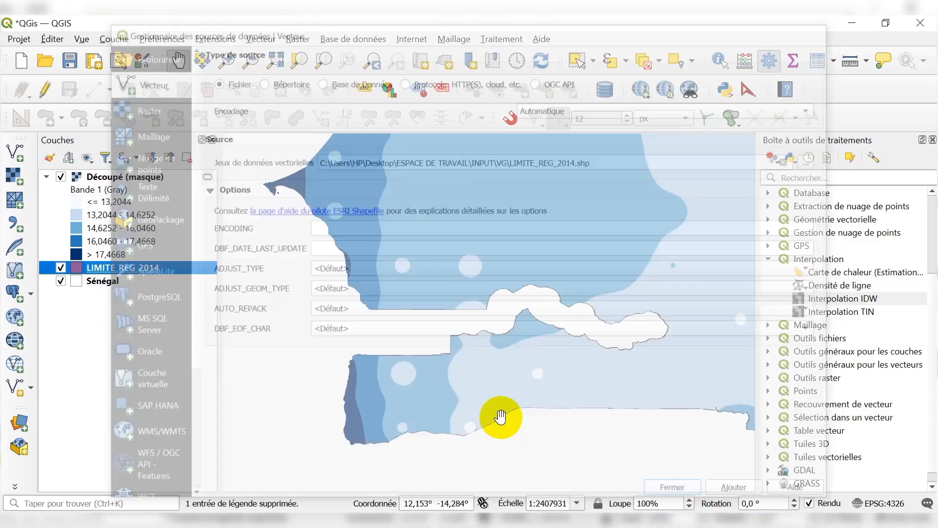
# Move LIMITE_REG_2014 above the Découpé (masque) raster and set its simple fill's style to Pas de remplissage.
pyautogui.scroll(-1, 298, 382)
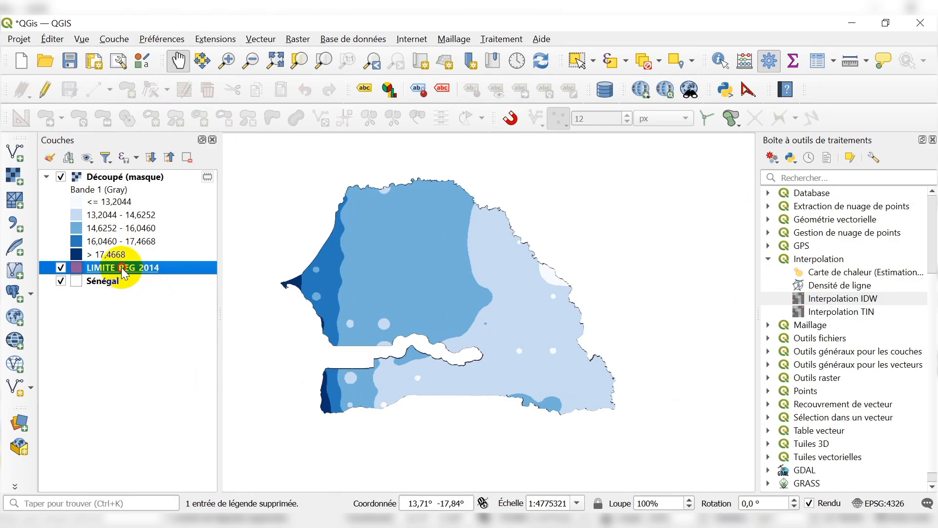
pyautogui.moveTo(123, 272); pyautogui.dragTo(174, 169)
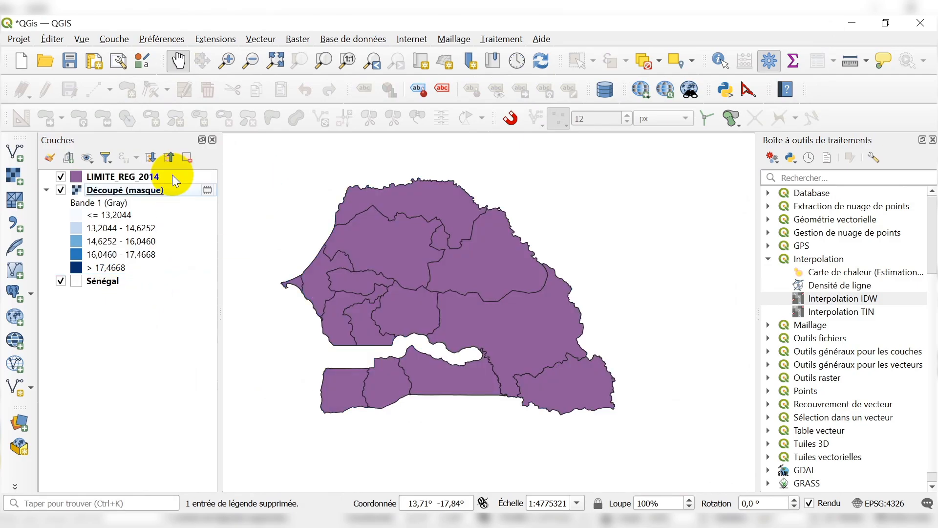
pyautogui.click(136, 179)
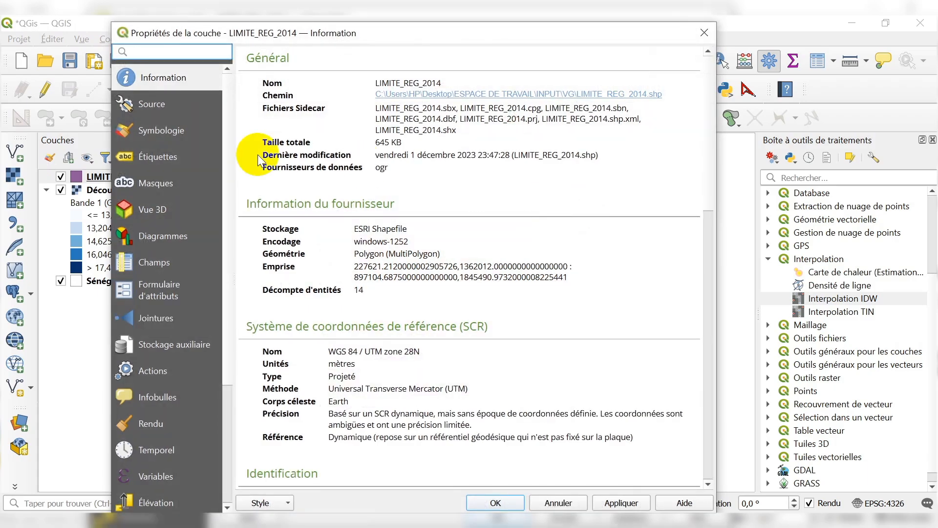
pyautogui.click(179, 141)
pyautogui.click(430, 91)
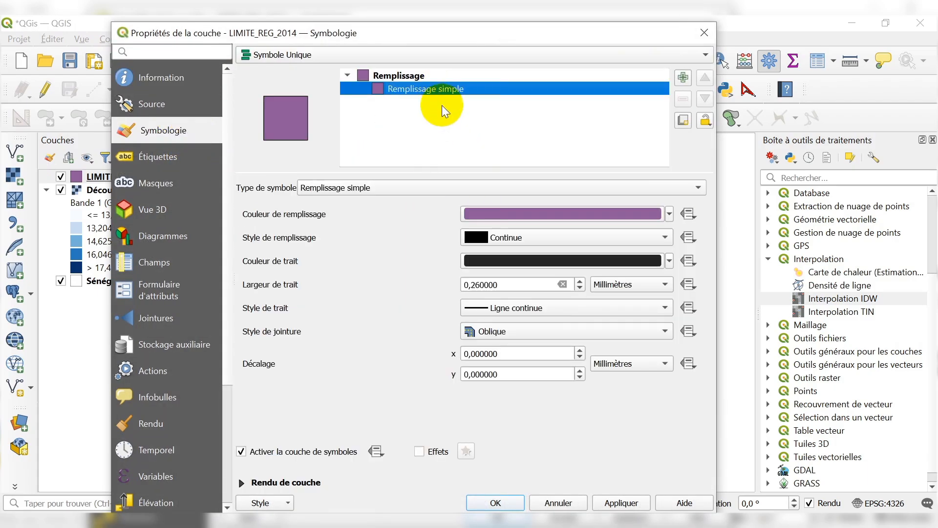
pyautogui.click(558, 240)
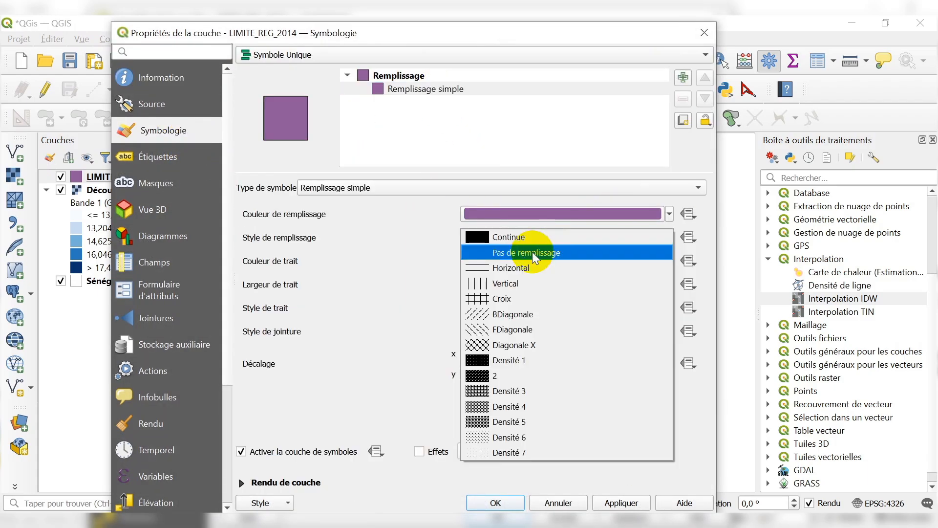
pyautogui.click(532, 251)
pyautogui.click(615, 504)
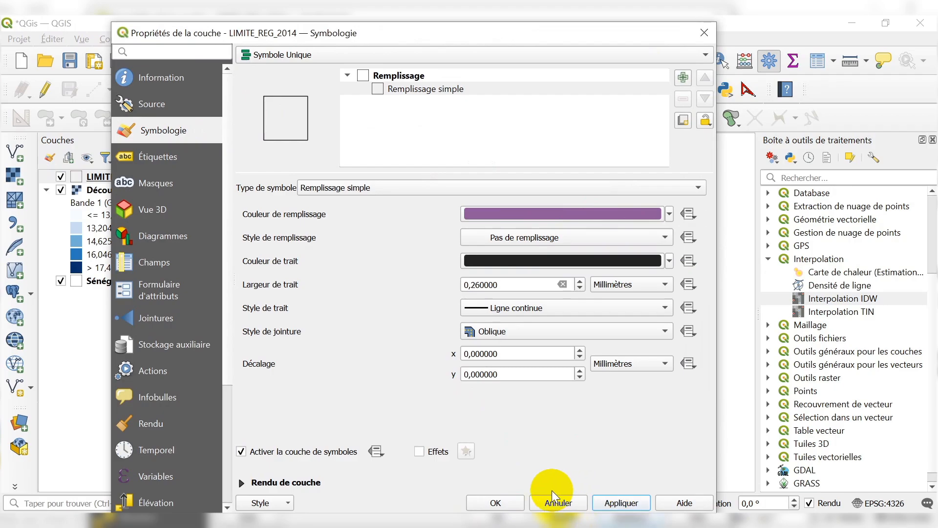
# Label the LIMITE_REG_2014 regions with simple labels from the REG field, with text size 12 points.
pyautogui.click(186, 160)
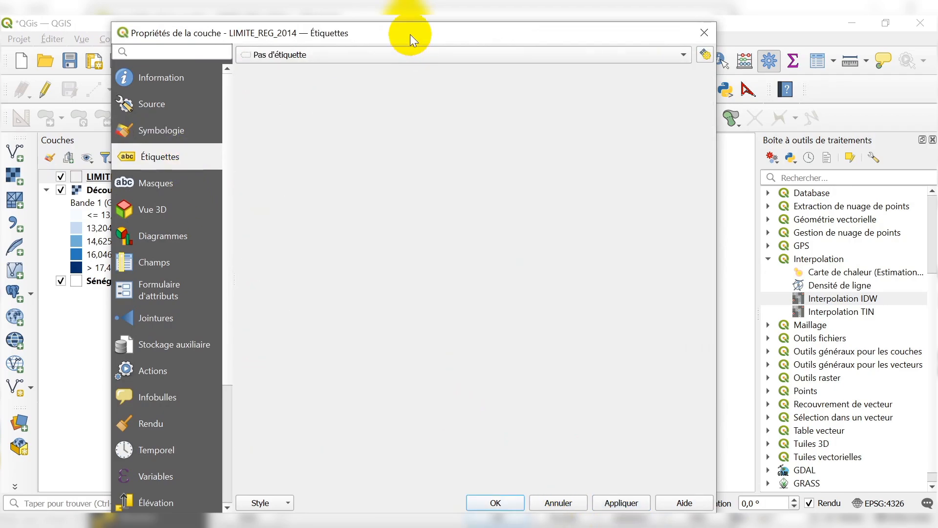
pyautogui.click(379, 54)
pyautogui.click(288, 65)
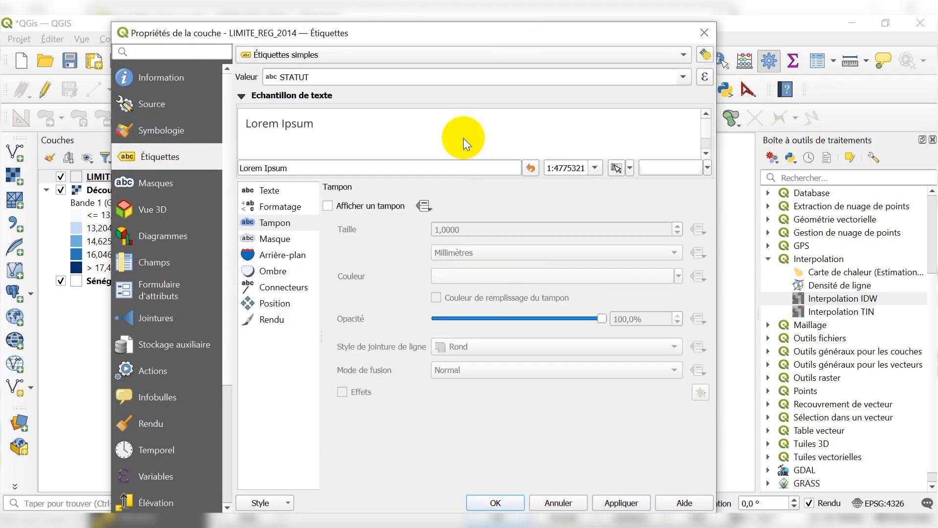
pyautogui.click(684, 76)
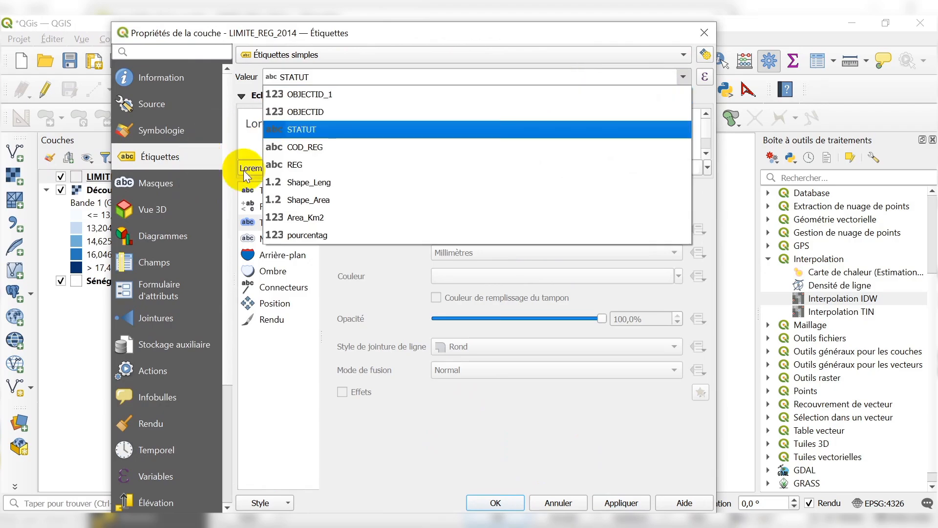
pyautogui.click(266, 165)
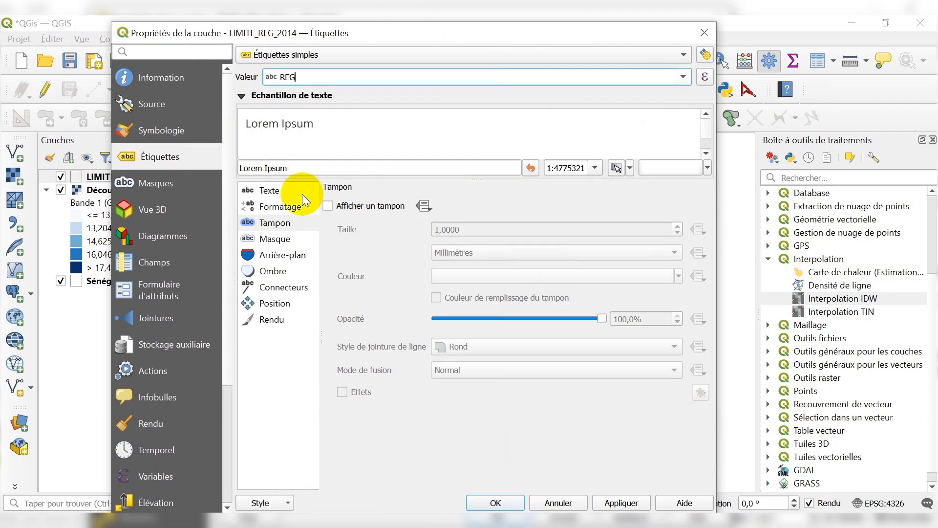
pyautogui.click(302, 194)
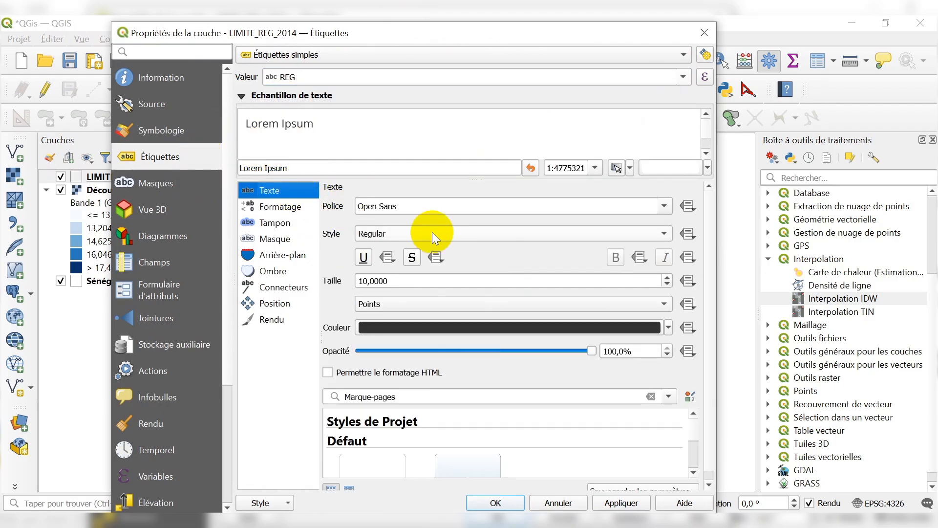
pyautogui.click(667, 277)
pyautogui.click(667, 277)
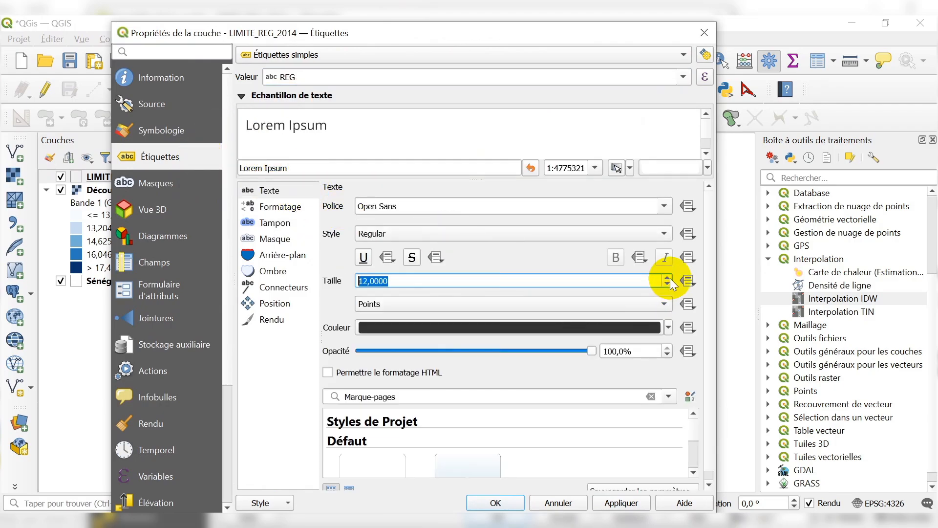
# Enable a 1 mm buffer around the region labels, apply the label settings and close the layer properties.
pyautogui.click(274, 224)
pyautogui.click(328, 206)
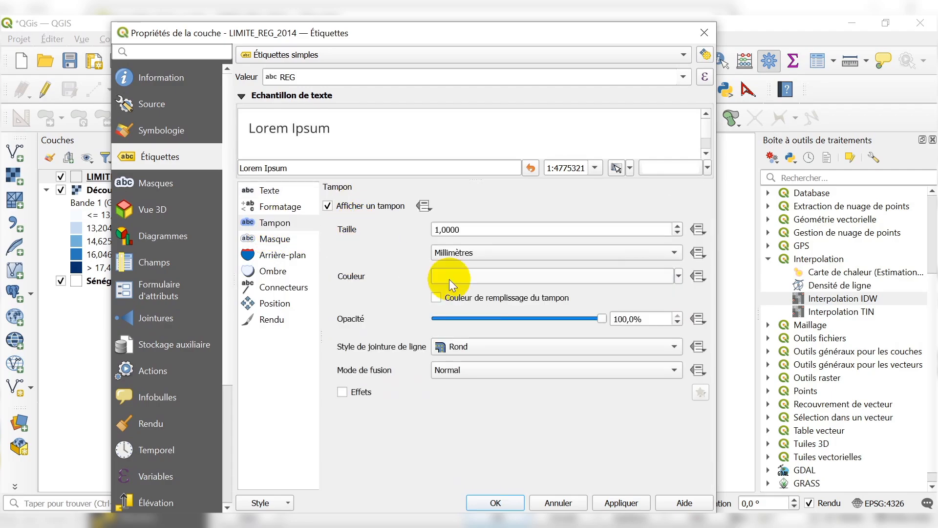
pyautogui.click(680, 276)
pyautogui.click(638, 487)
pyautogui.click(631, 503)
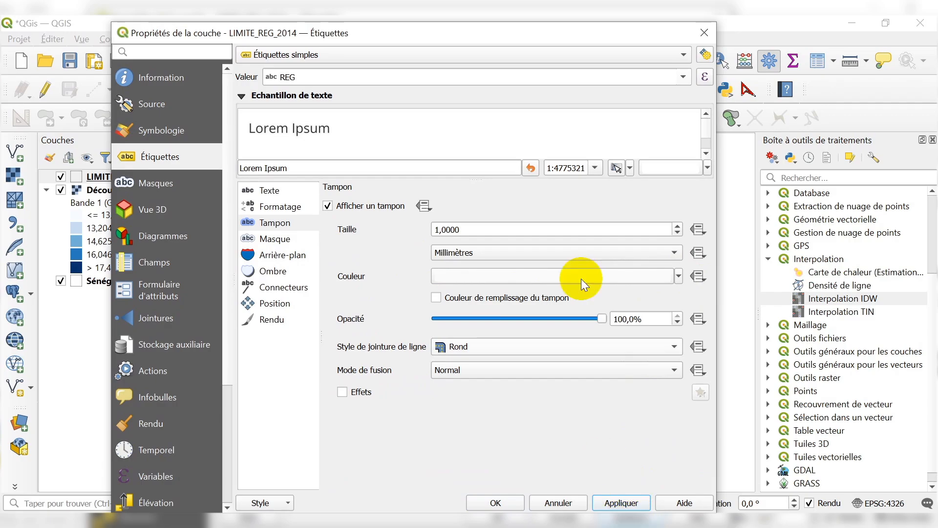
pyautogui.moveTo(541, 44); pyautogui.dragTo(614, 94)
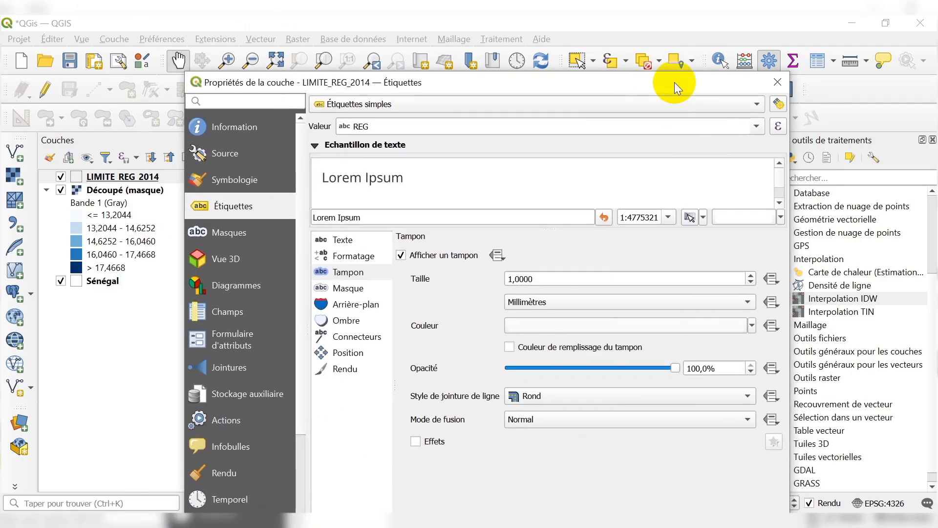
pyautogui.moveTo(674, 83); pyautogui.dragTo(647, 32)
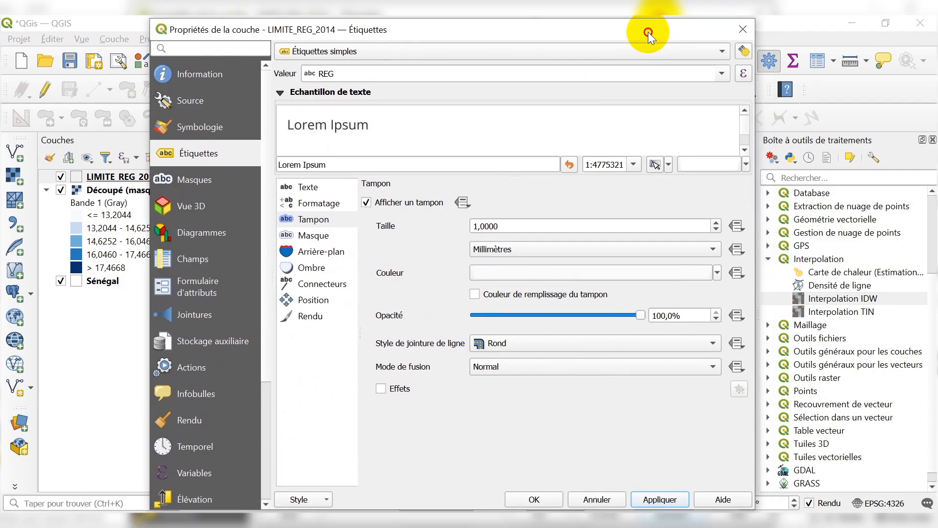
pyautogui.click(541, 498)
# Examine the temperature classes of the labelled regions against the legend, from Dakar and Thiès down to the Ziguinchor coast.
pyautogui.scroll(1, 356, 283)
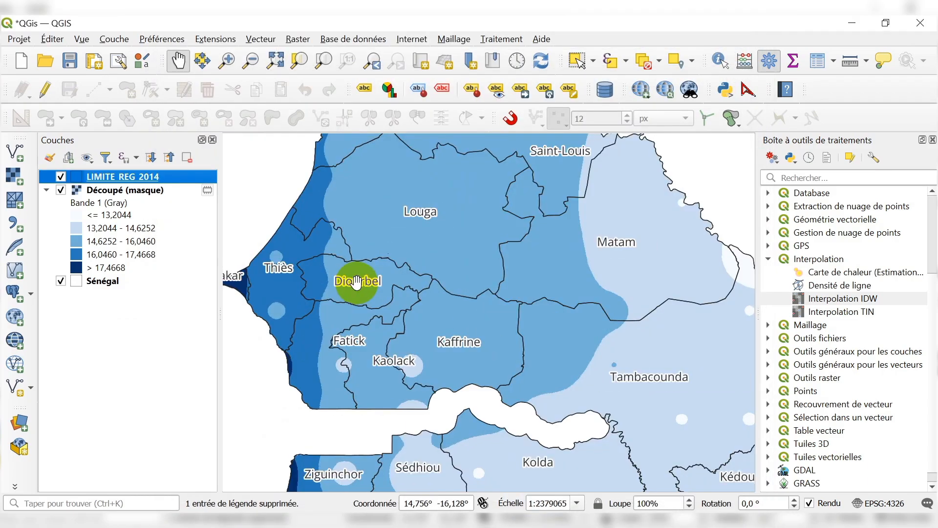
pyautogui.scroll(-1, 513, 254)
pyautogui.scroll(1, 463, 293)
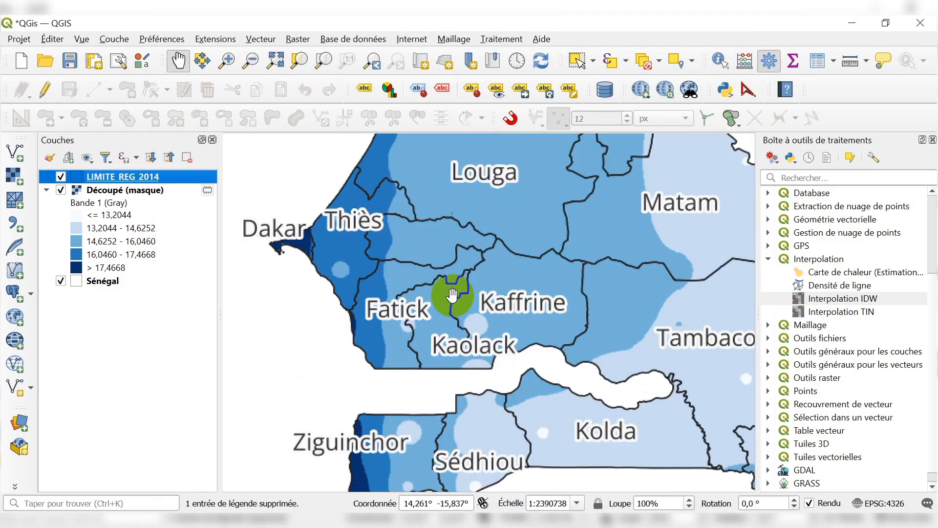
pyautogui.moveTo(344, 218); pyautogui.dragTo(362, 230)
pyautogui.scroll(-1, 349, 219)
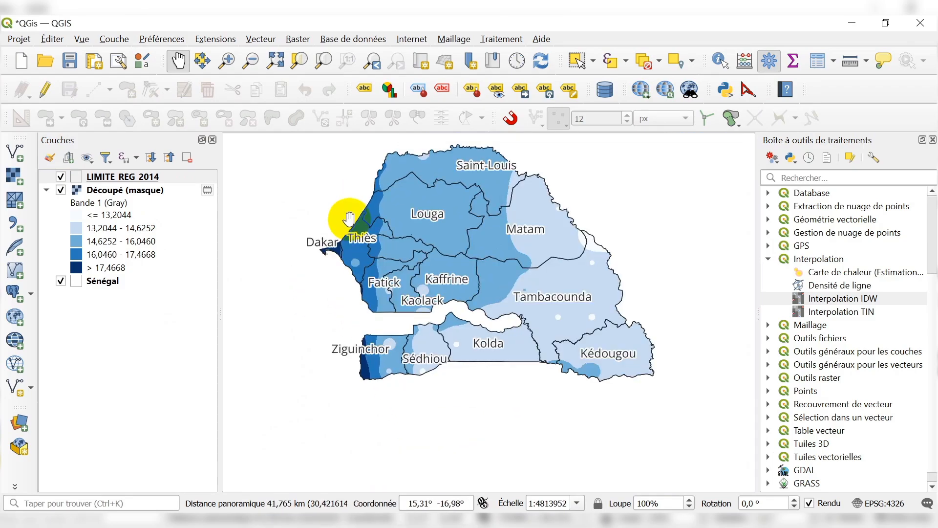
pyautogui.scroll(1, 365, 347)
pyautogui.scroll(1, 371, 399)
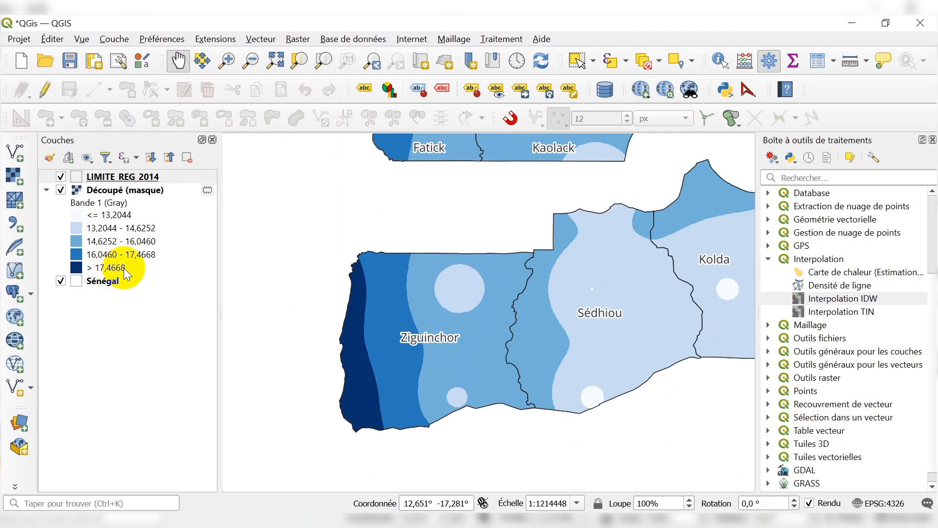
pyautogui.click(377, 376)
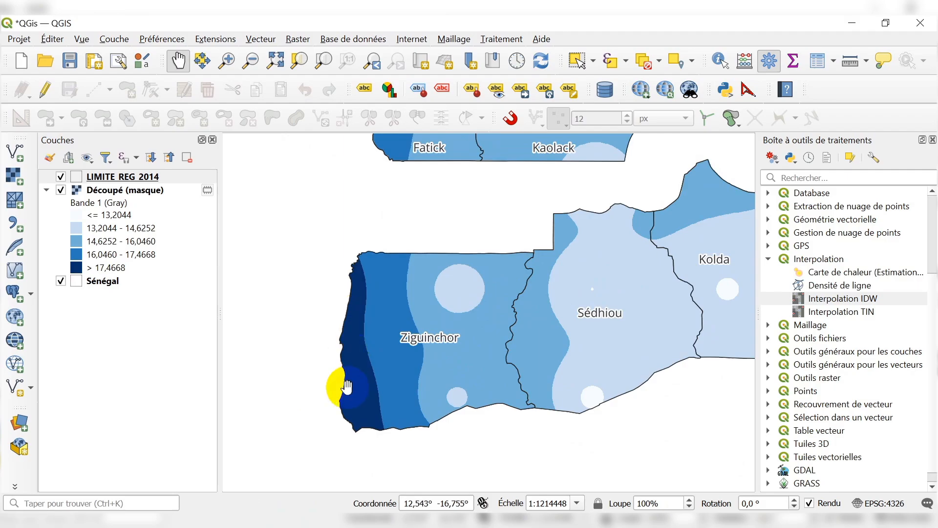
pyautogui.scroll(1, 347, 386)
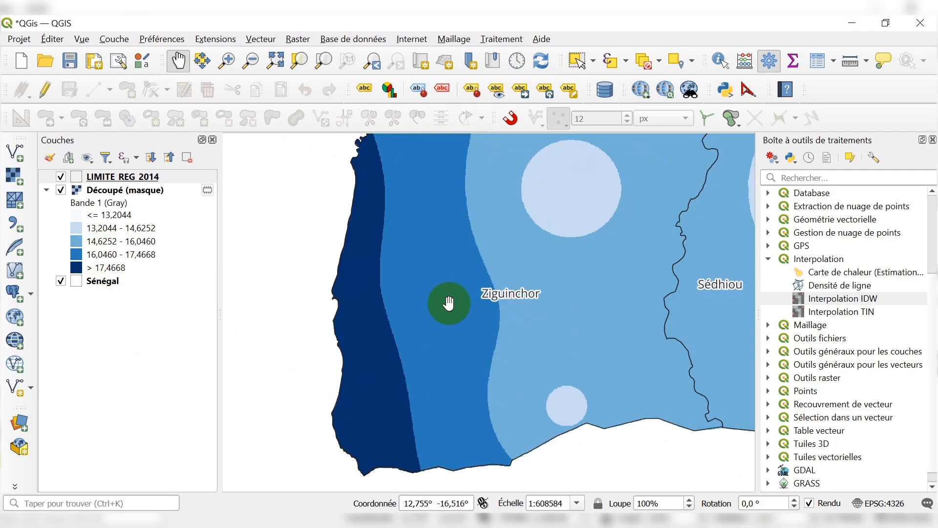
pyautogui.scroll(-1, 383, 393)
pyautogui.scroll(1, 423, 338)
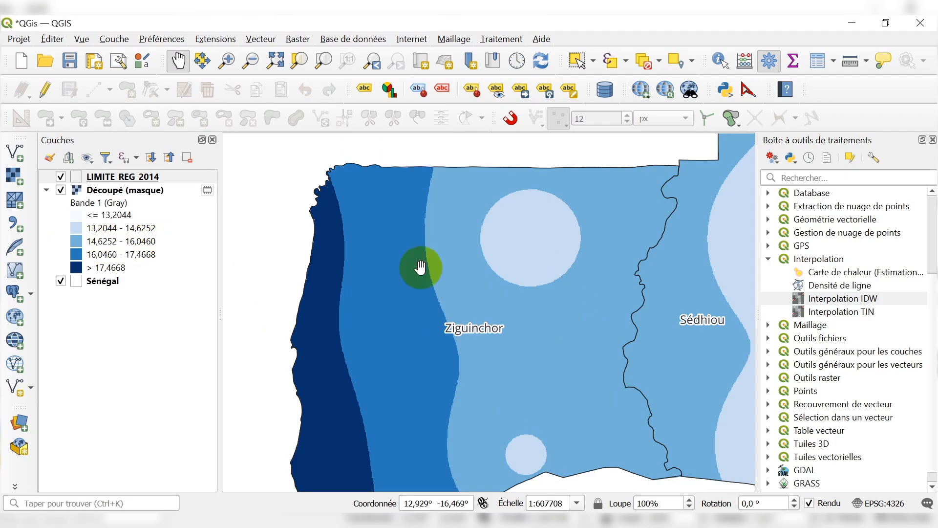
pyautogui.scroll(-1, 364, 371)
pyautogui.scroll(-1, 320, 430)
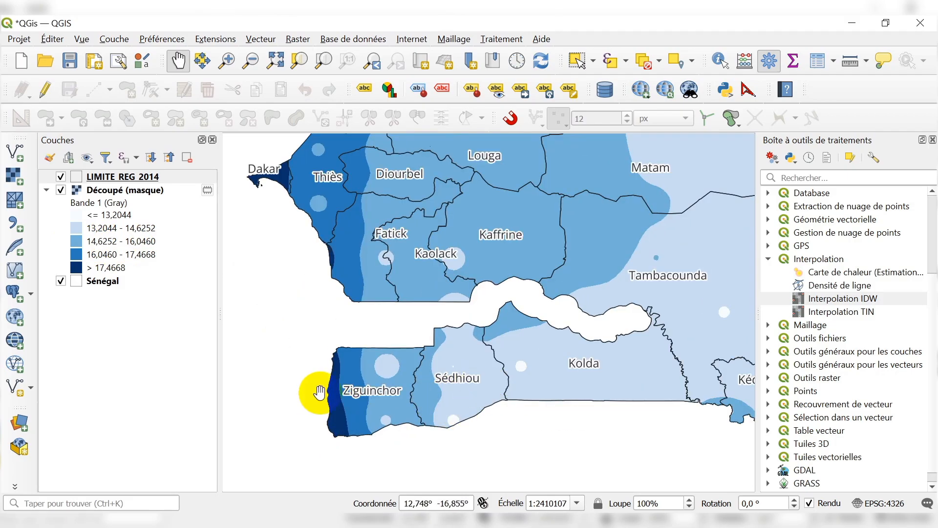
# Examine the temperature classes of the inland and northern regions, from Kolda, Kédougou and Tambacounda to Matam, Louga and Saint-Louis, against the legend.
pyautogui.scroll(-1, 318, 393)
pyautogui.scroll(1, 442, 390)
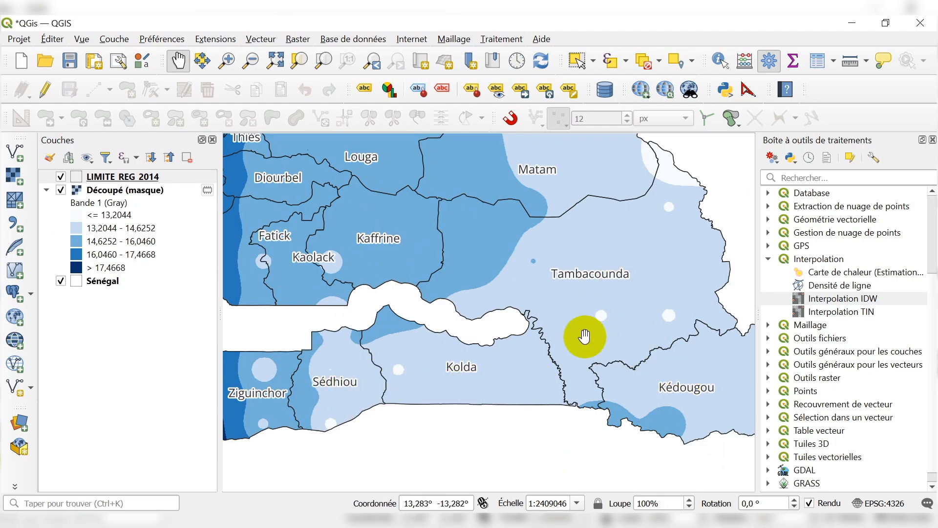
pyautogui.scroll(-1, 583, 337)
pyautogui.scroll(1, 566, 175)
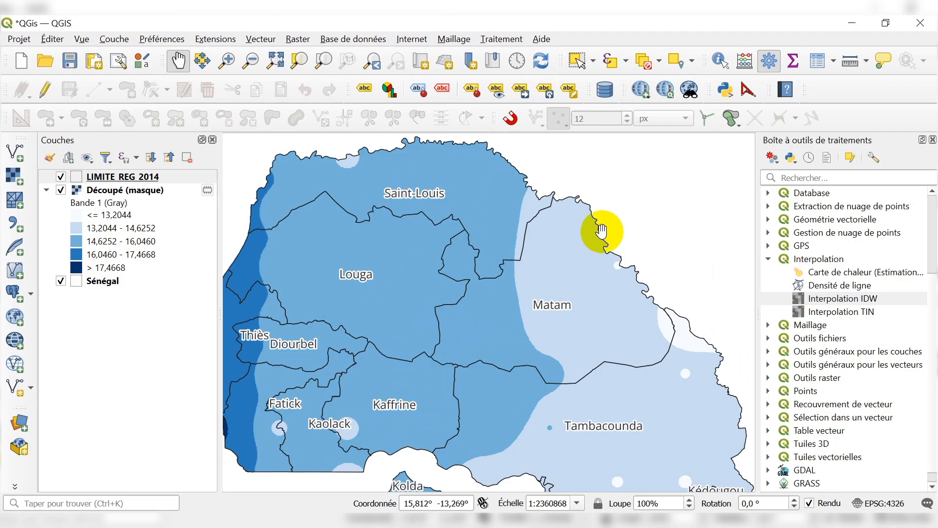
pyautogui.scroll(-1, 602, 230)
pyautogui.scroll(1, 523, 248)
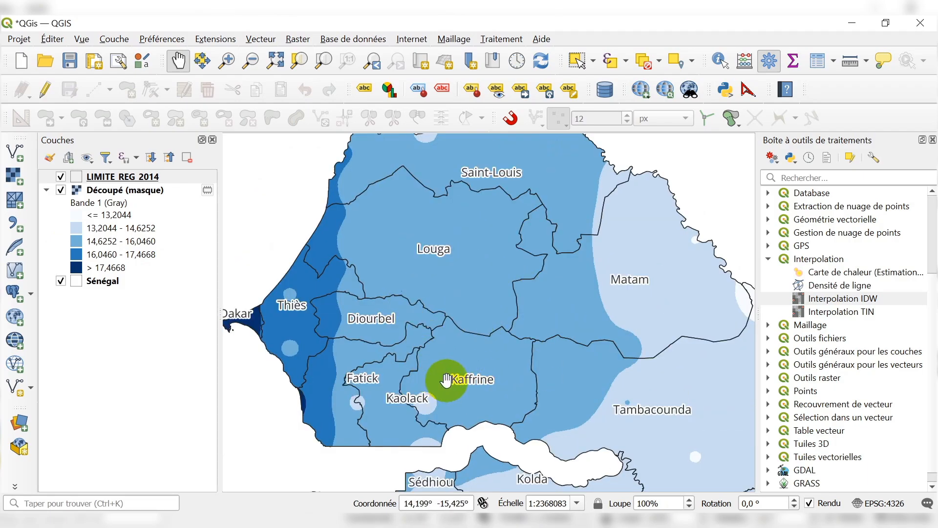
pyautogui.click(100, 244)
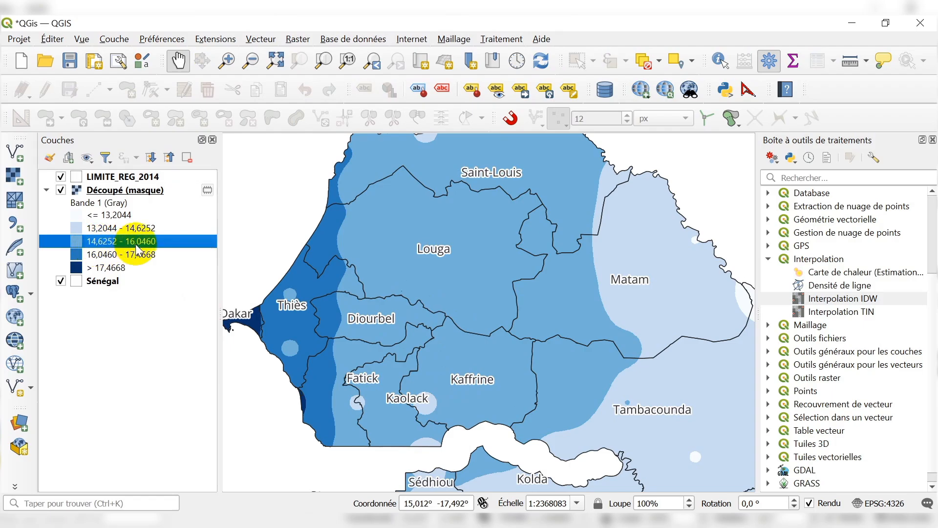
pyautogui.scroll(-1, 628, 314)
pyautogui.scroll(2, 464, 322)
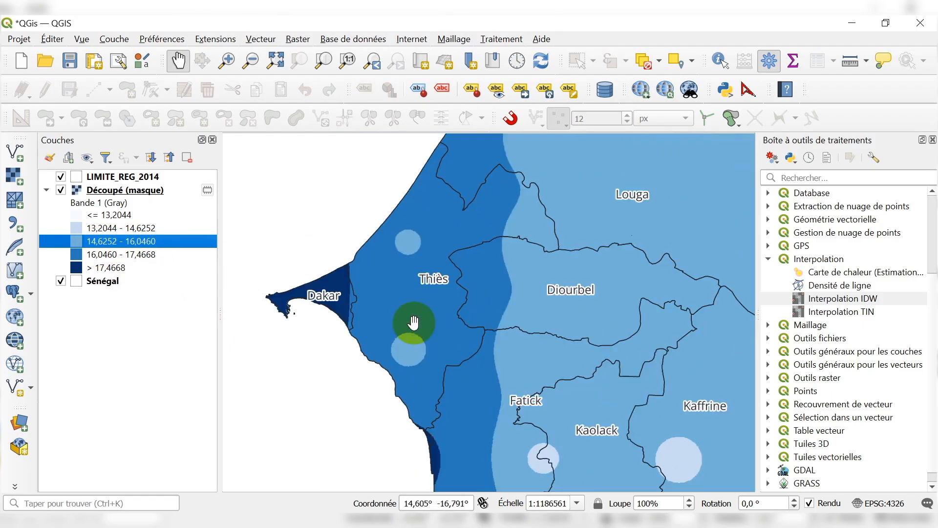
pyautogui.scroll(-2, 377, 247)
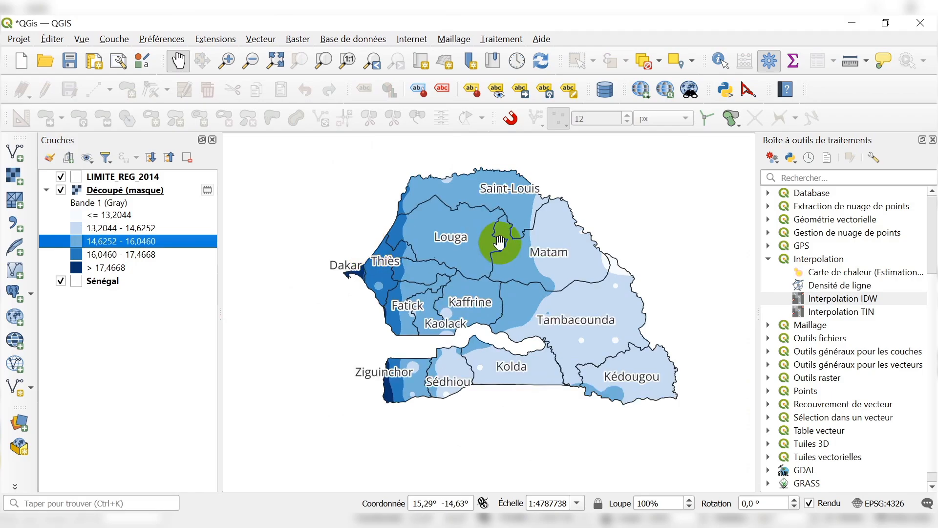
pyautogui.scroll(1, 497, 239)
pyautogui.scroll(-1, 464, 240)
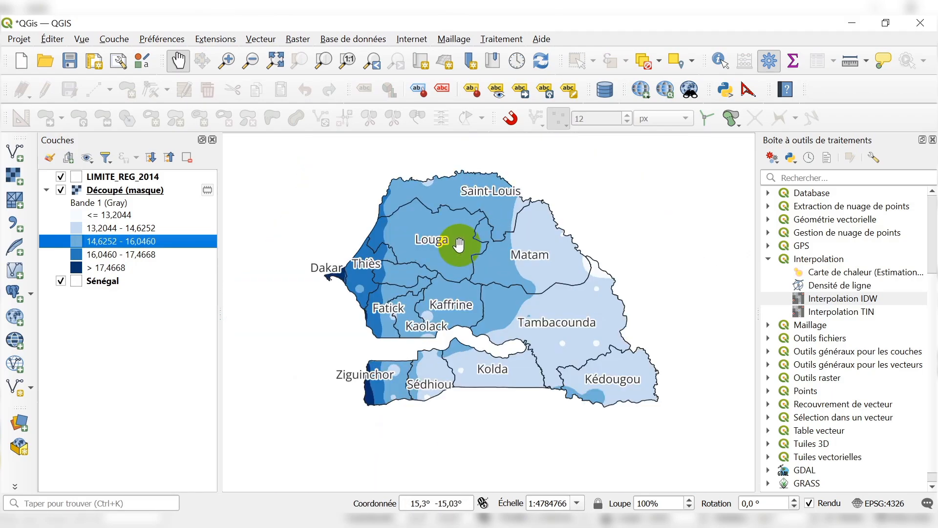
pyautogui.scroll(1, 432, 197)
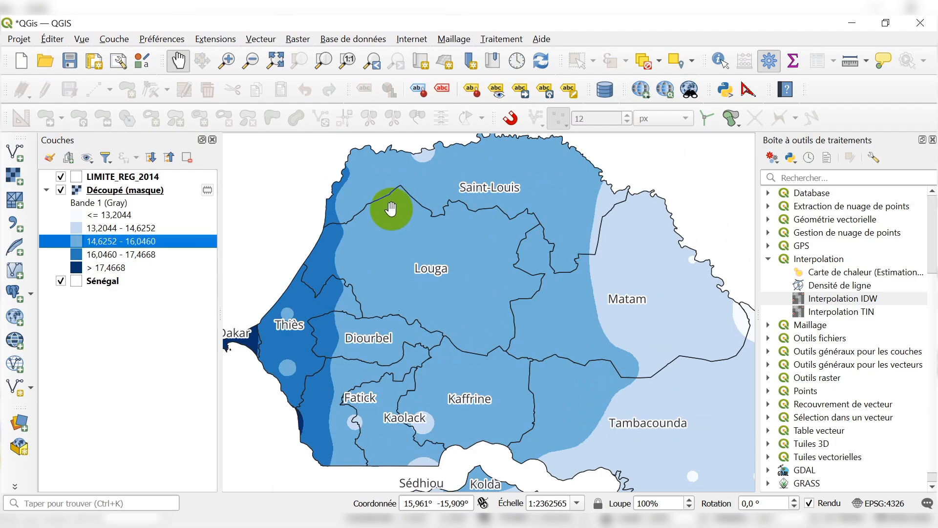
# Examine the temperature classes along the coast from Saint-Louis through Louga and Thiès to Dakar, comparing them with the interior.
pyautogui.scroll(-1, 392, 183)
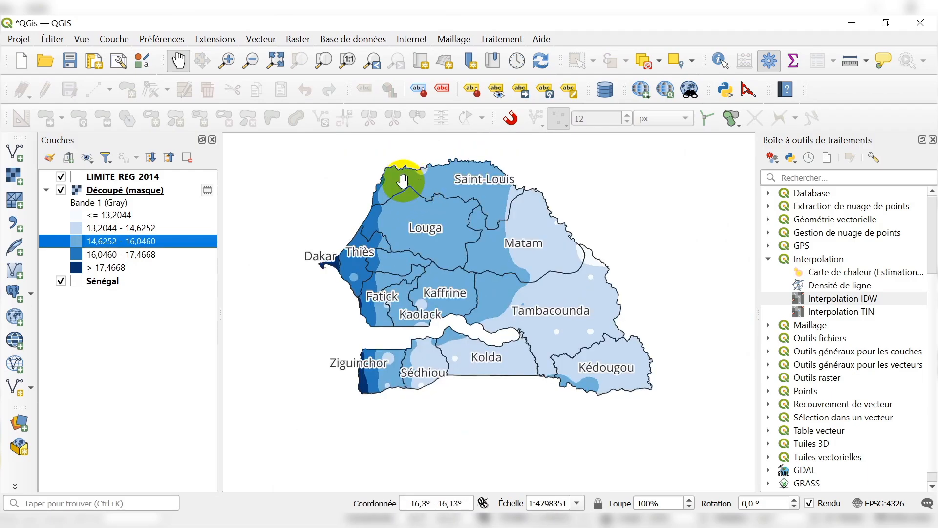
pyautogui.scroll(1, 390, 161)
pyautogui.scroll(1, 355, 199)
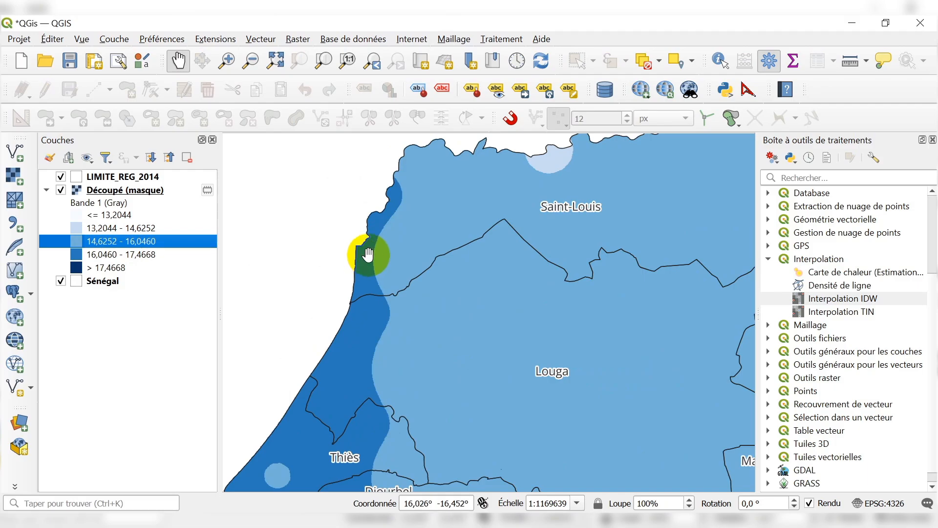
pyautogui.scroll(-1, 398, 185)
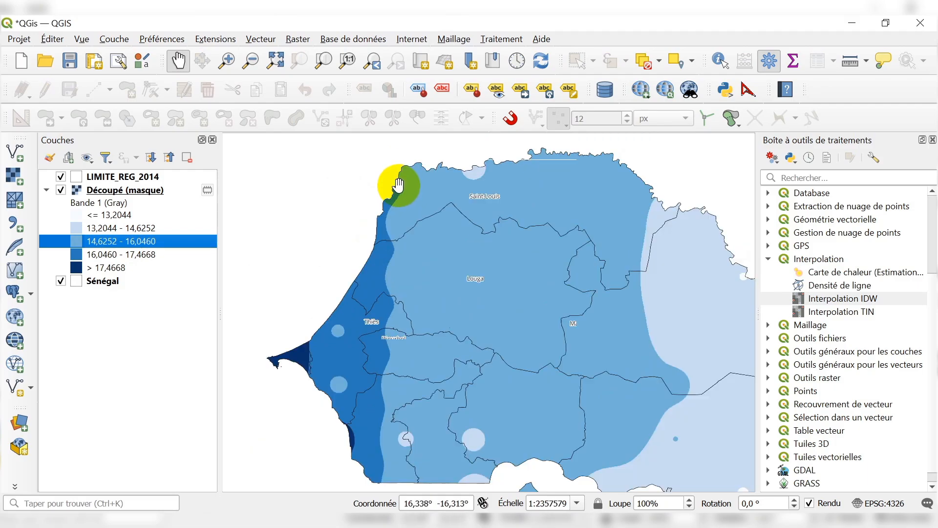
pyautogui.scroll(1, 270, 391)
pyautogui.scroll(-1, 256, 299)
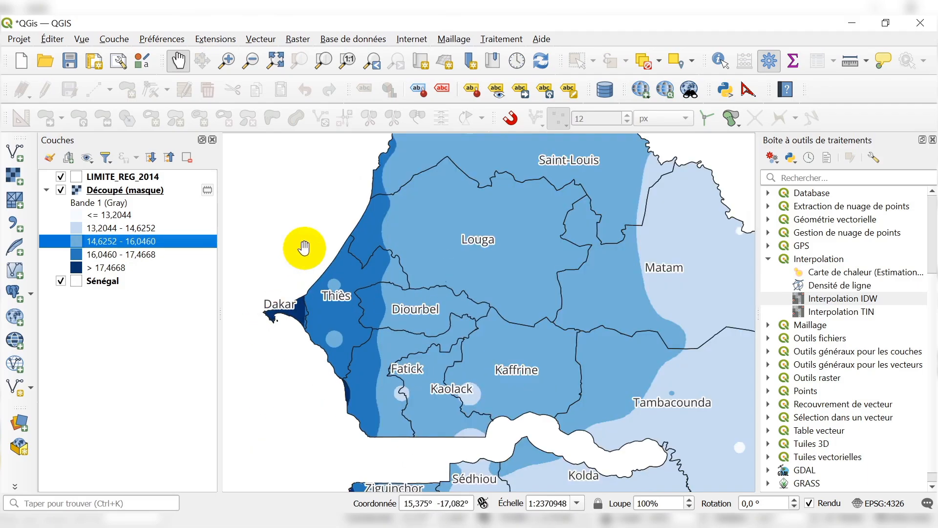
pyautogui.scroll(-1, 335, 178)
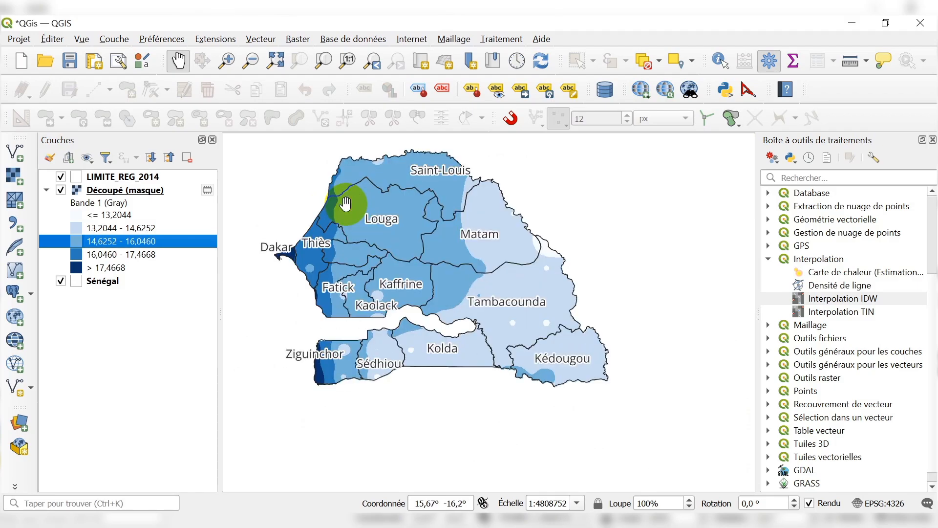
pyautogui.scroll(1, 334, 202)
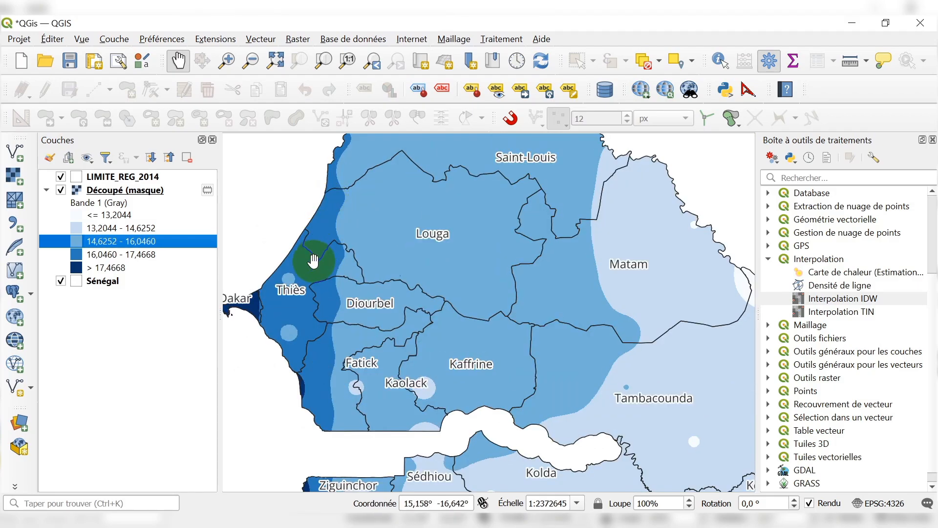
pyautogui.scroll(-1, 344, 215)
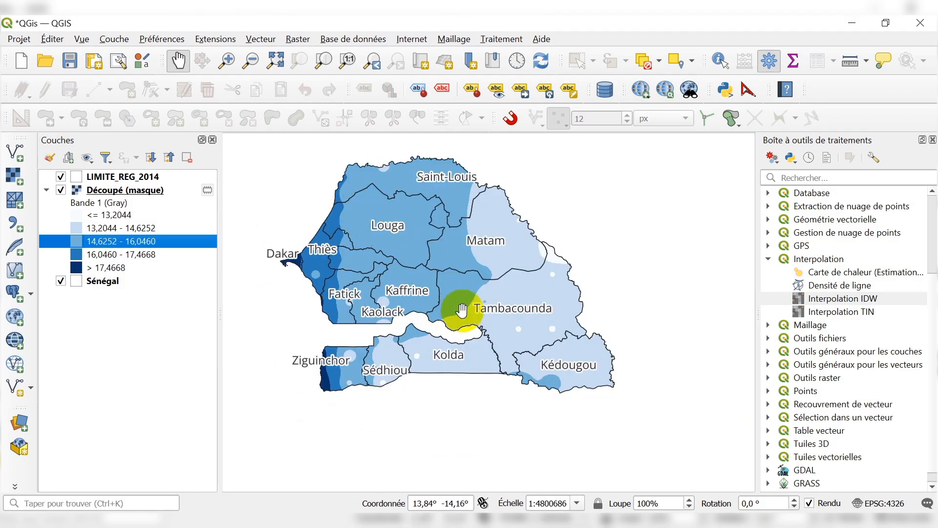
pyautogui.scroll(1, 380, 206)
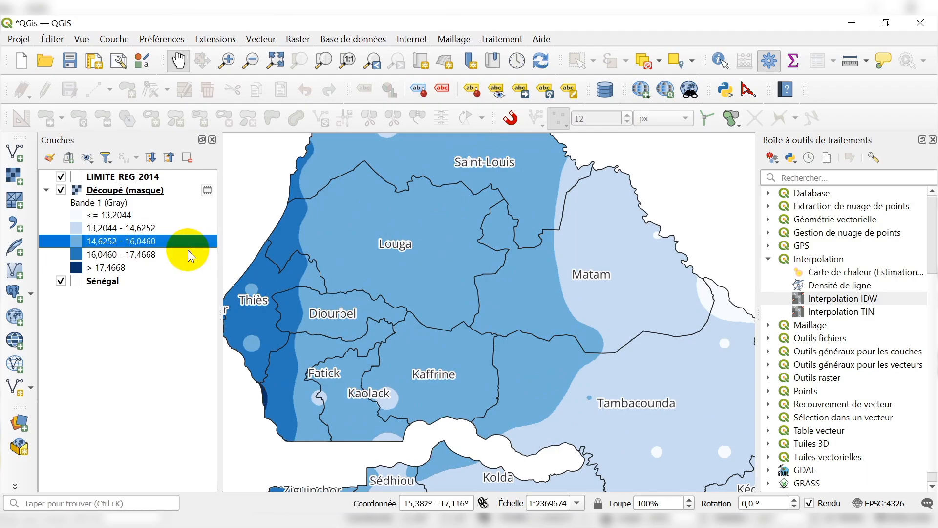
# Group the LIMITE_REG_2014, Découpé (masque) and Sénégal layers and name the group TMIN.
pyautogui.click(92, 177)
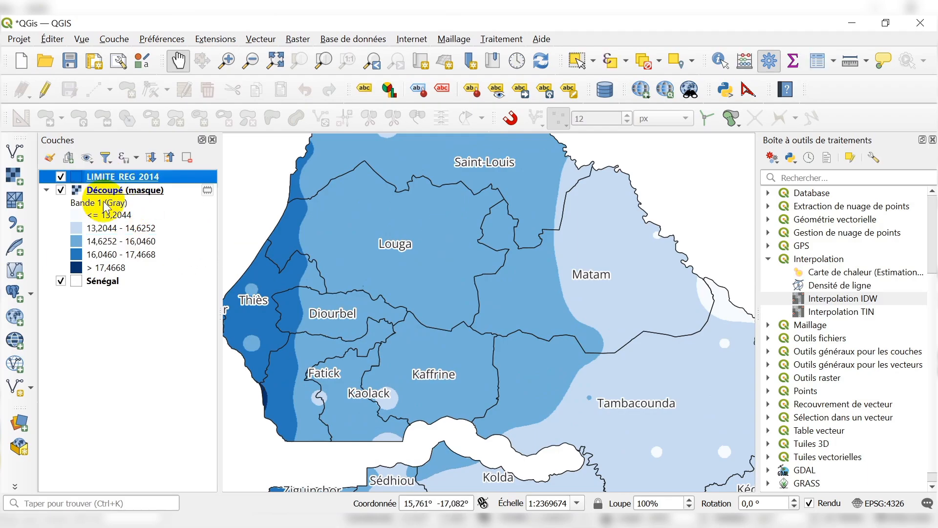
pyautogui.click(100, 281)
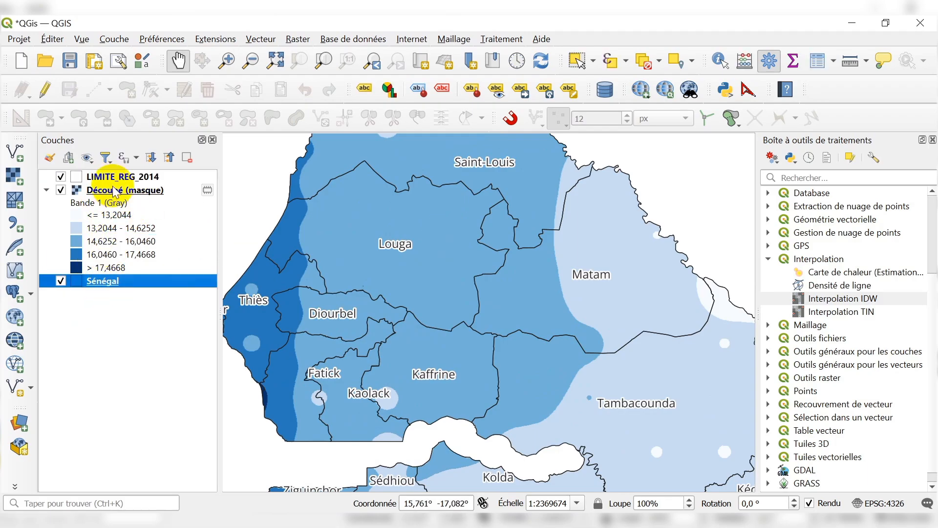
pyautogui.click(114, 177)
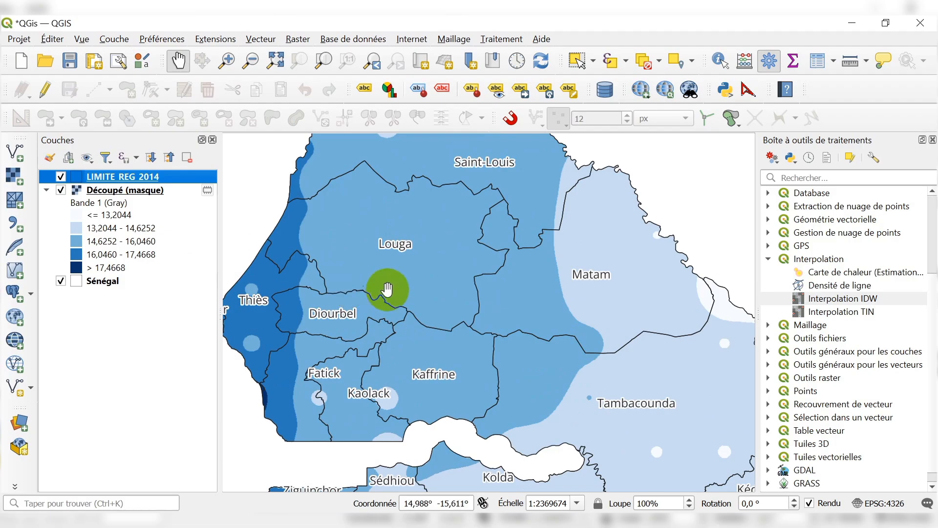
pyautogui.keyDown('shift'); pyautogui.click(99, 283); pyautogui.keyUp('shift')
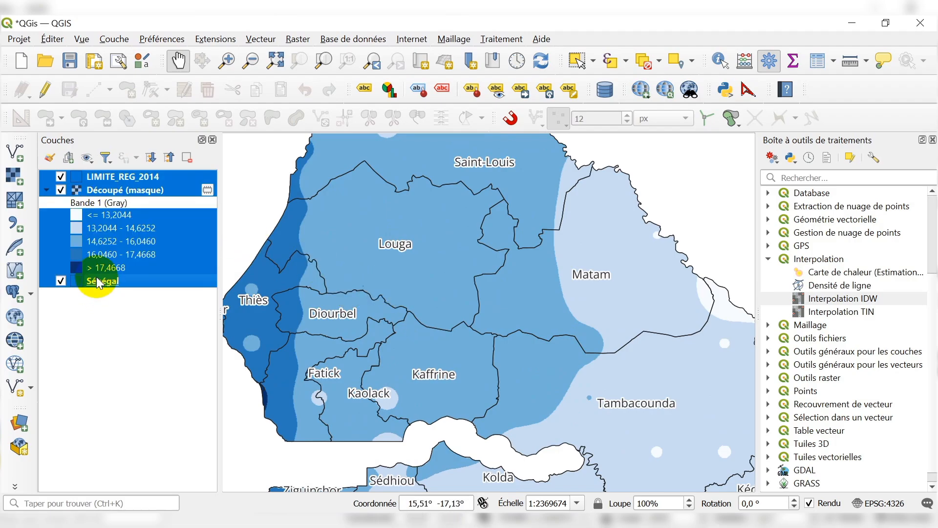
pyautogui.click(66, 165)
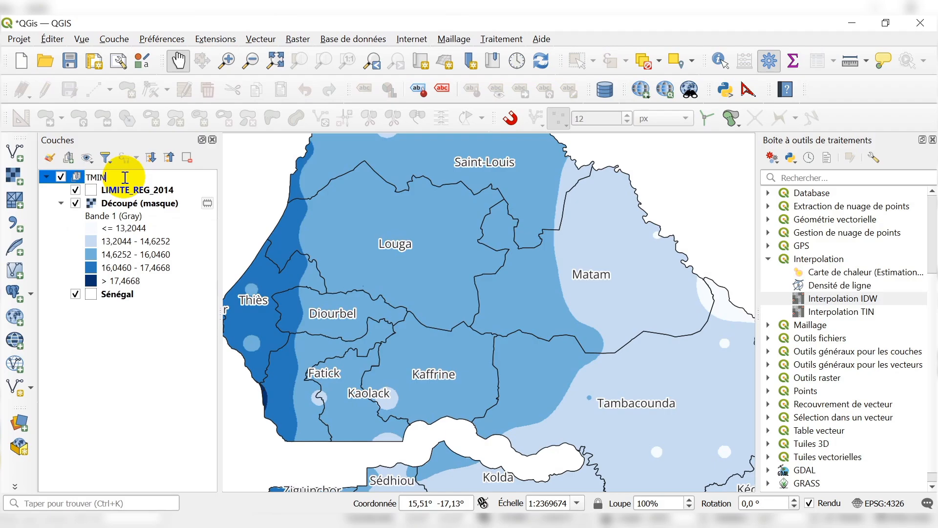
pyautogui.write('TMIN')
pyautogui.click(92, 397)
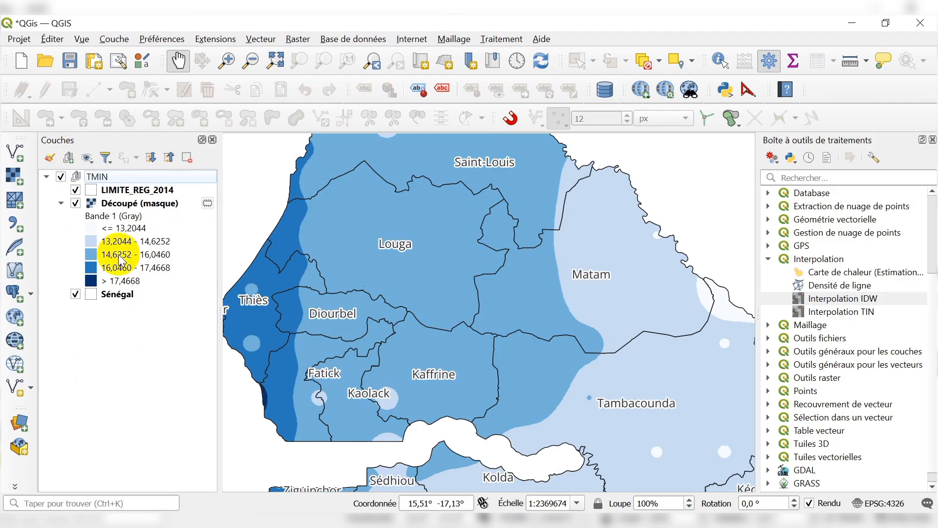
# Move the Sénégal layer out of the TMIN group and place it above the group in the layer order.
pyautogui.moveTo(116, 302); pyautogui.dragTo(157, 171)
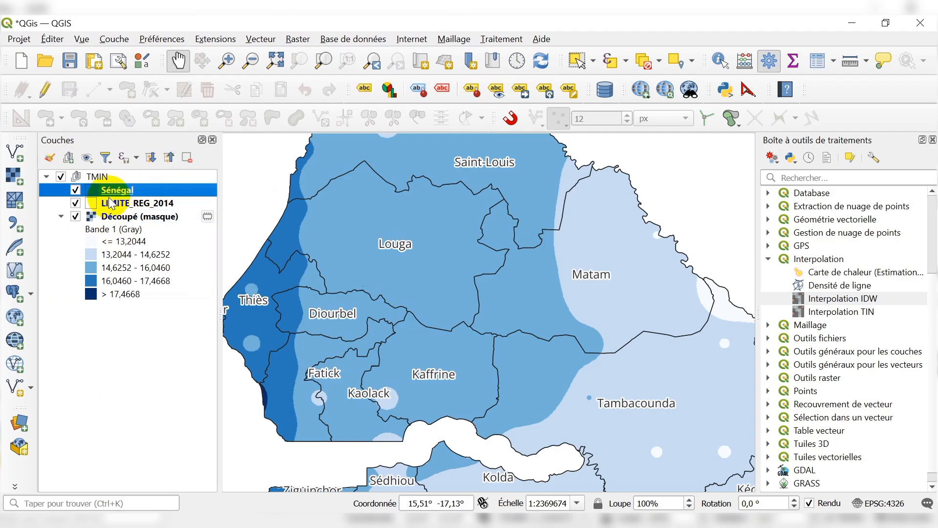
pyautogui.moveTo(111, 195); pyautogui.dragTo(146, 175)
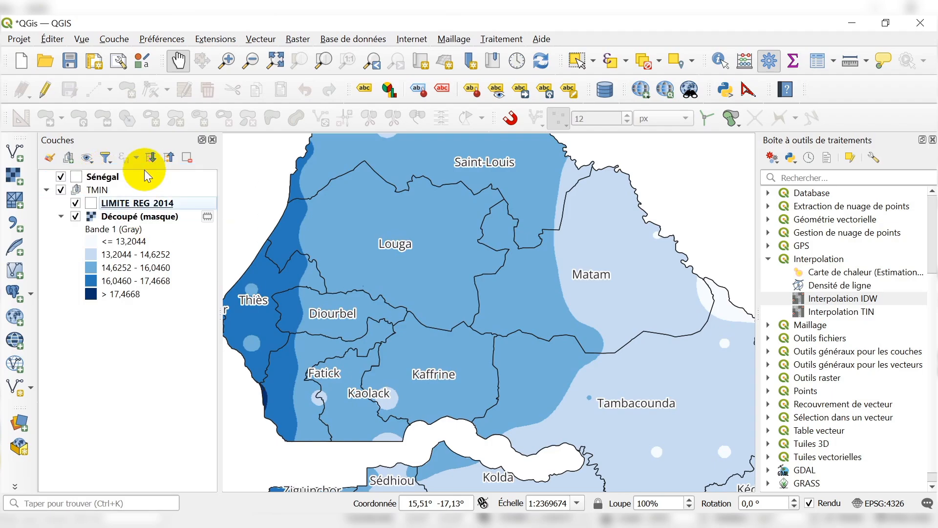
pyautogui.click(123, 179)
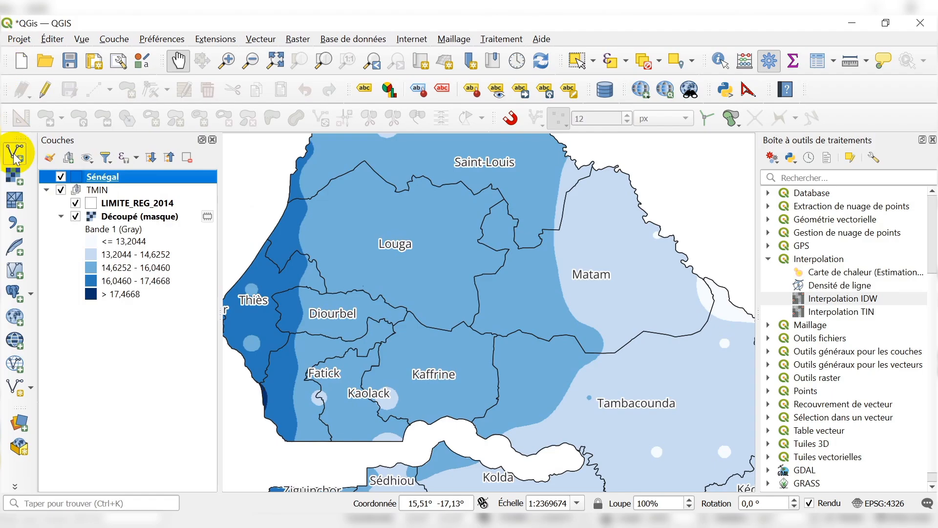
pyautogui.click(162, 39)
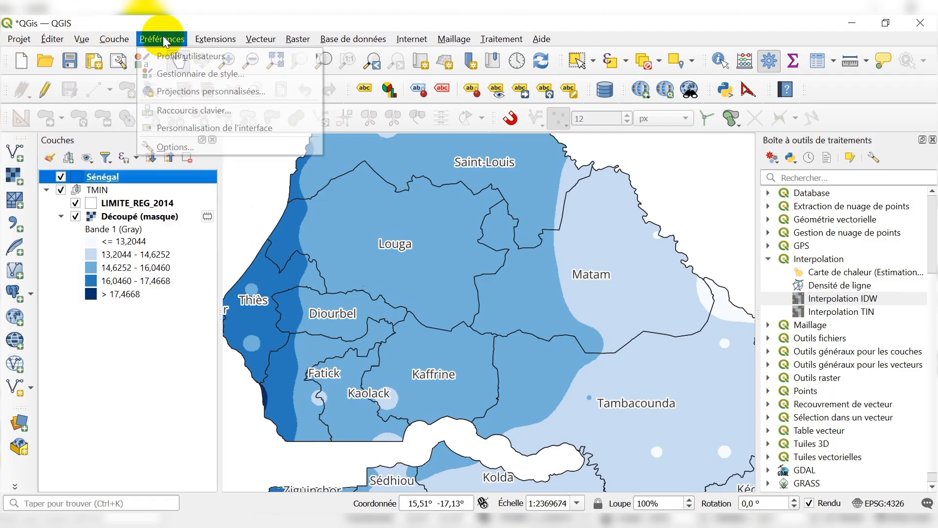
pyautogui.moveTo(89, 39)
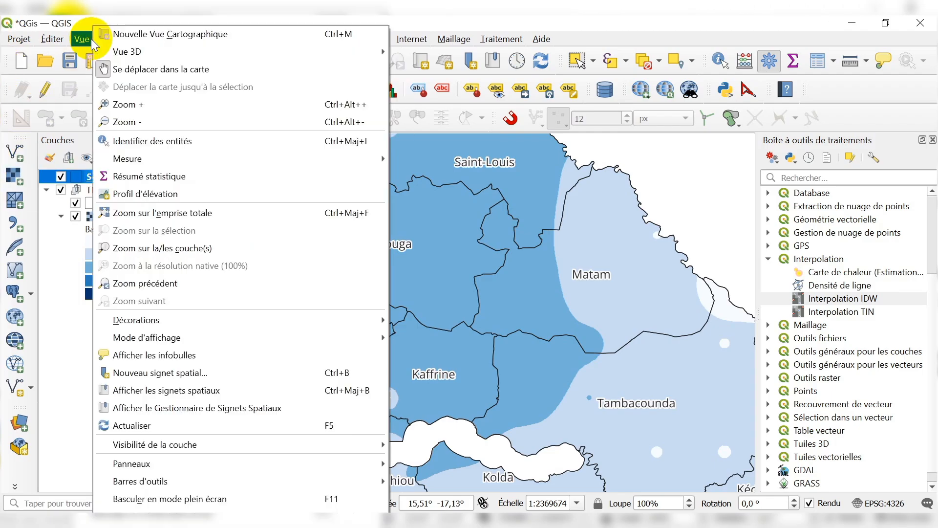
pyautogui.click(78, 21)
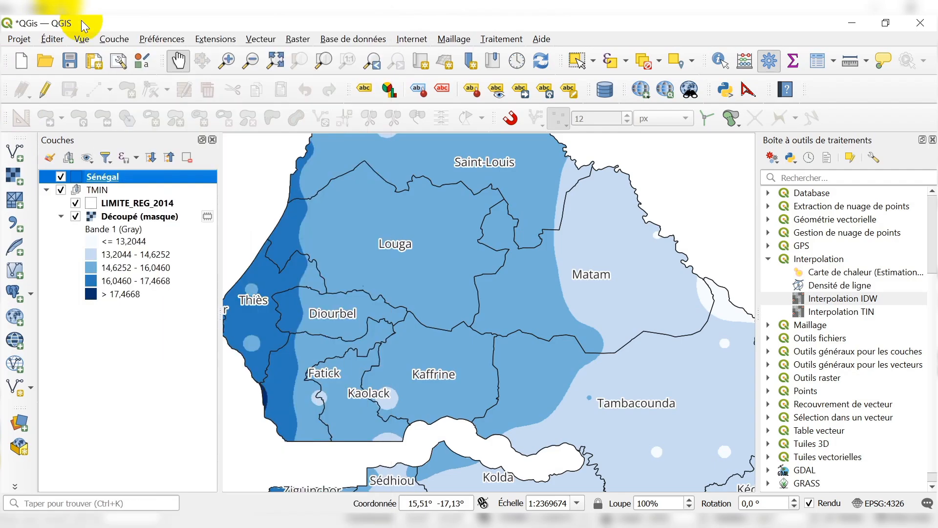
# Add TMAX.csv from Téléchargements as a delimited text point layer, with LON as X, LAT as Y and CRS EPSG:4326 - WGS 84.
pyautogui.click(113, 38)
pyautogui.moveTo(198, 91)
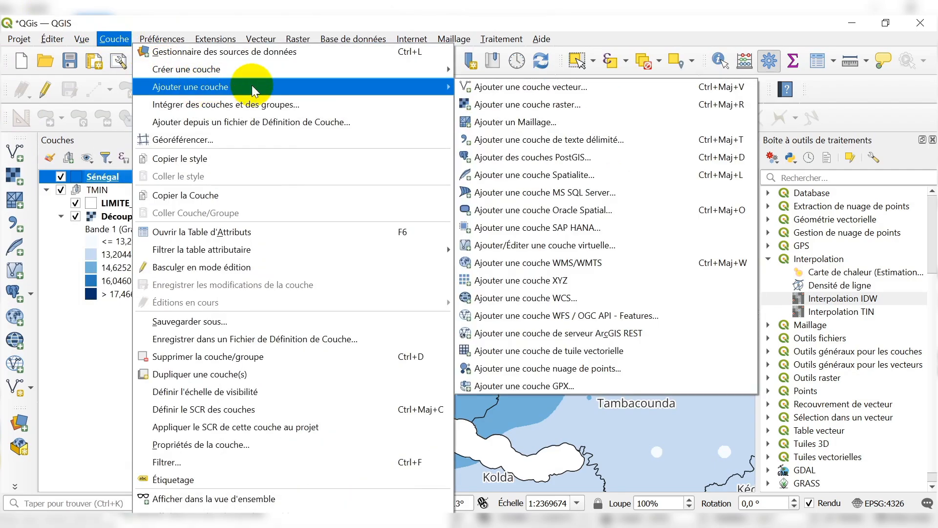
pyautogui.click(549, 144)
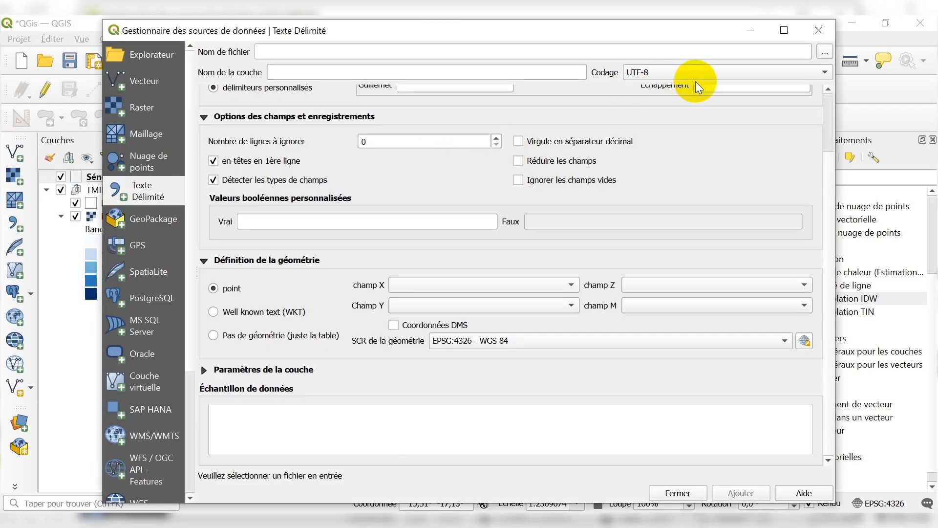
pyautogui.click(825, 52)
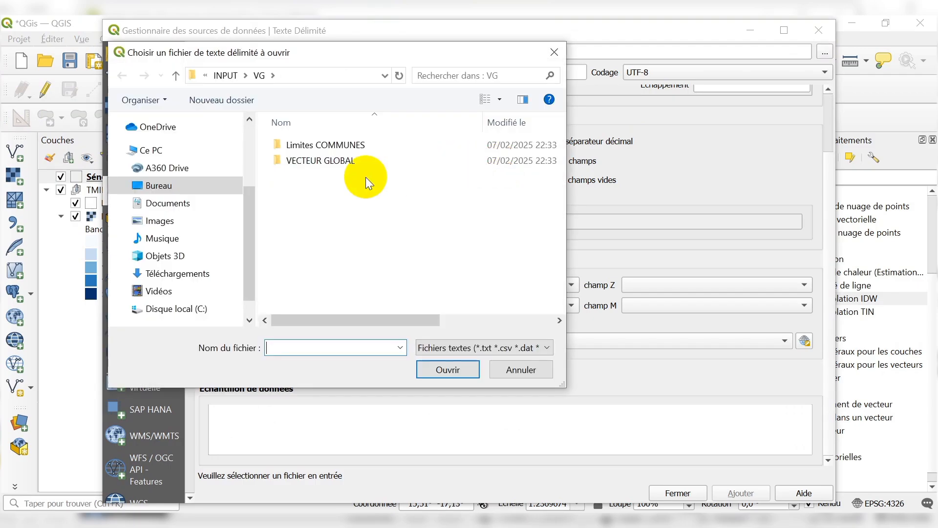
pyautogui.click(193, 273)
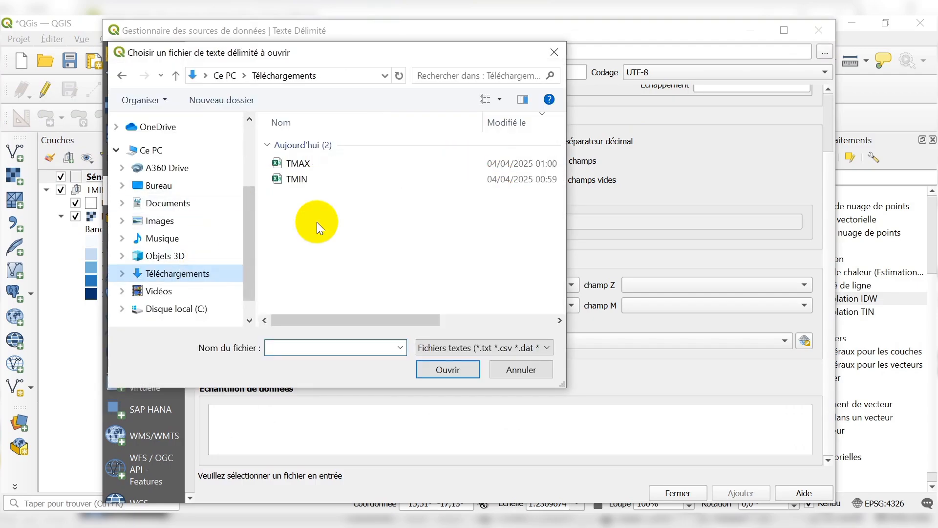
pyautogui.click(306, 166)
pyautogui.click(446, 368)
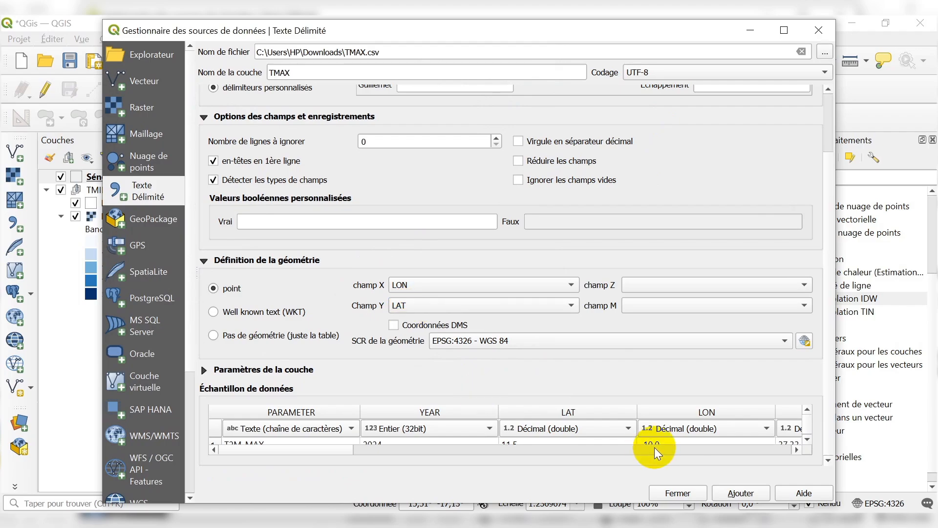
pyautogui.click(731, 494)
pyautogui.click(677, 493)
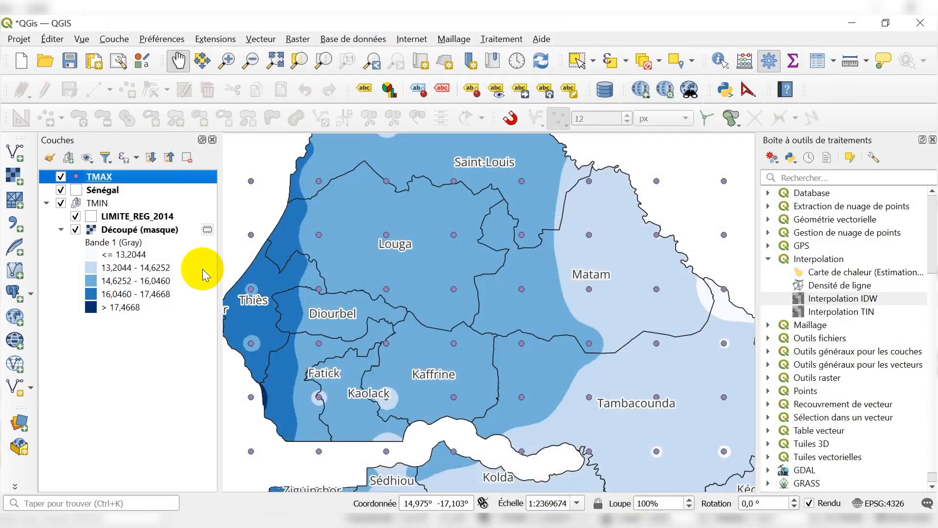
# Hide the TMIN group, leaving the TMAX points over the Sénégal outline in view.
pyautogui.scroll(-3, 442, 251)
pyautogui.scroll(1, 442, 252)
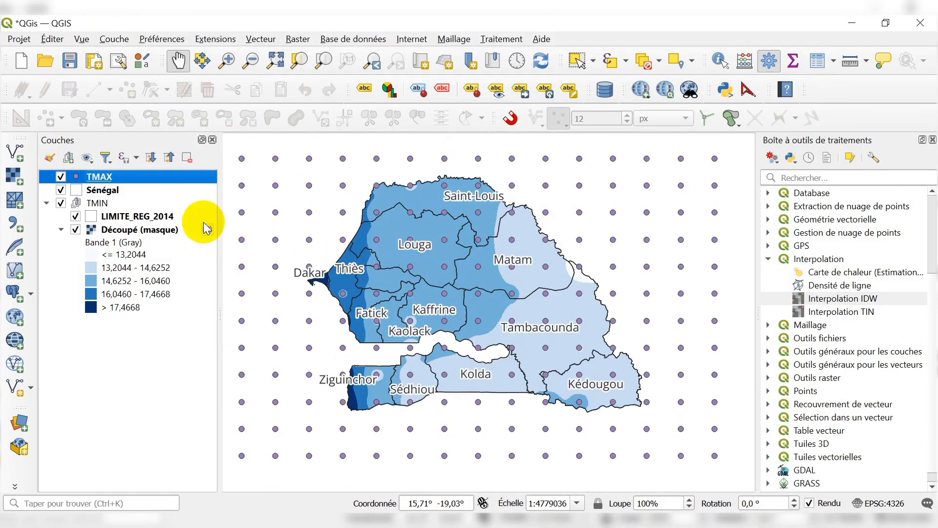
# Export the TMAX point layer as an ESRI Shapefile named TMAX in the PMA folder, with CRS EPSG:32628 - WGS 84 / UTM zone 28N.
pyautogui.click(61, 203)
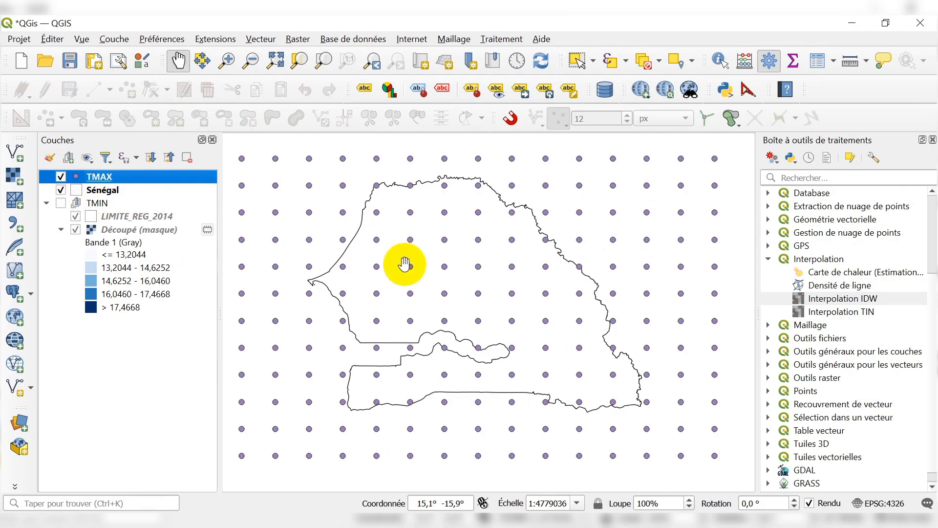
pyautogui.rightClick(129, 178)
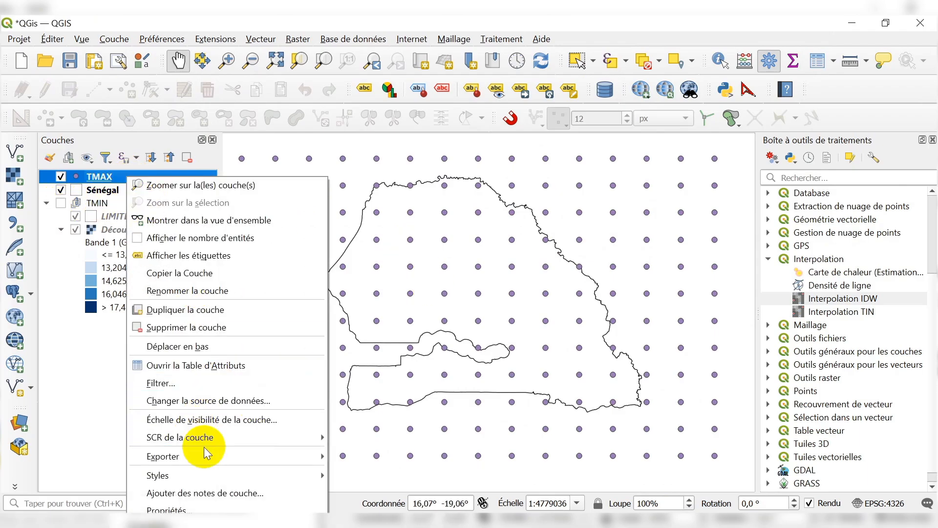
pyautogui.moveTo(205, 454)
pyautogui.click(398, 452)
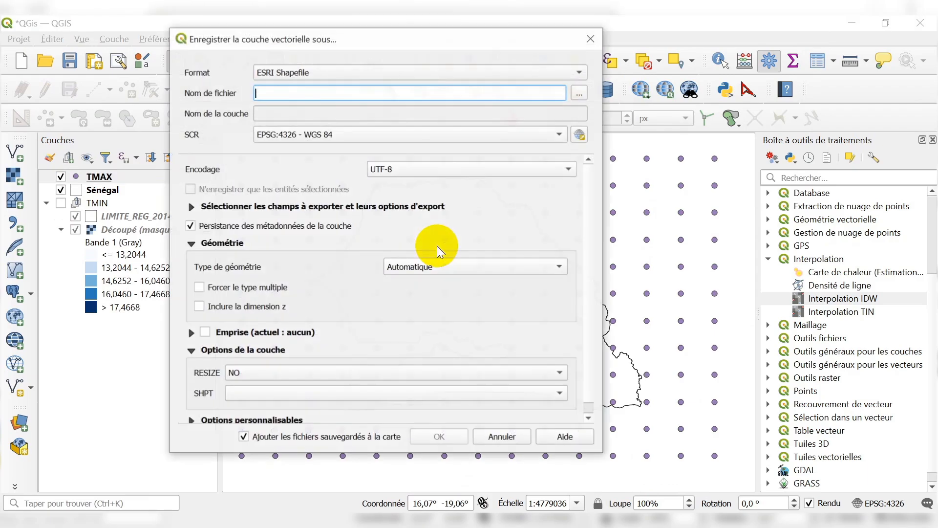
pyautogui.click(347, 134)
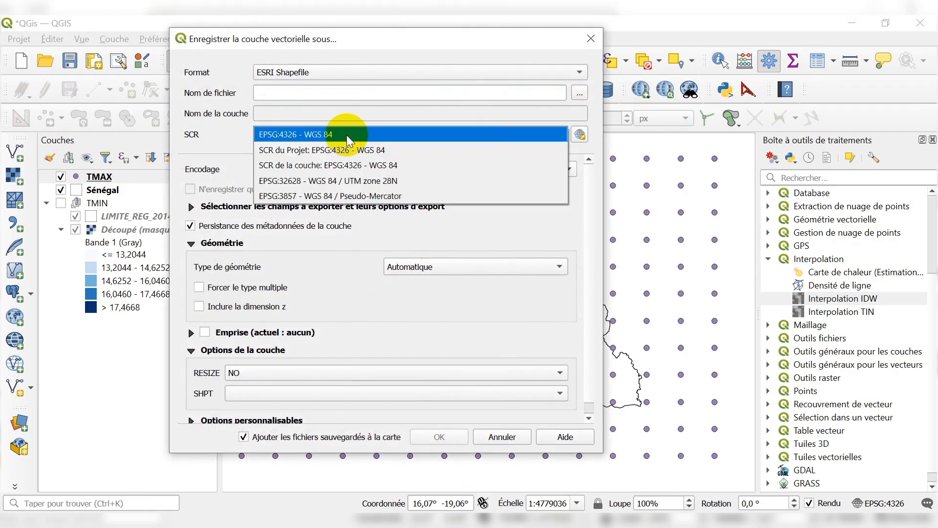
pyautogui.click(352, 181)
pyautogui.click(579, 92)
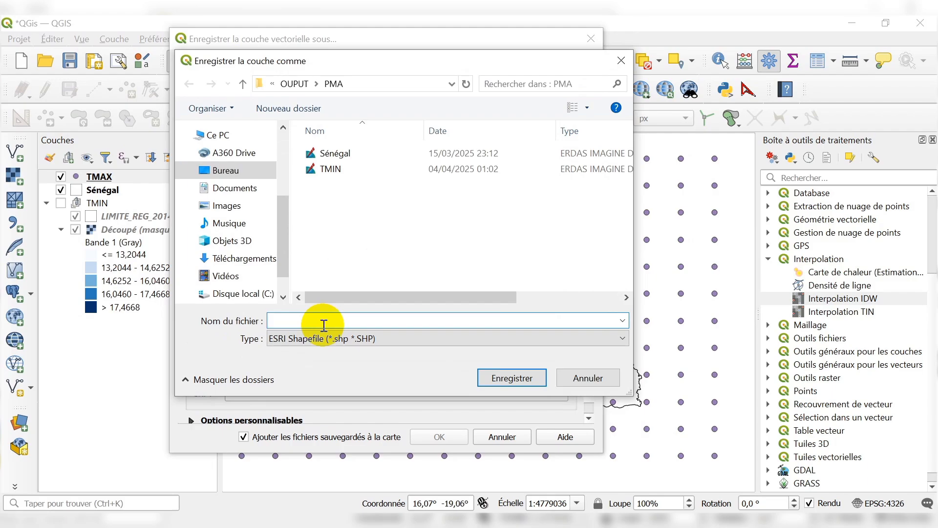
pyautogui.write('TMAX')
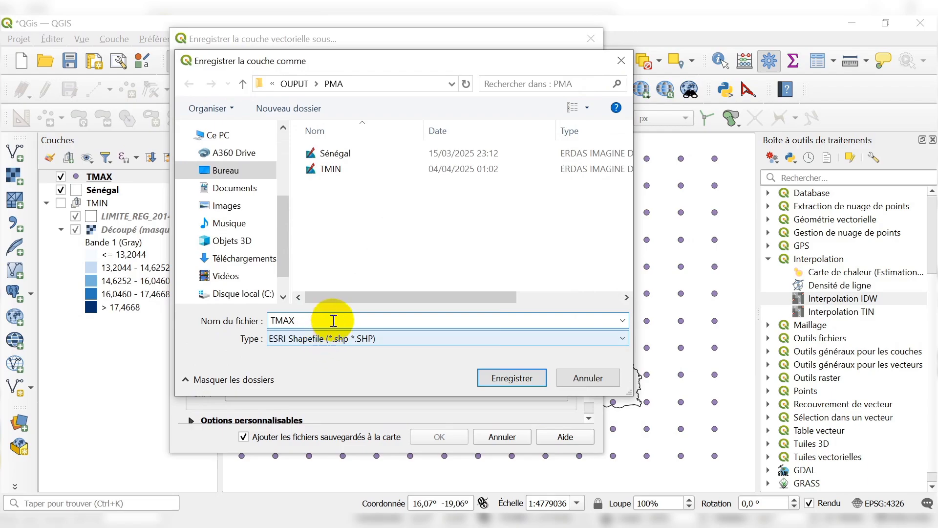
pyautogui.click(511, 378)
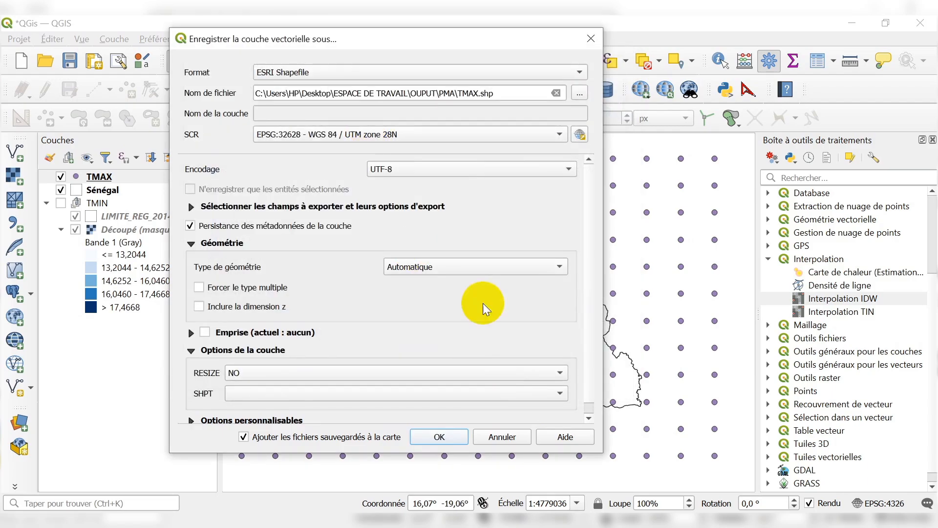
pyautogui.click(440, 437)
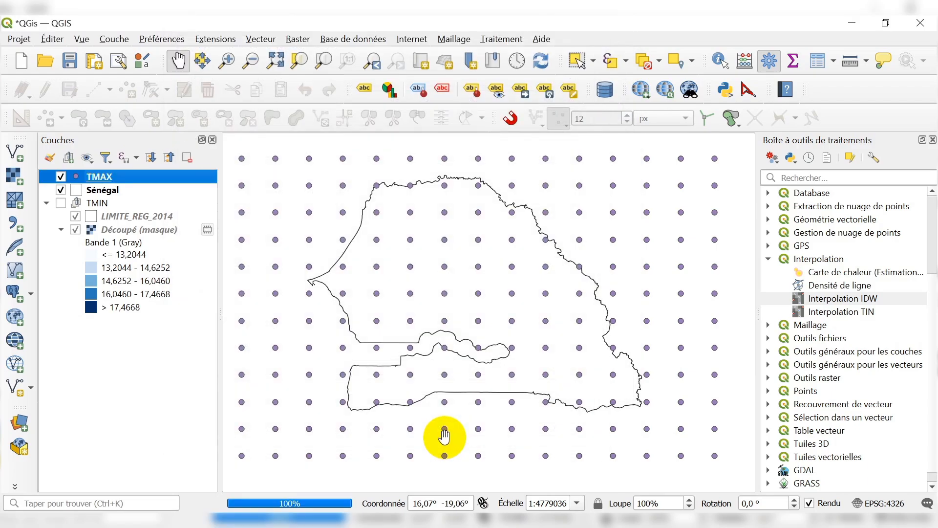
# Remove the original delimited text TMAX layer from the project and dismiss the export notification.
pyautogui.click(105, 190)
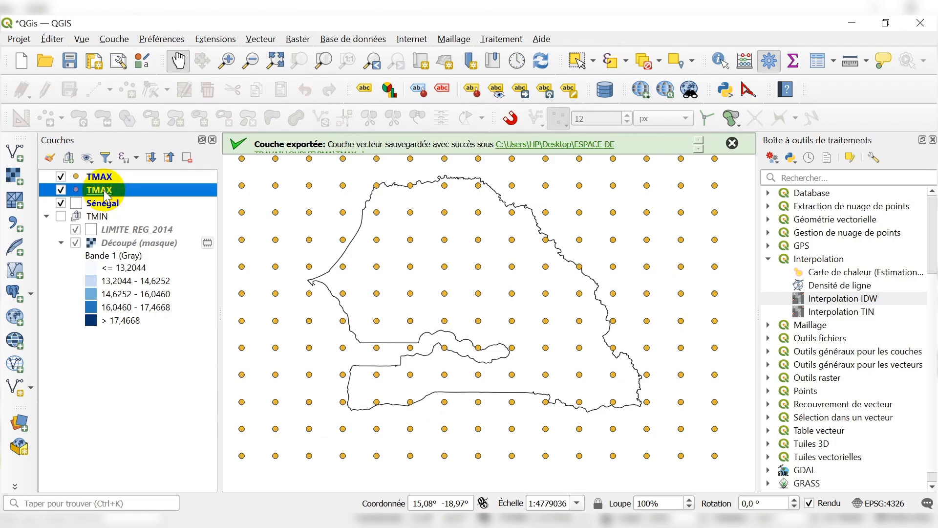
pyautogui.rightClick(105, 190)
pyautogui.click(153, 166)
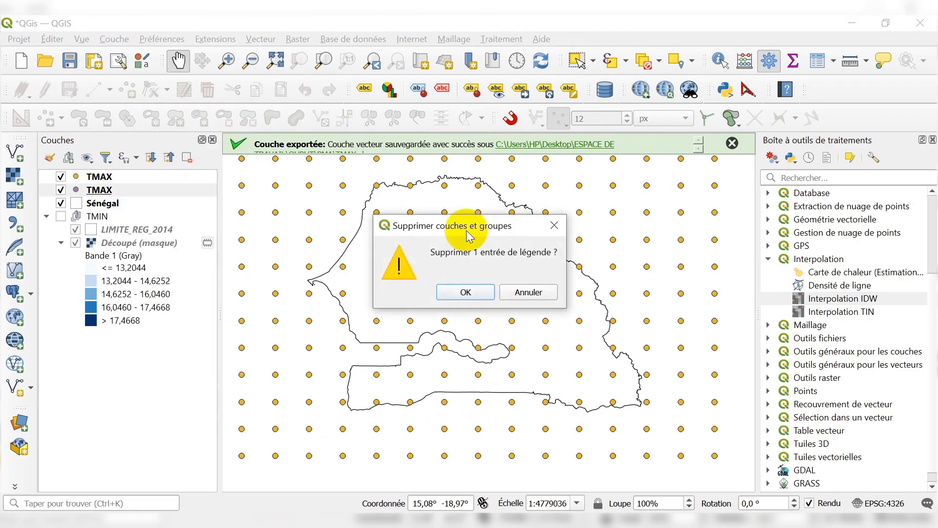
pyautogui.click(459, 291)
pyautogui.click(732, 143)
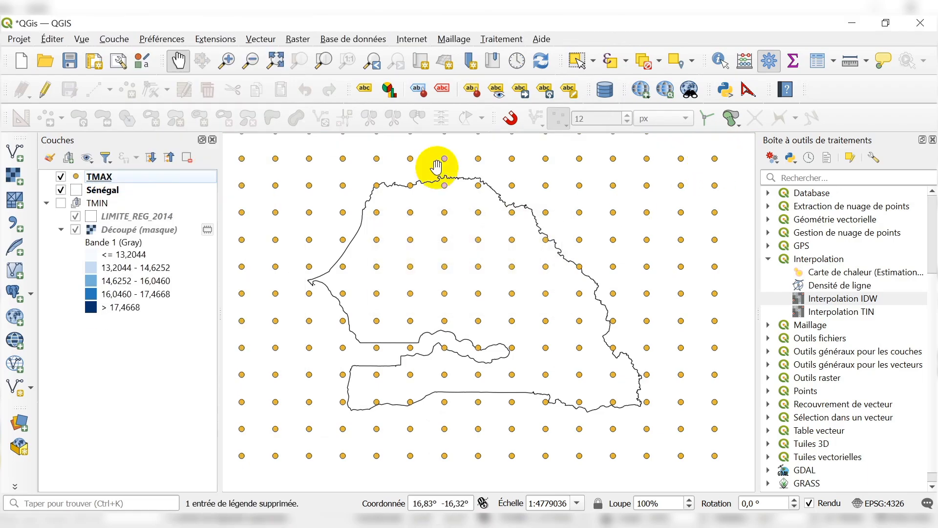
# Start an IDW interpolation and add the TMAX layer with the ANN attribute as its input.
pyautogui.doubleClick(844, 302)
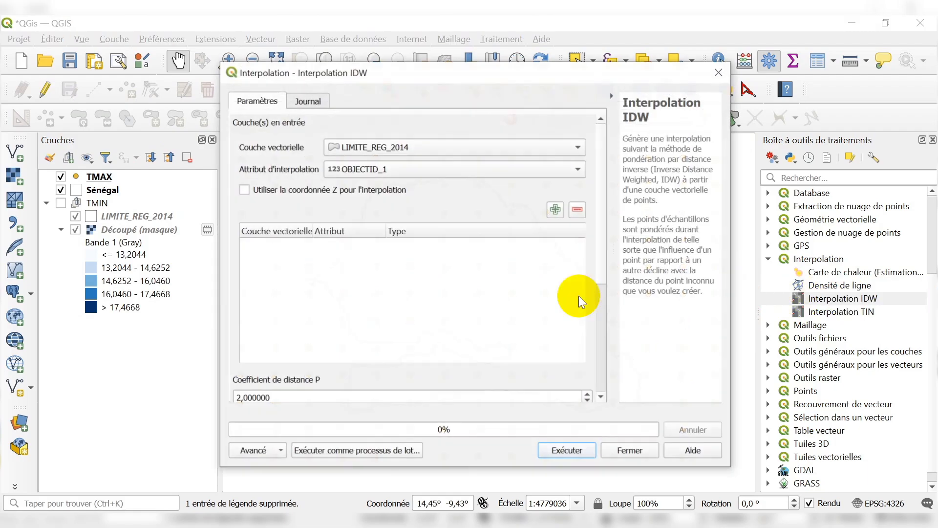
pyautogui.click(392, 147)
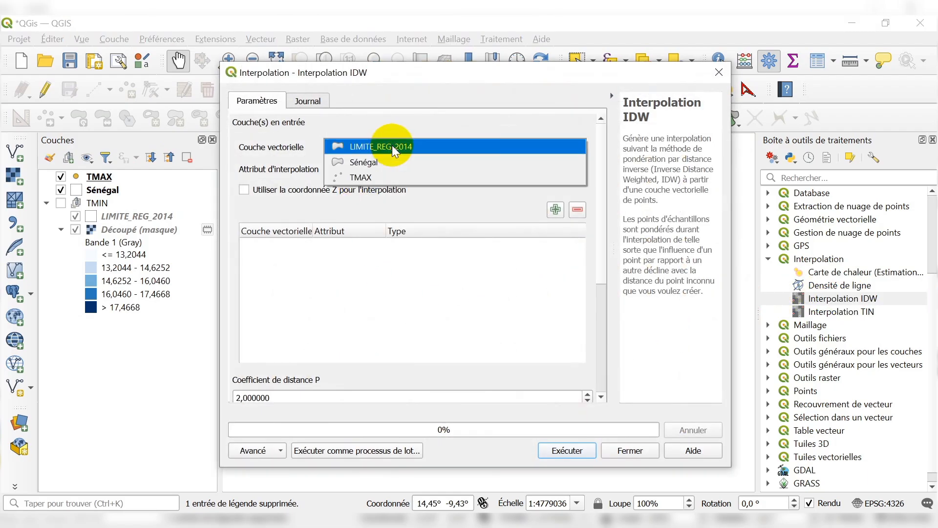
pyautogui.click(360, 175)
pyautogui.click(377, 172)
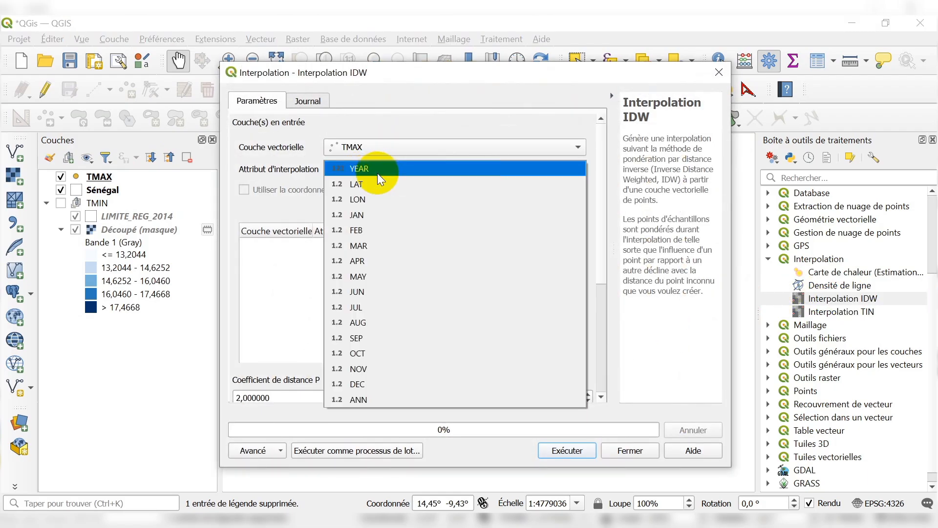
pyautogui.click(377, 399)
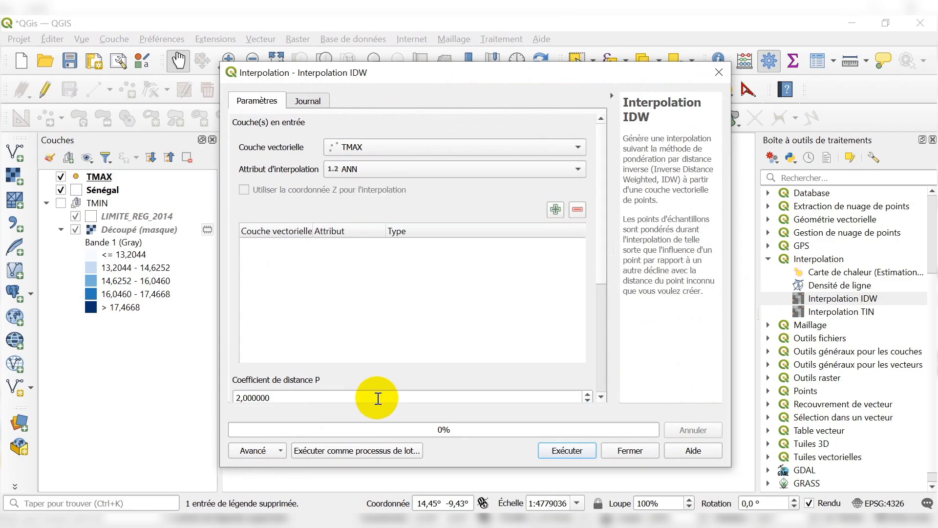
pyautogui.click(555, 210)
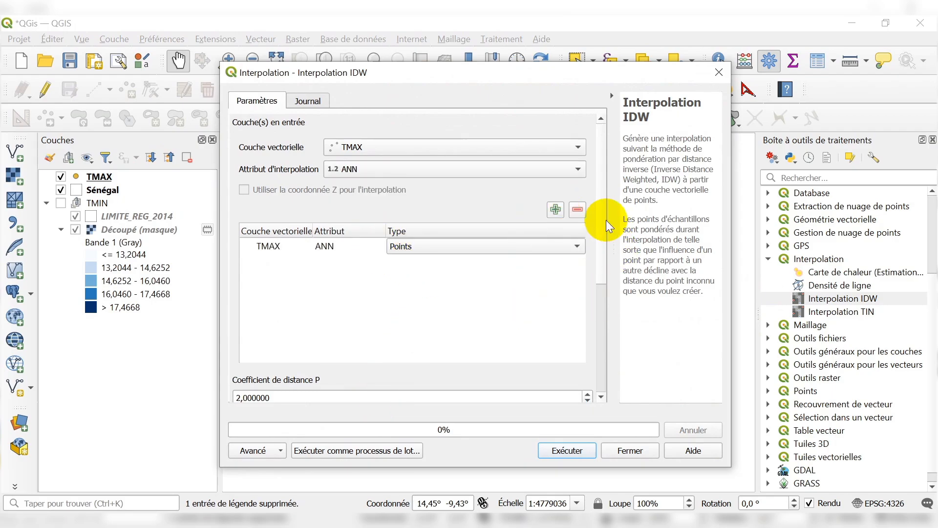
# Calculate the interpolation extent from the TMAX layer and set the output pixel size to 100 in X and Y.
pyautogui.moveTo(601, 195); pyautogui.dragTo(595, 328)
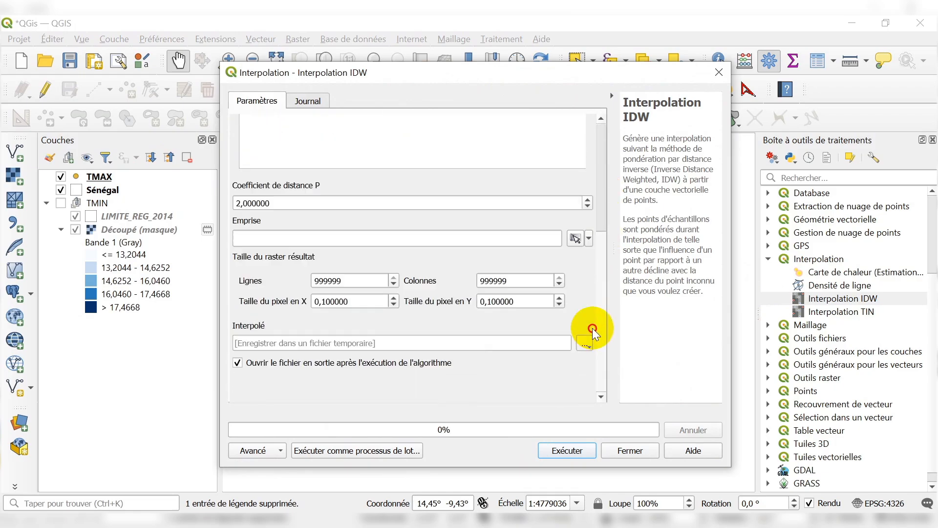
pyautogui.click(576, 238)
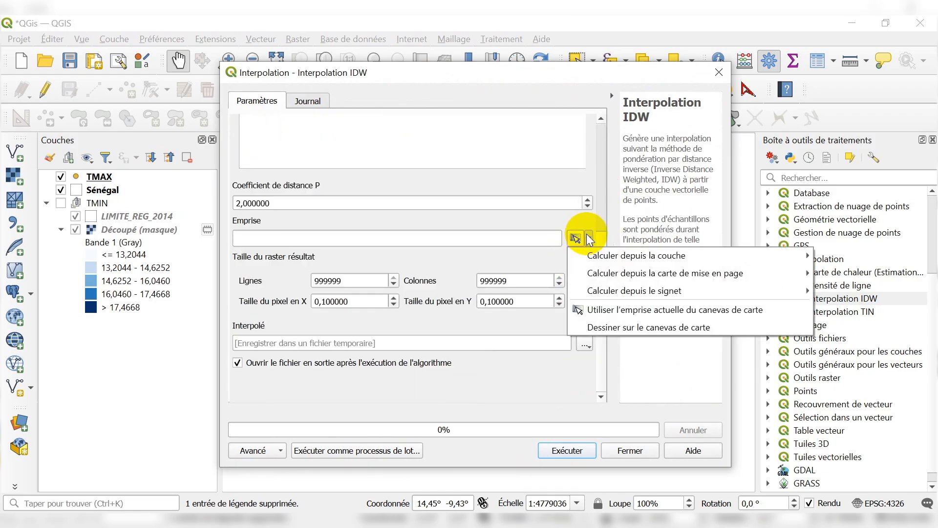
pyautogui.moveTo(693, 258)
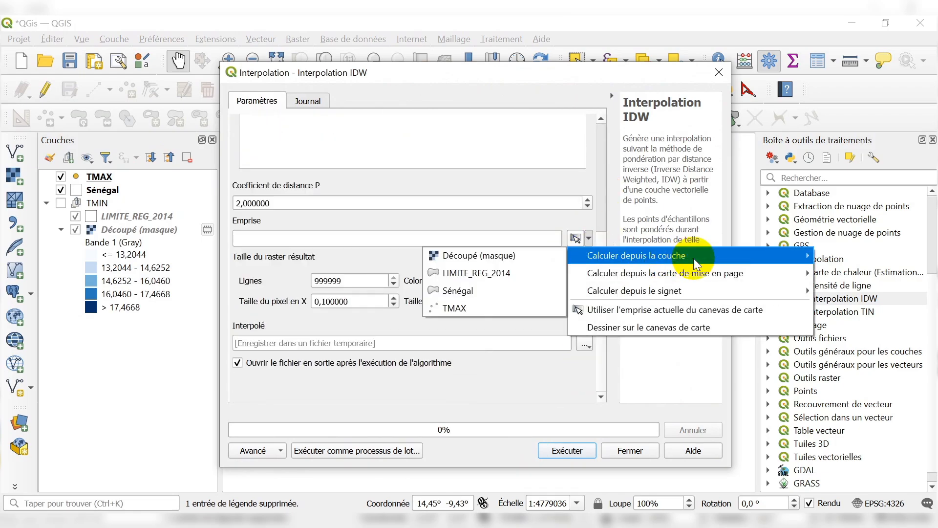
pyautogui.click(481, 308)
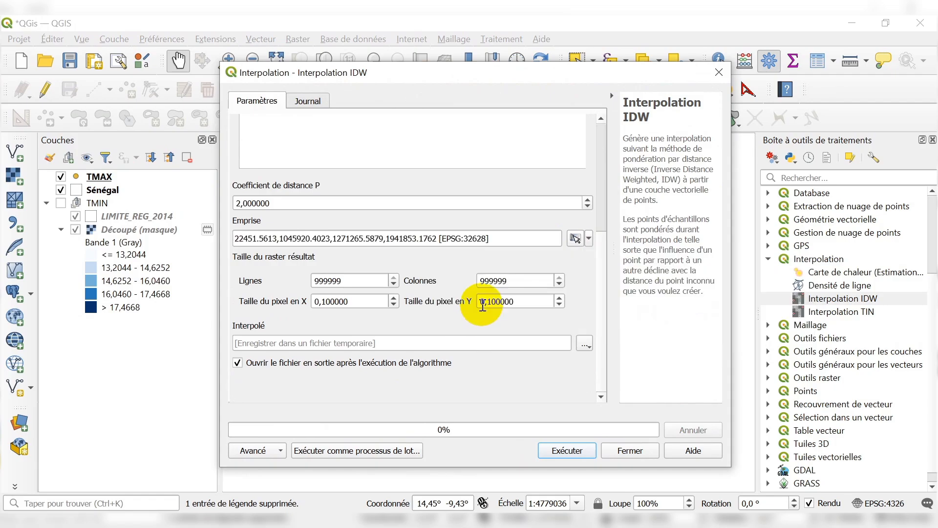
pyautogui.moveTo(345, 300); pyautogui.dragTo(287, 308)
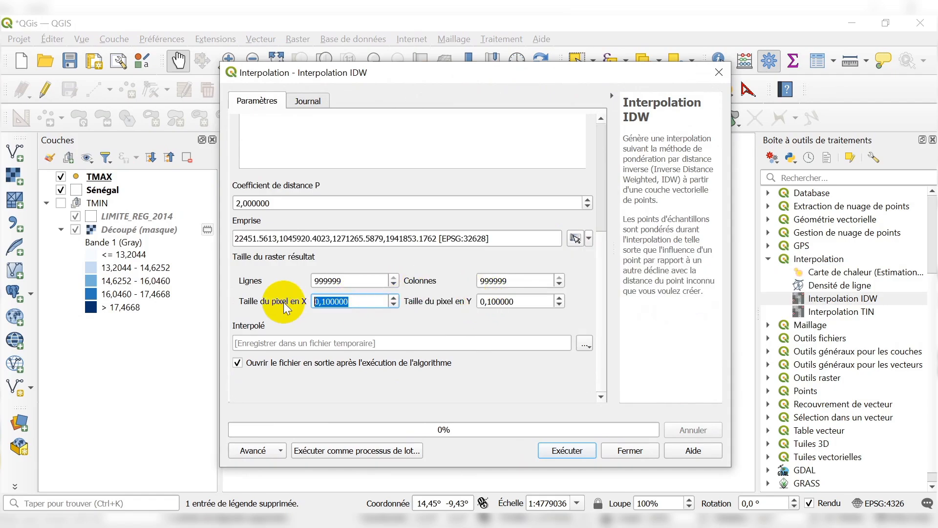
pyautogui.write('100')
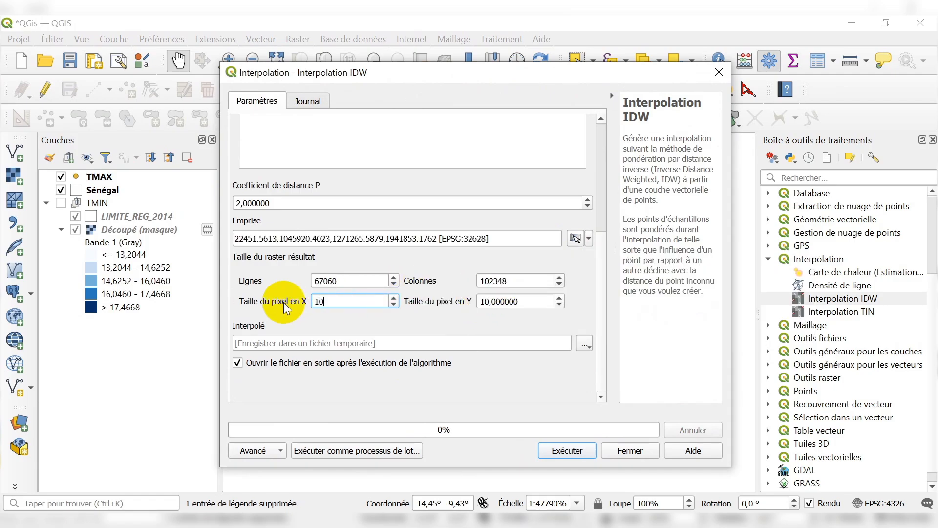
pyautogui.click(393, 318)
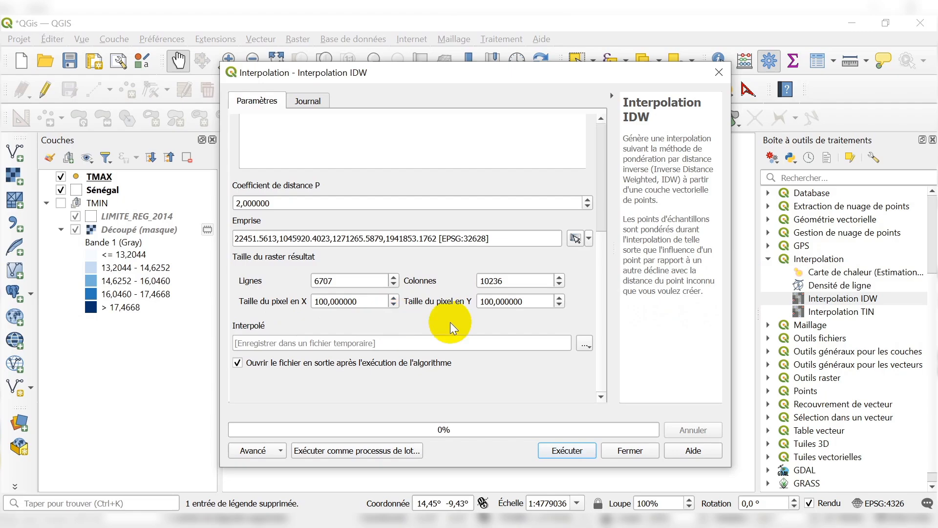
# Run the IDW interpolation, keeping the output as a temporary file.
pyautogui.click(584, 344)
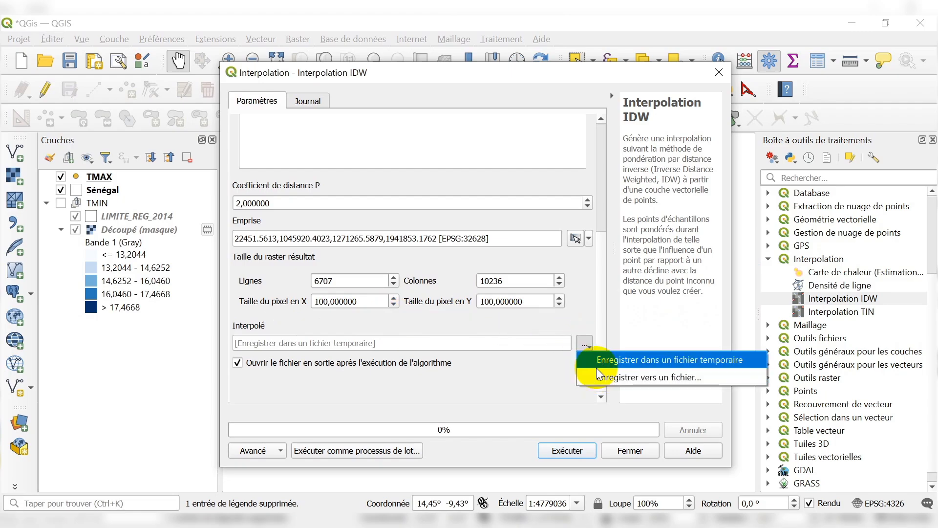
pyautogui.click(593, 310)
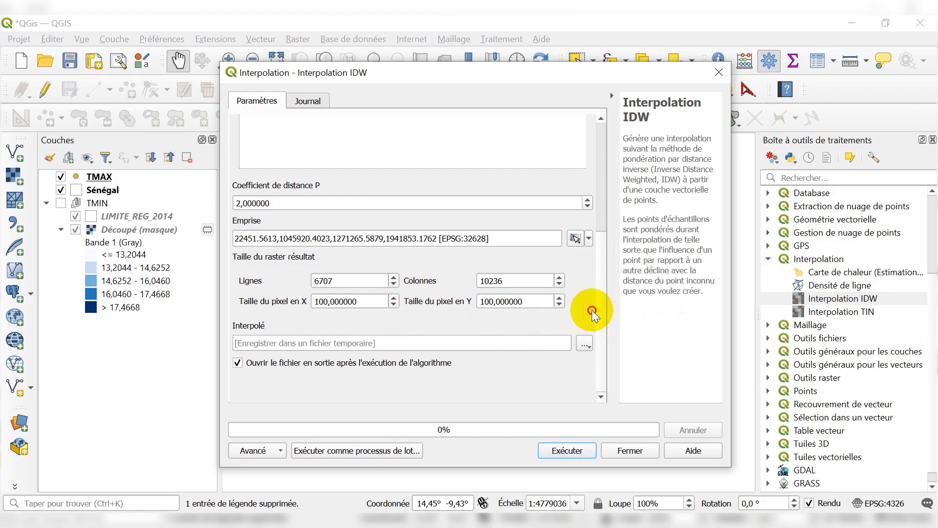
pyautogui.click(565, 450)
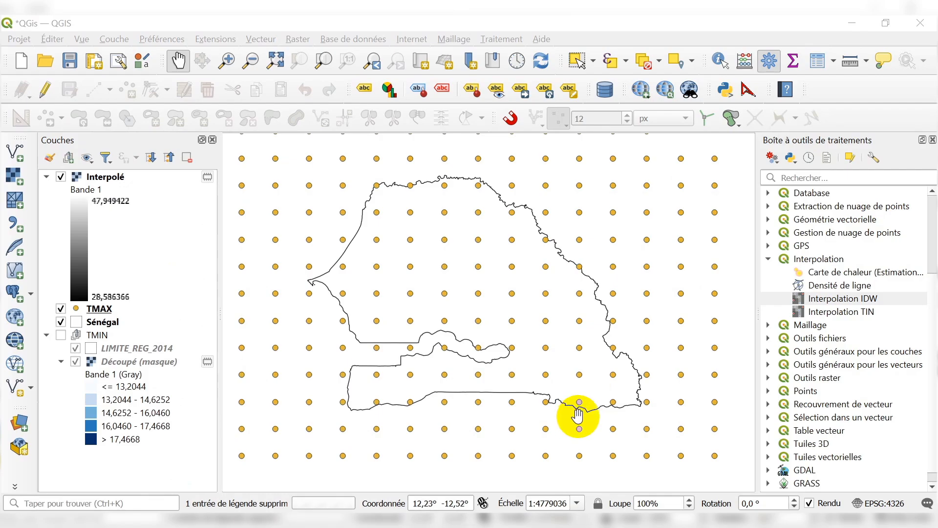
# Move the Sénégal layer above the Interpolé raster in the layer order so its outline overlays the raster.
pyautogui.click(119, 176)
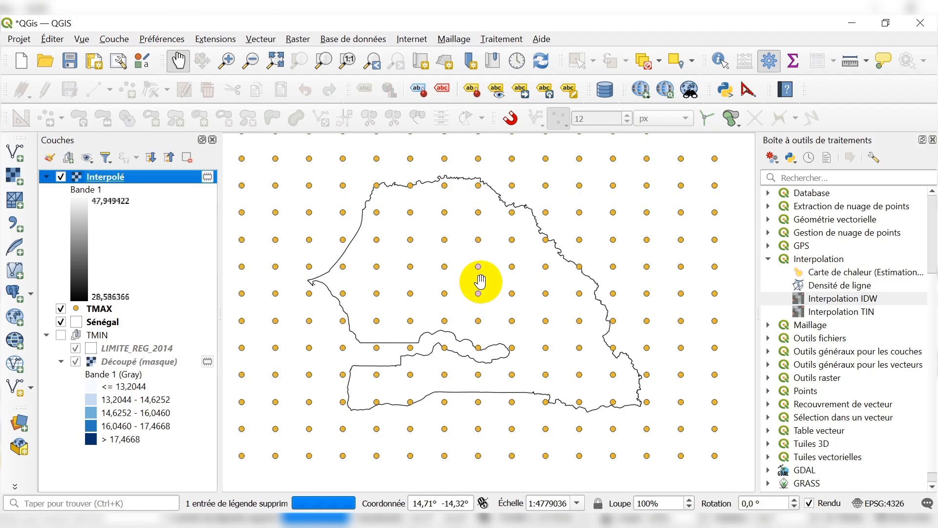
pyautogui.scroll(-1, 480, 282)
pyautogui.scroll(1, 450, 266)
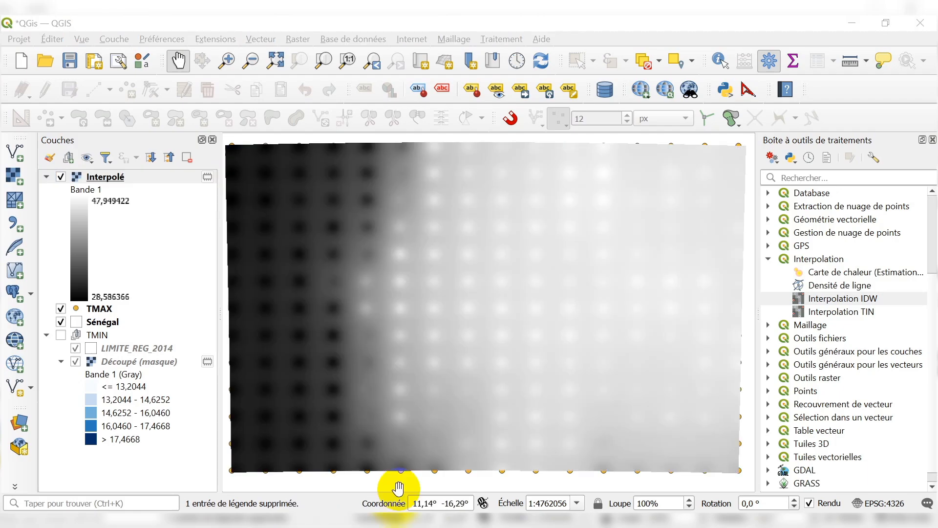
pyautogui.scroll(-1, 411, 460)
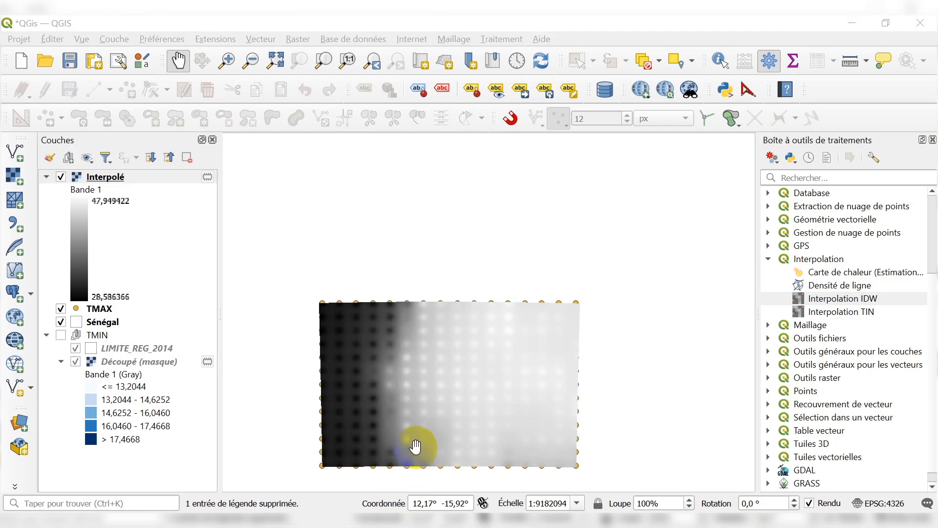
pyautogui.scroll(1, 414, 448)
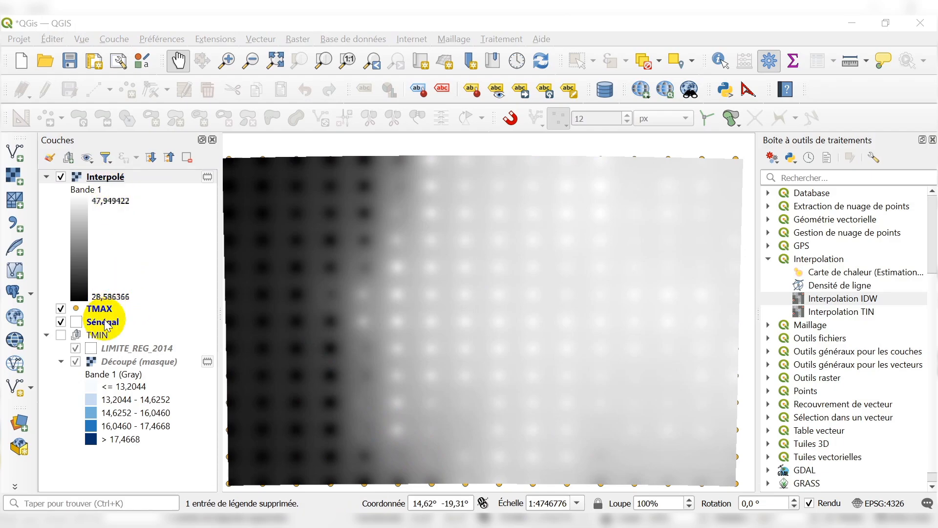
pyautogui.moveTo(106, 323); pyautogui.dragTo(149, 162)
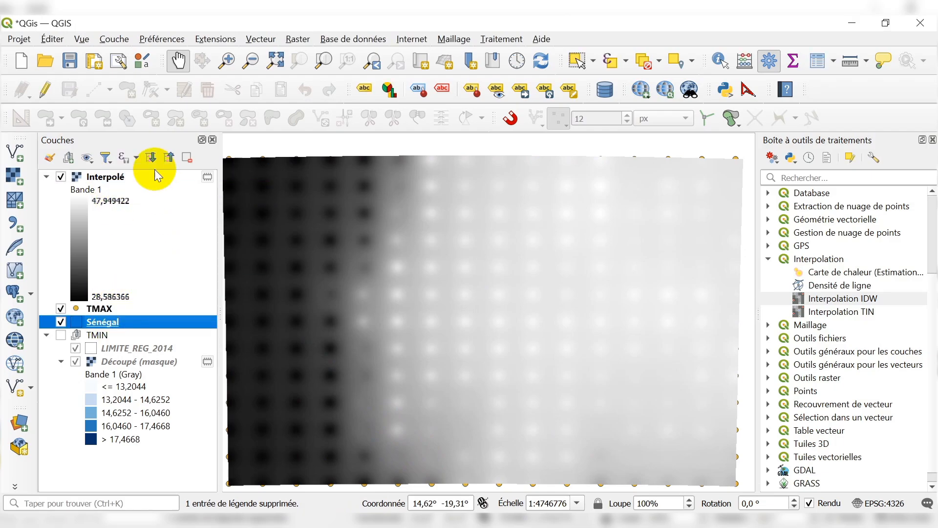
pyautogui.moveTo(107, 323)
pyautogui.mouseDown()
pyautogui.moveTo(182, 240)
pyautogui.moveTo(155, 181)
pyautogui.moveTo(136, 169)
pyautogui.mouseUp()
pyautogui.scroll(-1, 540, 315)
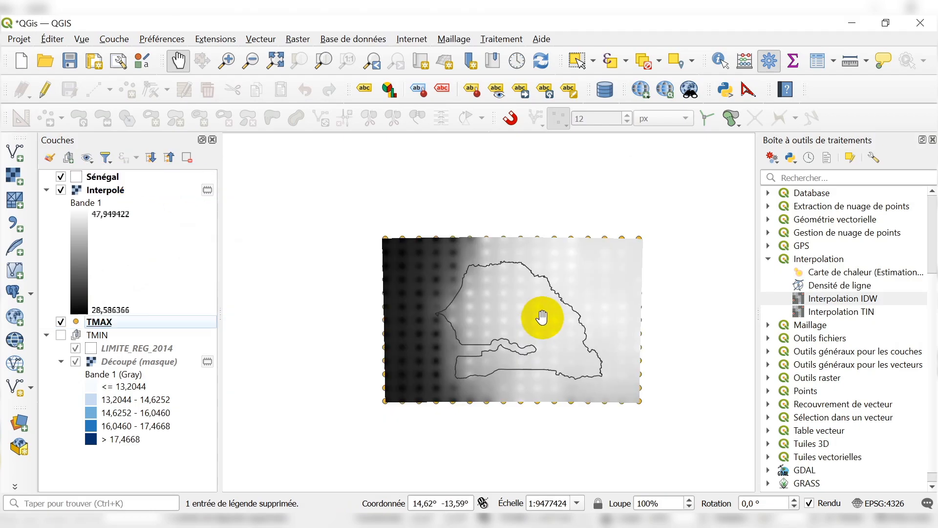
pyautogui.scroll(1, 526, 316)
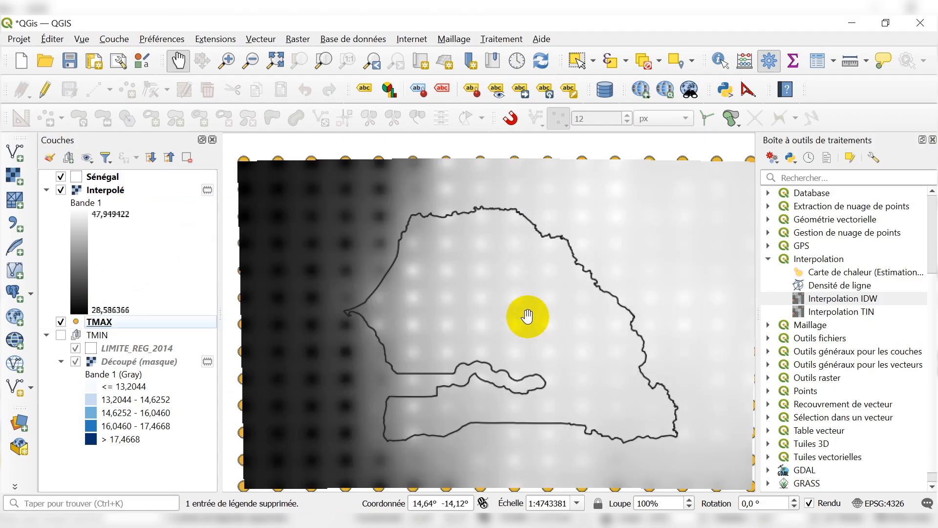
# Start clipping a raster by mask layer, with Interpolé as the source and Sénégal as the mask.
pyautogui.click(297, 39)
pyautogui.moveTo(356, 125)
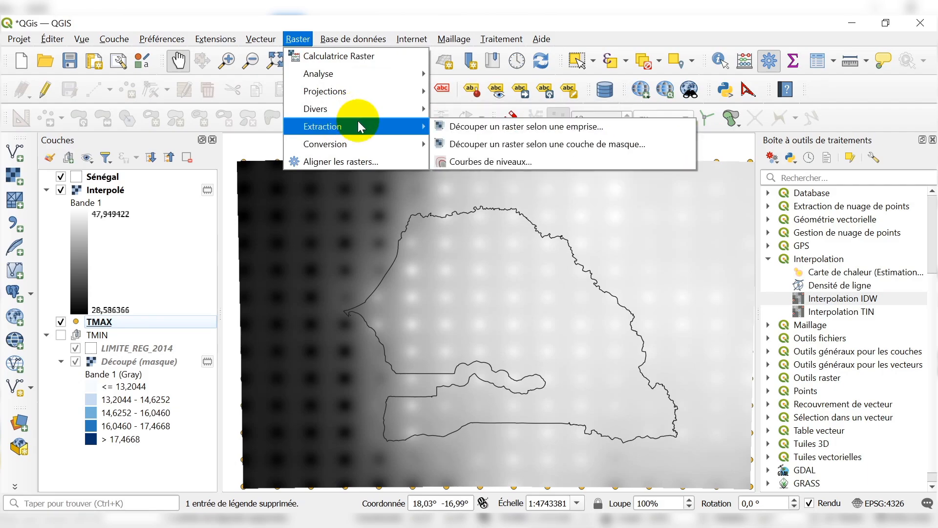
pyautogui.click(468, 145)
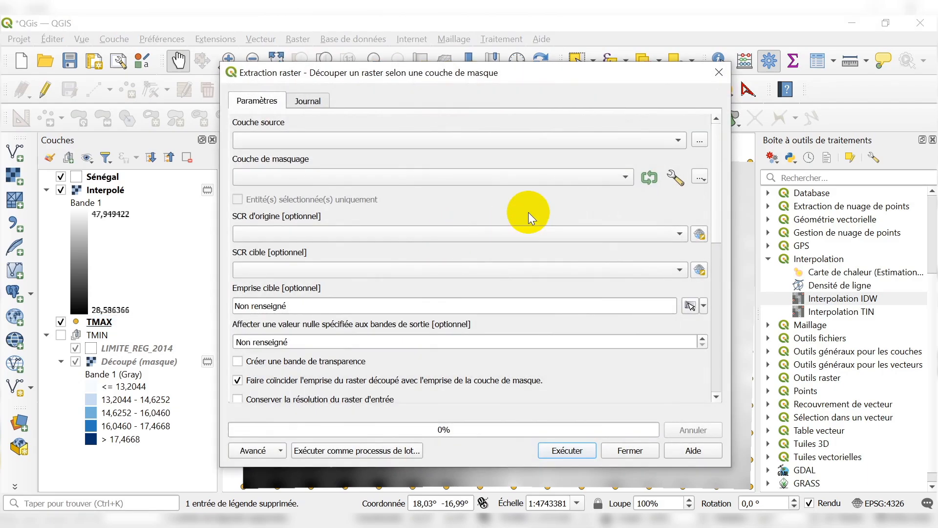
pyautogui.click(334, 140)
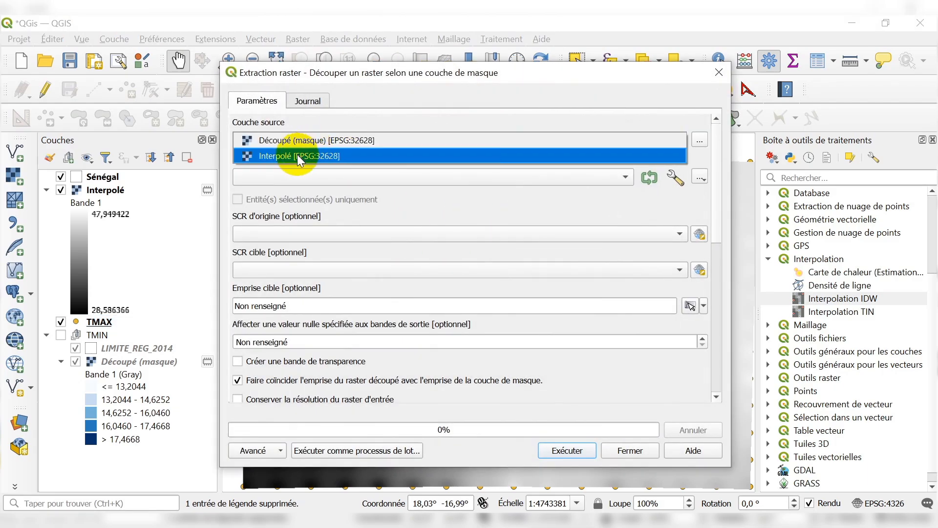
pyautogui.click(297, 154)
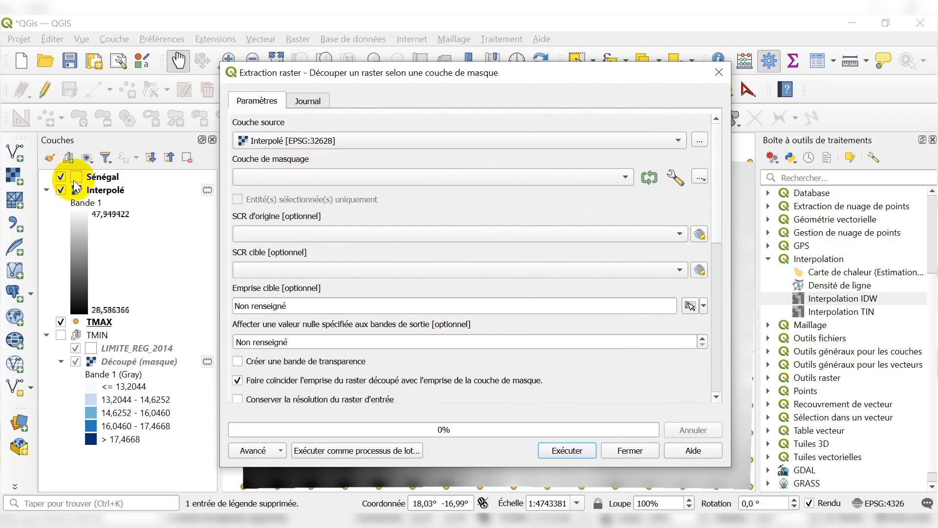
pyautogui.click(311, 181)
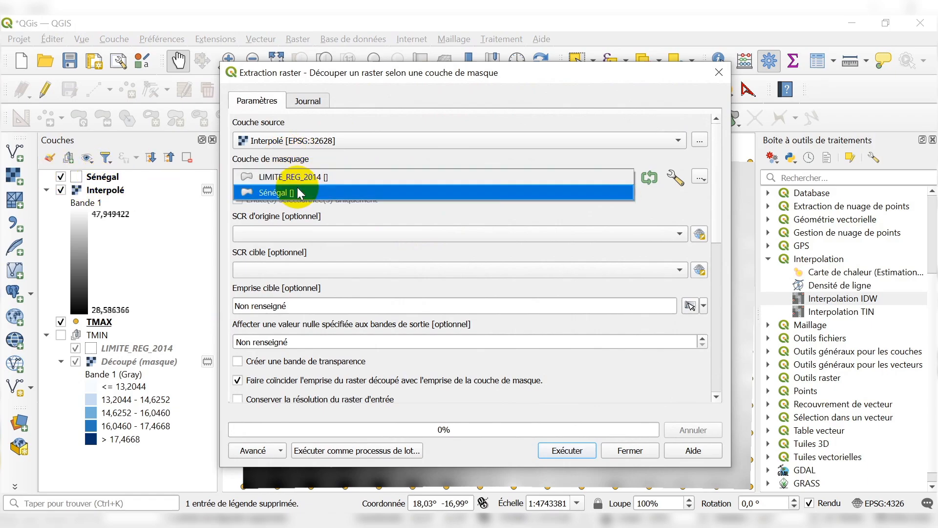
pyautogui.click(283, 193)
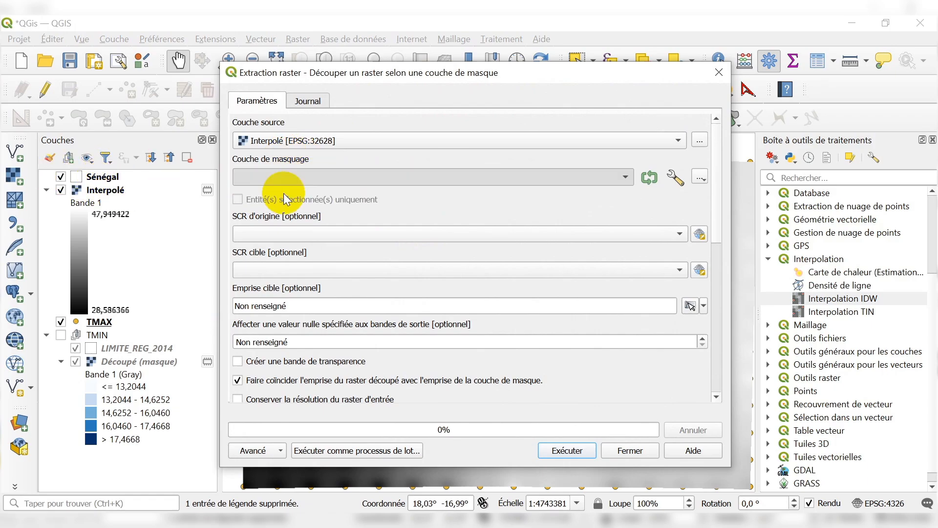
# Set the target CRS to EPSG:32628 - WGS 84 / UTM zone 28N and run the clip.
pyautogui.click(335, 270)
pyautogui.click(314, 300)
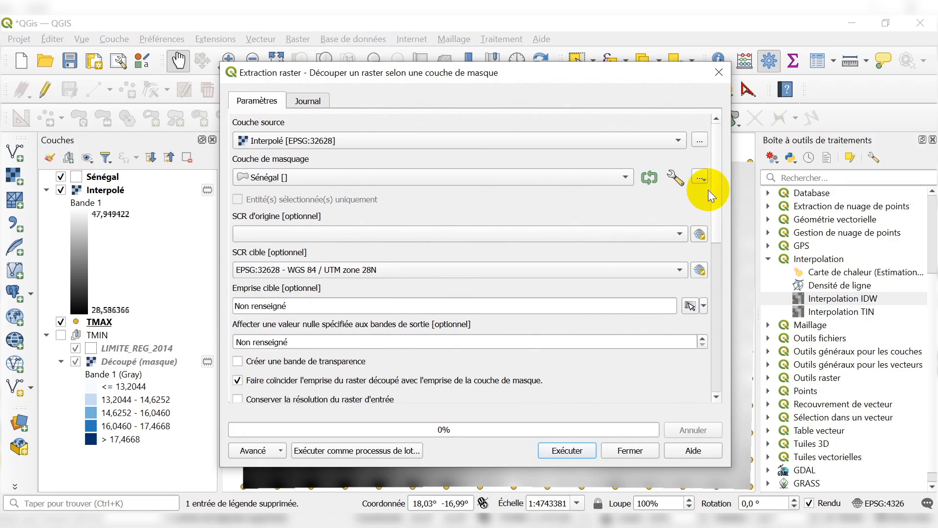
pyautogui.moveTo(717, 178); pyautogui.dragTo(718, 167)
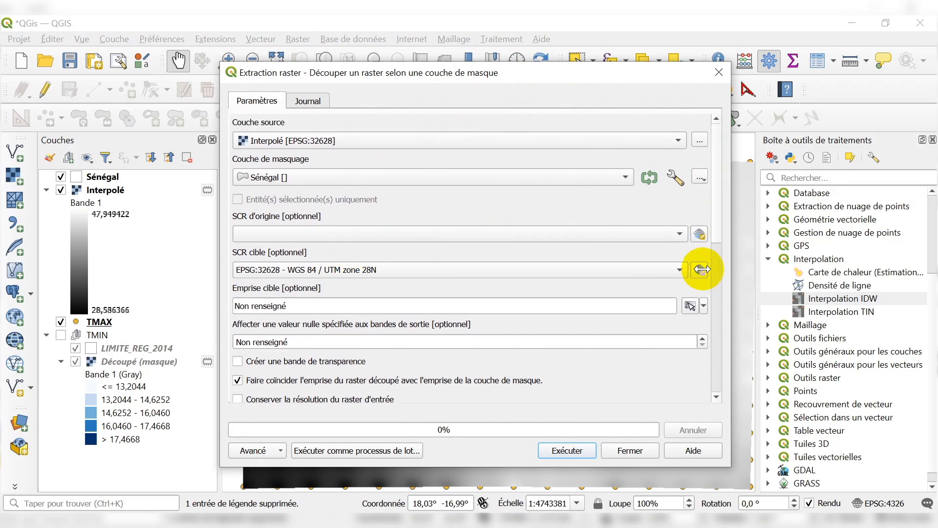
pyautogui.moveTo(716, 215); pyautogui.dragTo(733, 168)
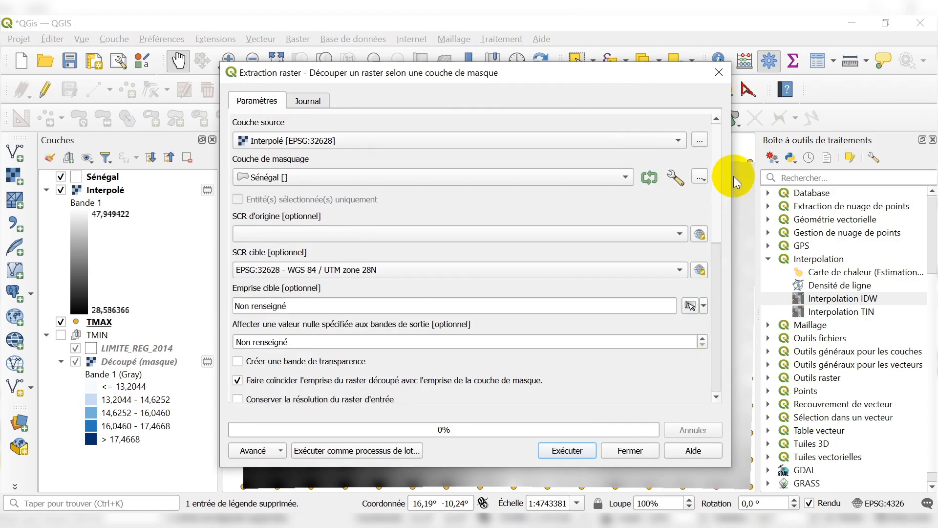
pyautogui.click(573, 452)
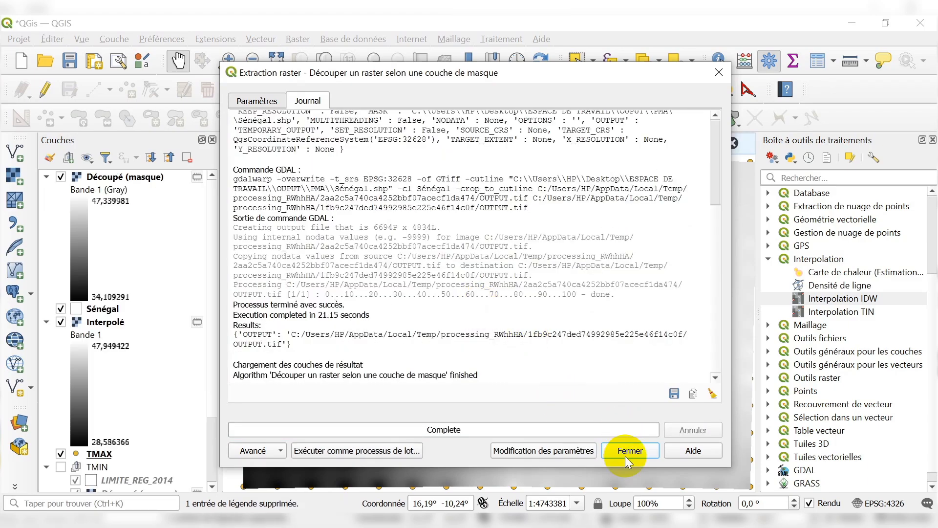
pyautogui.click(626, 451)
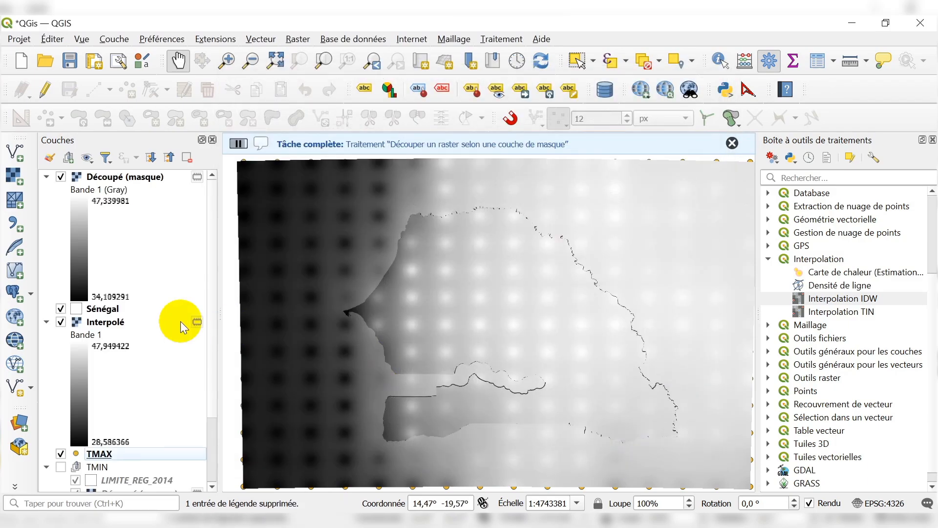
# Remove the Interpolé raster and the TMAX point layer from the project.
pyautogui.rightClick(111, 323)
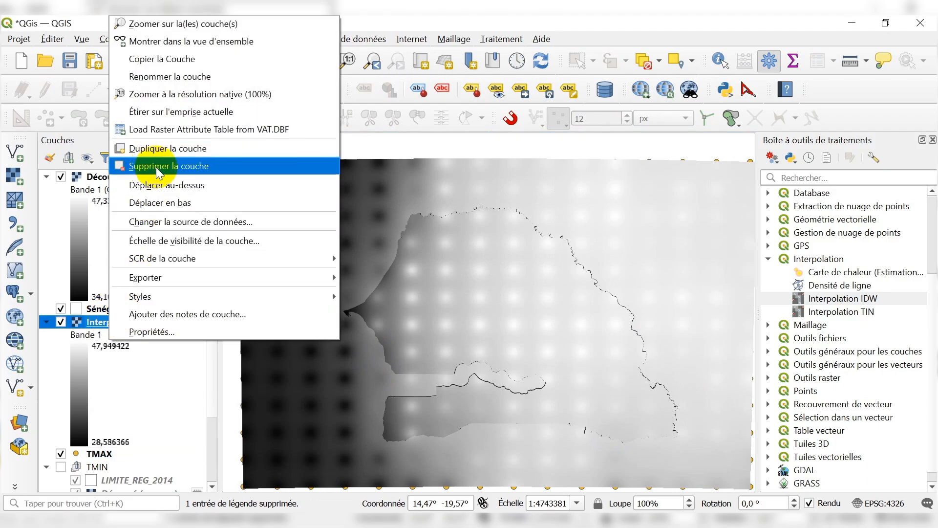
pyautogui.click(156, 168)
pyautogui.click(462, 291)
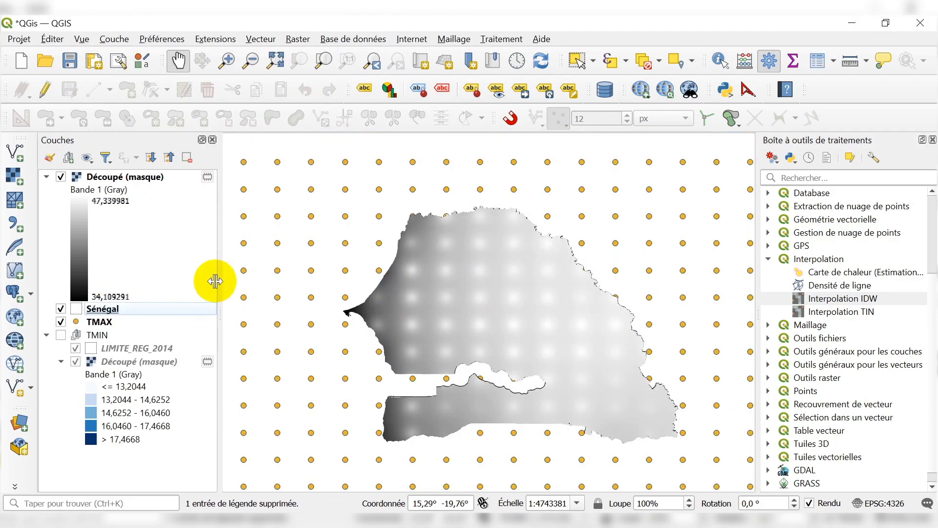
pyautogui.rightClick(98, 326)
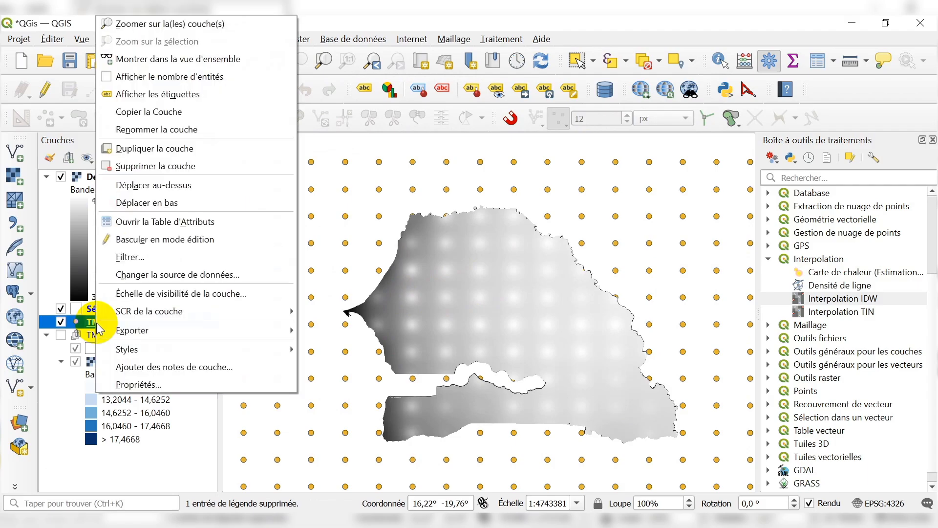
pyautogui.click(155, 167)
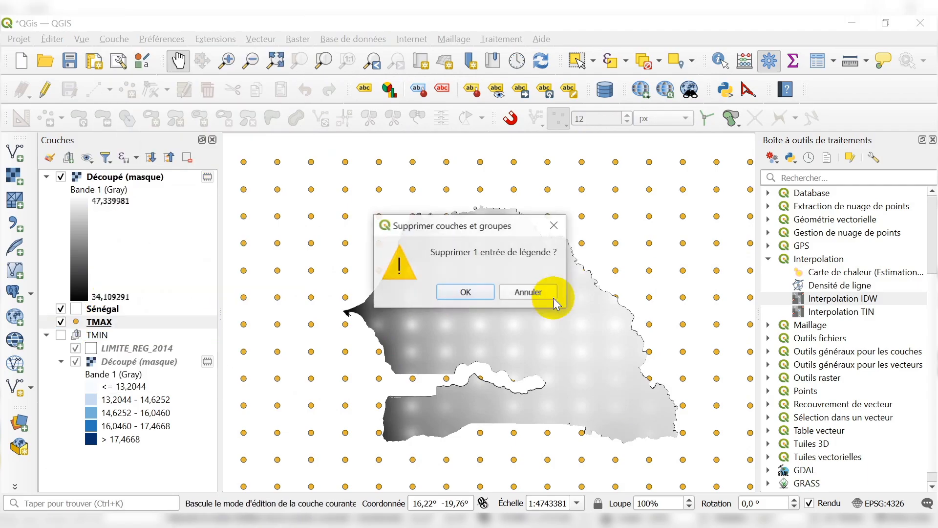
pyautogui.click(453, 300)
pyautogui.scroll(-1, 430, 307)
pyautogui.scroll(1, 443, 311)
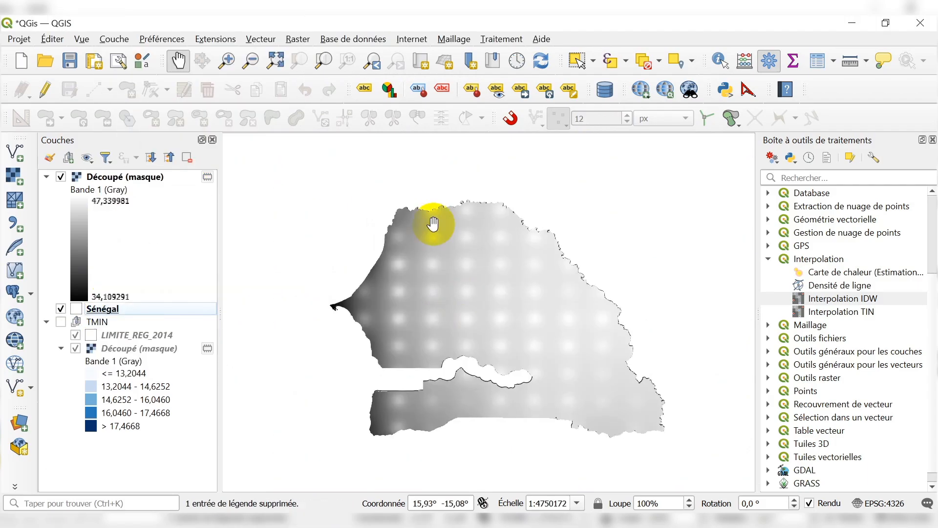
# Change the render type of the new Découpé (masque) raster above Sénégal to single-band pseudocolor.
pyautogui.click(117, 178)
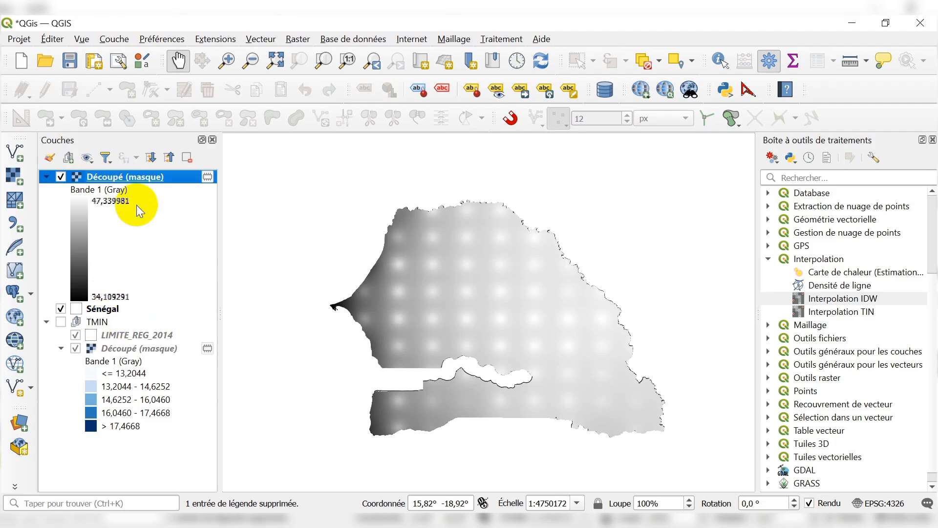
pyautogui.rightClick(136, 176)
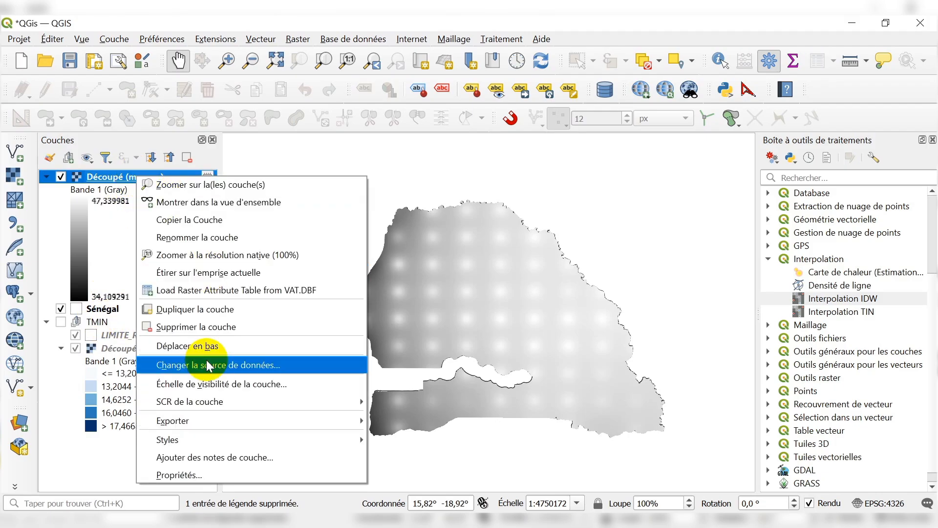
pyautogui.click(171, 475)
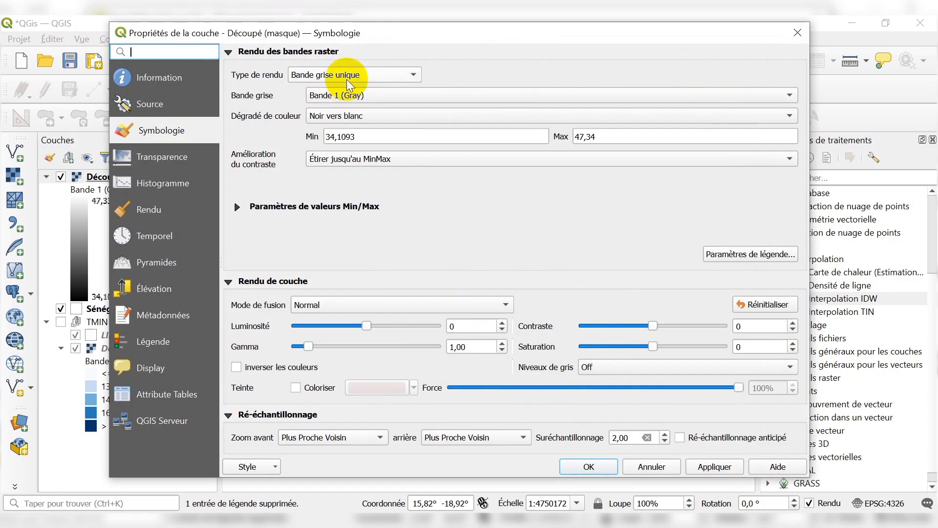
pyautogui.click(348, 78)
pyautogui.click(368, 92)
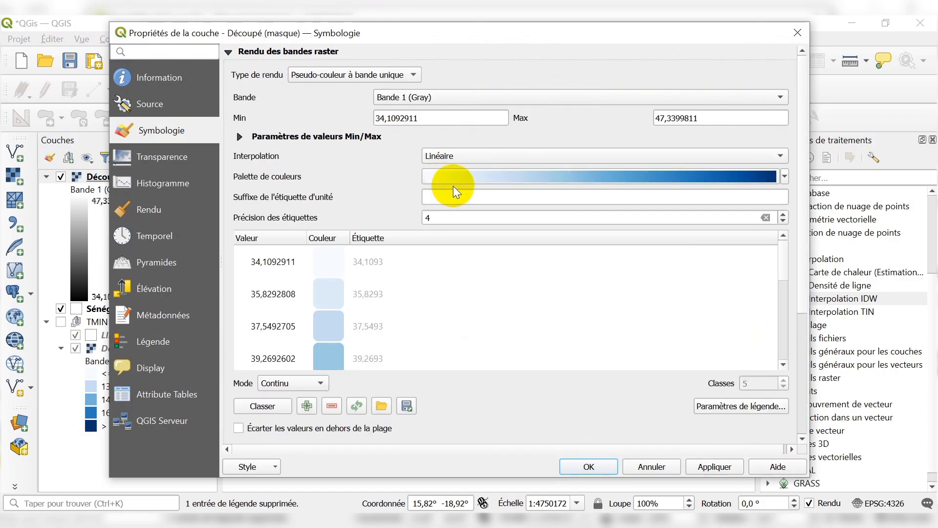
# Set the raster's color interpolation to Discrète and its classification mode to Intervalle égal.
pyautogui.click(480, 155)
pyautogui.click(452, 139)
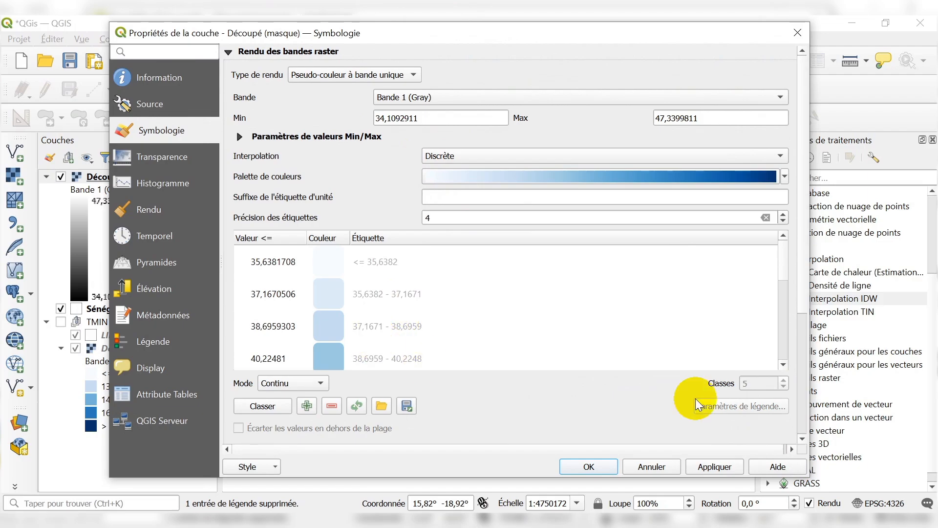
pyautogui.click(303, 383)
pyautogui.click(299, 399)
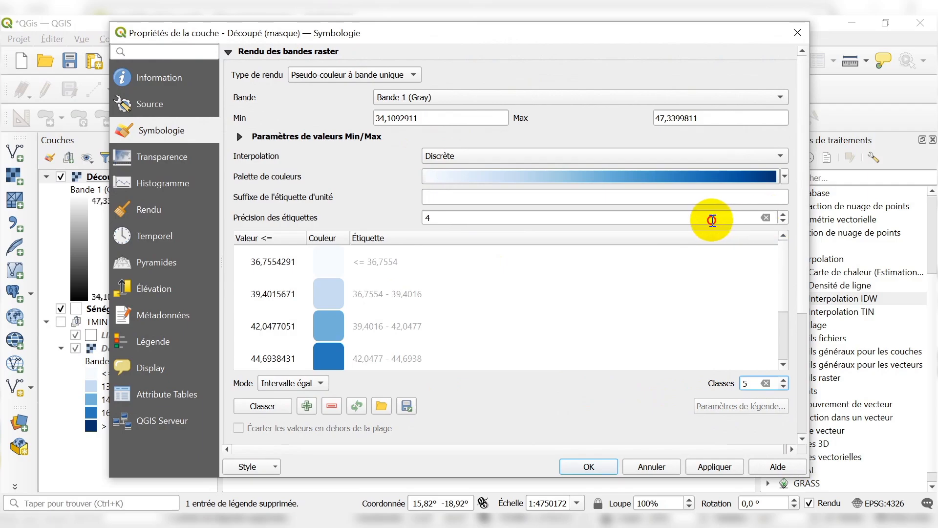
# Set the label precision of the raster classes to 0 decimals.
pyautogui.moveTo(709, 220); pyautogui.dragTo(425, 212)
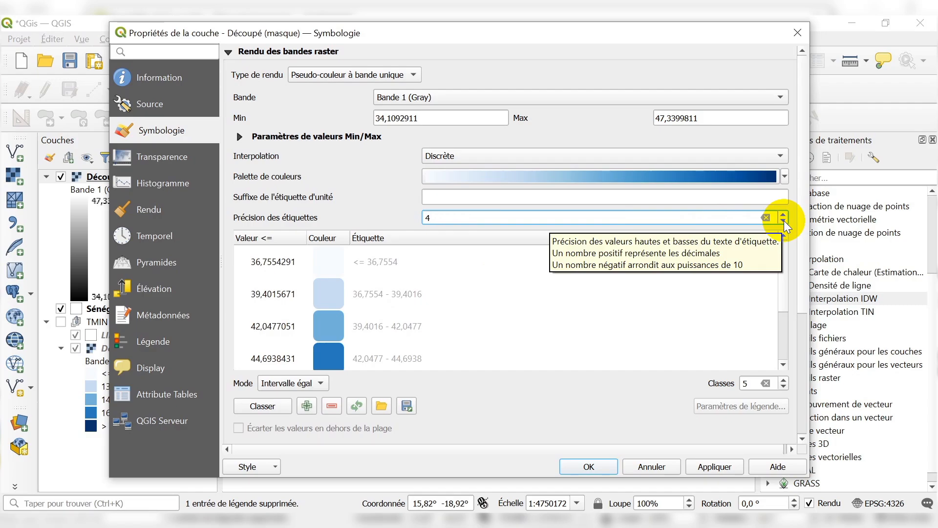
pyautogui.click(784, 222)
pyautogui.click(784, 221)
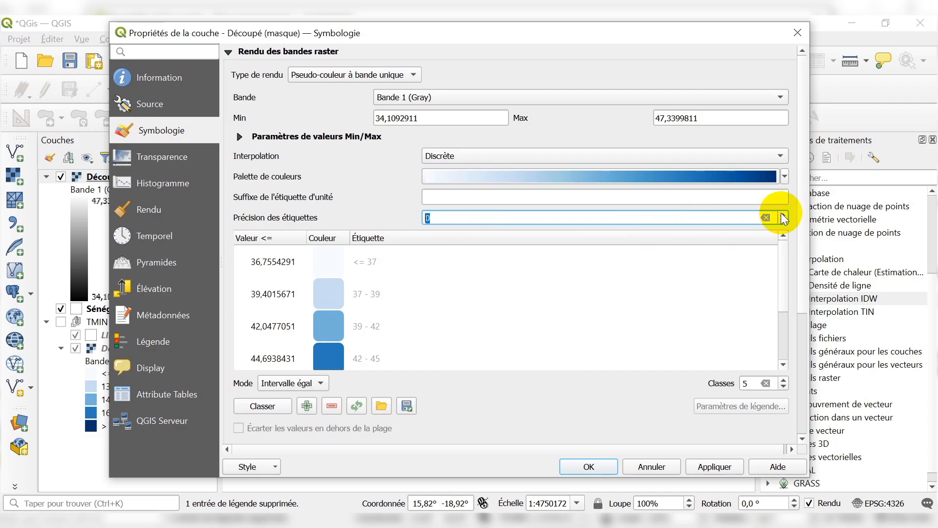
pyautogui.click(583, 216)
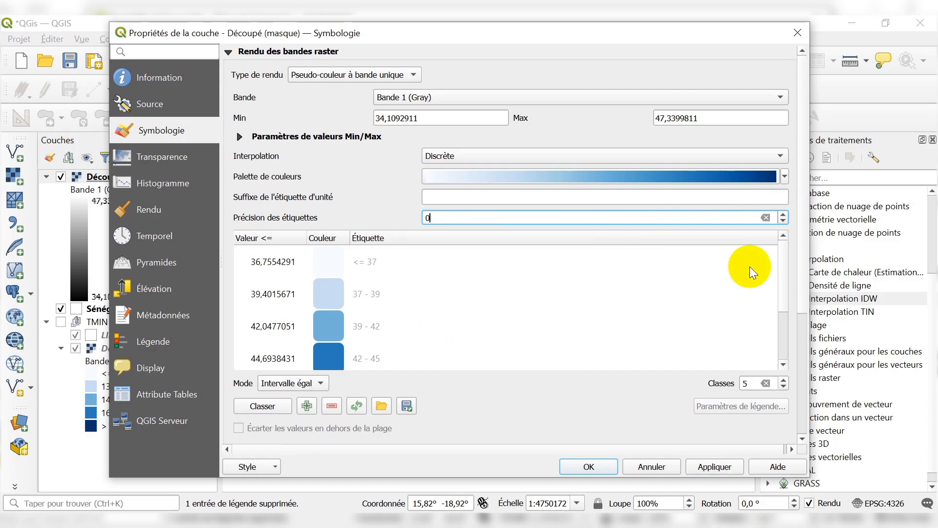
# Assign the Reds color palette to the classes and apply the symbology to the clipped raster.
pyautogui.click(785, 178)
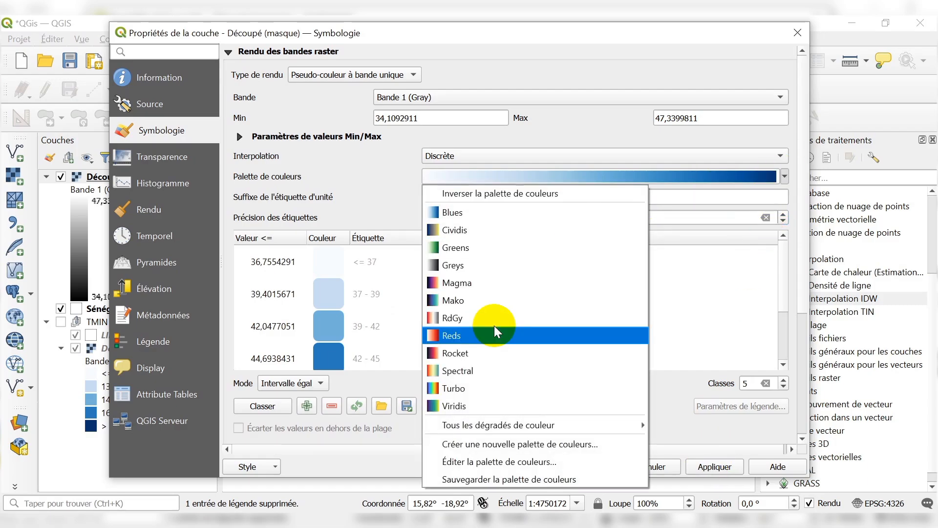
pyautogui.click(470, 333)
pyautogui.scroll(-2, 467, 312)
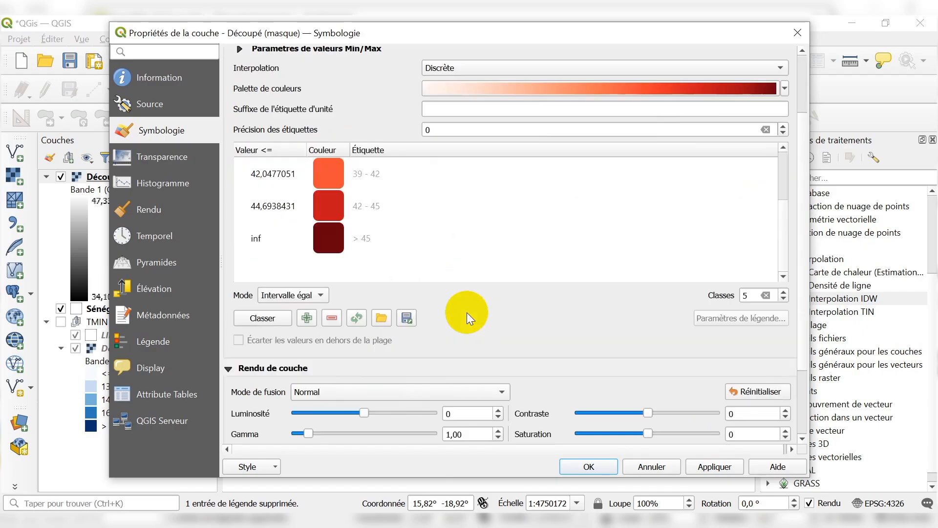
pyautogui.scroll(2, 467, 305)
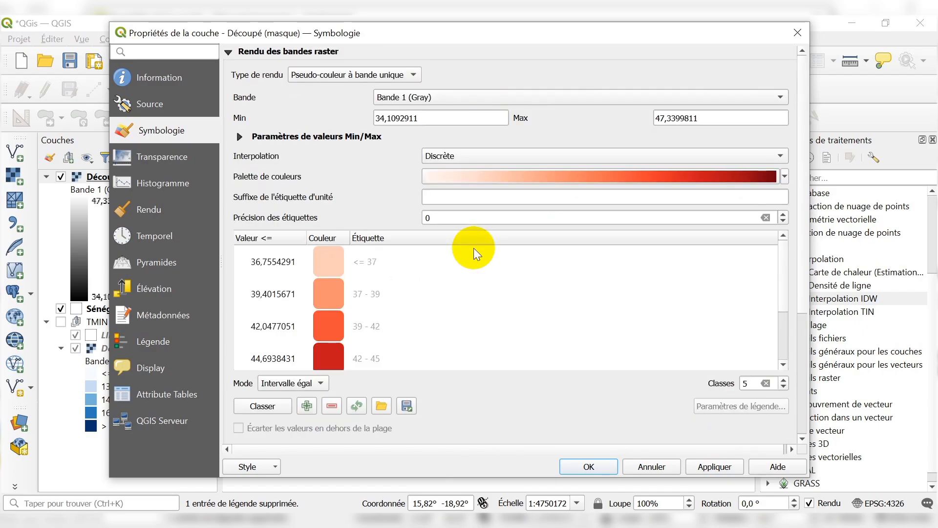
pyautogui.click(699, 467)
pyautogui.click(585, 468)
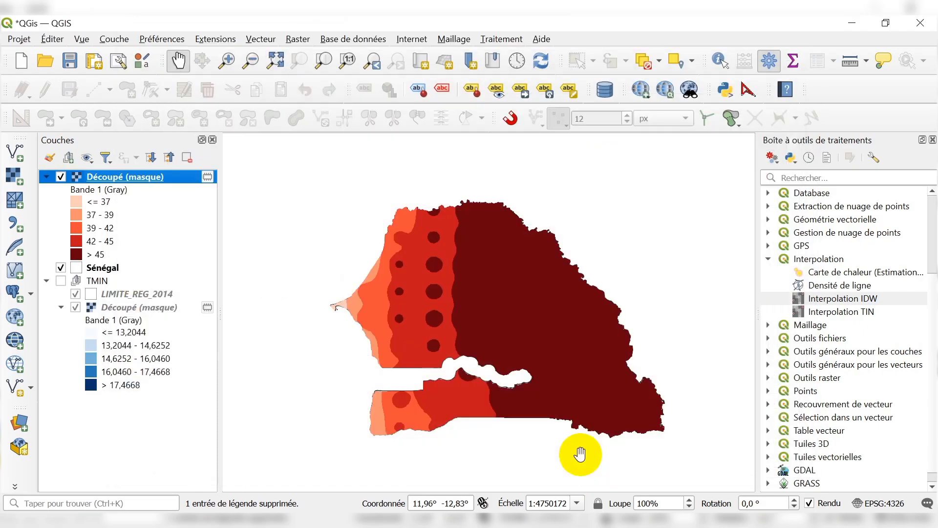
# Examine the distribution of the maximum temperature classes across the clipped Senegal raster.
pyautogui.scroll(1, 494, 363)
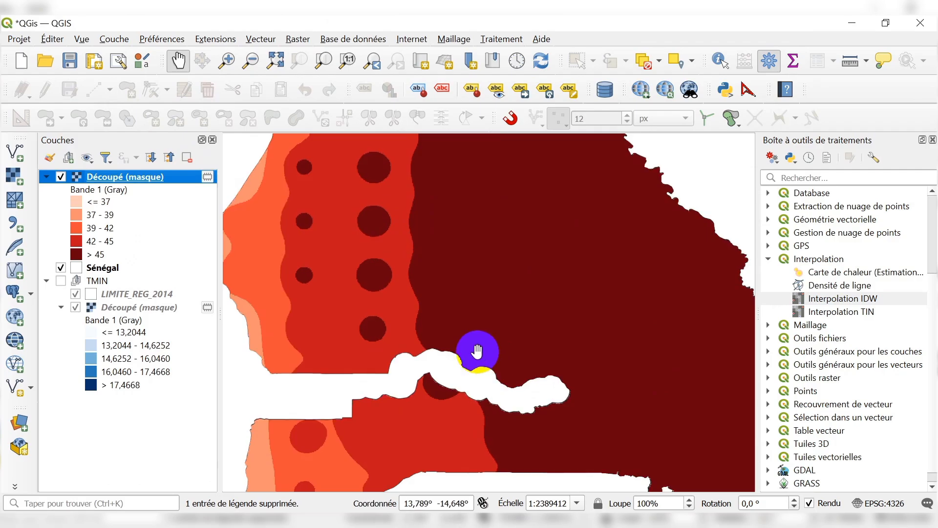
pyautogui.scroll(-1, 477, 350)
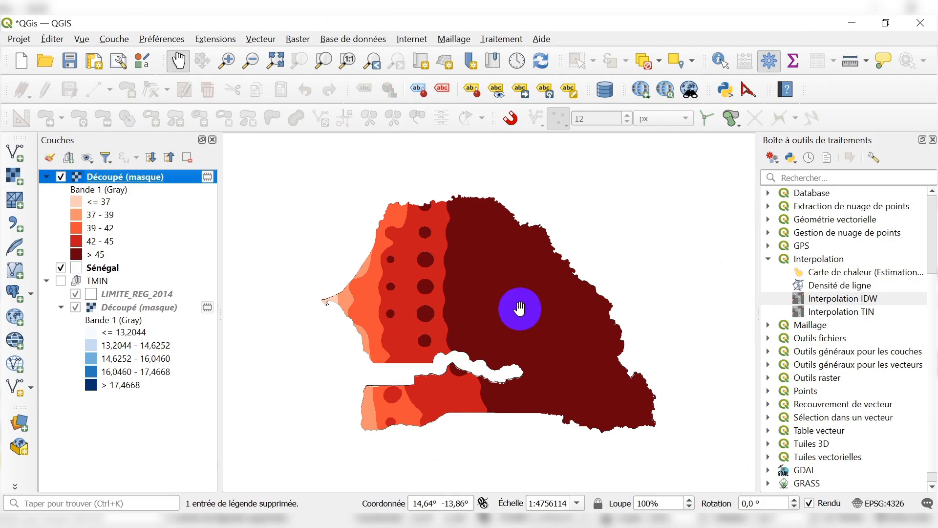
pyautogui.scroll(-1, 512, 297)
pyautogui.scroll(1, 517, 298)
pyautogui.scroll(1, 520, 269)
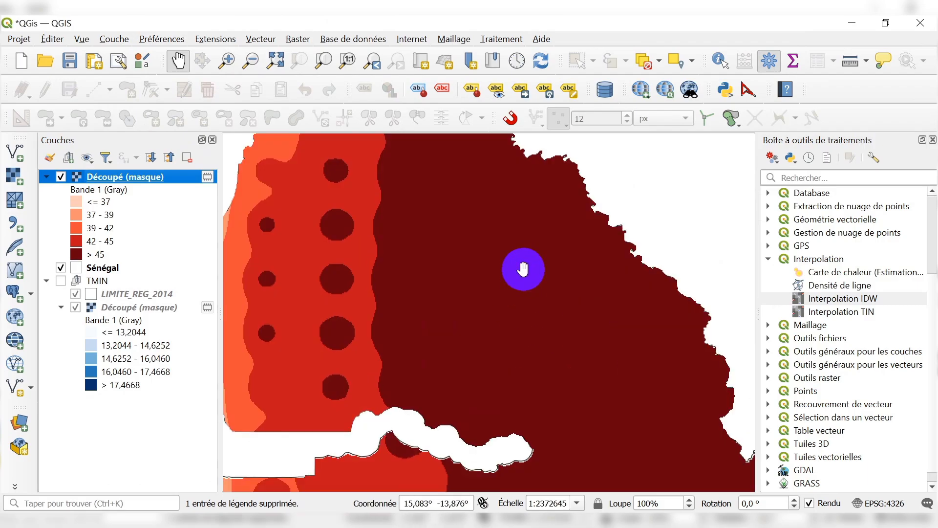
pyautogui.scroll(-1, 522, 268)
pyautogui.scroll(1, 499, 283)
pyautogui.scroll(-1, 499, 285)
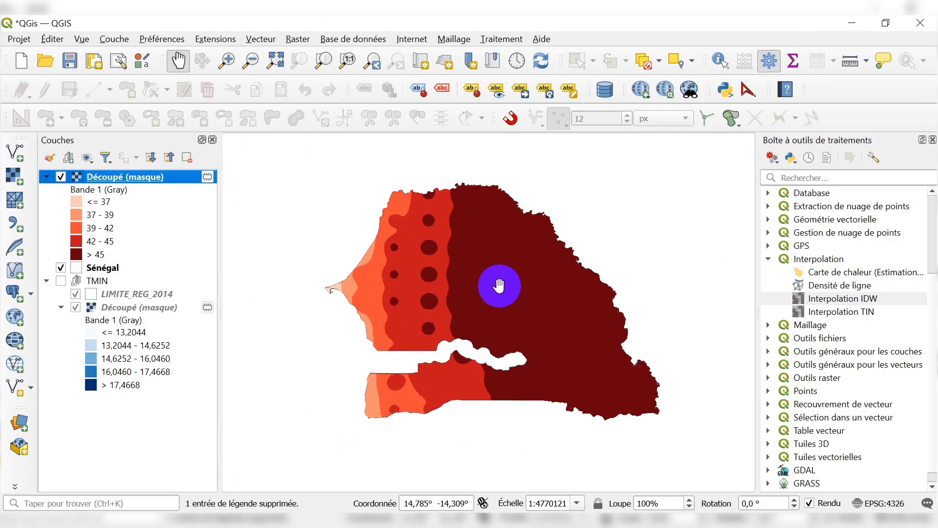
pyautogui.scroll(1, 497, 285)
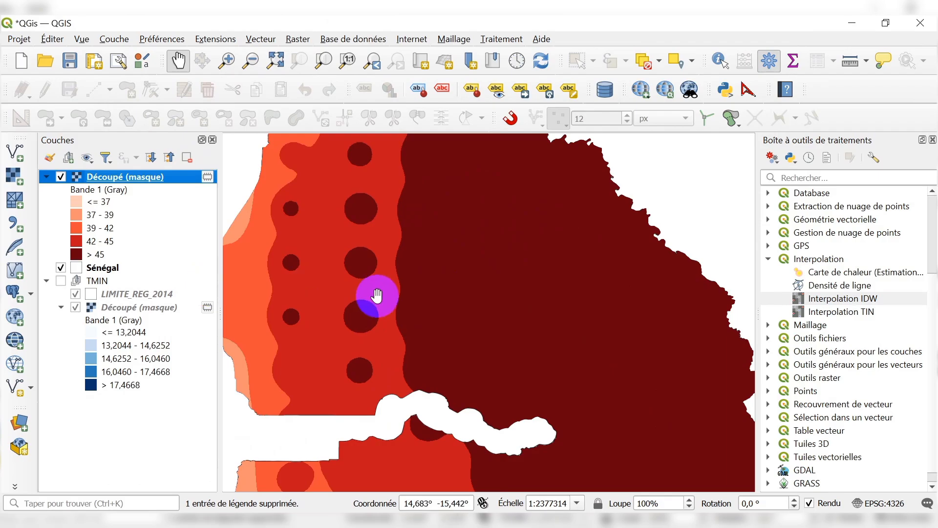
pyautogui.scroll(-1, 469, 333)
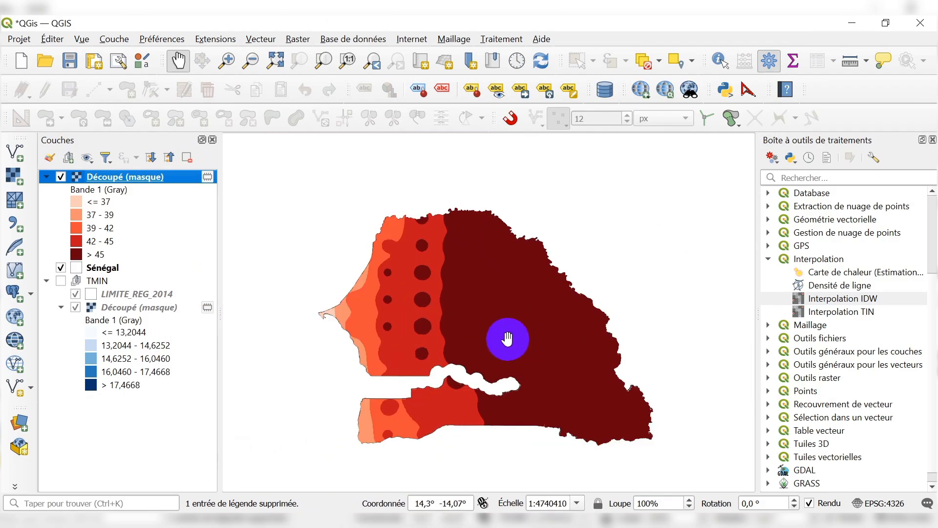
# Move the LIMITE_REG_2014 layer out of the TMIN group, placing it above the red clipped raster.
pyautogui.moveTo(128, 296)
pyautogui.mouseDown()
pyautogui.moveTo(170, 279)
pyautogui.moveTo(161, 162)
pyautogui.moveTo(167, 168)
pyautogui.mouseUp()
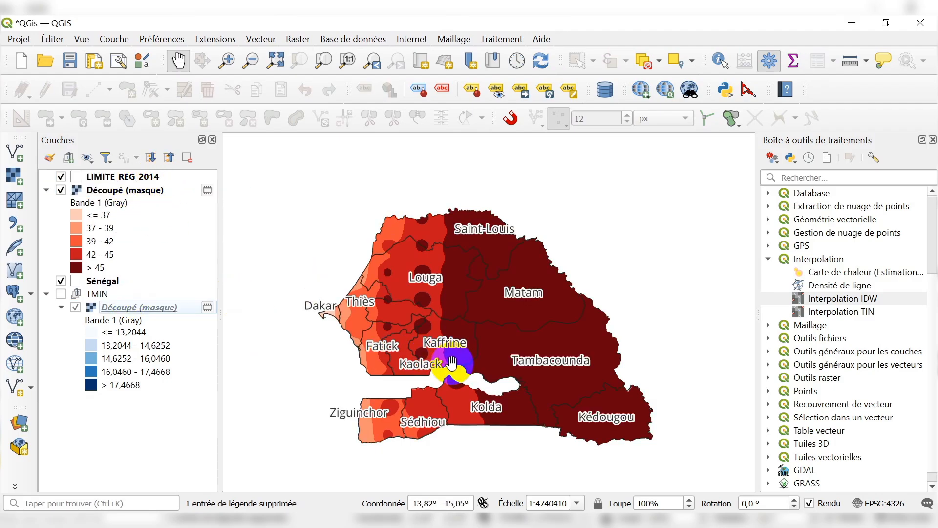
pyautogui.scroll(1, 504, 345)
pyautogui.scroll(-1, 553, 380)
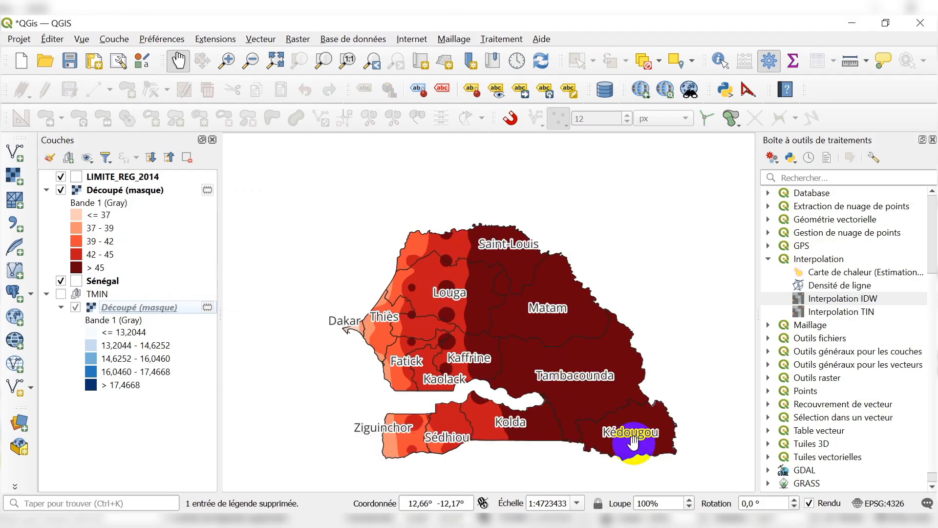
# Examine which regions of Senegal fall in the > 45 maximum temperature class.
pyautogui.scroll(1, 636, 434)
pyautogui.scroll(-1, 547, 401)
pyautogui.scroll(1, 475, 399)
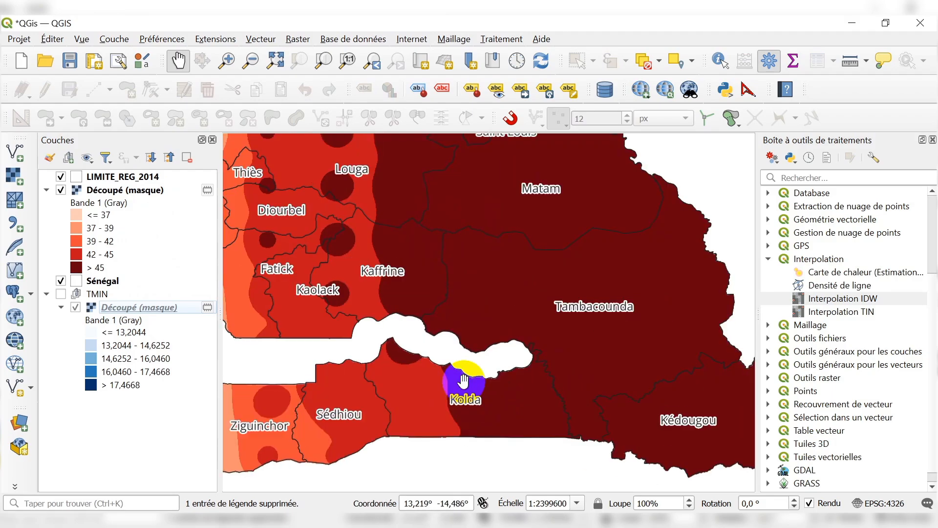
pyautogui.scroll(-1, 455, 412)
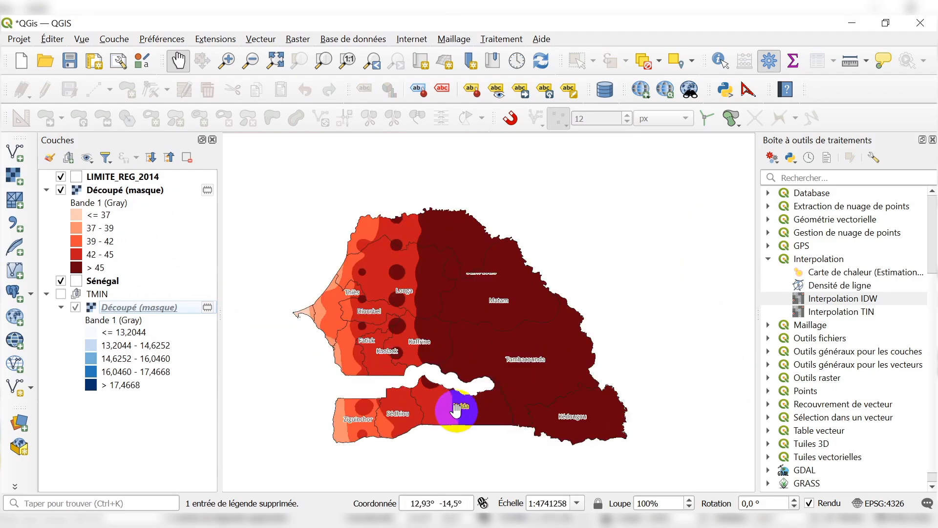
pyautogui.scroll(1, 520, 313)
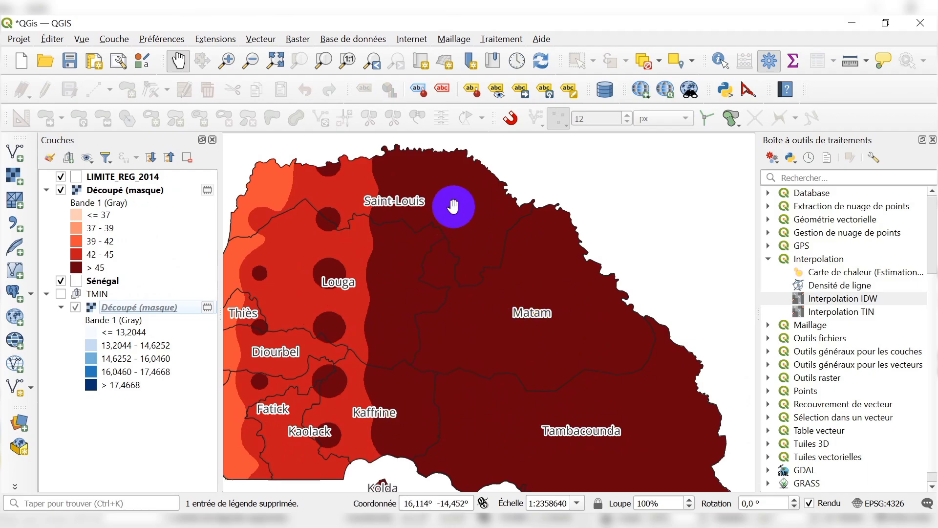
pyautogui.scroll(-1, 453, 206)
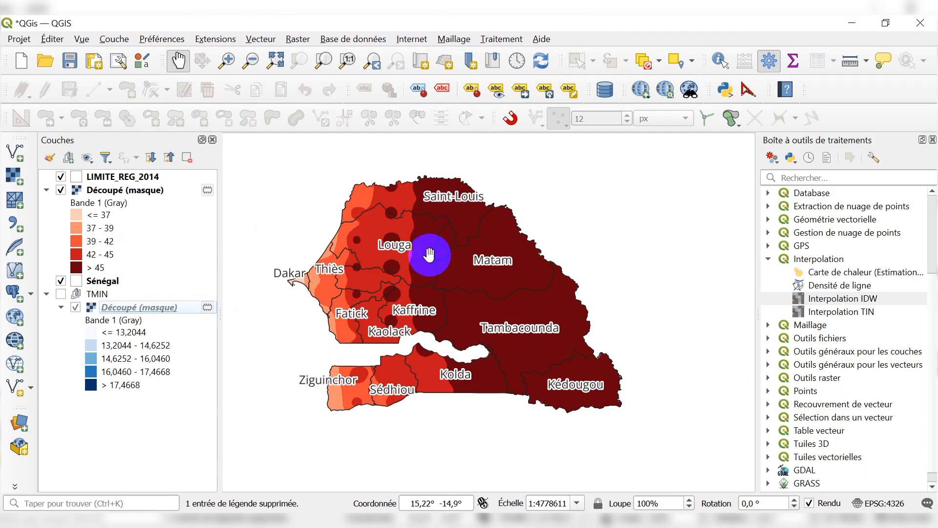
pyautogui.scroll(1, 429, 255)
pyautogui.scroll(-1, 435, 256)
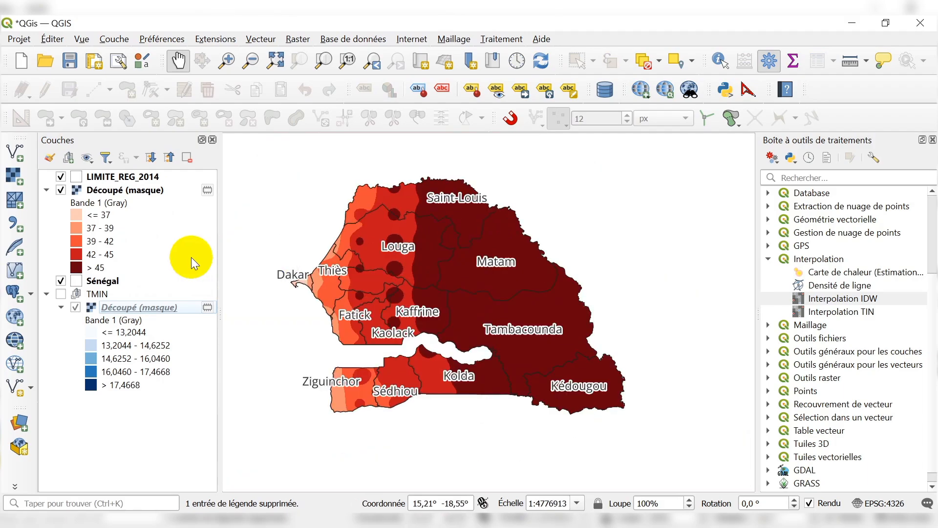
pyautogui.click(94, 270)
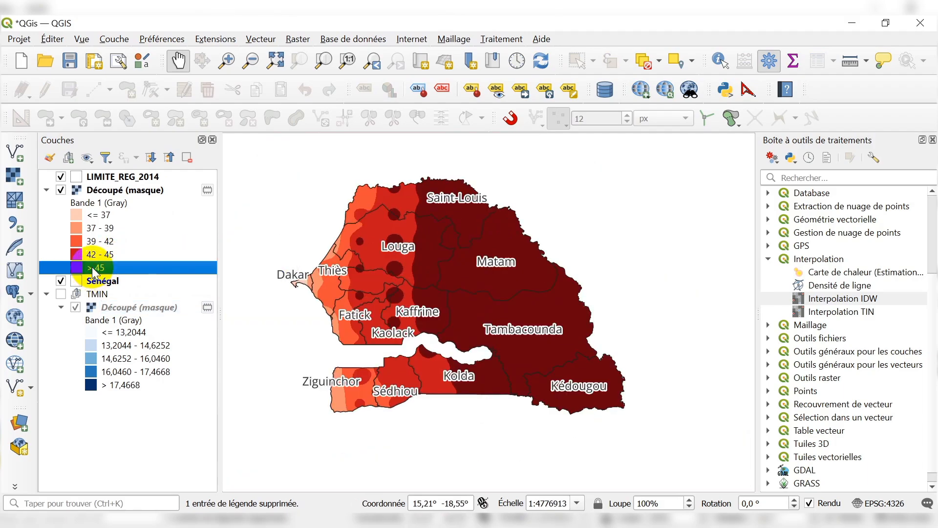
pyautogui.scroll(1, 393, 256)
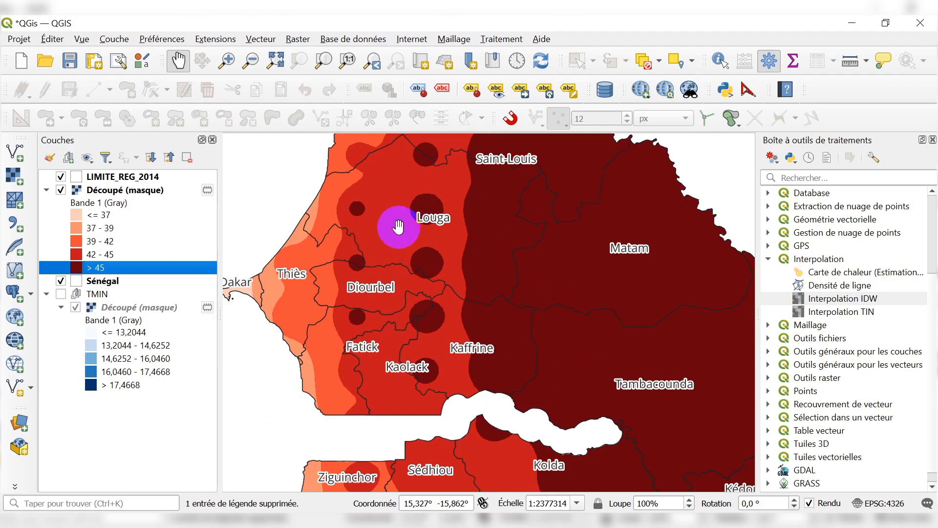
pyautogui.scroll(-1, 413, 149)
# Examine which regions are covered by the 42 - 45 and 39 - 42 maximum temperature classes.
pyautogui.click(101, 254)
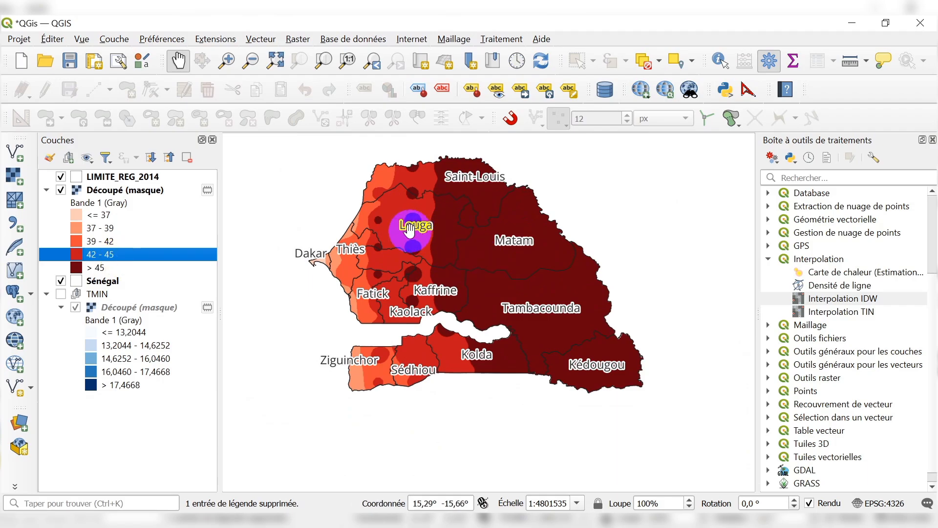
pyautogui.scroll(1, 409, 224)
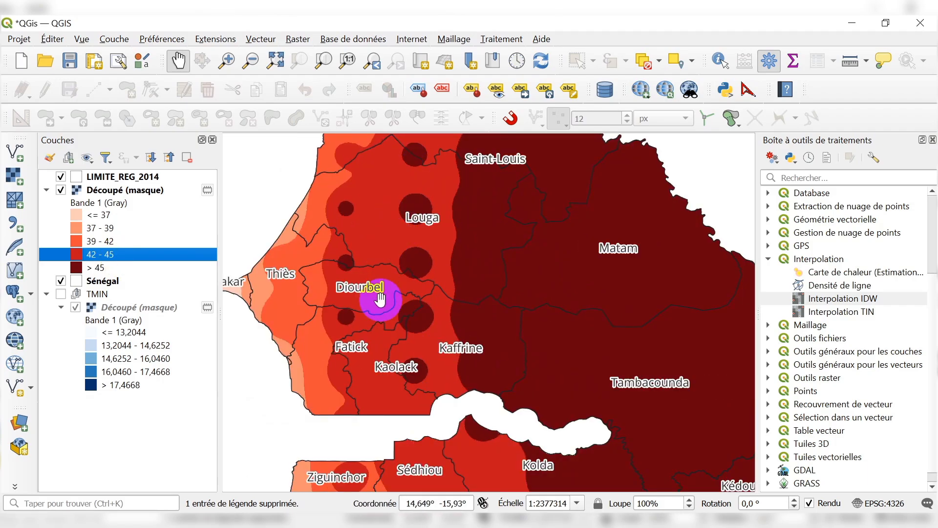
pyautogui.moveTo(397, 328); pyautogui.dragTo(410, 209)
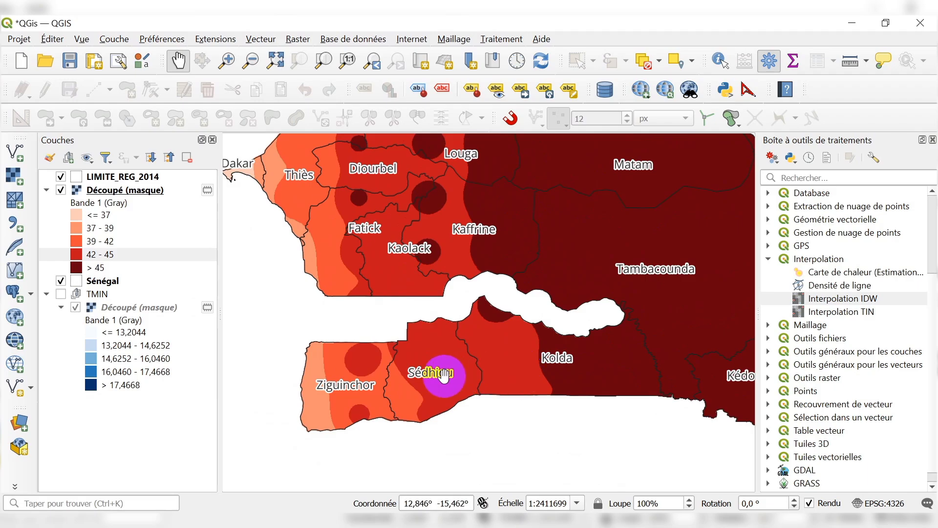
pyautogui.moveTo(428, 259); pyautogui.dragTo(466, 352)
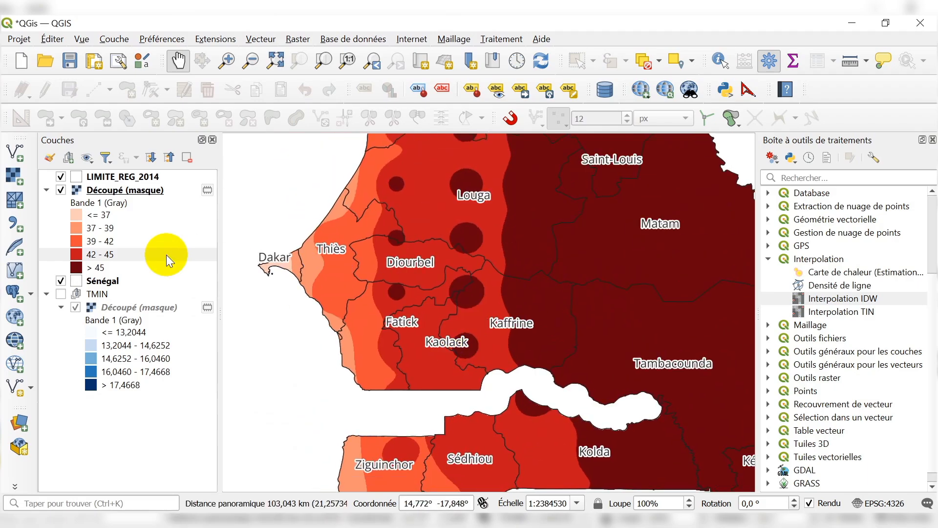
pyautogui.click(108, 242)
pyautogui.moveTo(392, 223); pyautogui.dragTo(413, 336)
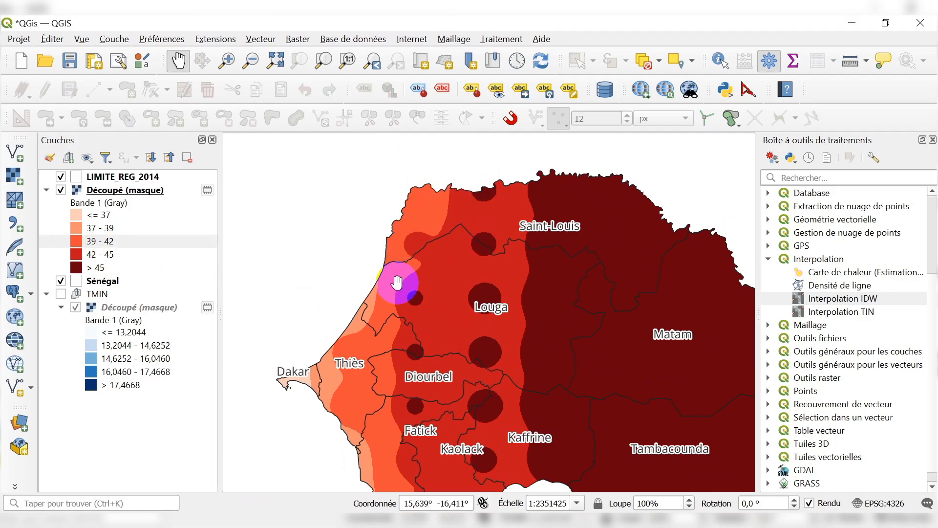
pyautogui.moveTo(388, 310); pyautogui.dragTo(391, 191)
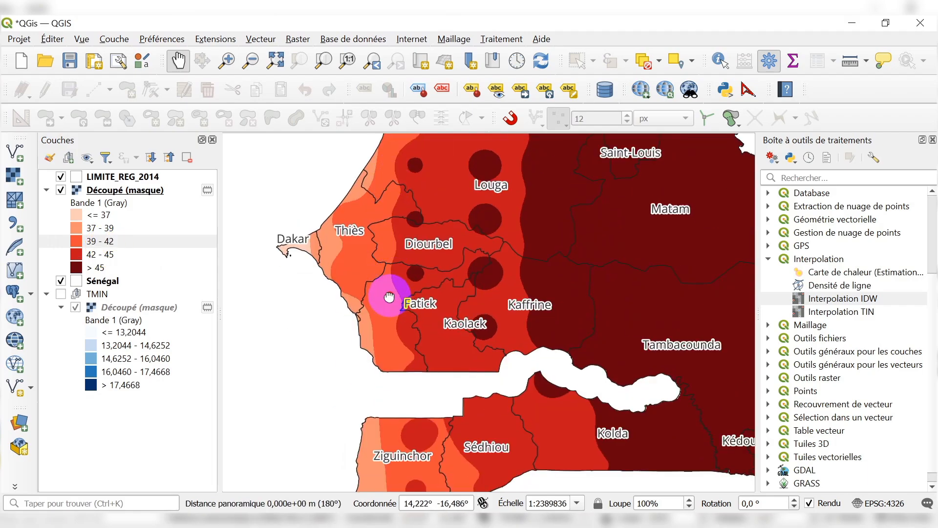
pyautogui.moveTo(383, 291); pyautogui.dragTo(374, 233)
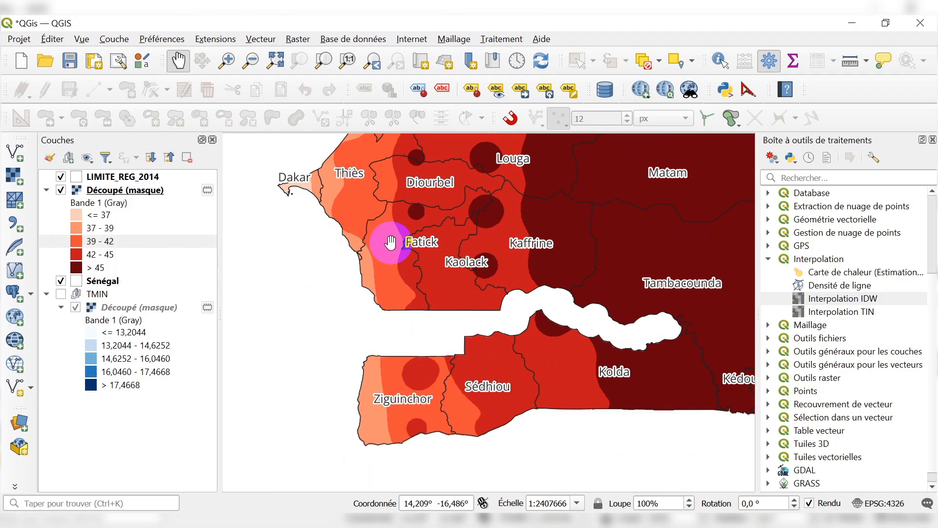
pyautogui.moveTo(387, 235); pyautogui.dragTo(439, 387)
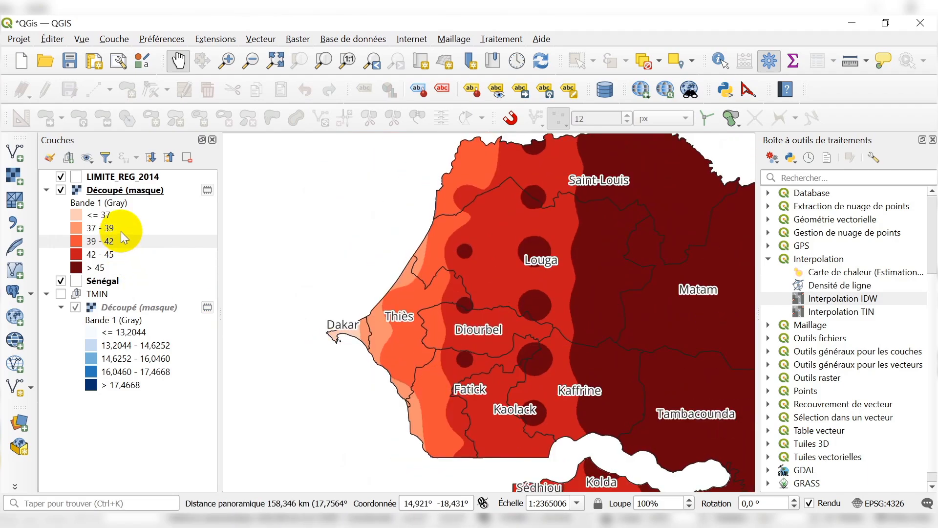
# Examine the coastal areas in the 37 - 39 and <= 37 classes, including a close look at Dakar.
pyautogui.click(109, 228)
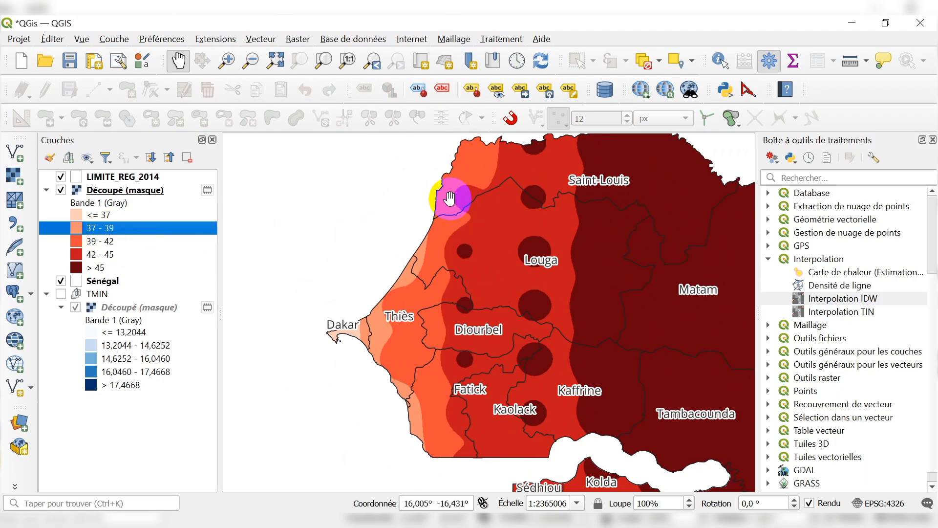
pyautogui.moveTo(364, 350); pyautogui.dragTo(344, 226)
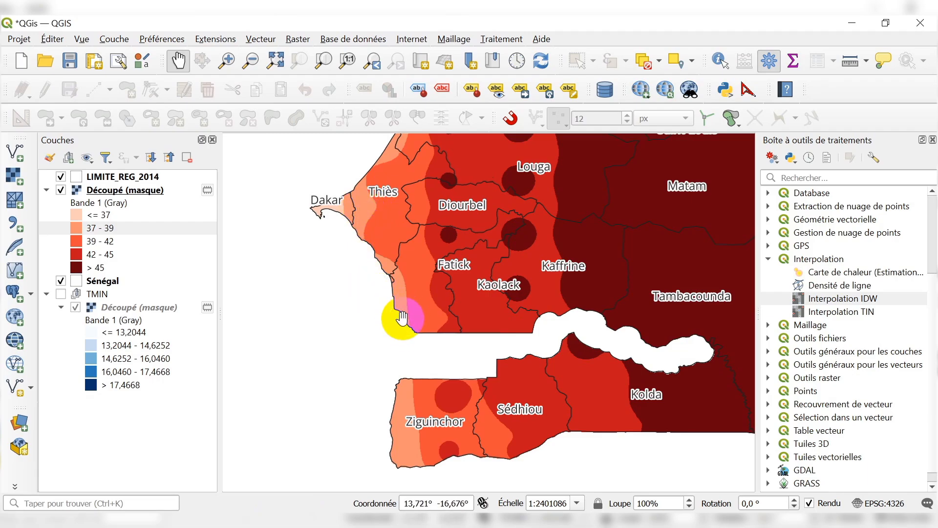
pyautogui.click(416, 395)
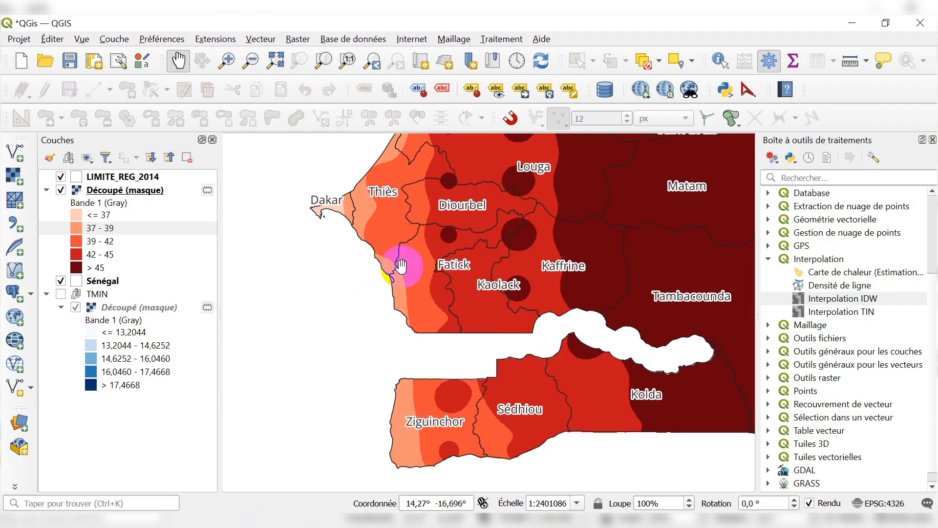
pyautogui.moveTo(385, 214); pyautogui.dragTo(418, 327)
pyautogui.scroll(1, 345, 328)
pyautogui.scroll(1, 370, 314)
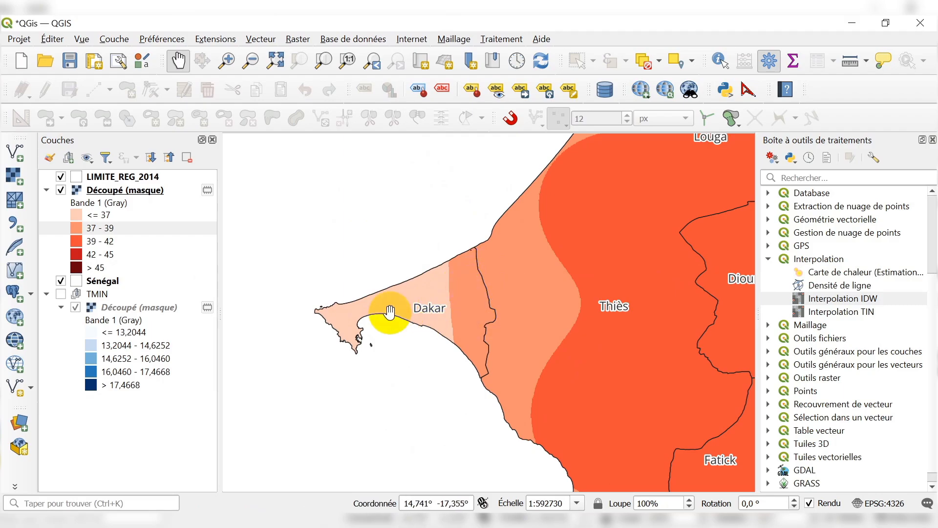
pyautogui.scroll(1, 341, 319)
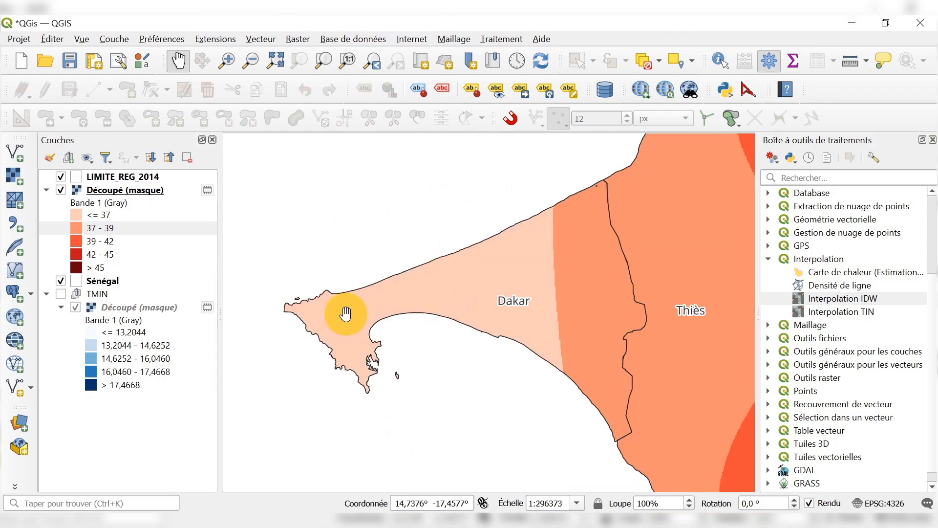
pyautogui.click(101, 216)
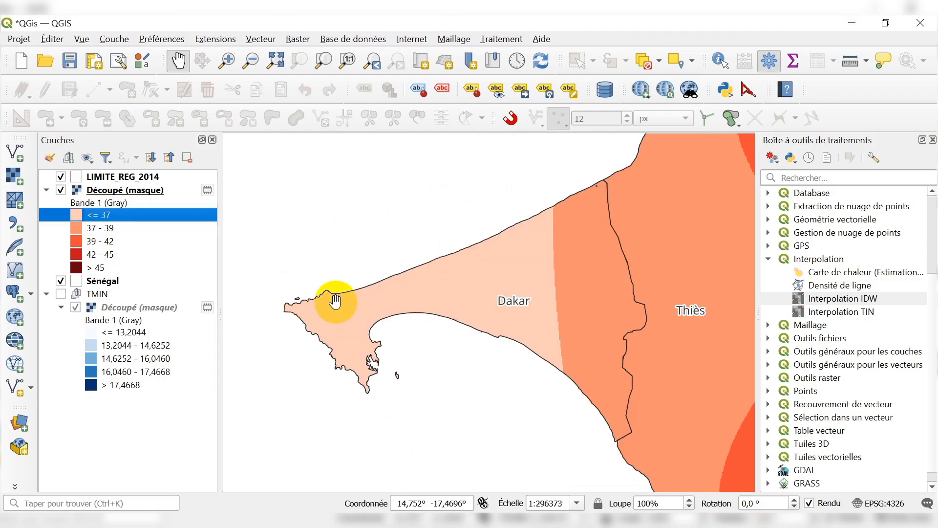
pyautogui.scroll(1, 351, 302)
pyautogui.scroll(-1, 354, 300)
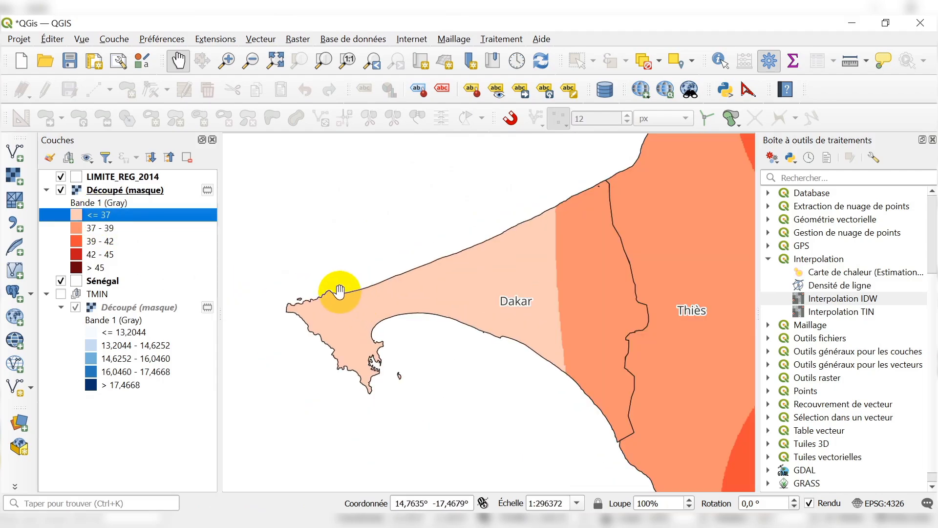
pyautogui.scroll(-1, 339, 291)
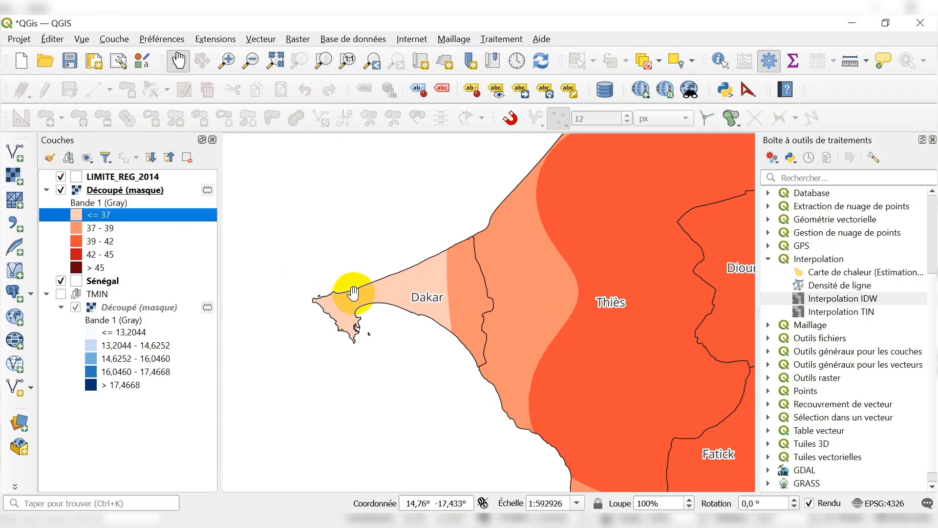
pyautogui.scroll(1, 353, 293)
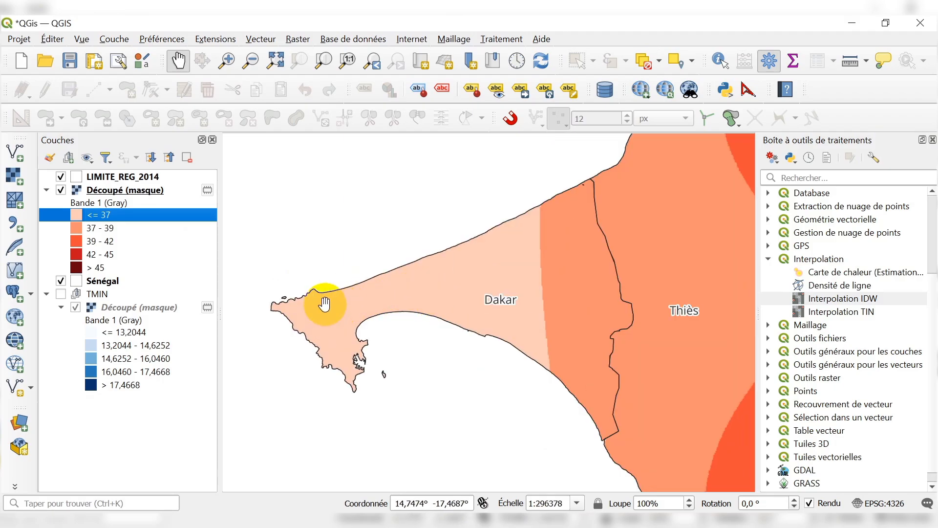
pyautogui.scroll(-3, 316, 305)
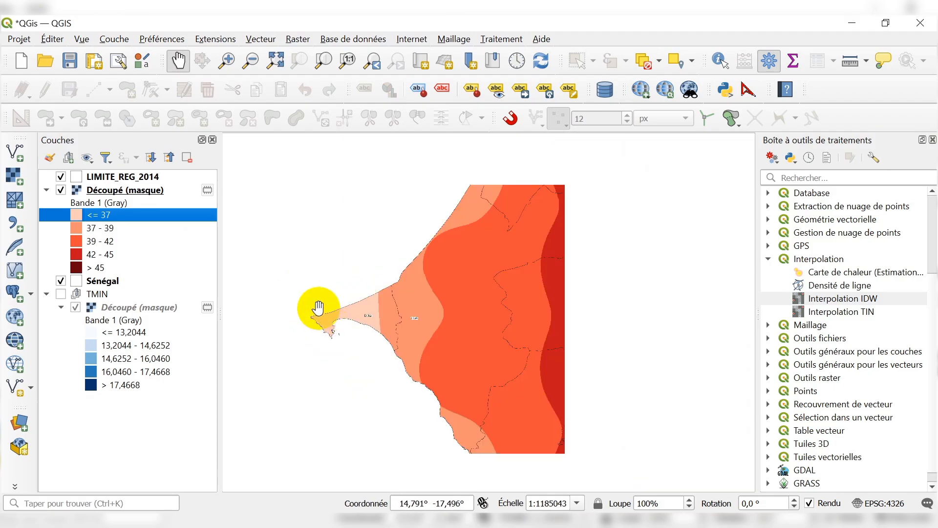
pyautogui.scroll(-1, 310, 292)
pyautogui.scroll(1, 460, 331)
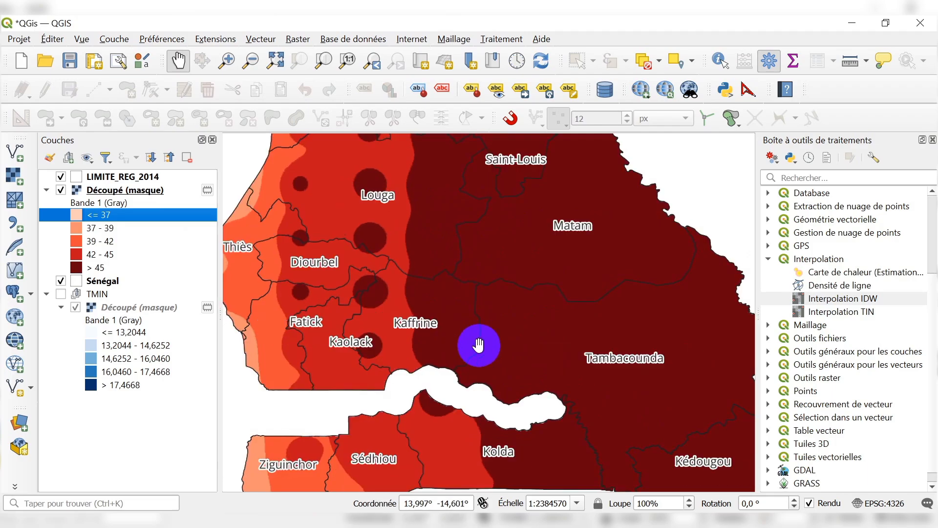
pyautogui.scroll(-1, 412, 314)
pyautogui.scroll(1, 413, 311)
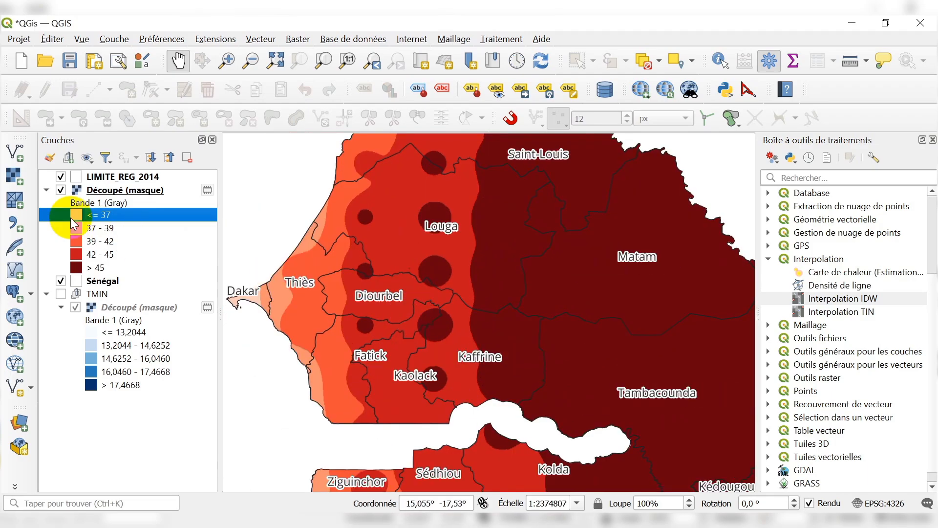
# Set the label precision of the TMIN group's clipped raster to 0 decimals and apply the symbology.
pyautogui.click(113, 308)
pyautogui.rightClick(119, 307)
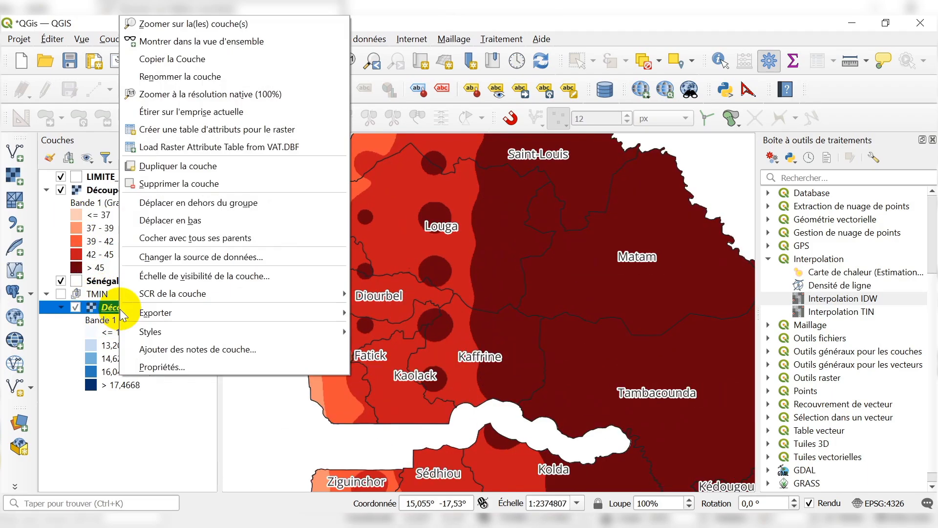
pyautogui.click(152, 367)
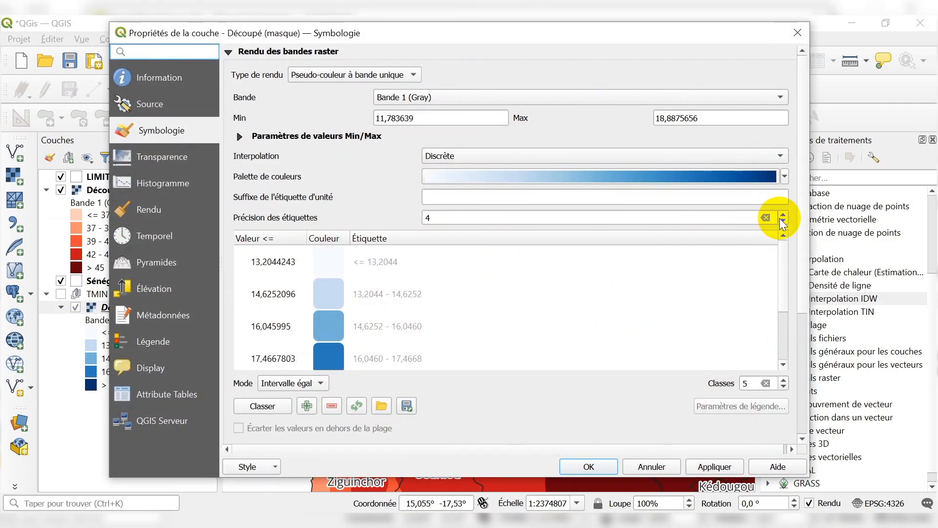
pyautogui.click(782, 221)
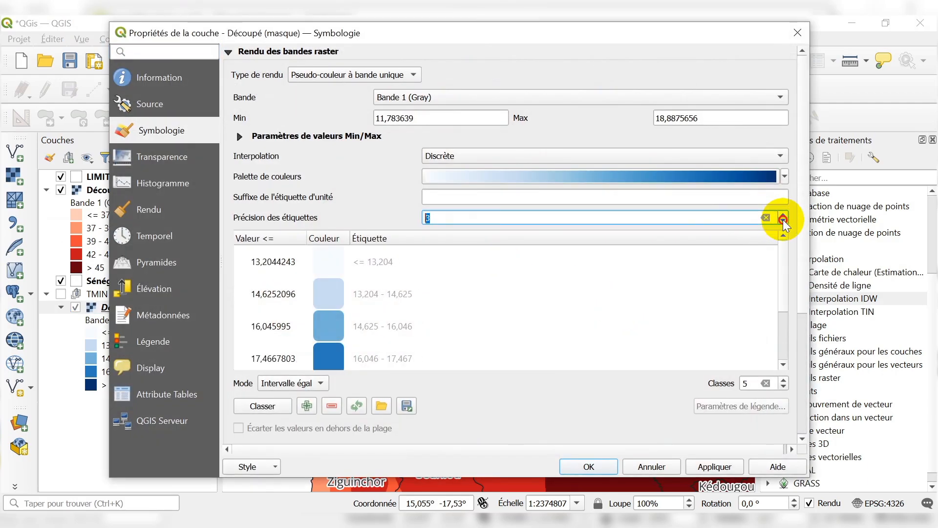
pyautogui.click(704, 466)
pyautogui.click(587, 466)
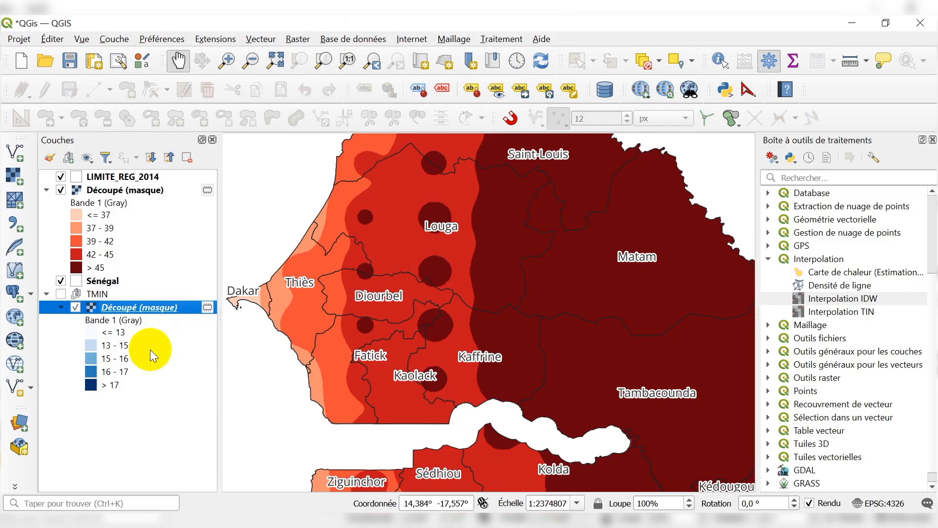
# Show the TMIN group and hide the red maximum temperature raster to view the blue minimum temperature map.
pyautogui.click(63, 291)
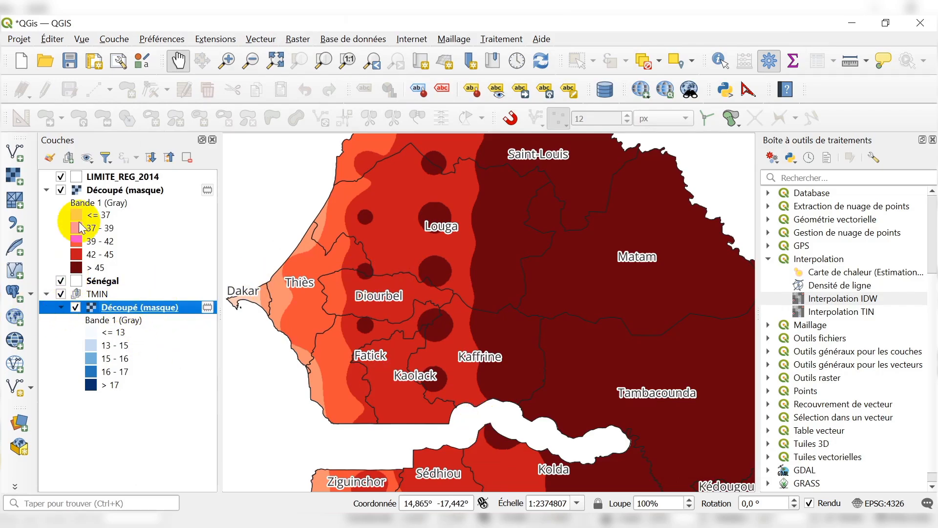
pyautogui.click(61, 190)
pyautogui.scroll(-1, 376, 271)
pyautogui.scroll(1, 324, 283)
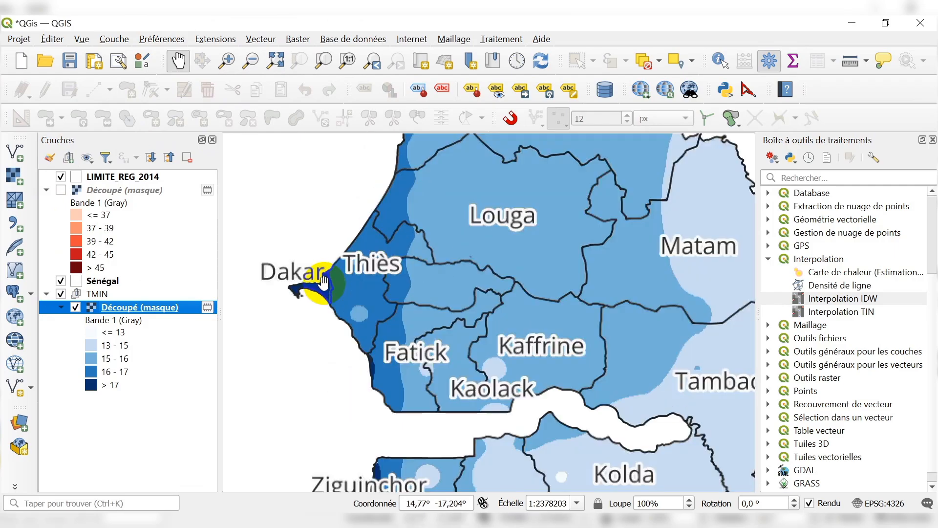
# Examine the > 17 minimum temperature class along the coast around Dakar, Thiès and Ziguinchor.
pyautogui.scroll(-1, 327, 276)
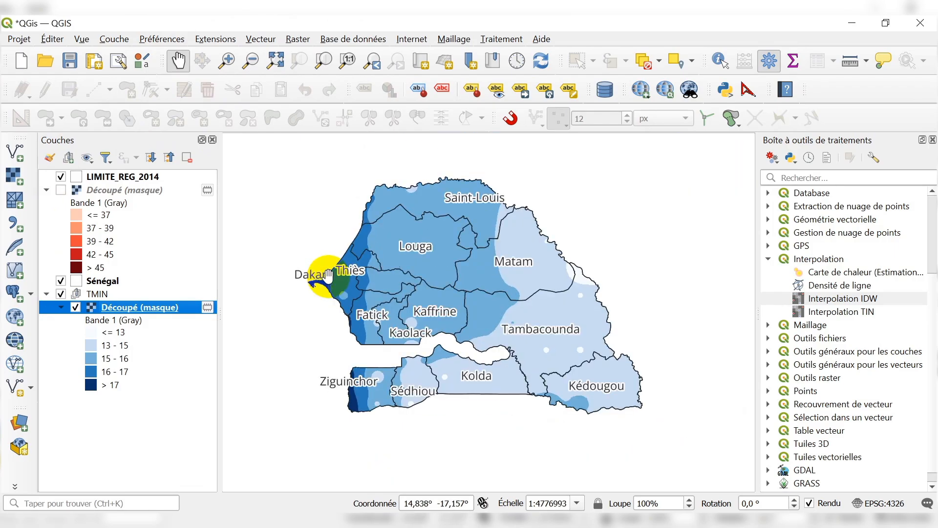
pyautogui.click(115, 385)
pyautogui.scroll(1, 313, 302)
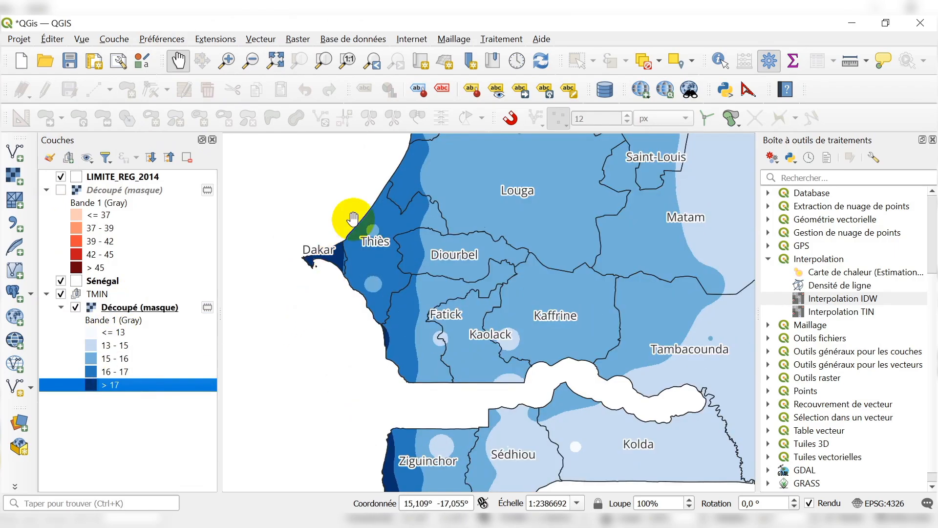
pyautogui.scroll(-1, 310, 247)
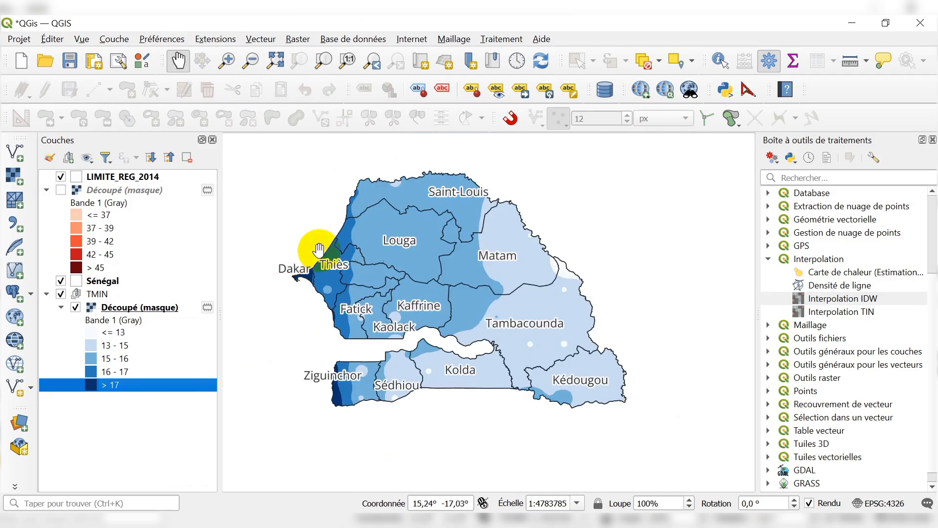
pyautogui.scroll(1, 312, 273)
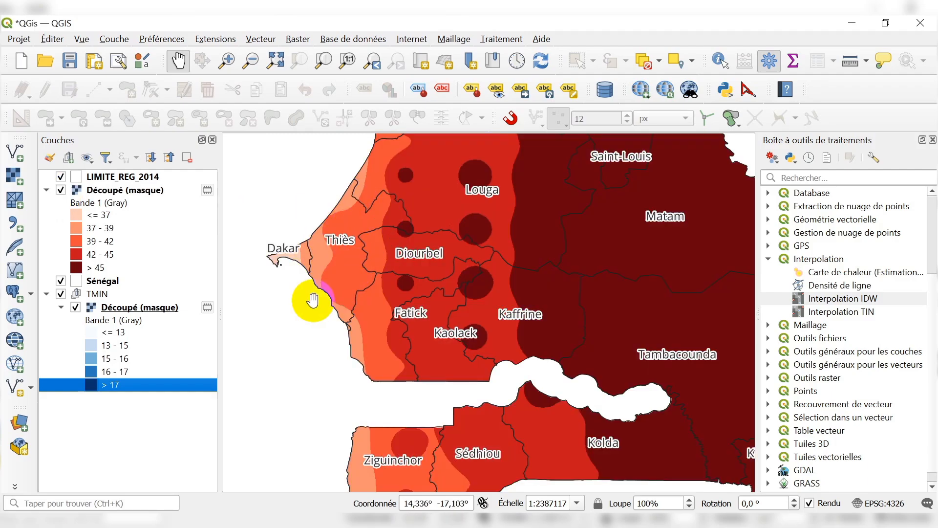
# Compare the <= 37 maximum temperature class around Dakar with the same coast on the blue minimum temperature map.
pyautogui.click(98, 215)
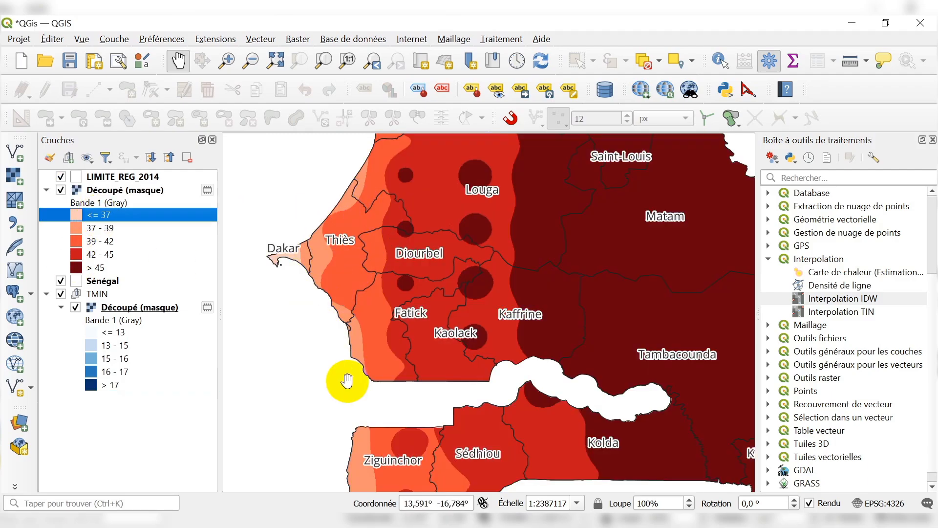
pyautogui.scroll(-1, 366, 271)
pyautogui.scroll(1, 361, 298)
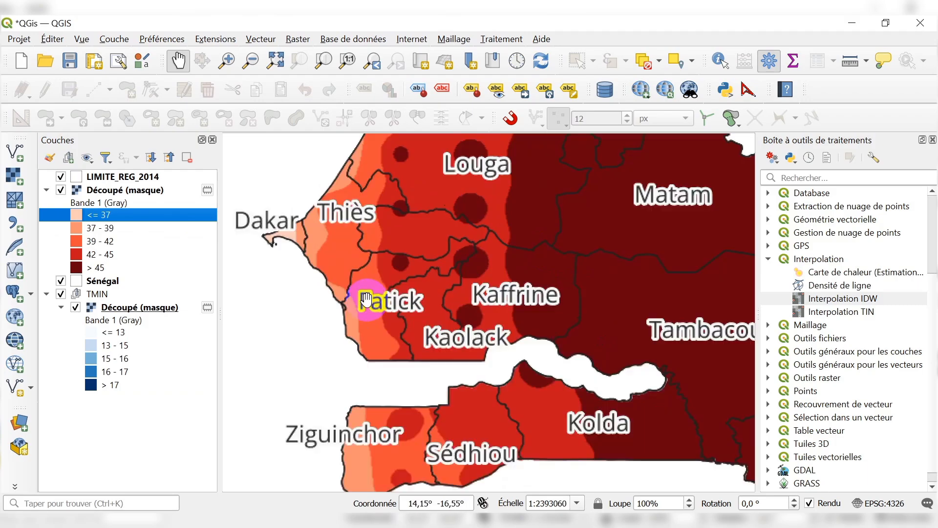
pyautogui.click(61, 190)
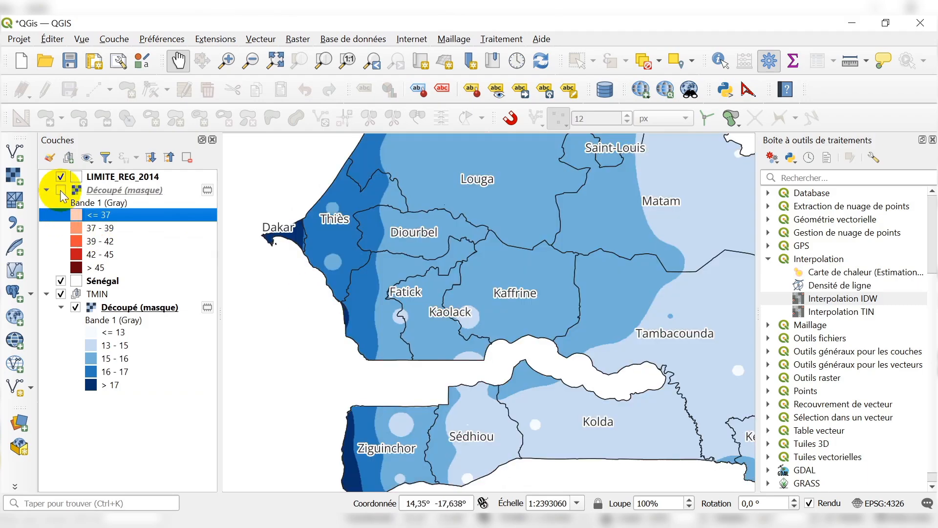
pyautogui.click(61, 190)
# Examine the eastern regions on the maximum temperature map and hide its raster to compare them with the minimum temperature map.
pyautogui.scroll(-1, 408, 286)
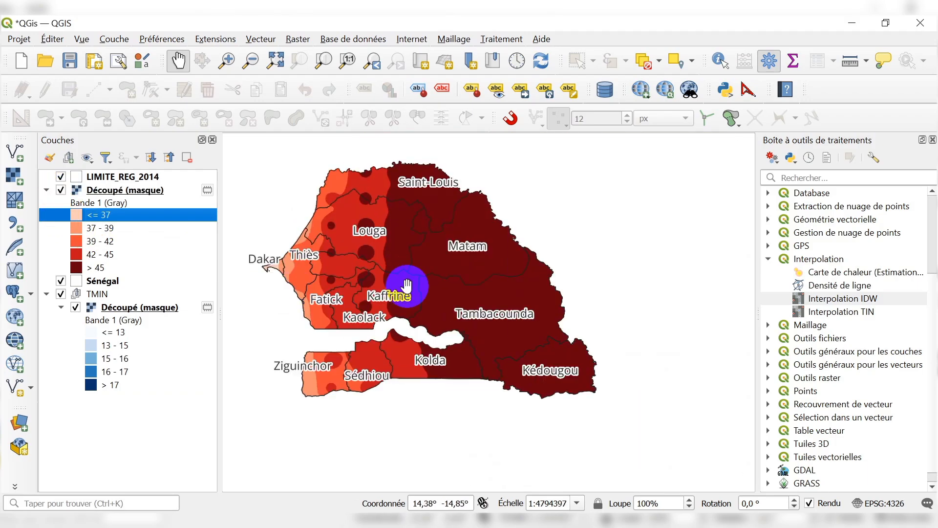
pyautogui.scroll(1, 408, 285)
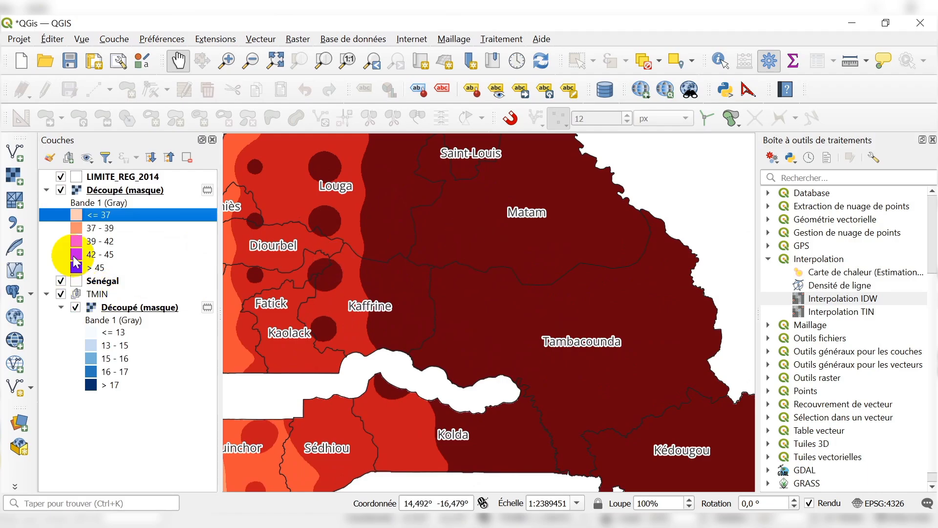
pyautogui.click(60, 190)
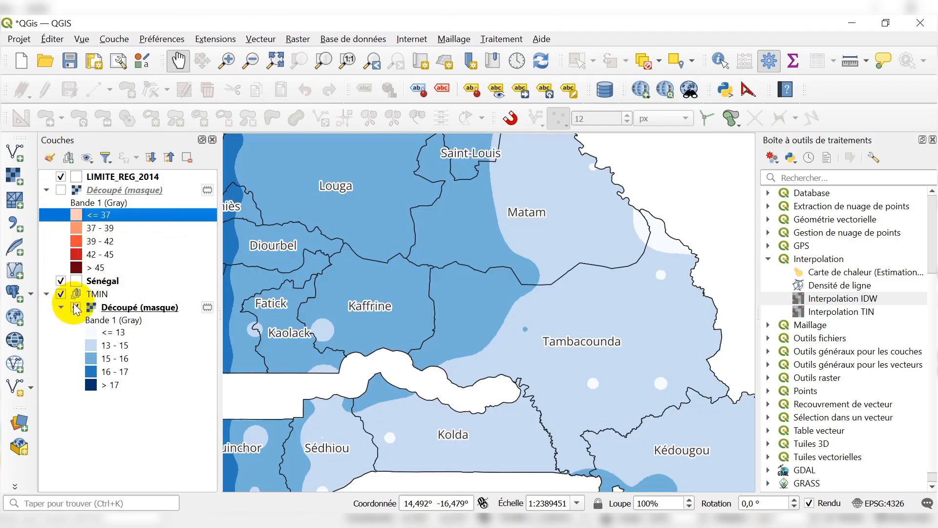
pyautogui.scroll(-1, 387, 335)
pyautogui.scroll(1, 379, 277)
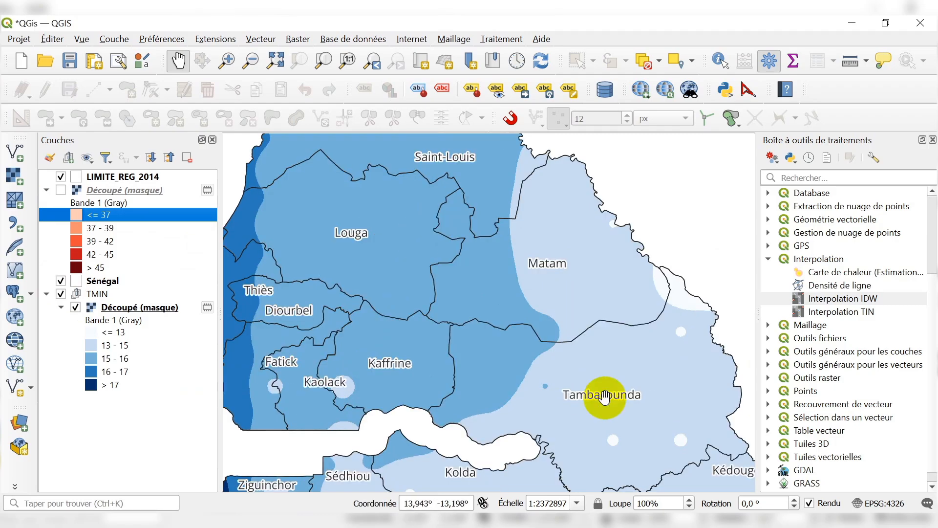
pyautogui.scroll(-1, 561, 342)
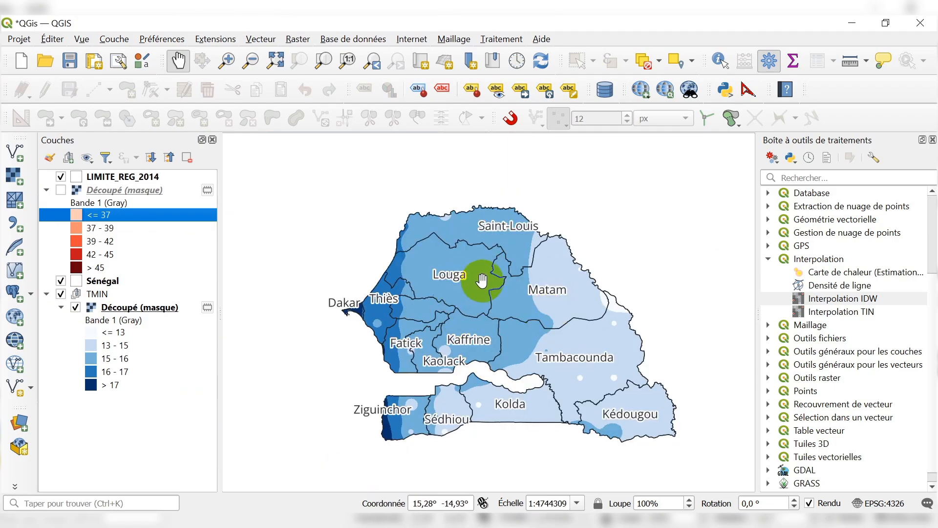
pyautogui.scroll(1, 481, 283)
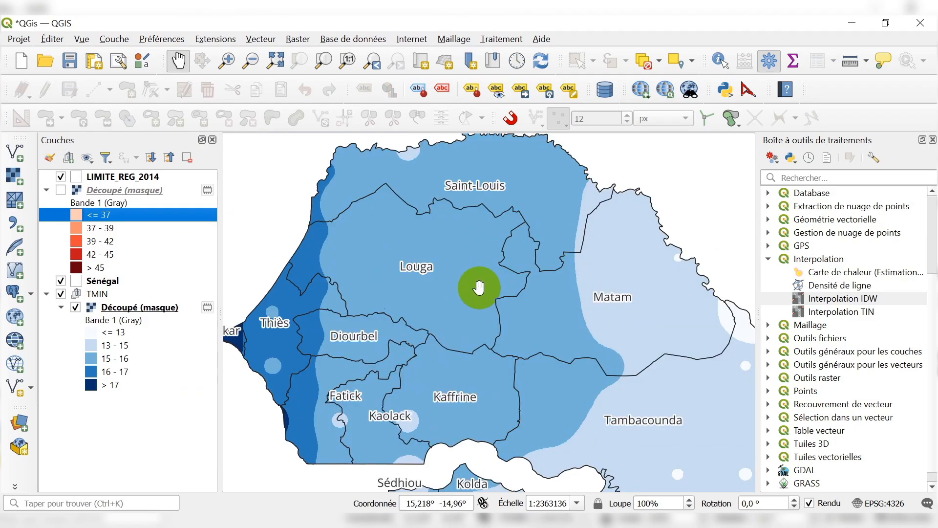
# Show the red maximum temperature raster over all of Senegal again and close the processing toolbox.
pyautogui.click(62, 191)
pyautogui.scroll(-1, 444, 209)
pyautogui.scroll(1, 433, 266)
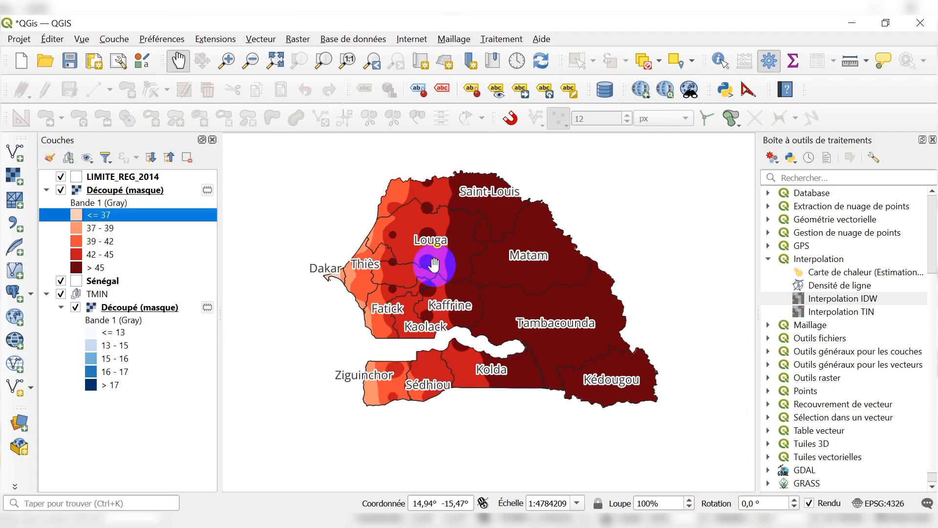
pyautogui.scroll(-1, 382, 259)
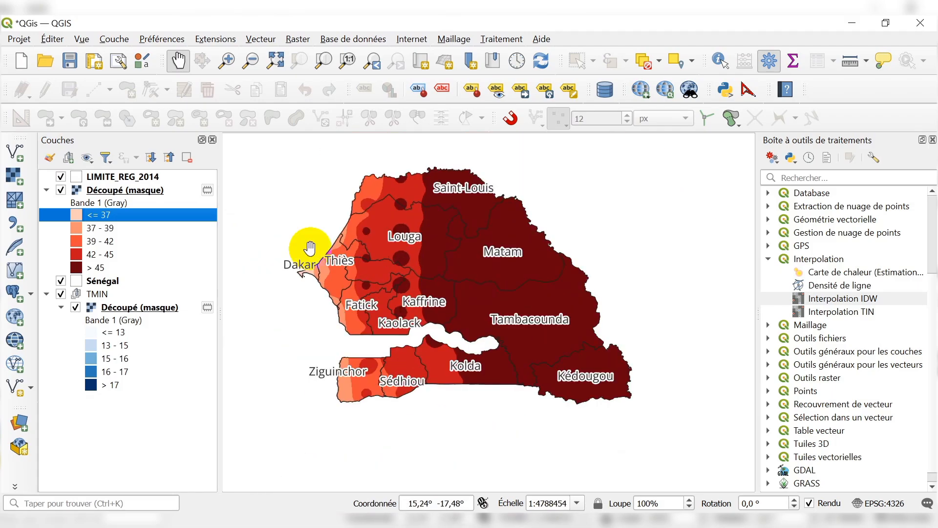
pyautogui.scroll(1, 414, 239)
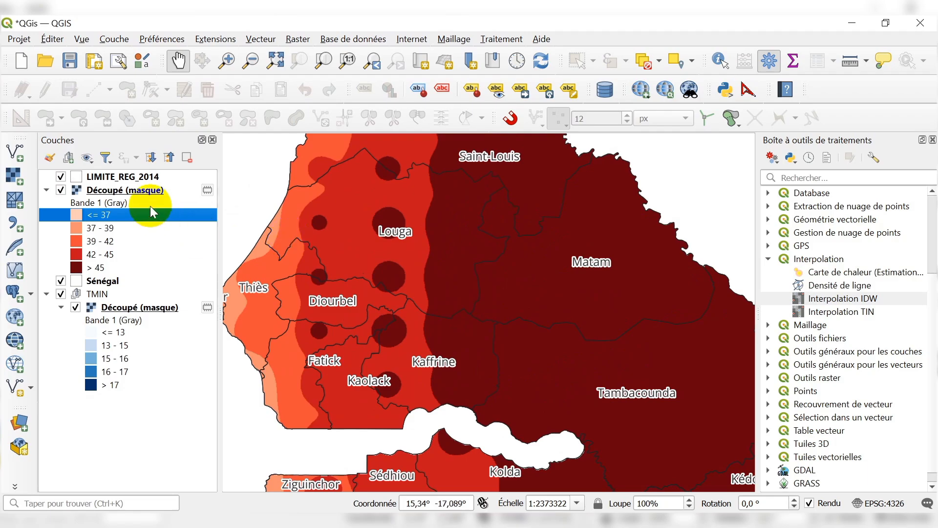
pyautogui.click(933, 140)
pyautogui.scroll(-1, 432, 255)
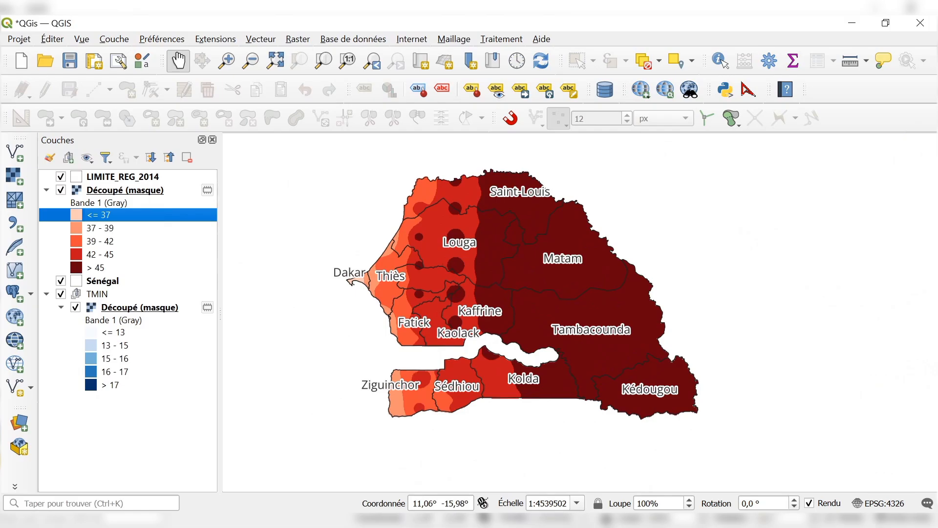
# Switch to the browser, look through the videos of the DAHA_Service Technique YouTube channel, and return to QGIS.
pyautogui.click(454, 523)
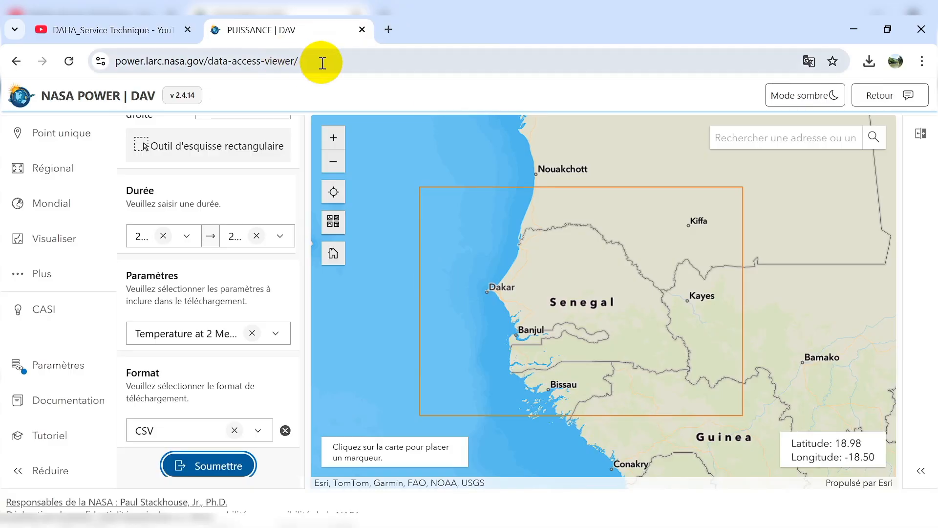
pyautogui.click(322, 63)
pyautogui.click(115, 29)
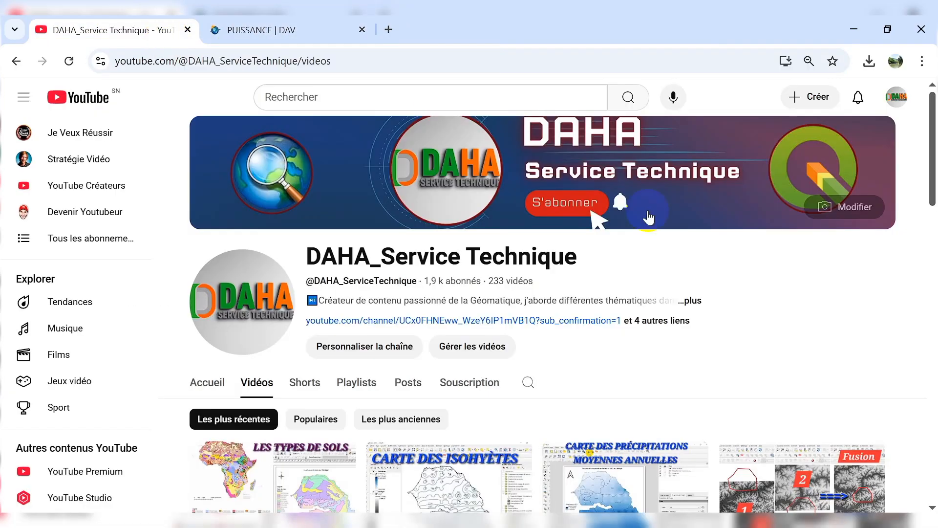
pyautogui.scroll(-8, 660, 325)
pyautogui.scroll(-10, 674, 306)
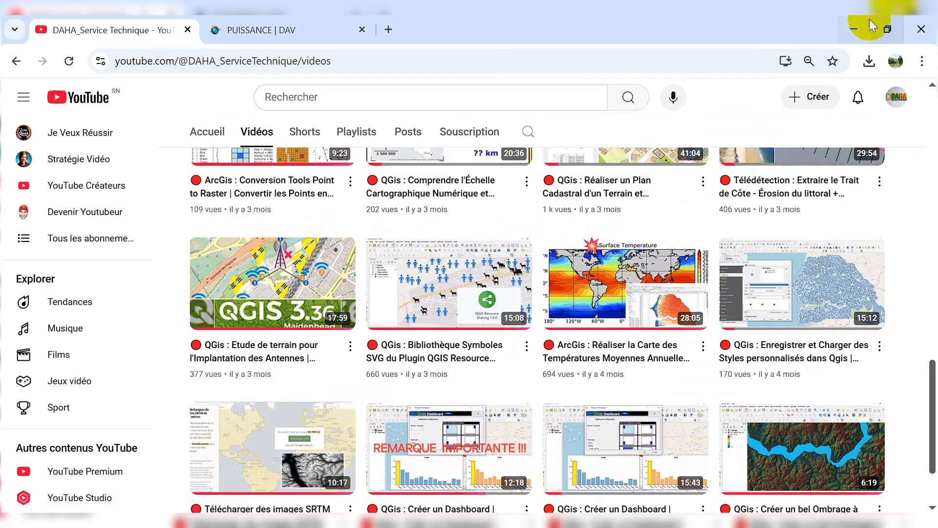
pyautogui.click(857, 24)
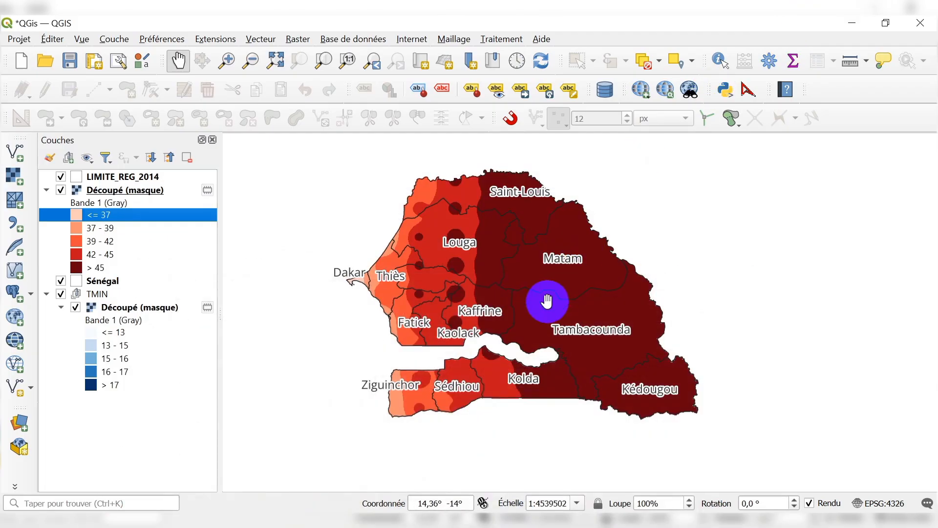
# Examine the maximum temperature classes from Dakar inland and hide the red raster to compare the area with the minimum temperatures.
pyautogui.scroll(2, 413, 273)
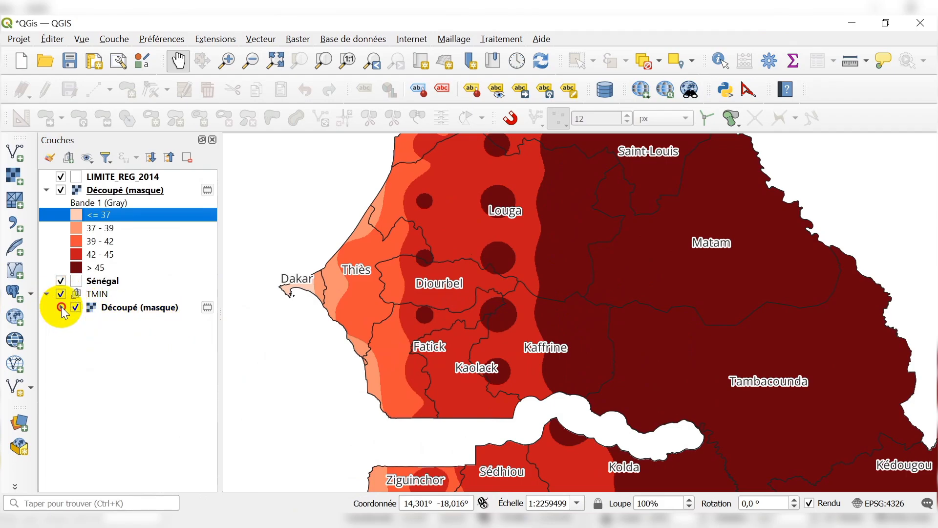
pyautogui.scroll(-1, 335, 293)
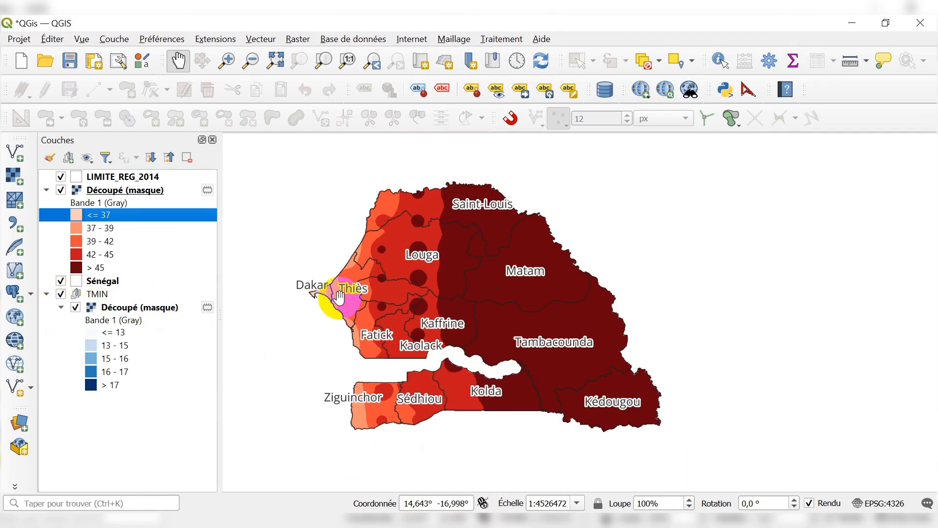
pyautogui.scroll(1, 378, 309)
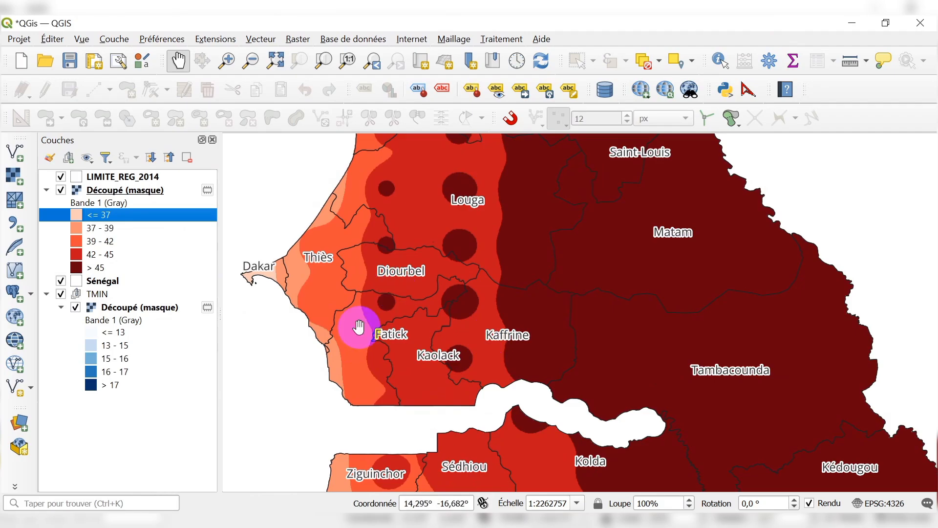
pyautogui.click(61, 189)
pyautogui.scroll(-1, 511, 283)
pyautogui.scroll(1, 508, 281)
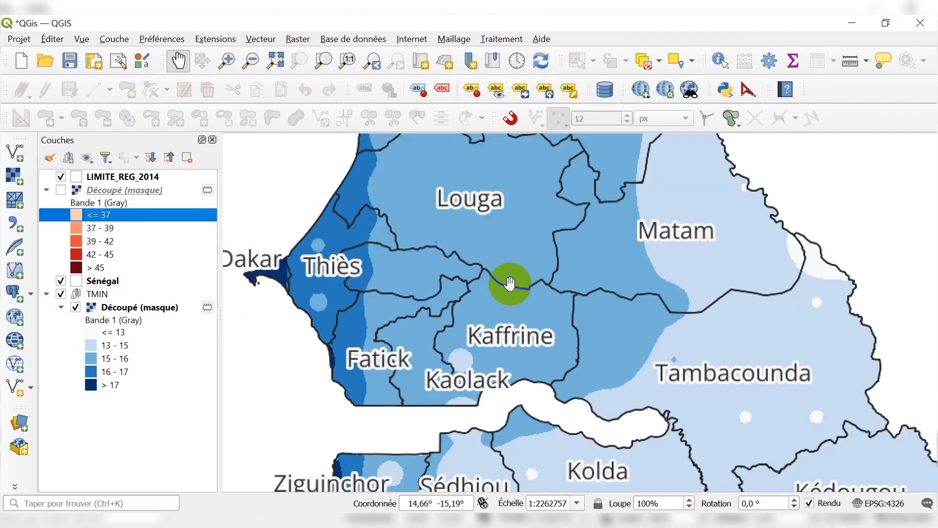